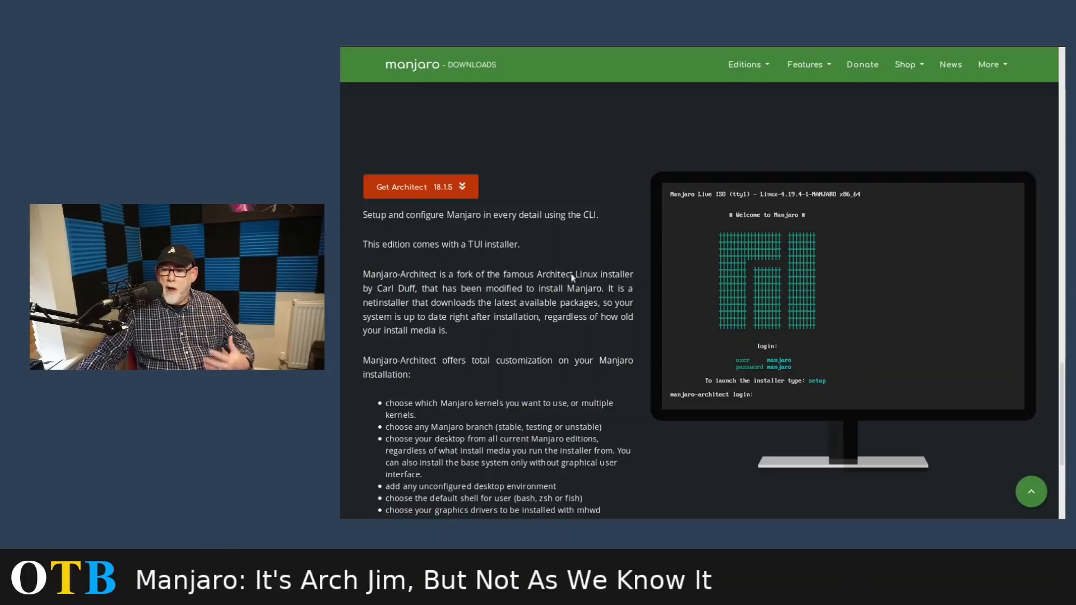
Open the Community editions on the Manjaro downloads page
{"action": "scroll", "coordinate": [571, 280], "scroll_direction": "down", "scroll_amount": 4}
{"action": "scroll", "coordinate": [552, 280], "scroll_direction": "up", "scroll_amount": 10}
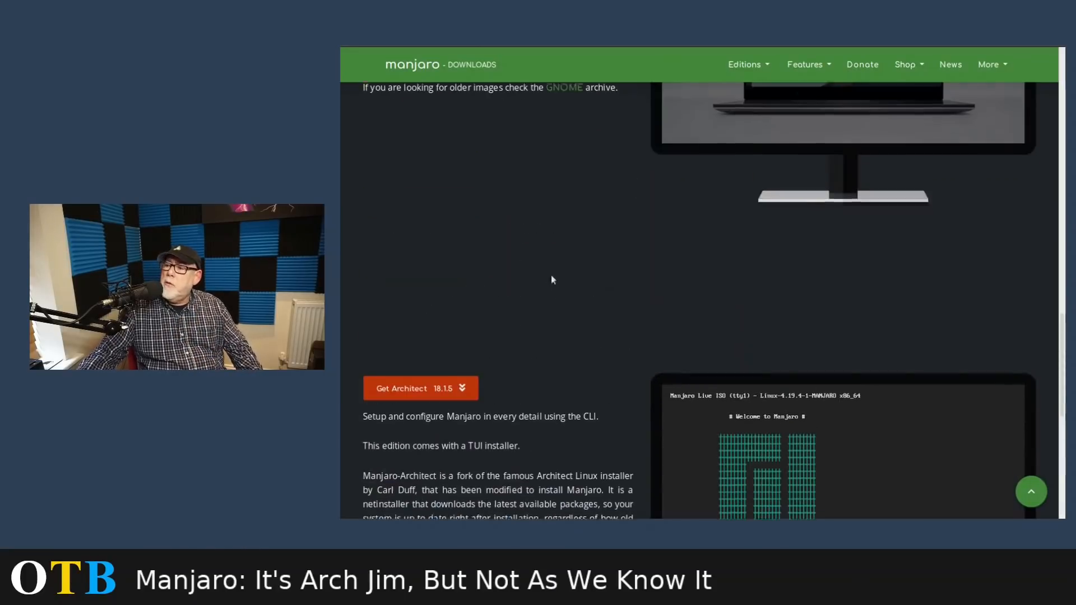
{"action": "left_click", "coordinate": [748, 64]}
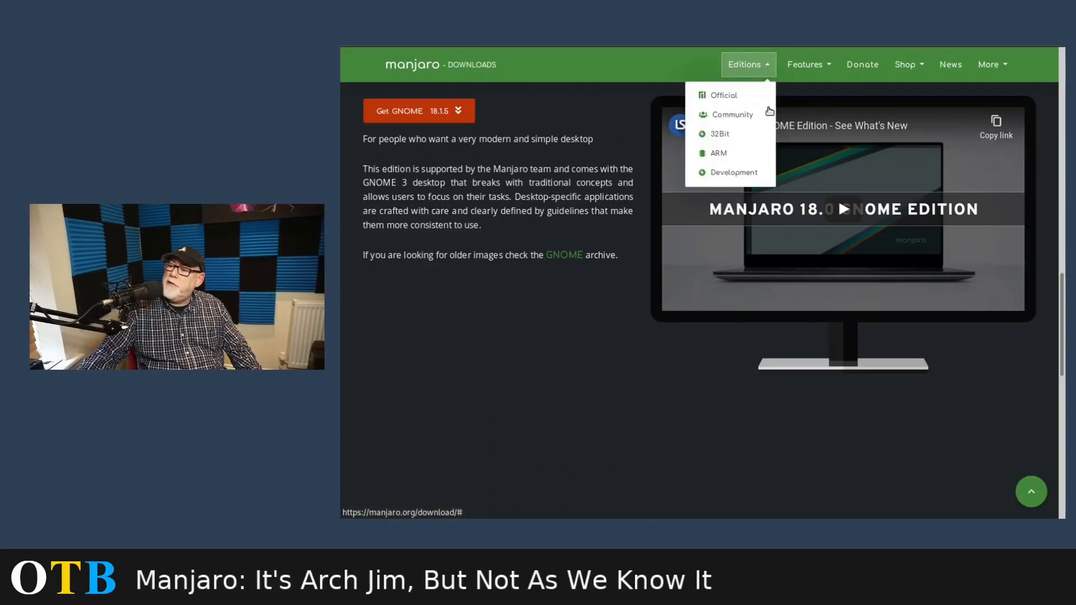
{"action": "left_click", "coordinate": [802, 153]}
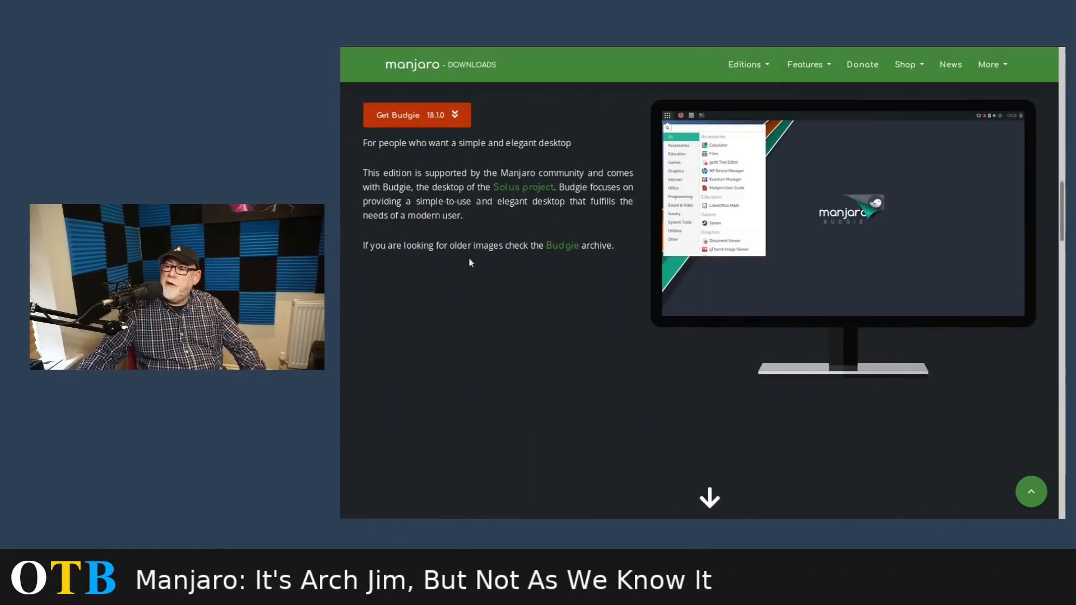
Look through the available Manjaro community editions, from Budgie down to Openbox
{"action": "scroll", "coordinate": [474, 263], "scroll_direction": "down", "scroll_amount": 3}
{"action": "scroll", "coordinate": [474, 268], "scroll_direction": "down", "scroll_amount": 2}
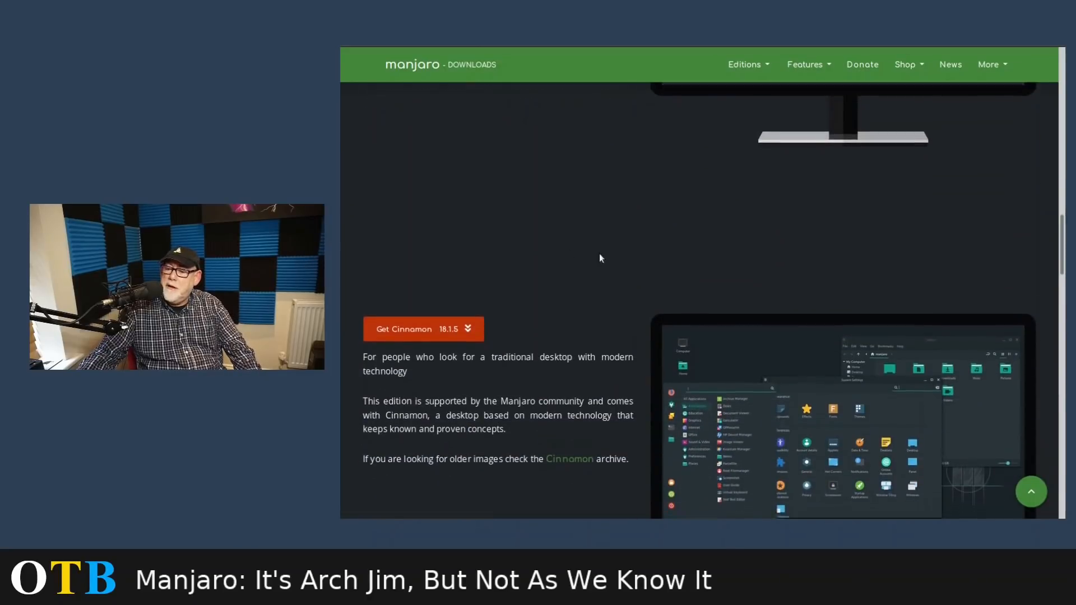
{"action": "scroll", "coordinate": [601, 257], "scroll_direction": "down", "scroll_amount": 5}
{"action": "scroll", "coordinate": [577, 262], "scroll_direction": "down", "scroll_amount": 5}
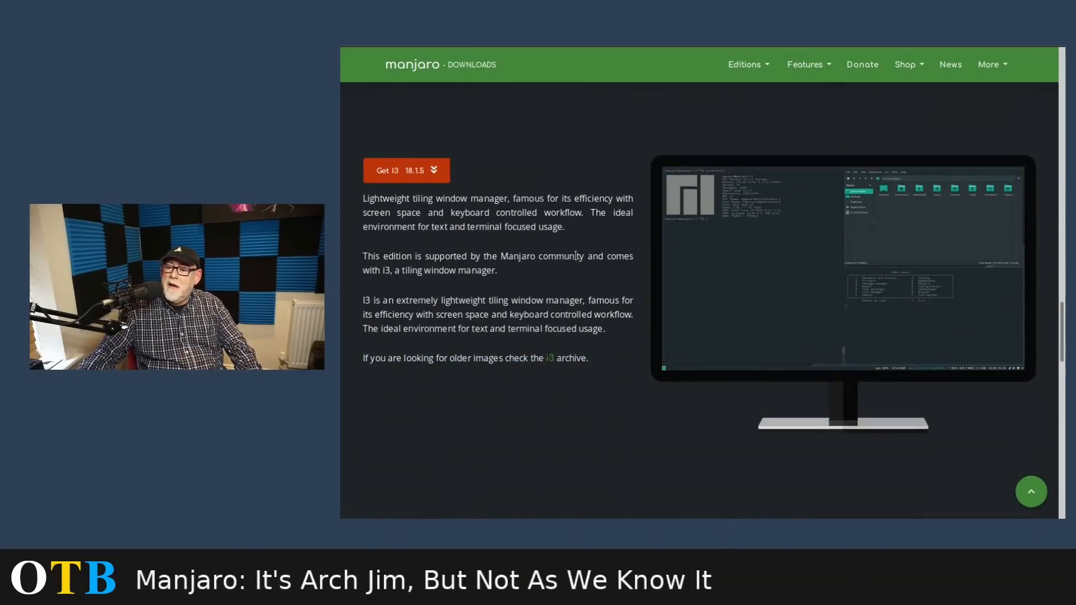
{"action": "scroll", "coordinate": [575, 256], "scroll_direction": "down", "scroll_amount": 10}
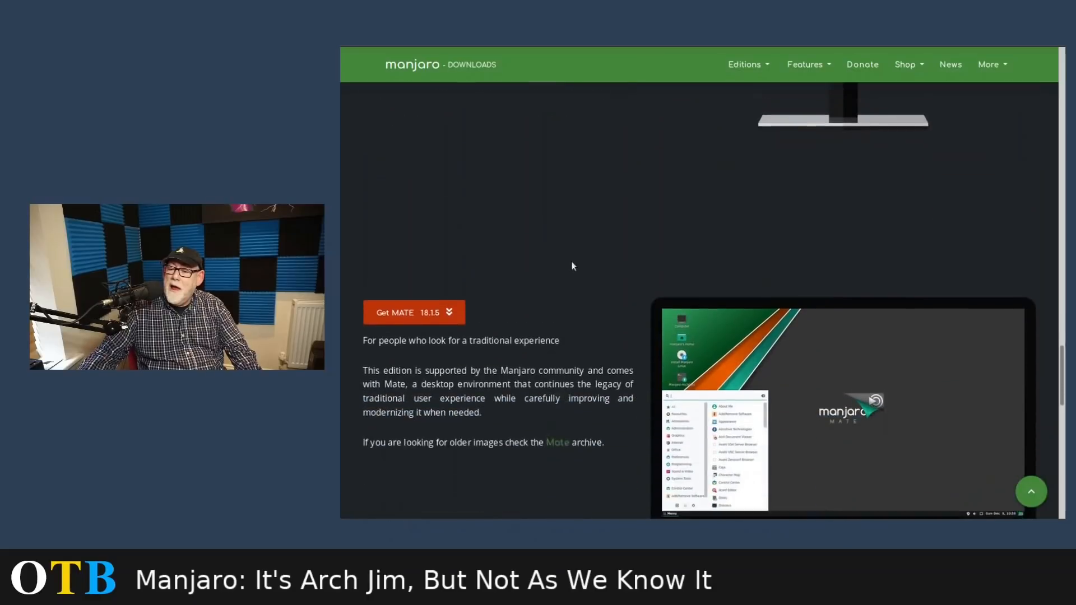
{"action": "scroll", "coordinate": [573, 266], "scroll_direction": "down", "scroll_amount": 15}
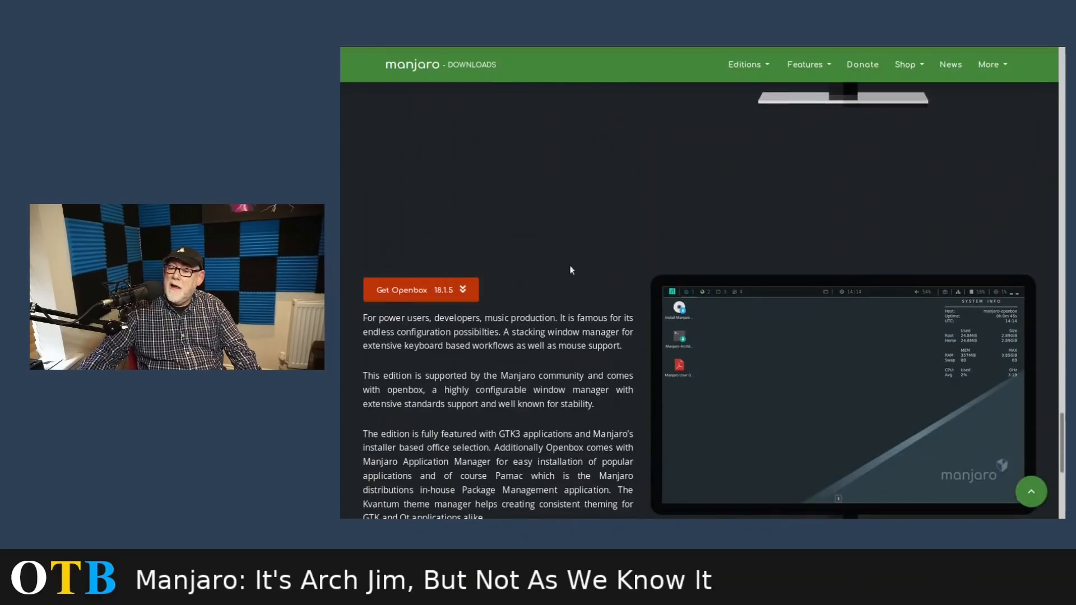
{"action": "scroll", "coordinate": [572, 270], "scroll_direction": "down", "scroll_amount": 10}
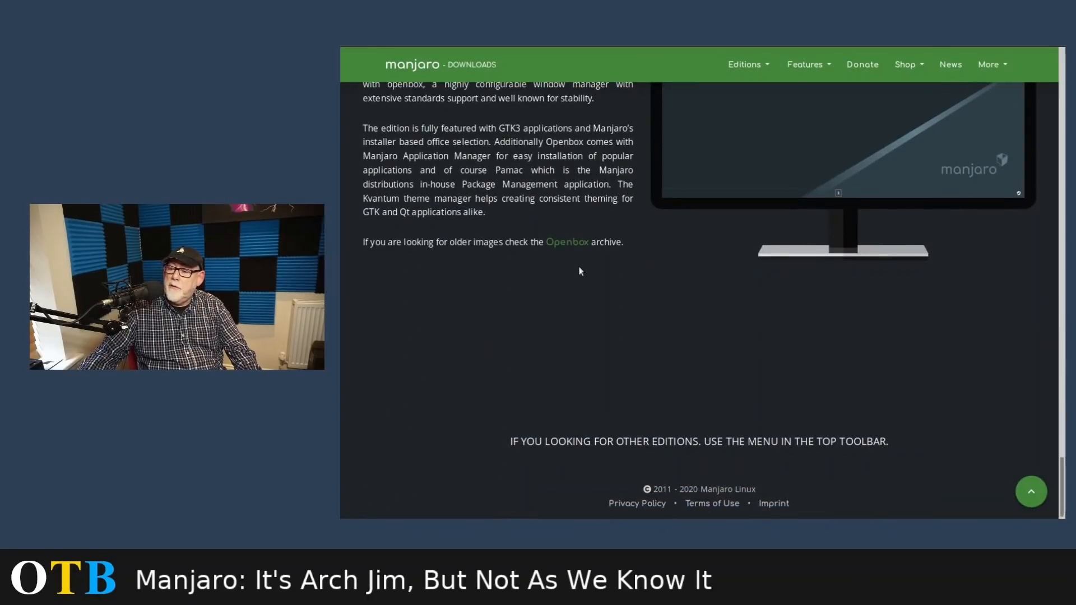
{"action": "scroll", "coordinate": [581, 267], "scroll_direction": "up", "scroll_amount": 4}
{"action": "scroll", "coordinate": [572, 261], "scroll_direction": "up", "scroll_amount": 10}
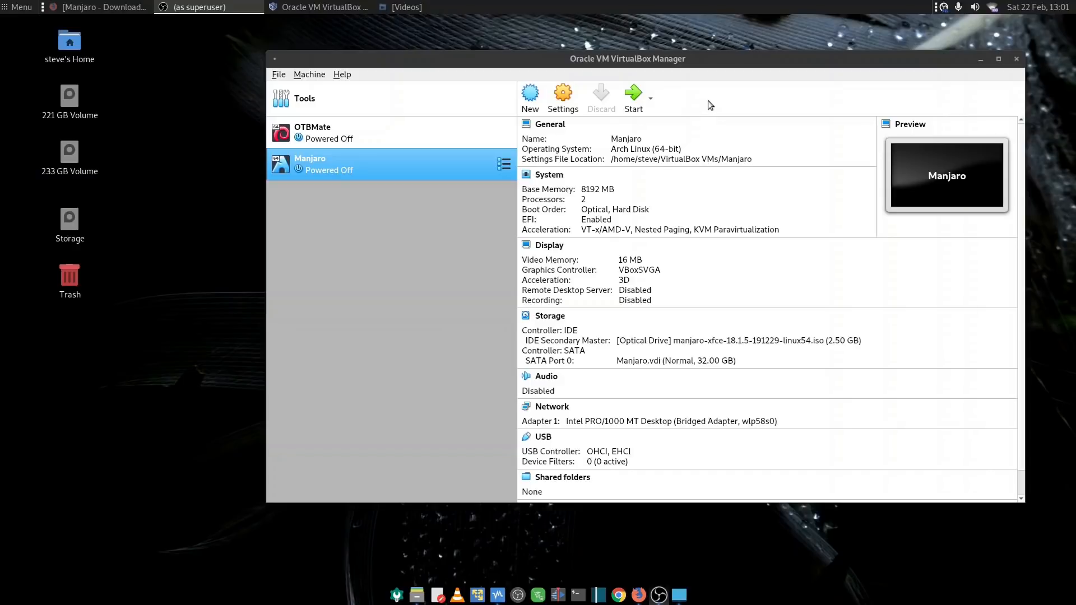
Start the Manjaro virtual machine in VirtualBox and reposition the manager and machine windows
{"action": "left_click", "coordinate": [632, 98]}
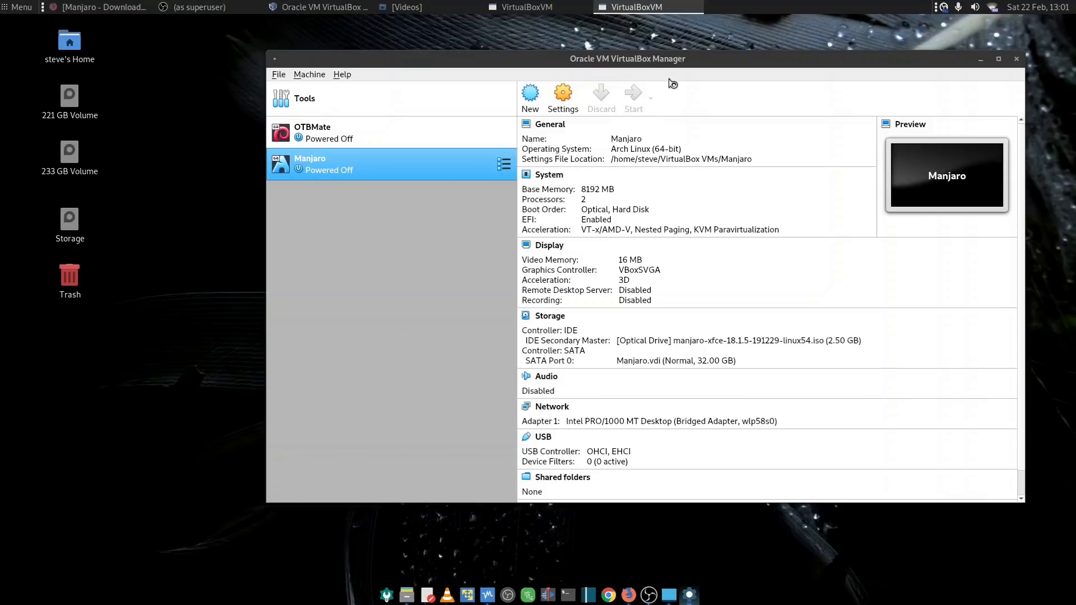
{"action": "left_click_drag", "start_coordinate": [649, 59], "coordinate": [588, 55]}
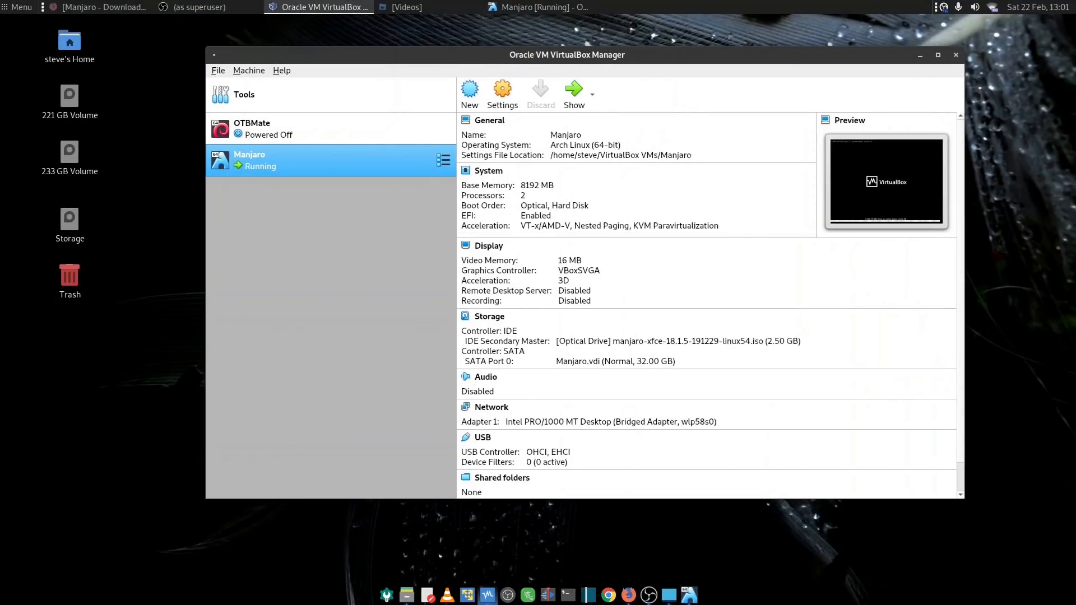
{"action": "left_click_drag", "start_coordinate": [564, 127], "coordinate": [819, 66]}
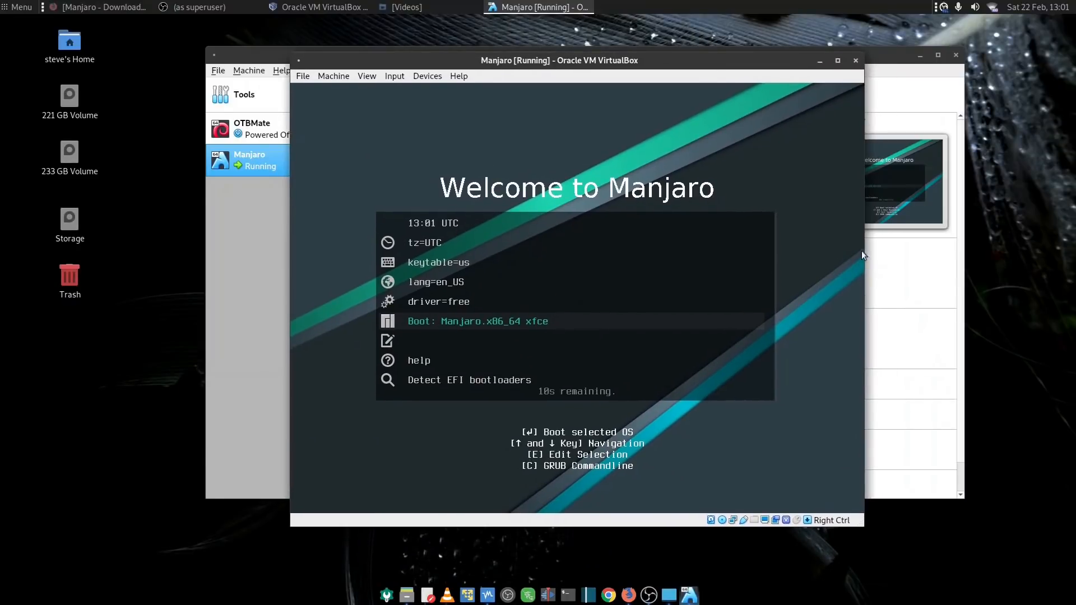
Open the time zone setting of the Manjaro boot menu and choose the Europe region
{"action": "key", "text": "Up"}
{"action": "key", "text": "Up"}
{"action": "key", "text": "Up"}
{"action": "key", "text": "Up"}
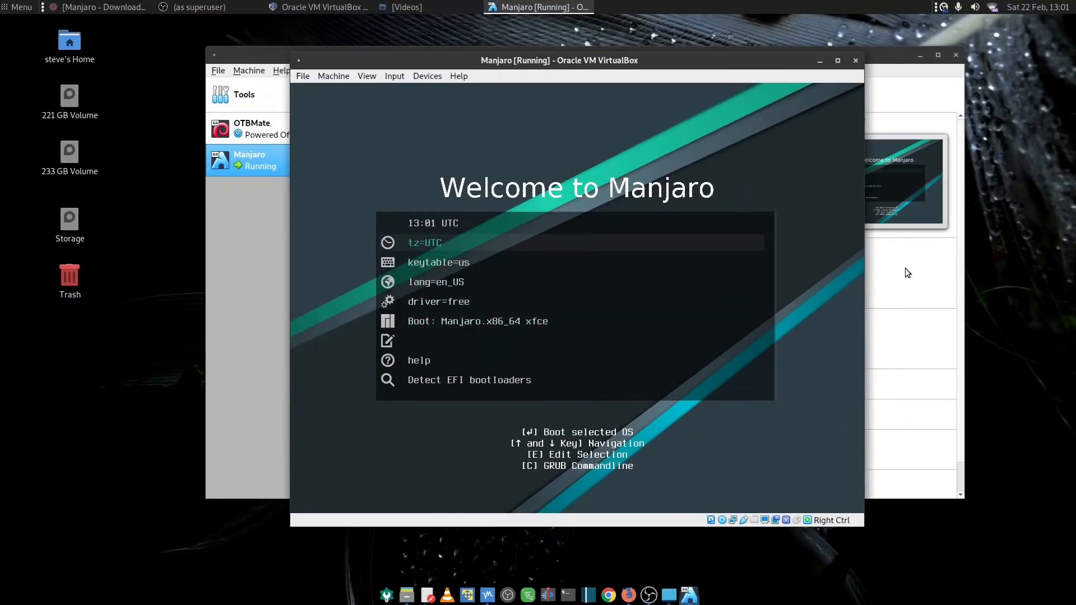
{"action": "key", "text": "Down"}
{"action": "key", "text": "Down"}
{"action": "key", "text": "Down"}
{"action": "key", "text": "Down"}
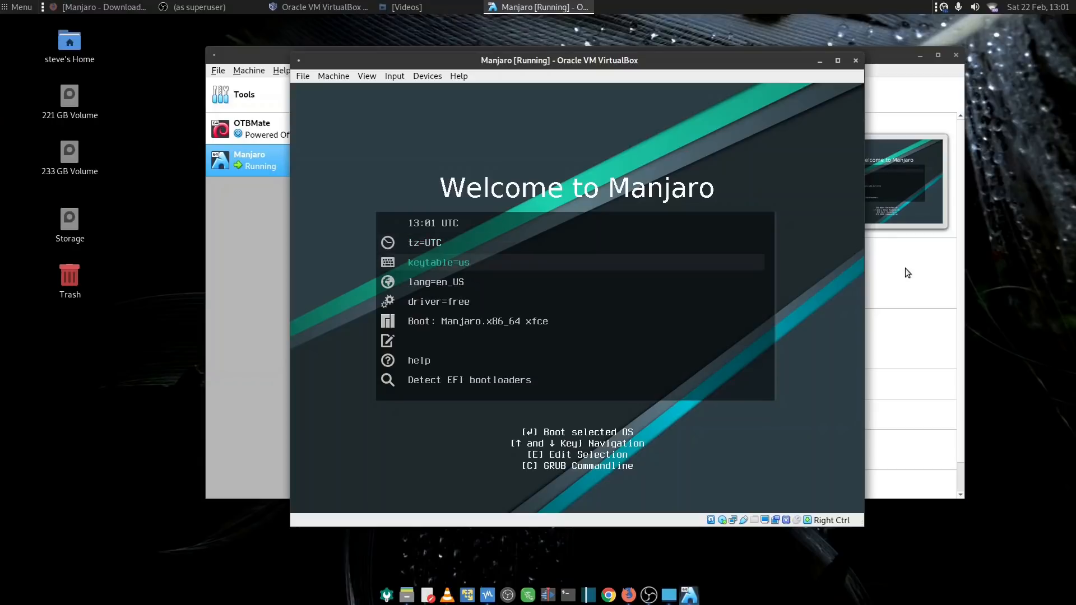
{"action": "key", "text": "Up"}
{"action": "key", "text": "Up"}
{"action": "key", "text": "Up"}
{"action": "key", "text": "Up"}
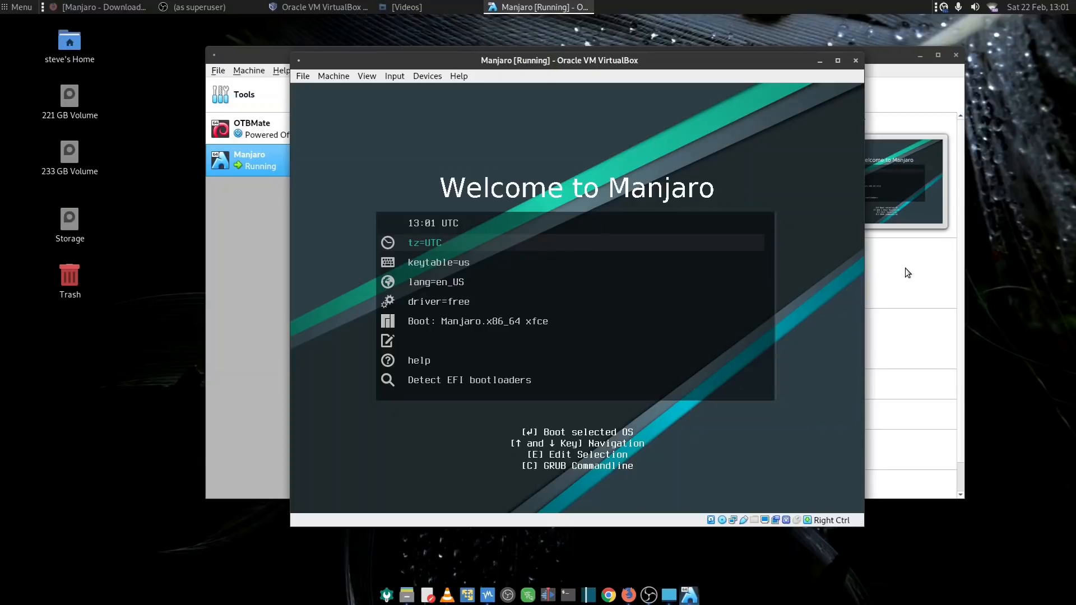
{"action": "key", "text": "Return"}
{"action": "key", "text": "Down"}
{"action": "key", "text": "Down"}
{"action": "key", "text": "Down"}
{"action": "key", "text": "Down"}
{"action": "key", "text": "Down"}
{"action": "key", "text": "Down"}
{"action": "key", "text": "Down"}
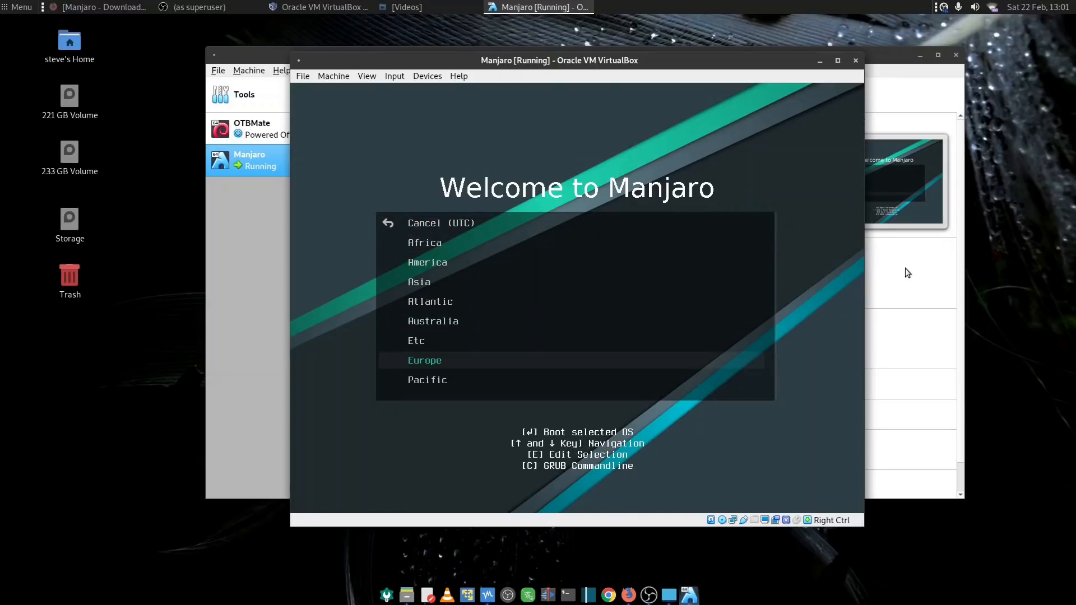
{"action": "key", "text": "Return"}
Set the live system's time zone to Europe/London
{"action": "key", "text": "Down"}
{"action": "key", "text": "Down"}
{"action": "key", "text": "Down"}
{"action": "key", "text": "Down"}
{"action": "key", "text": "Down"}
{"action": "key", "text": "Down"}
{"action": "key", "text": "Down"}
{"action": "key", "text": "Down"}
{"action": "key", "text": "Down"}
{"action": "key", "text": "Down"}
{"action": "key", "text": "Down"}
{"action": "key", "text": "Down"}
{"action": "key", "text": "Down"}
{"action": "key", "text": "Down"}
{"action": "key", "text": "Down"}
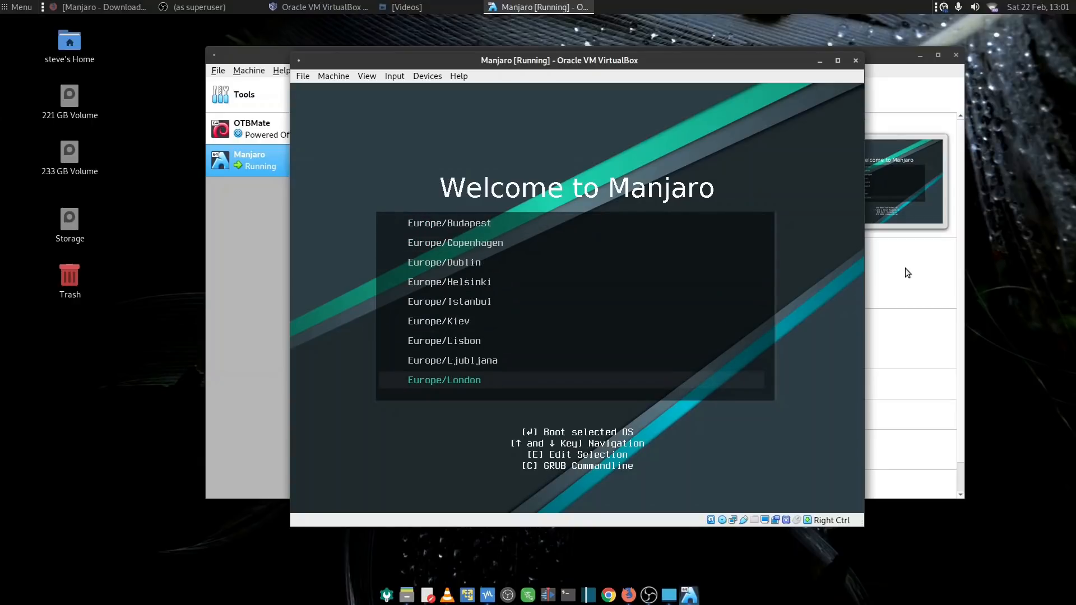
{"action": "key", "text": "Return"}
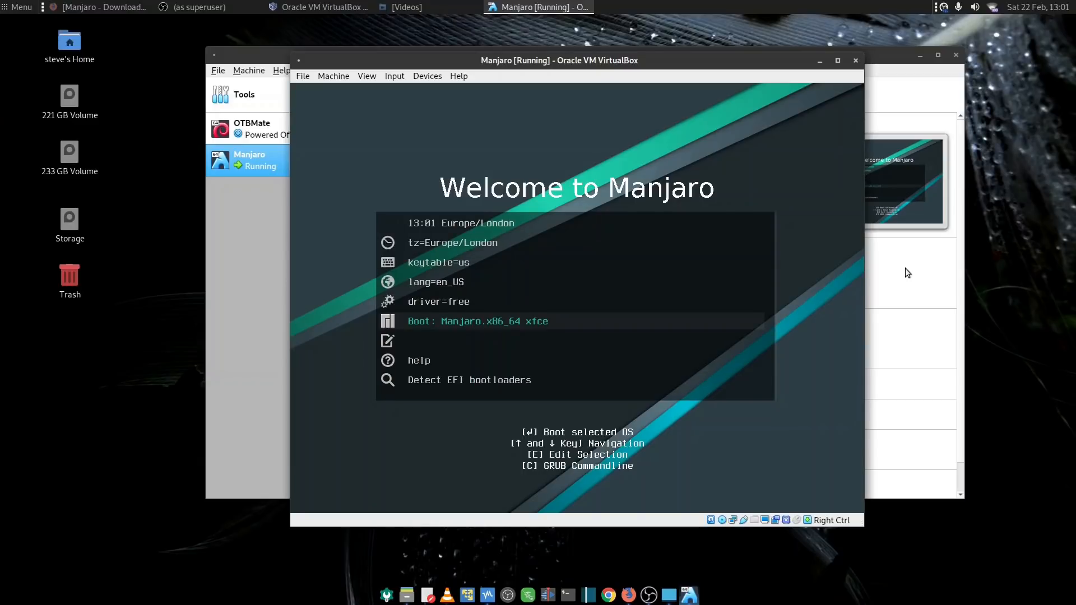
Set the keyboard table of the live system to gb
{"action": "key", "text": "Up"}
{"action": "key", "text": "Up"}
{"action": "key", "text": "Up"}
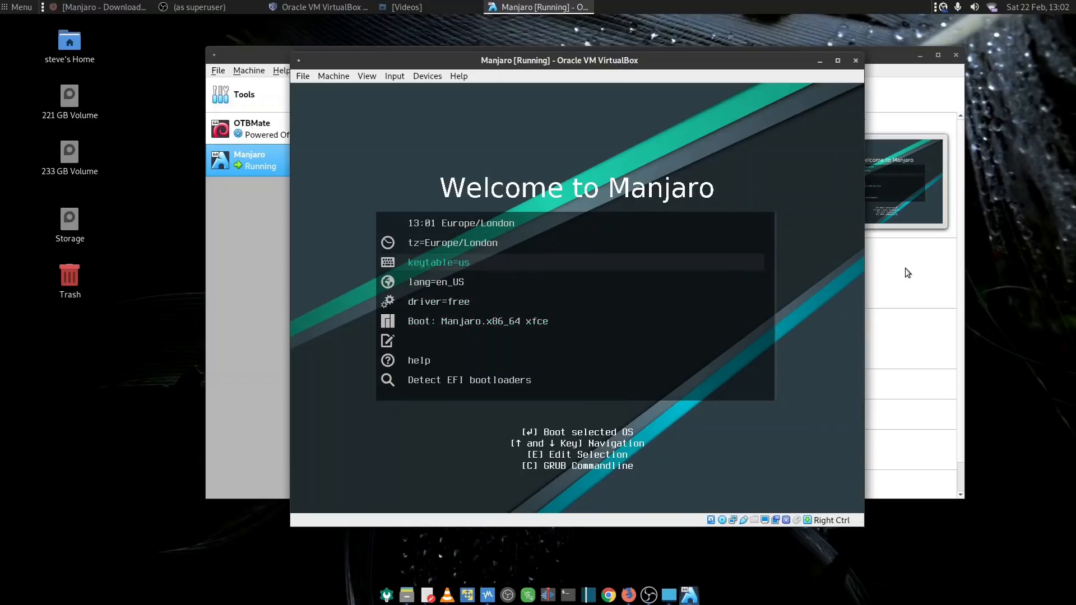
{"action": "key", "text": "Return"}
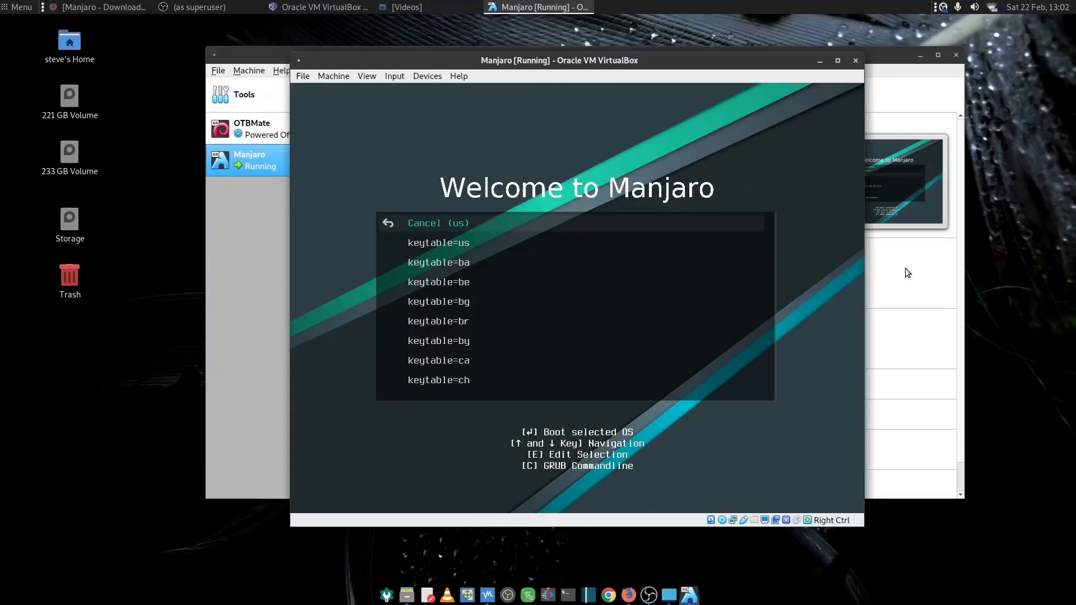
{"action": "key", "text": "Down"}
{"action": "key", "text": "Down"}
{"action": "key", "text": "Down"}
{"action": "key", "text": "Down"}
{"action": "key", "text": "Down"}
{"action": "key", "text": "Down"}
{"action": "key", "text": "Down"}
{"action": "key", "text": "Down"}
{"action": "key", "text": "Down"}
{"action": "key", "text": "Down"}
{"action": "key", "text": "Down"}
{"action": "key", "text": "Down"}
{"action": "key", "text": "Down"}
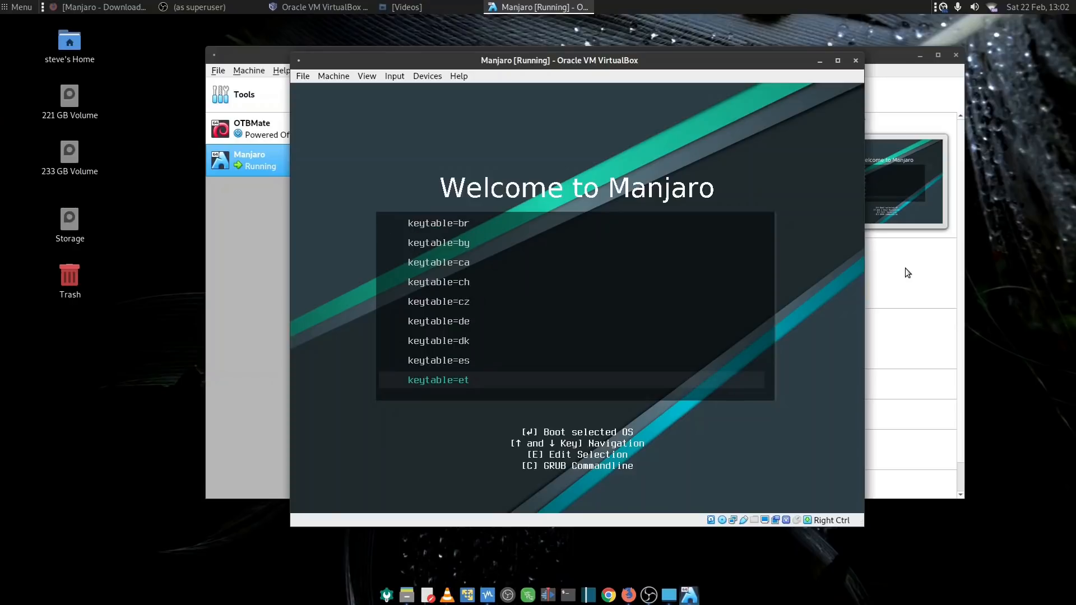
{"action": "key", "text": "Down"}
{"action": "key", "text": "Down"}
{"action": "key", "text": "Down"}
{"action": "key", "text": "Down"}
{"action": "key", "text": "Up"}
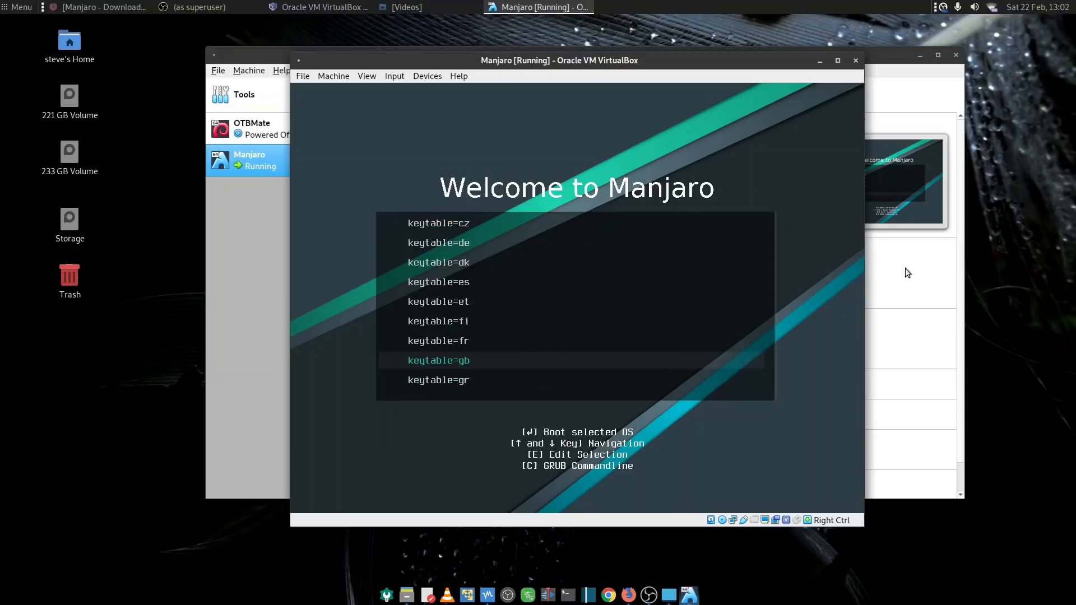
{"action": "key", "text": "Return"}
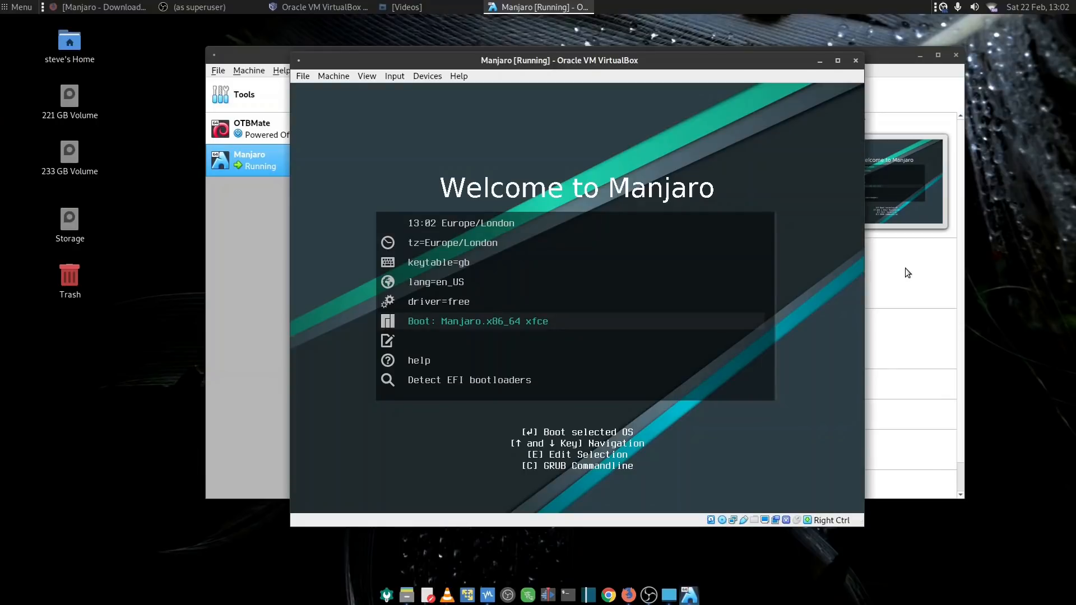
Set the live system's language to English with the en_GB variant
{"action": "key", "text": "Up"}
{"action": "key", "text": "Up"}
{"action": "key", "text": "Return"}
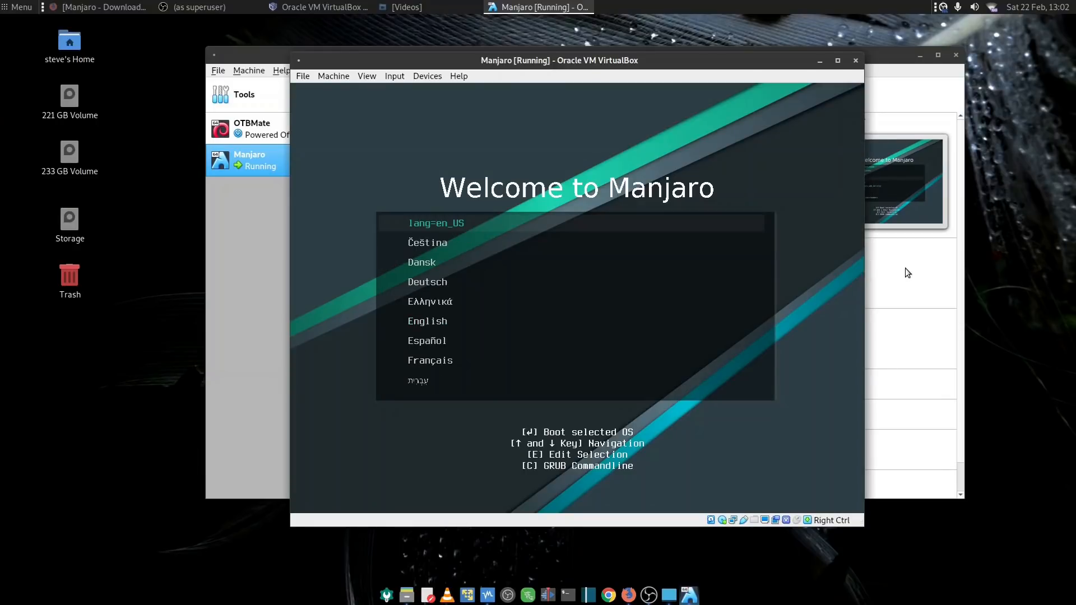
{"action": "key", "text": "Down"}
{"action": "key", "text": "Down"}
{"action": "key", "text": "Down"}
{"action": "key", "text": "Down"}
{"action": "key", "text": "Down"}
{"action": "key", "text": "Down"}
{"action": "key", "text": "Up"}
{"action": "key", "text": "Return"}
{"action": "key", "text": "Down"}
{"action": "key", "text": "Down"}
{"action": "key", "text": "Down"}
{"action": "key", "text": "Down"}
{"action": "key", "text": "Down"}
{"action": "key", "text": "Down"}
{"action": "key", "text": "Down"}
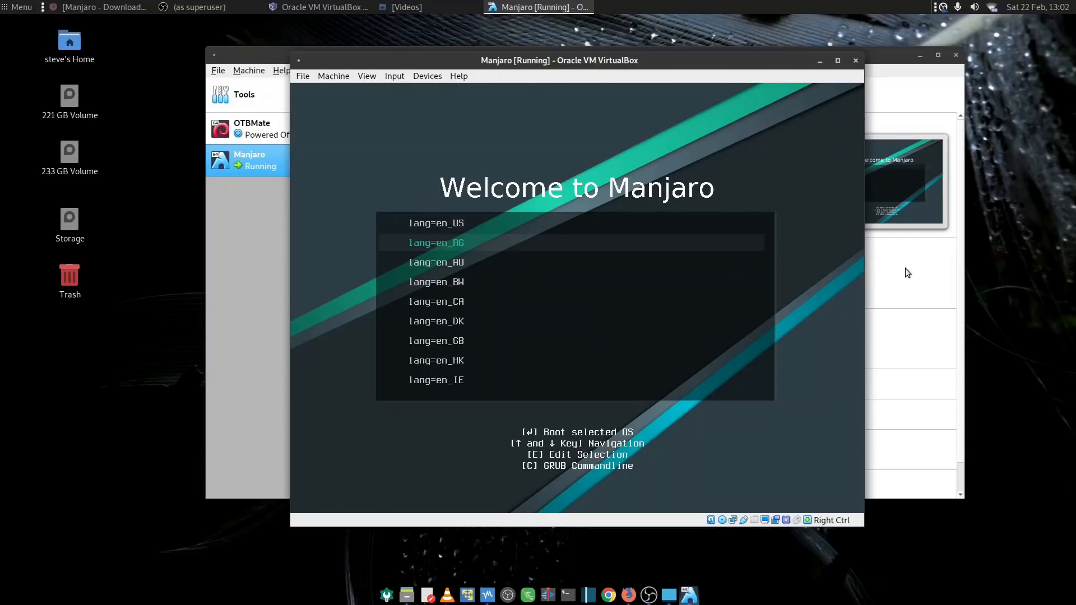
{"action": "key", "text": "Up"}
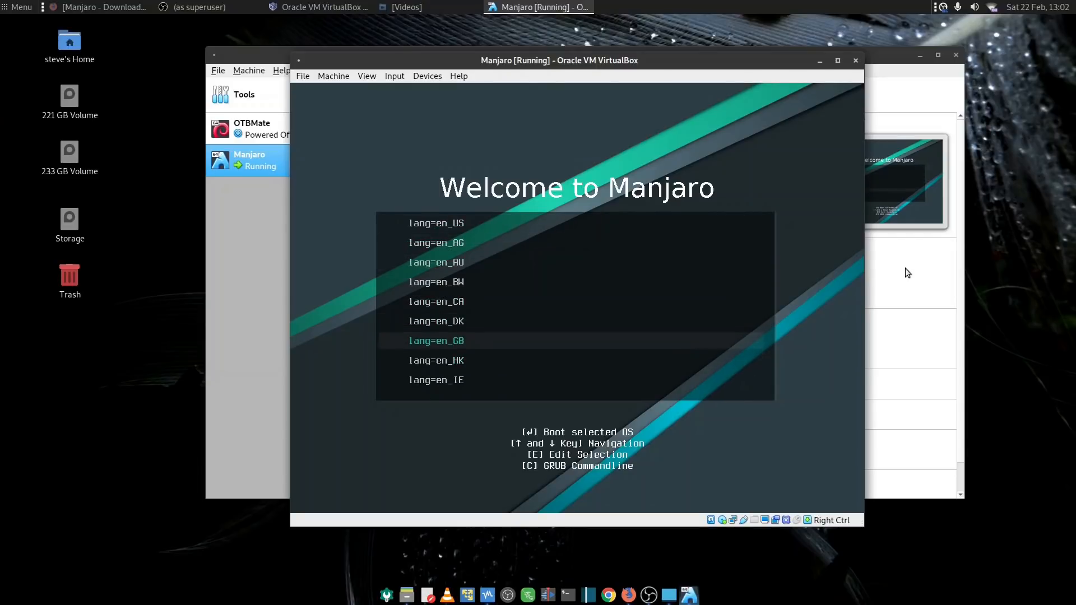
{"action": "key", "text": "Return"}
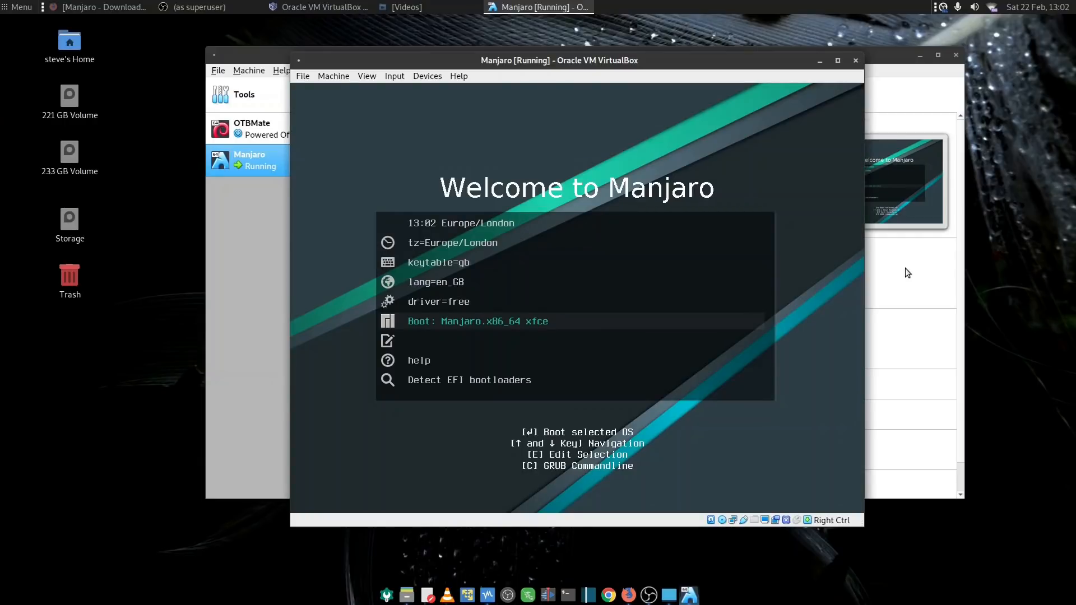
Go through the driver setting and boot the Manjaro.x86_64 xfce live system
{"action": "key", "text": "Up"}
{"action": "key", "text": "Return"}
{"action": "key", "text": "Down"}
{"action": "key", "text": "Down"}
{"action": "key", "text": "Return"}
{"action": "key", "text": "Return"}
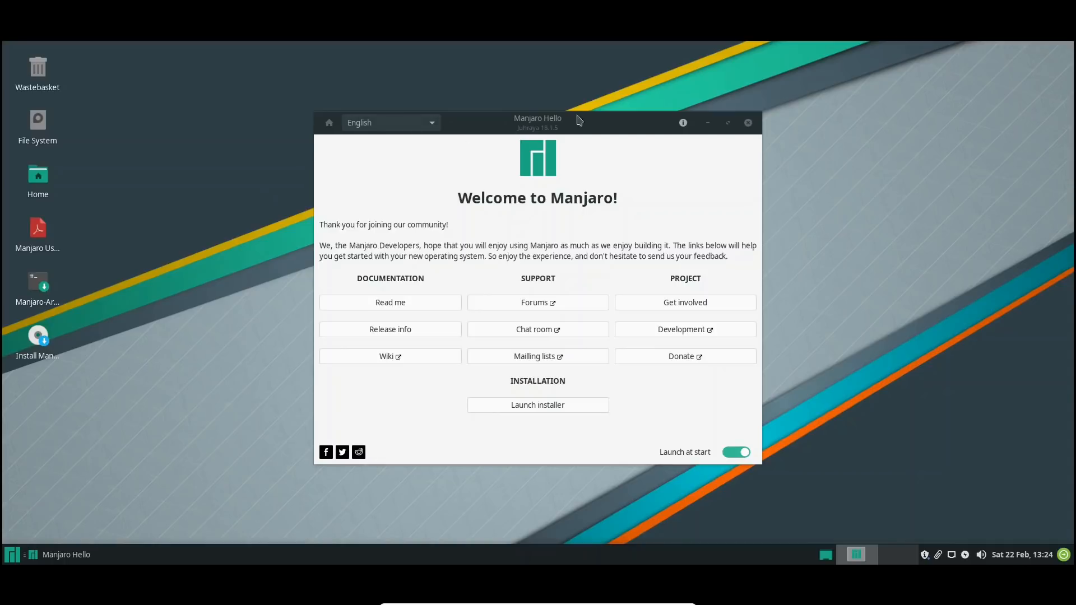
Launch the installer from the Manjaro Hello window and move the installer window higher on the desktop
{"action": "left_click_drag", "start_coordinate": [562, 126], "coordinate": [538, 98]}
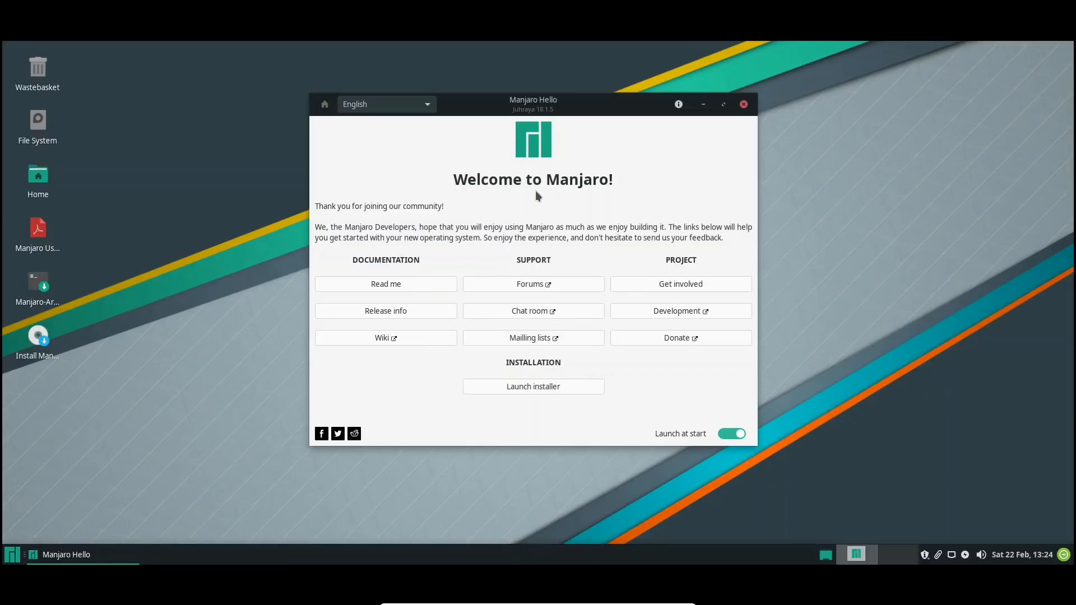
{"action": "left_click", "coordinate": [542, 386]}
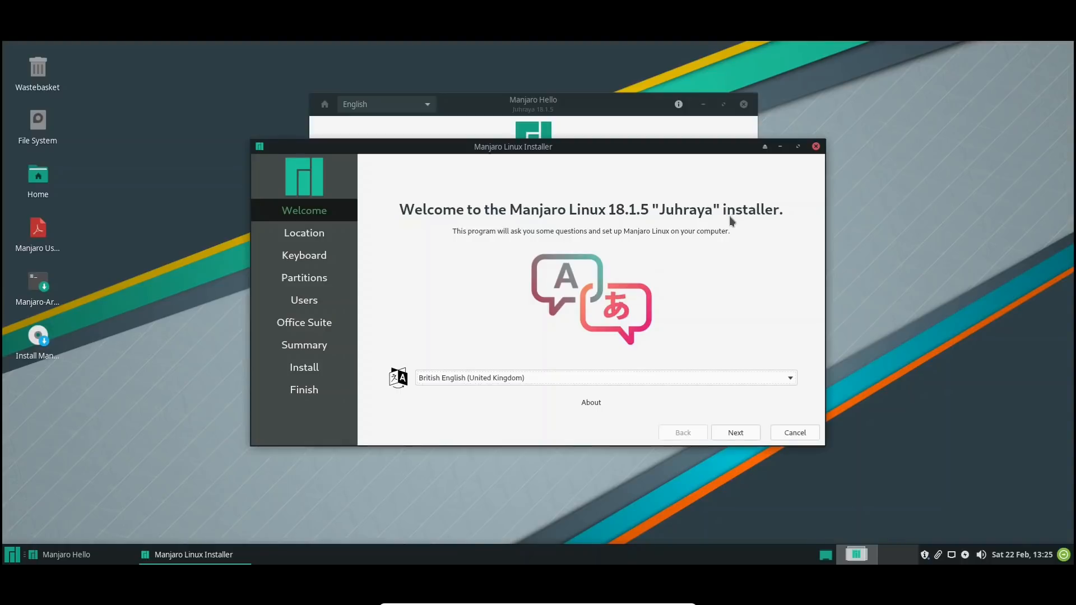
{"action": "left_click_drag", "start_coordinate": [524, 142], "coordinate": [477, 87]}
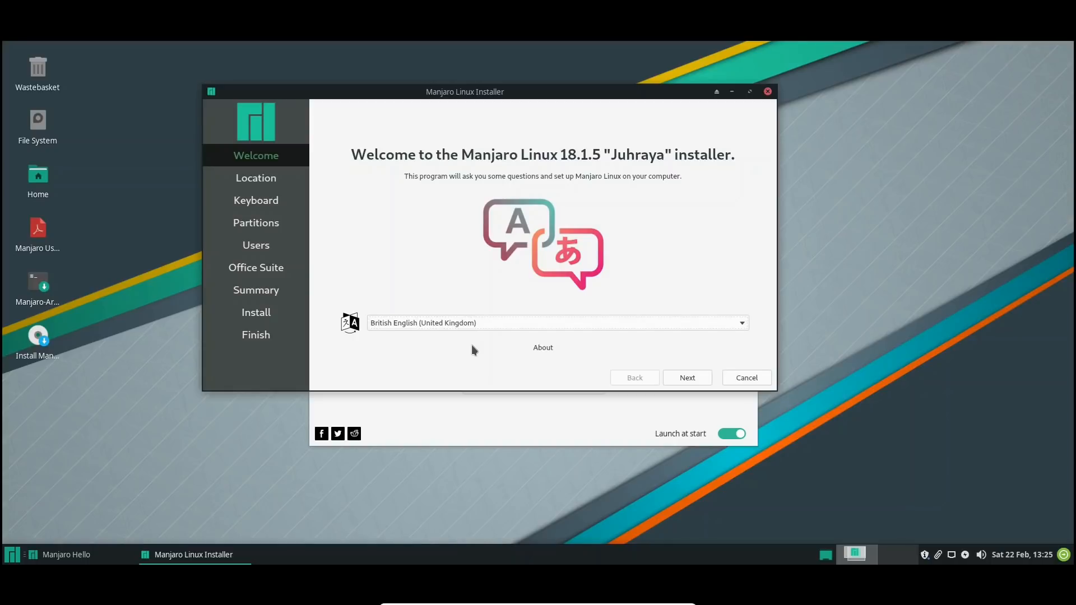
Accept British English, the Europe/London location and the English (UK) default keyboard, proceeding to the partitioning page
{"action": "left_click", "coordinate": [698, 375]}
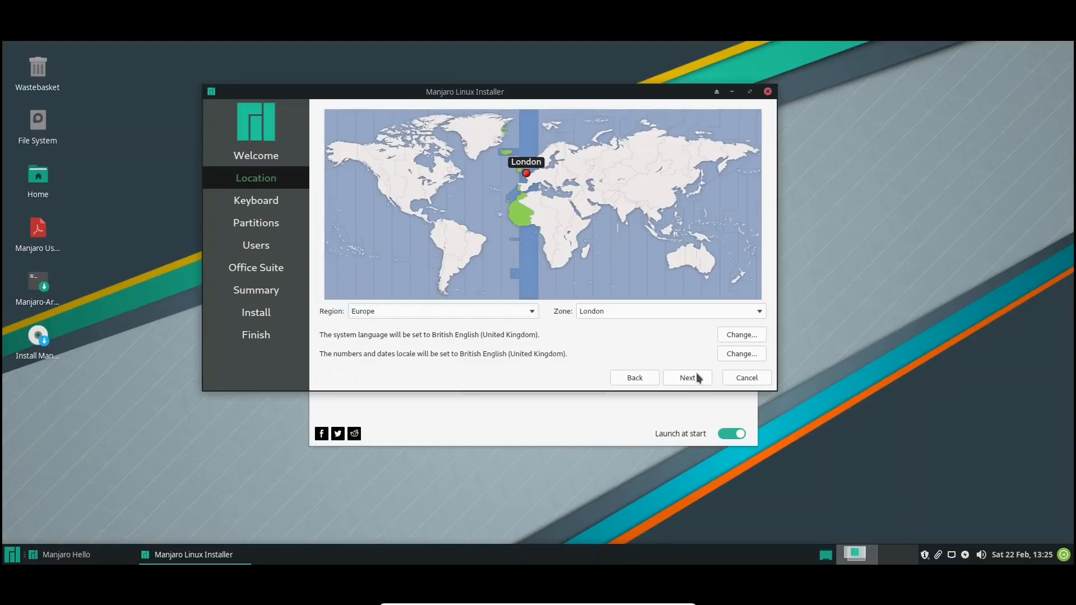
{"action": "left_click", "coordinate": [696, 377]}
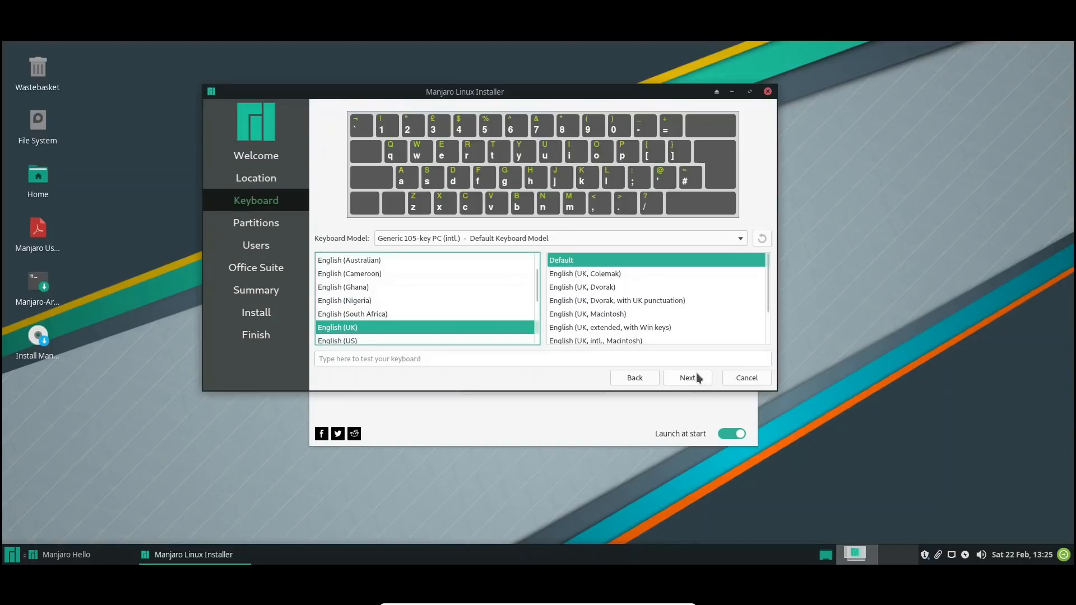
{"action": "left_click", "coordinate": [685, 379]}
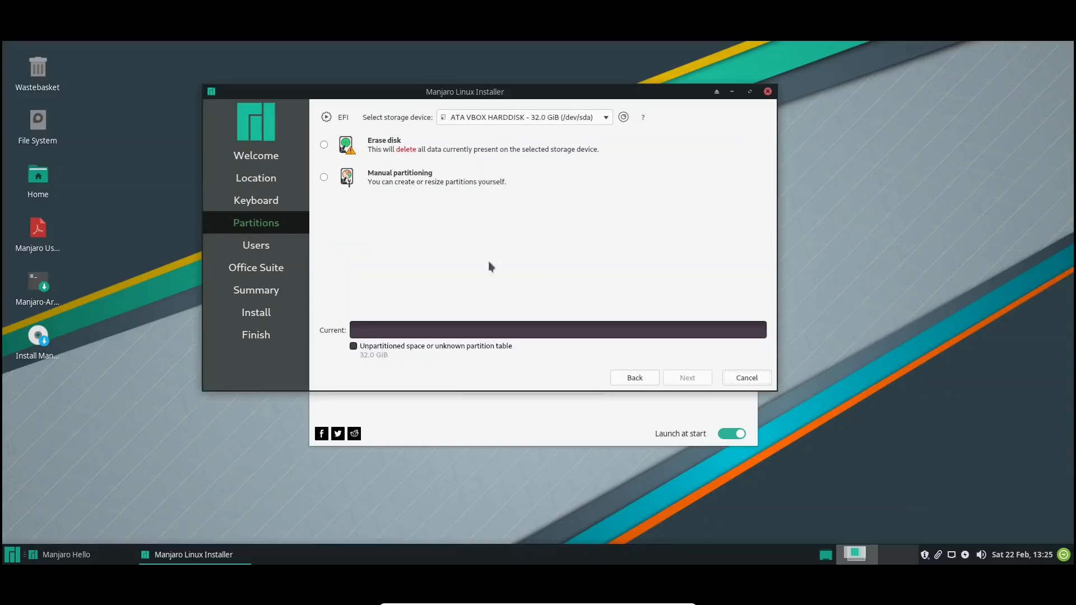
Choose Erase disk as the partitioning method for the 32.0 GiB virtual hard disk
{"action": "mouse_move", "coordinate": [329, 120]}
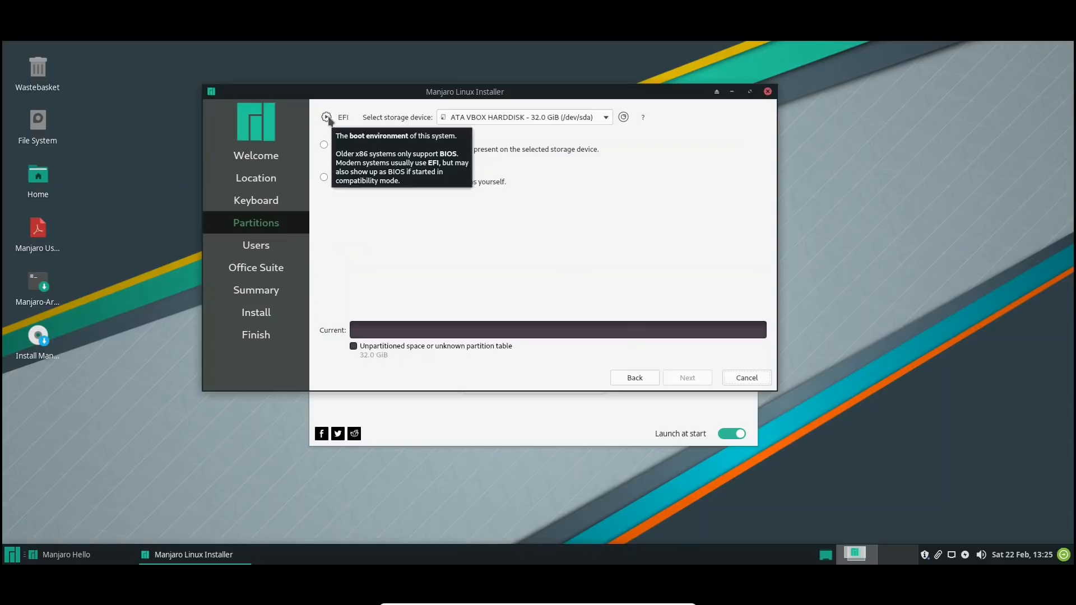
{"action": "left_click", "coordinate": [324, 145]}
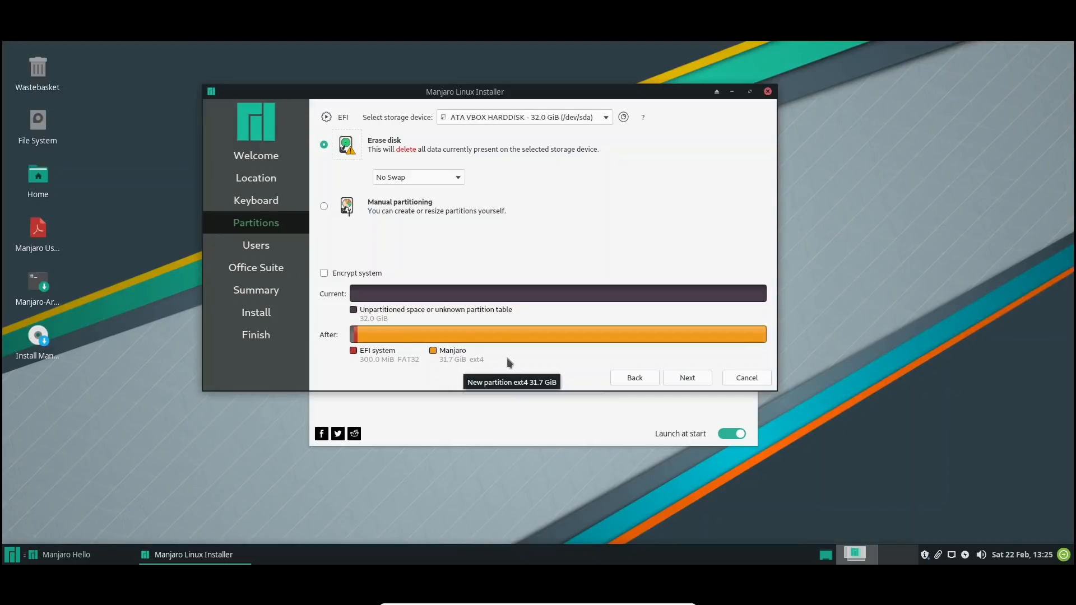
Fill in the user's name and the repeated account password, reuse that password for the administrator account, and proceed to the office suite choice
{"action": "left_click", "coordinate": [690, 374]}
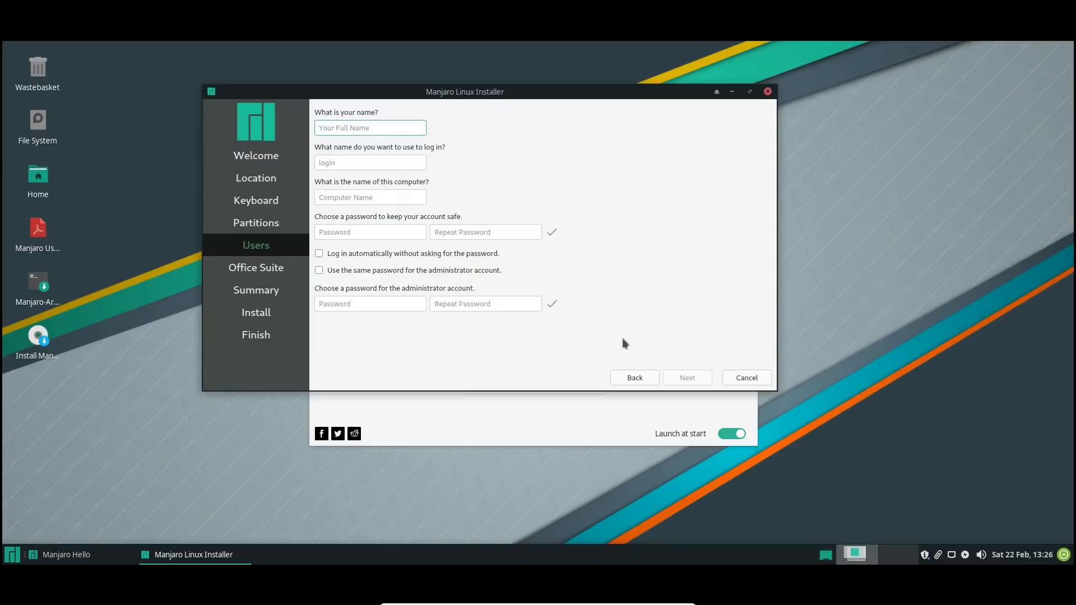
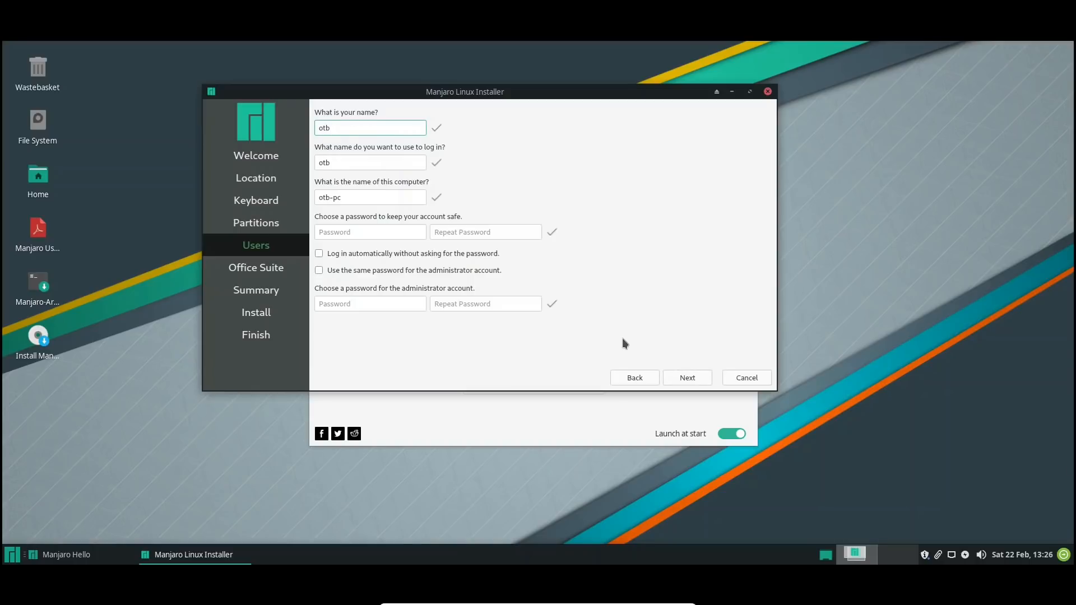
{"action": "key", "text": "Tab"}
{"action": "key", "text": "Tab"}
{"action": "key", "text": "Tab"}
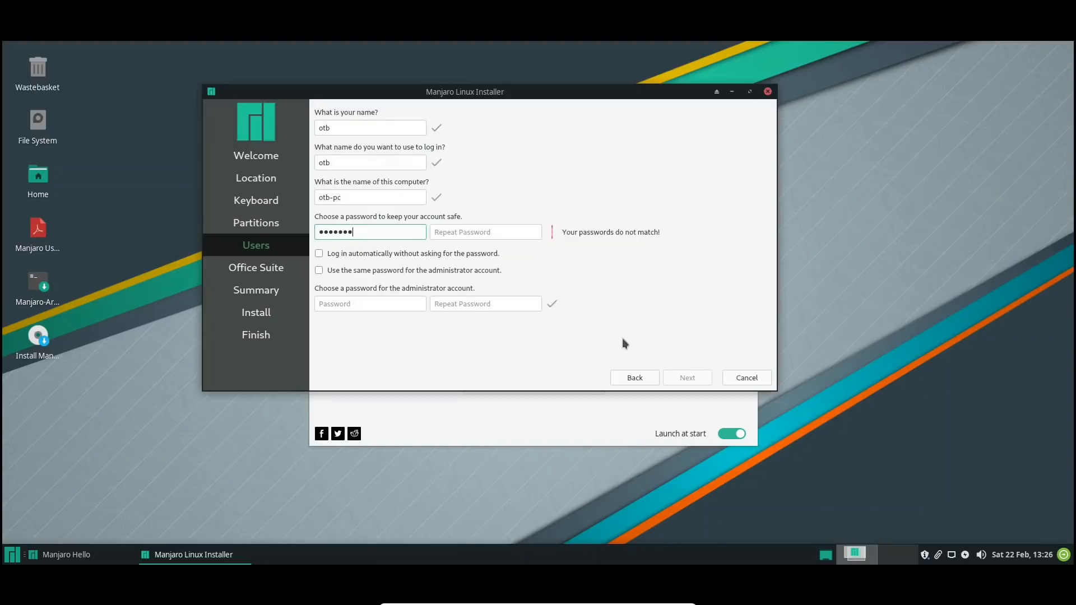
{"action": "key", "text": "Tab"}
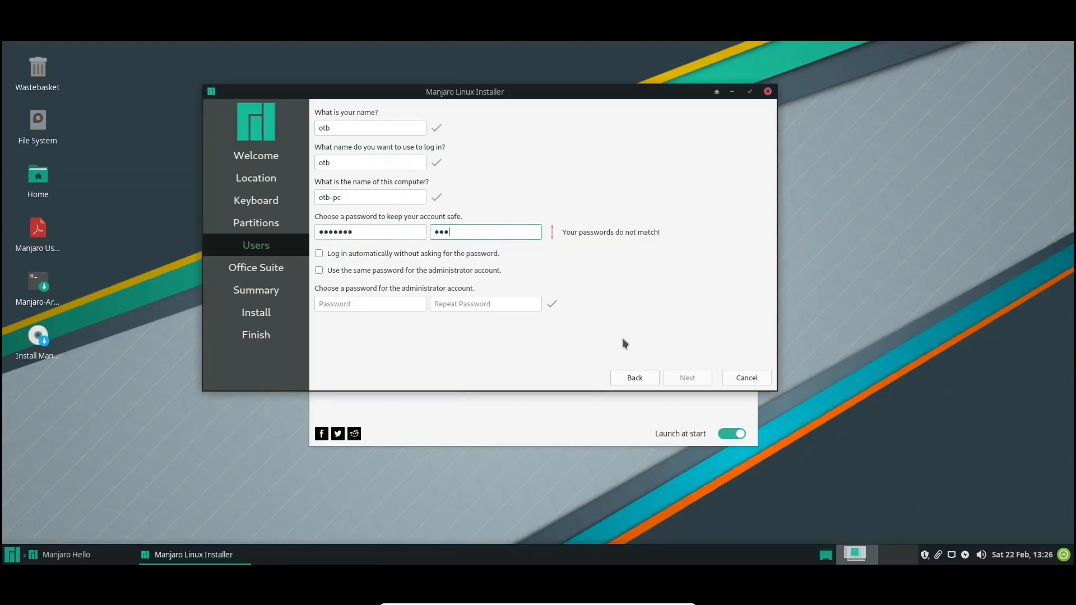
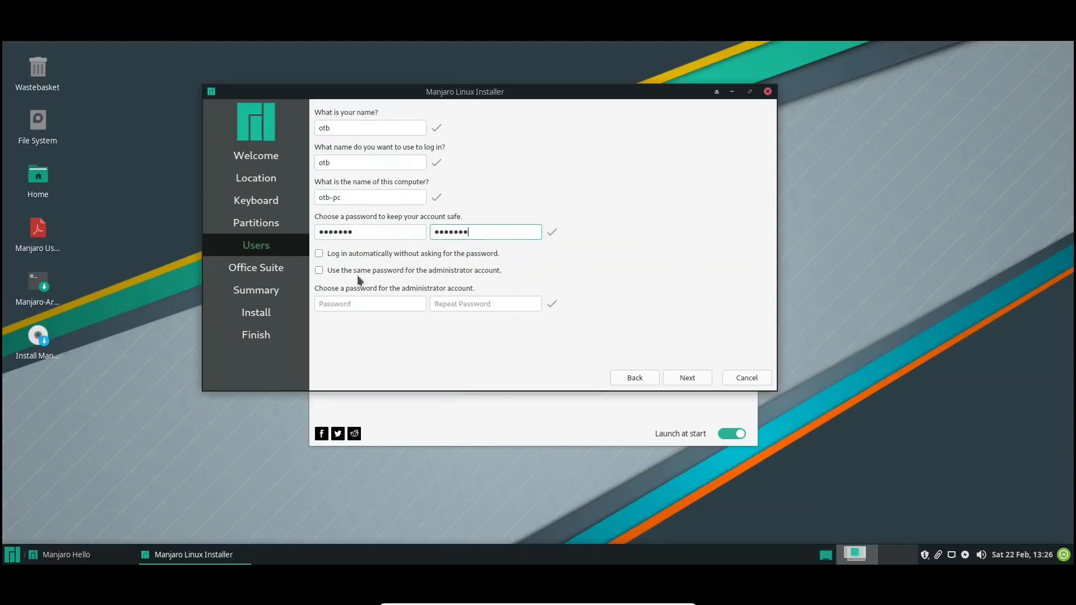
{"action": "left_click", "coordinate": [353, 271]}
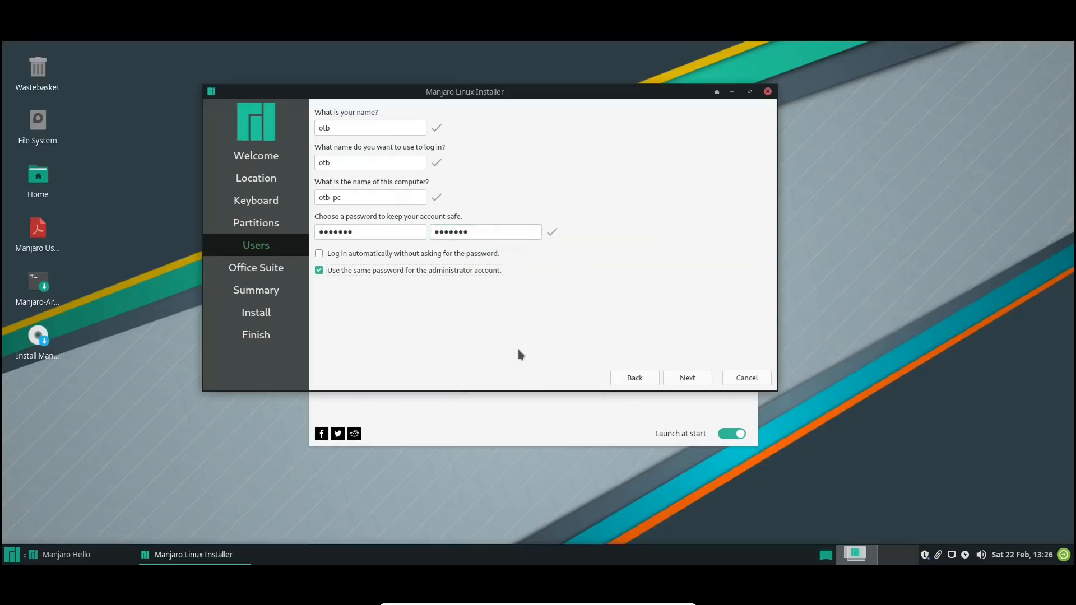
{"action": "left_click", "coordinate": [702, 378]}
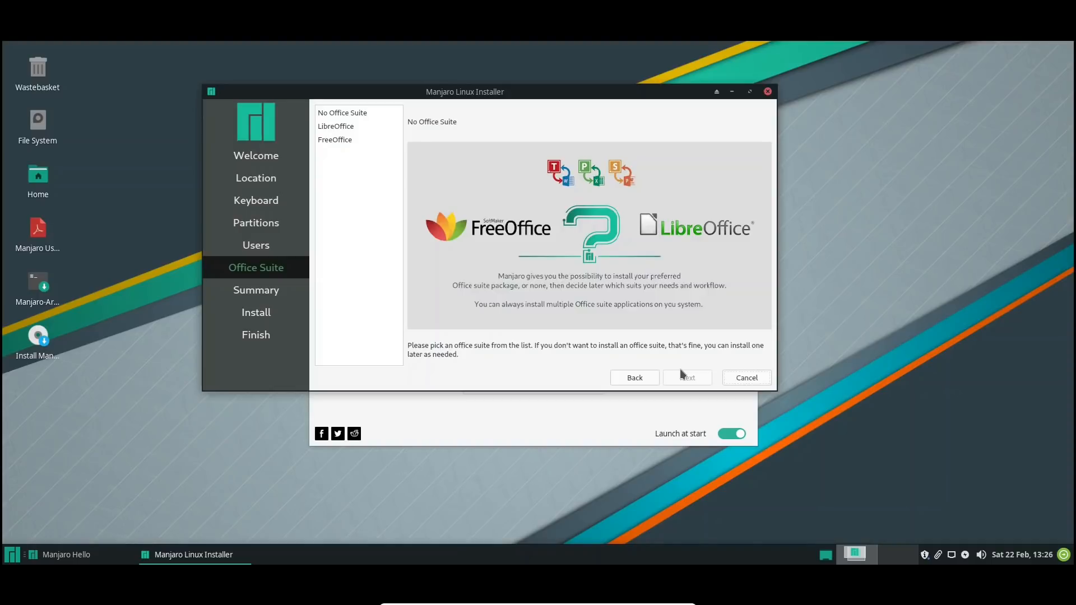
Compare the No Office Suite, LibreOffice and FreeOffice options, choose LibreOffice and proceed to the installation summary
{"action": "left_click", "coordinate": [336, 114]}
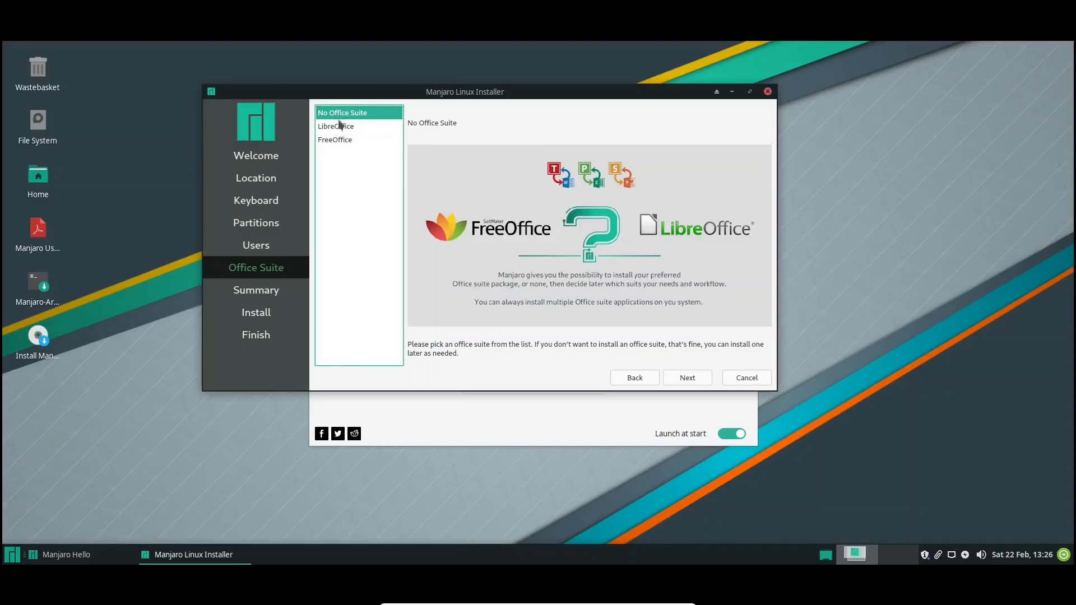
{"action": "left_click", "coordinate": [343, 129]}
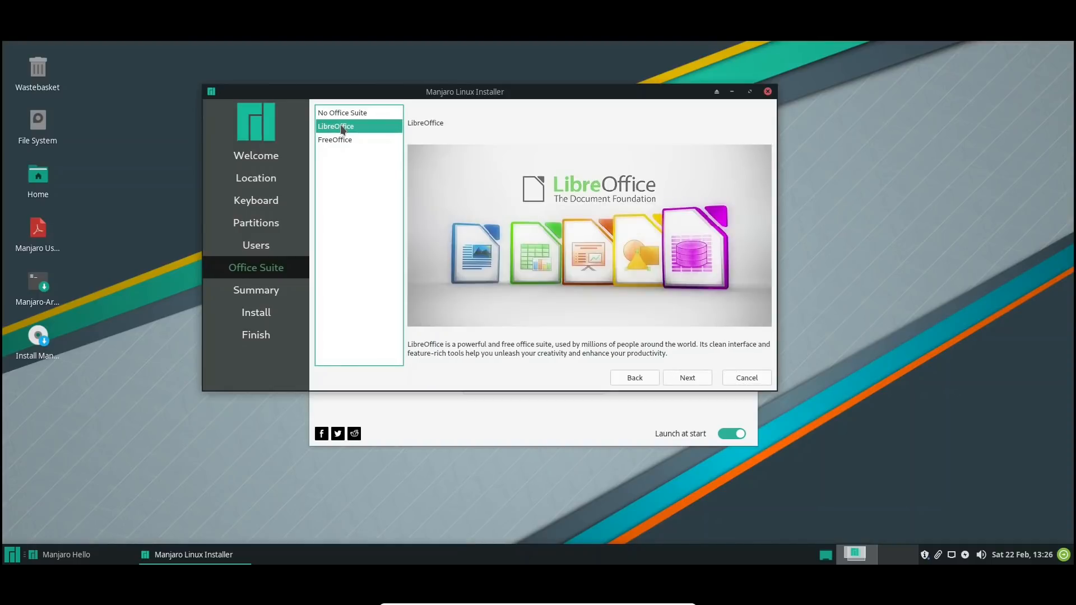
{"action": "left_click", "coordinate": [344, 140]}
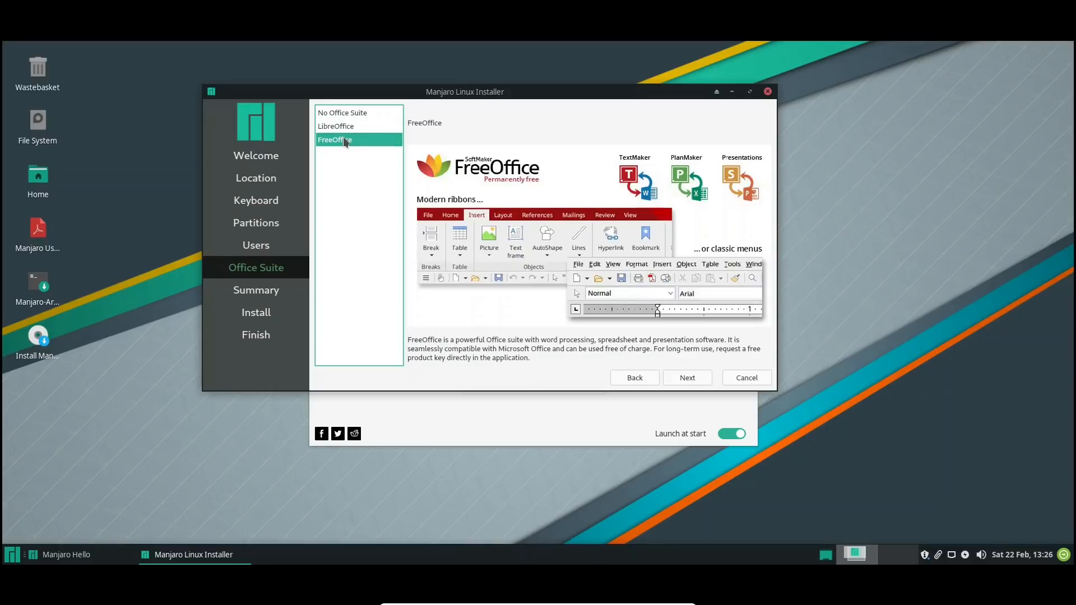
{"action": "left_click", "coordinate": [342, 126]}
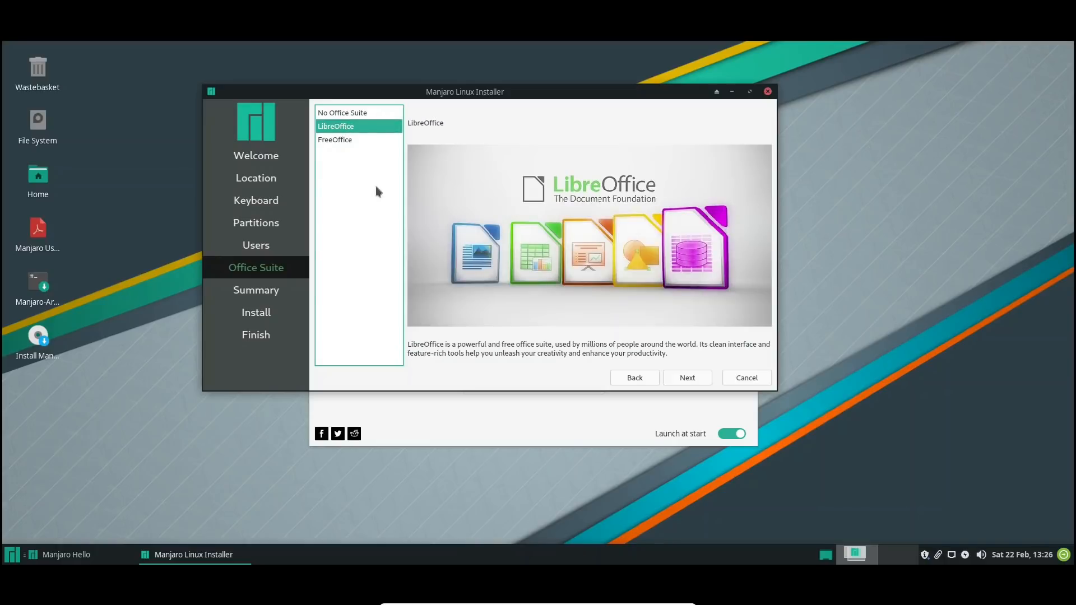
{"action": "left_click", "coordinate": [686, 378]}
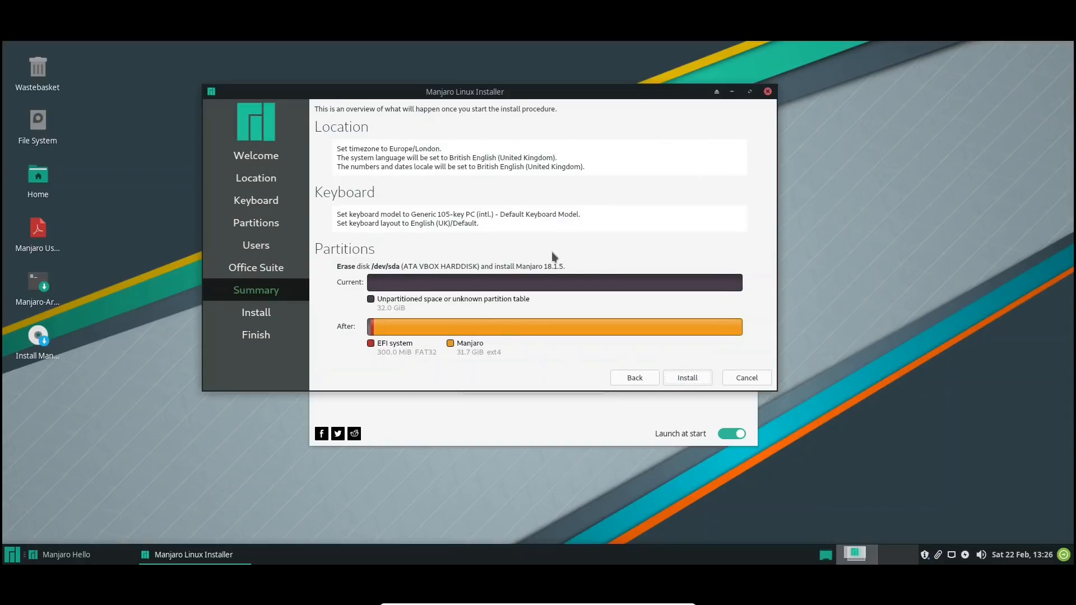
Try to install Manjaro 18.1.5 with the Erase disk setup, confirming the disk changes and closing the installer's closing dialog
{"action": "left_click", "coordinate": [687, 378]}
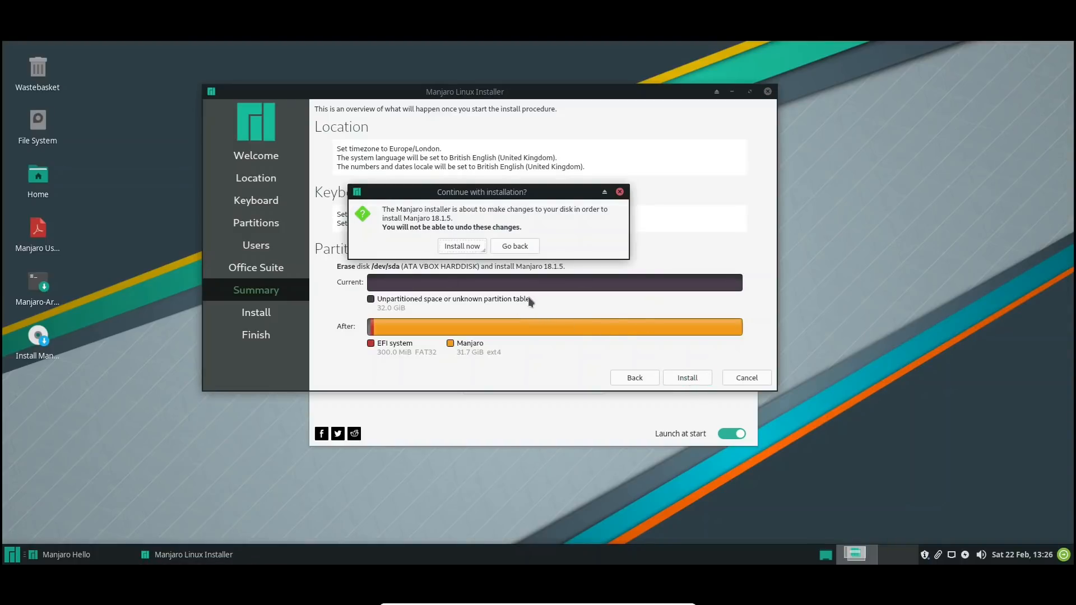
{"action": "left_click", "coordinate": [465, 251]}
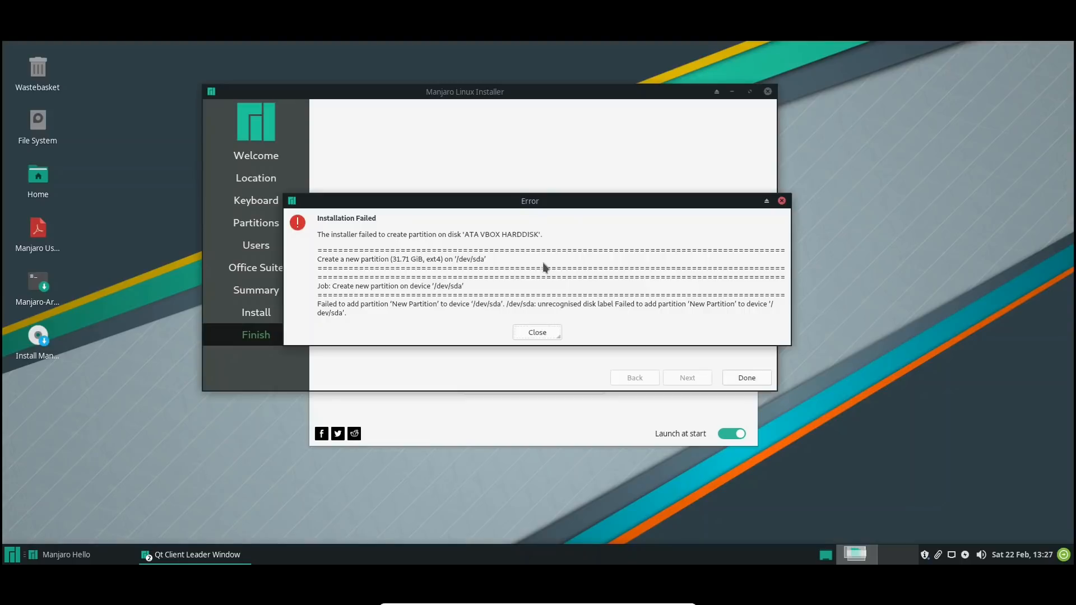
{"action": "left_click", "coordinate": [537, 333]}
Relaunch the installer and accept British English, the Europe/London location and the default keyboard up to the partitioning page
{"action": "left_click", "coordinate": [553, 388]}
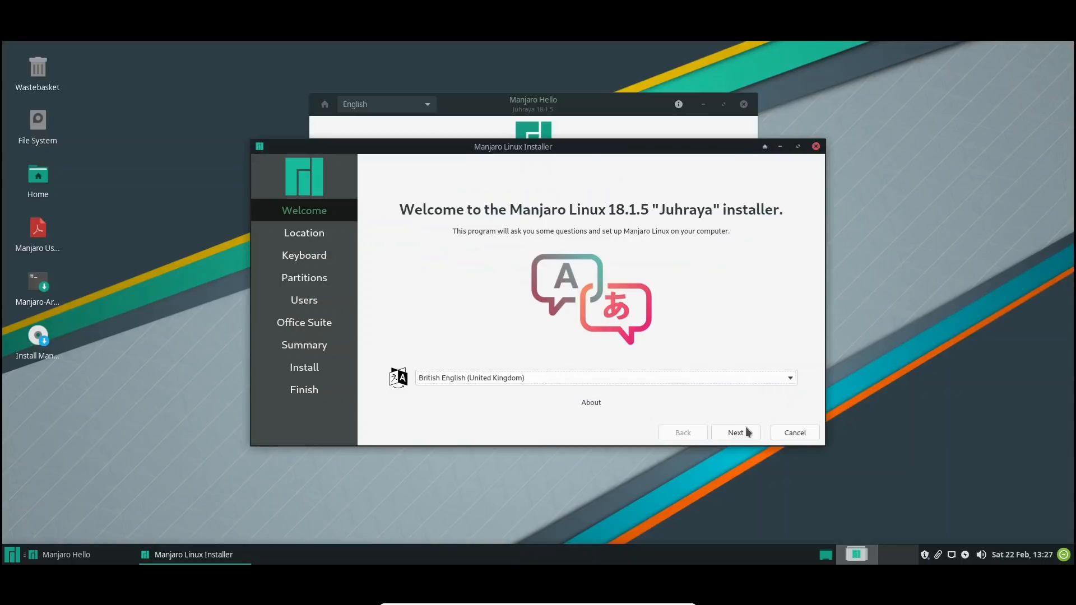
{"action": "left_click", "coordinate": [738, 431]}
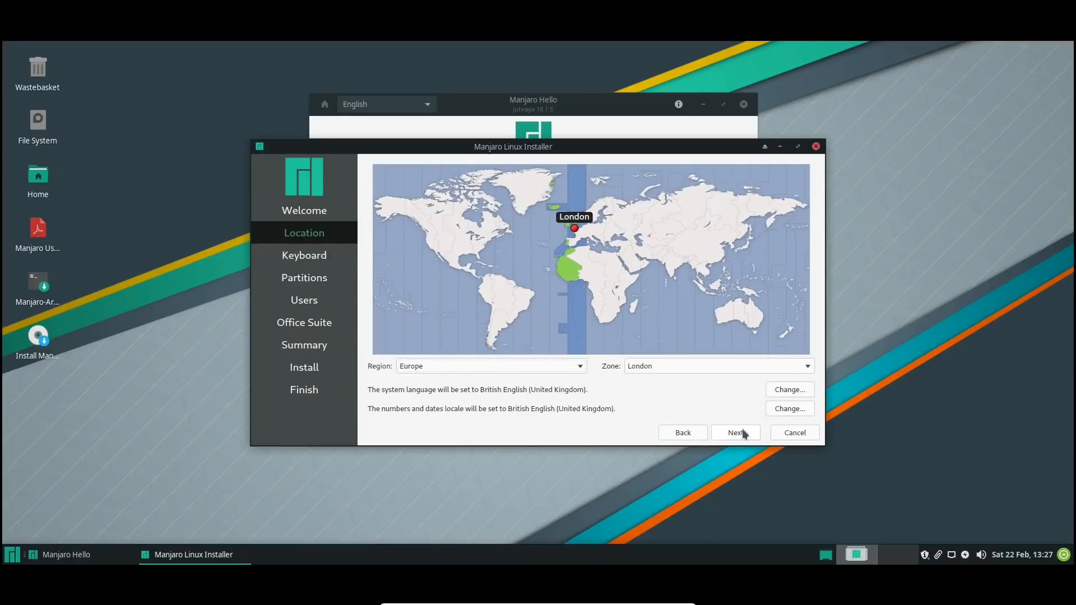
{"action": "left_click", "coordinate": [737, 433]}
{"action": "left_click", "coordinate": [738, 433]}
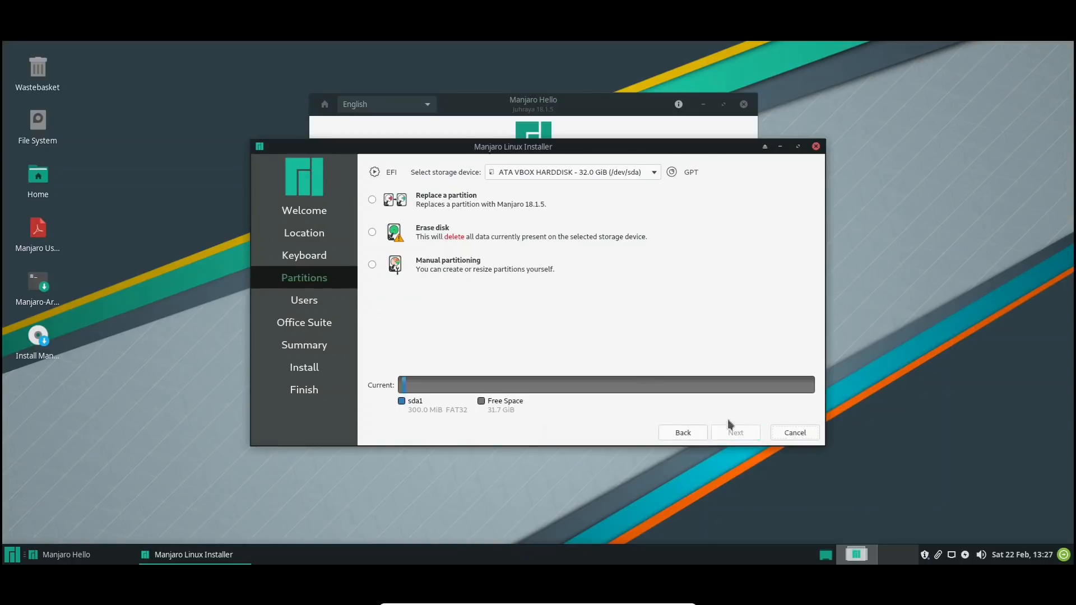
Choose manual partitioning and create a 32465 MiB ext4 partition with mount point / in the 31.7 GiB free space
{"action": "left_click", "coordinate": [372, 265]}
{"action": "left_click", "coordinate": [737, 433]}
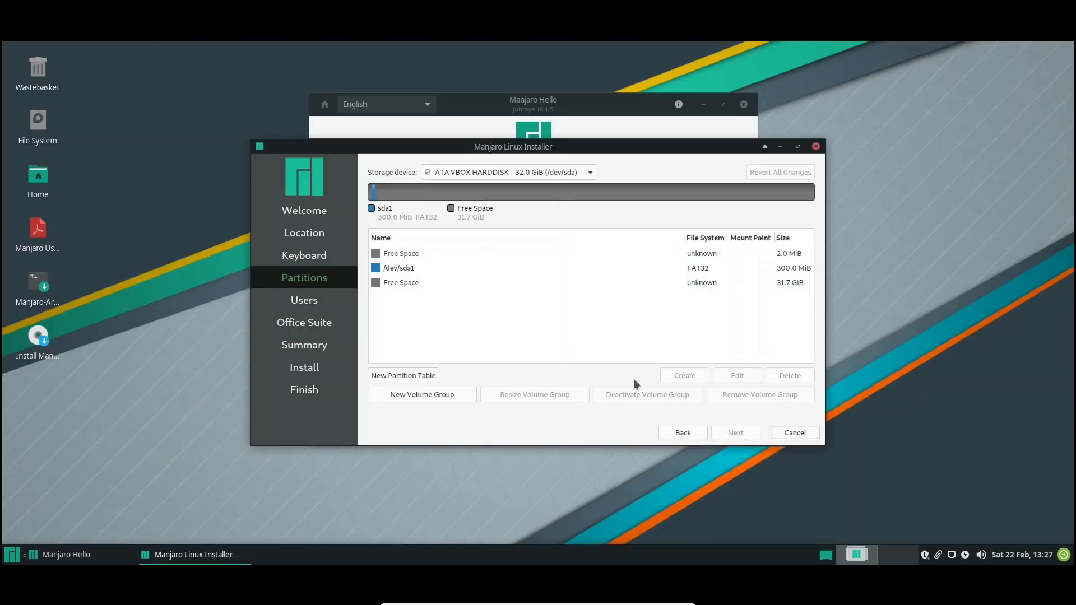
{"action": "left_click", "coordinate": [399, 283]}
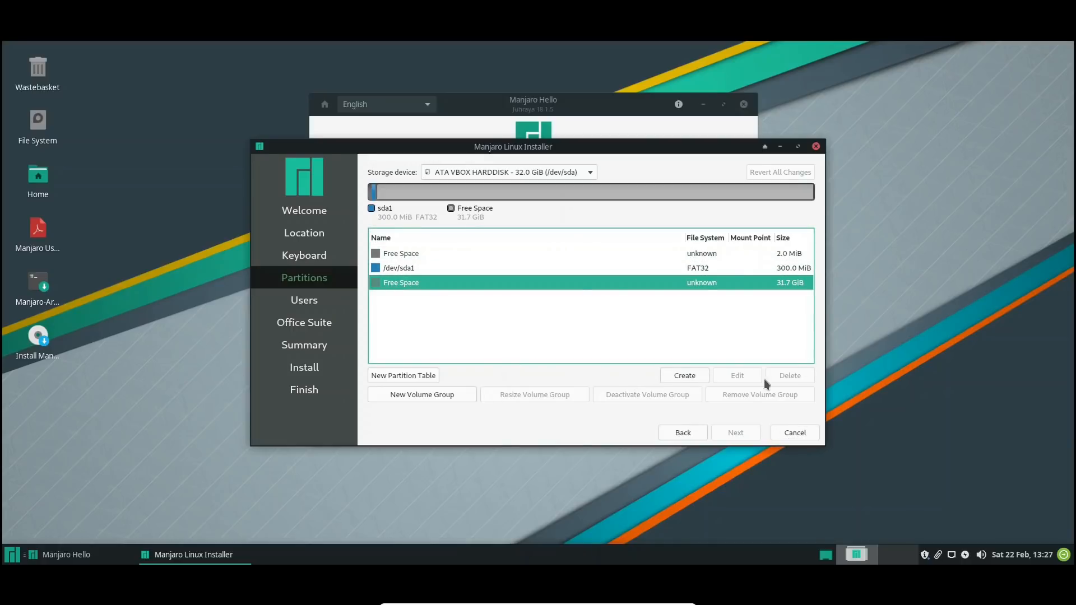
{"action": "left_click", "coordinate": [686, 374]}
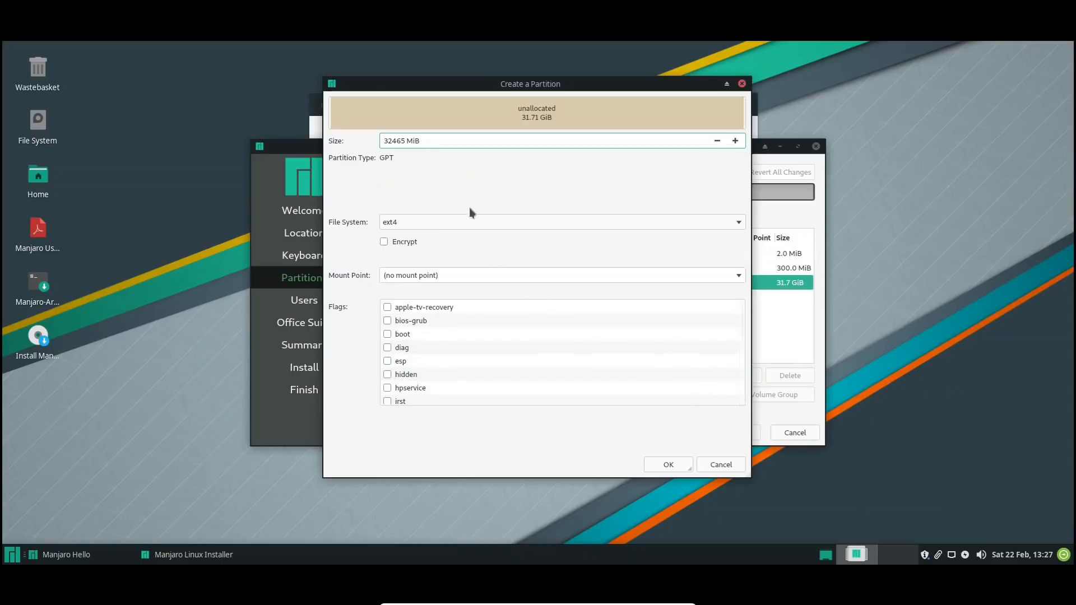
{"action": "left_click", "coordinate": [739, 277]}
{"action": "left_click", "coordinate": [466, 291]}
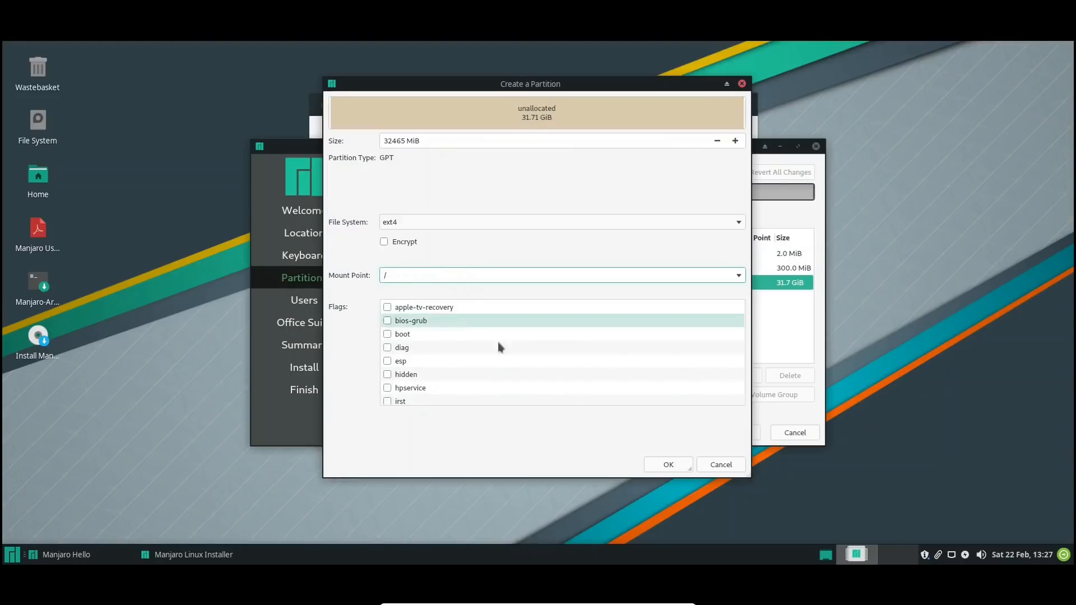
{"action": "left_click", "coordinate": [674, 469]}
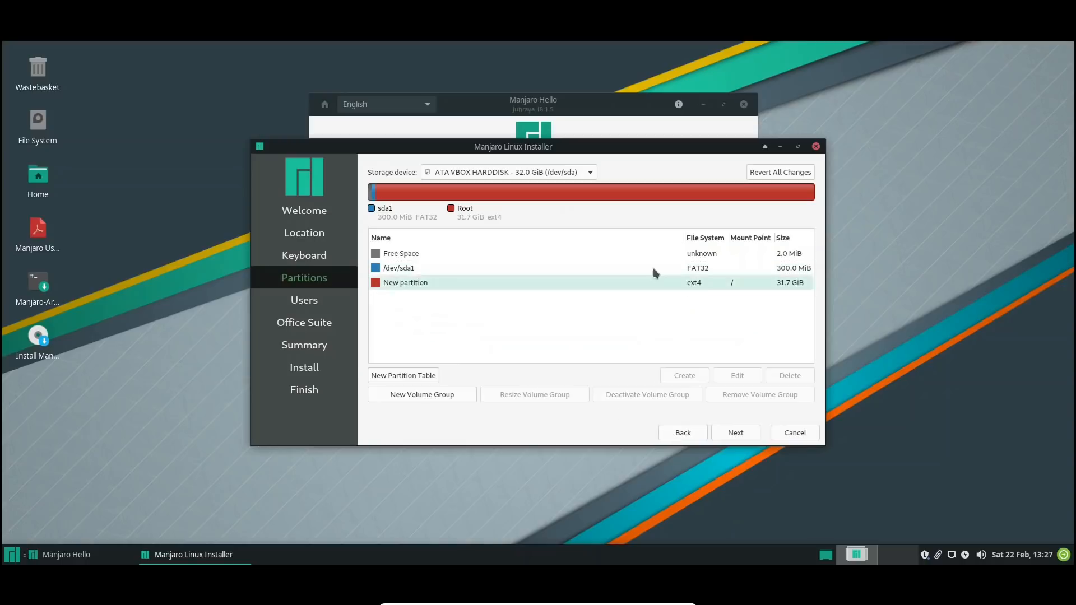
Set the mount point of the FAT32 partition /dev/sda1 to /boot/efi, keeping its content, and proceed to the user settings
{"action": "left_click", "coordinate": [400, 271]}
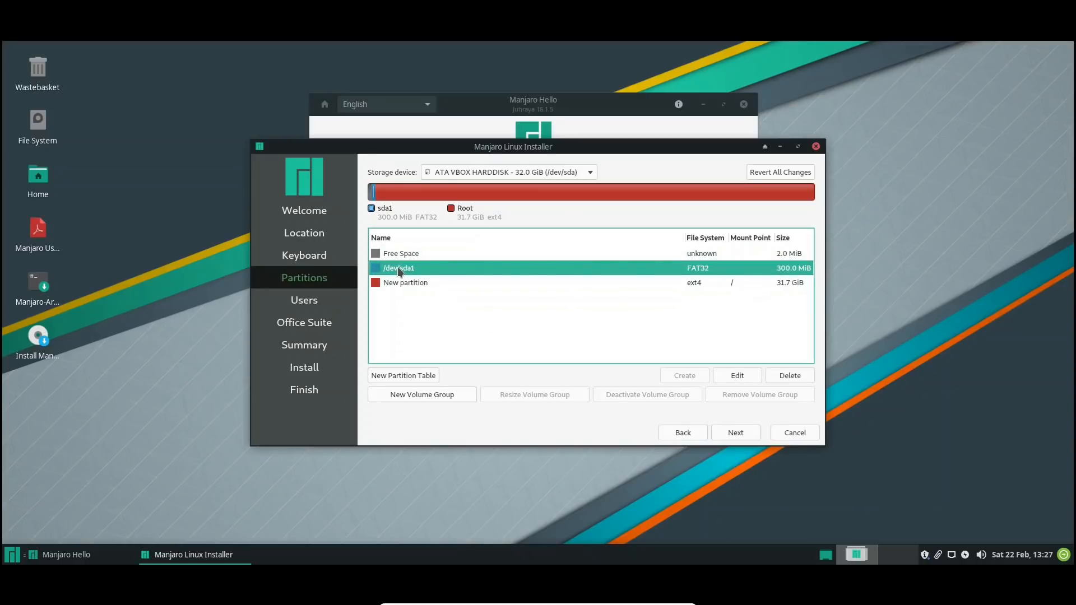
{"action": "left_click", "coordinate": [742, 373]}
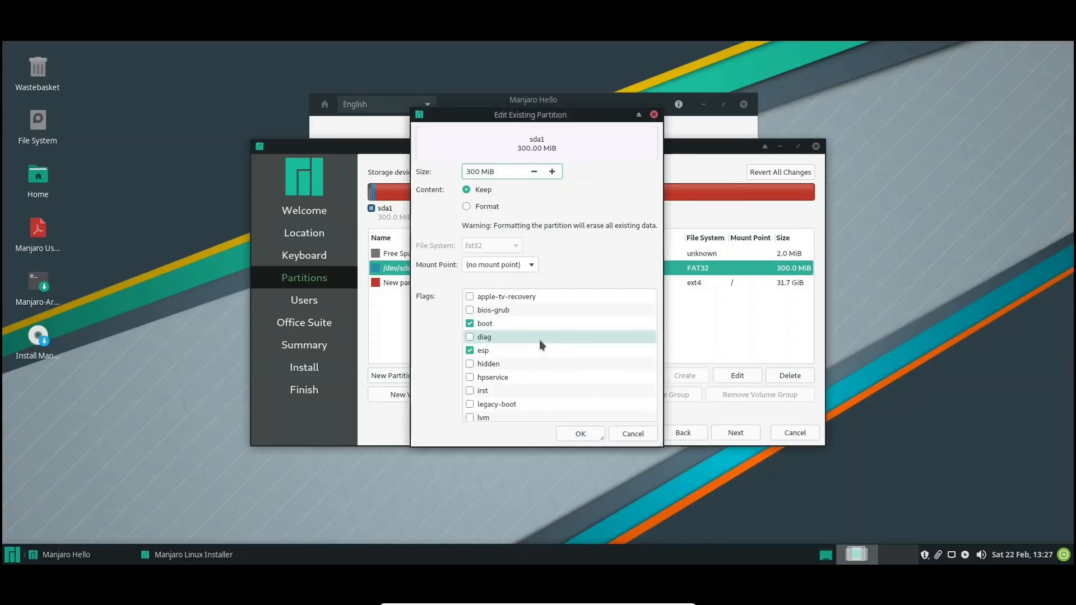
{"action": "left_click", "coordinate": [532, 266]}
{"action": "left_click", "coordinate": [491, 312]}
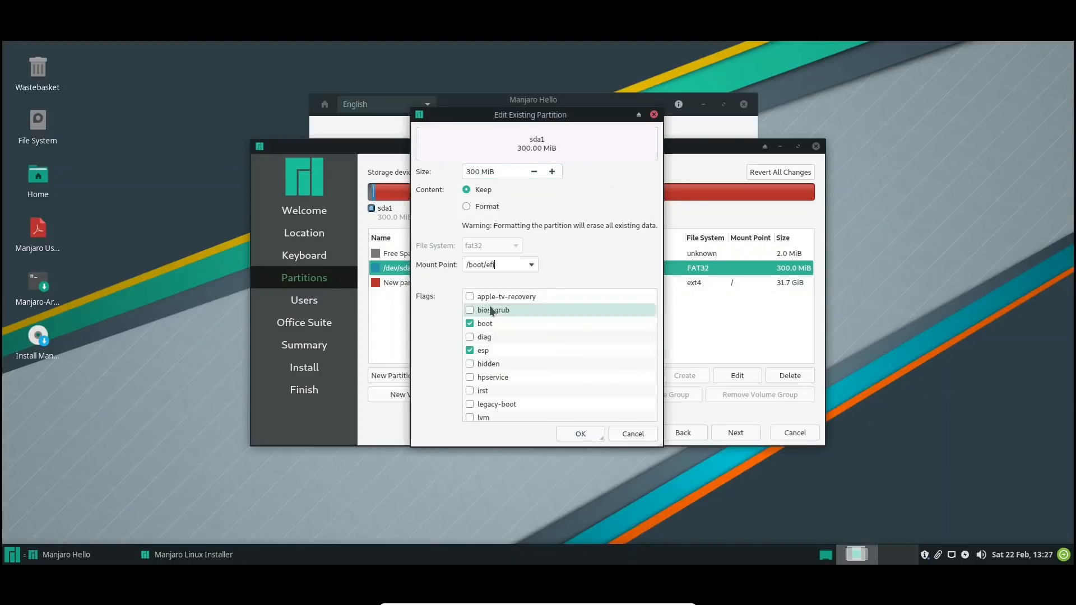
{"action": "left_click", "coordinate": [581, 429]}
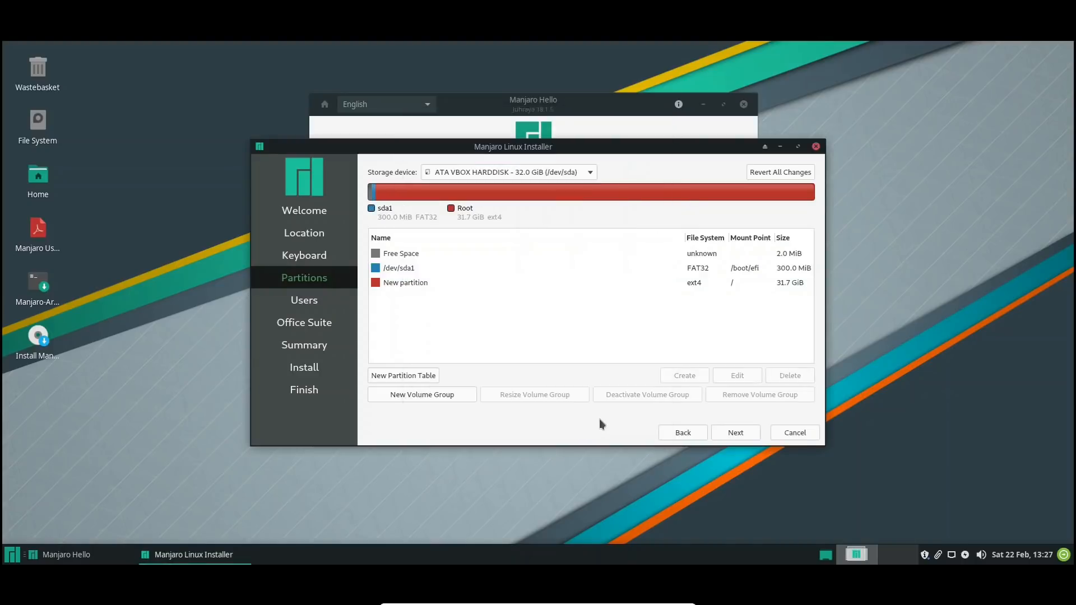
{"action": "left_click", "coordinate": [729, 428]}
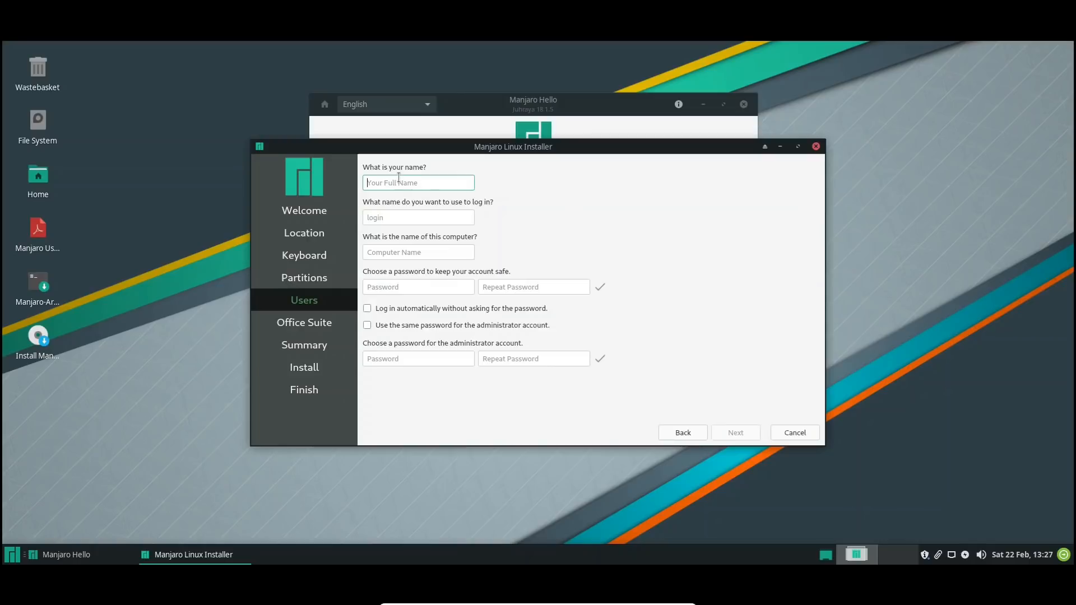
Enter the user's name and the account password twice, apply the same password to the administrator account, and continue
{"action": "type", "text": "otb"}
{"action": "key", "text": "Tab"}
{"action": "key", "text": "Tab"}
{"action": "key", "text": "Tab"}
{"action": "type", "text": "aaaaaaa"}
{"action": "key", "text": "Tab"}
{"action": "type", "text": "aaaaaaa"}
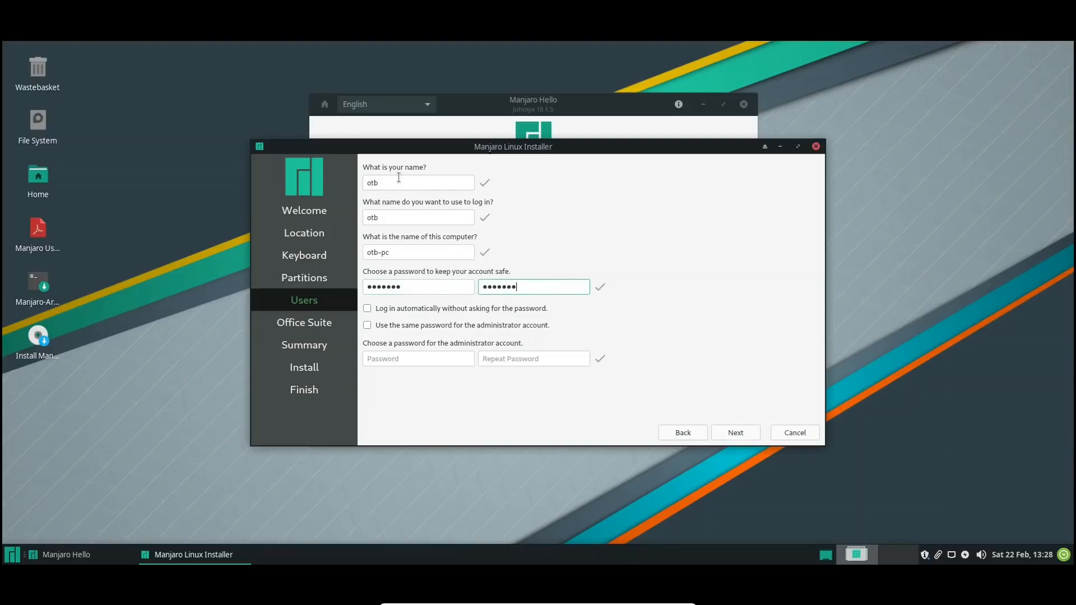
{"action": "left_click", "coordinate": [428, 323]}
{"action": "left_click", "coordinate": [728, 433]}
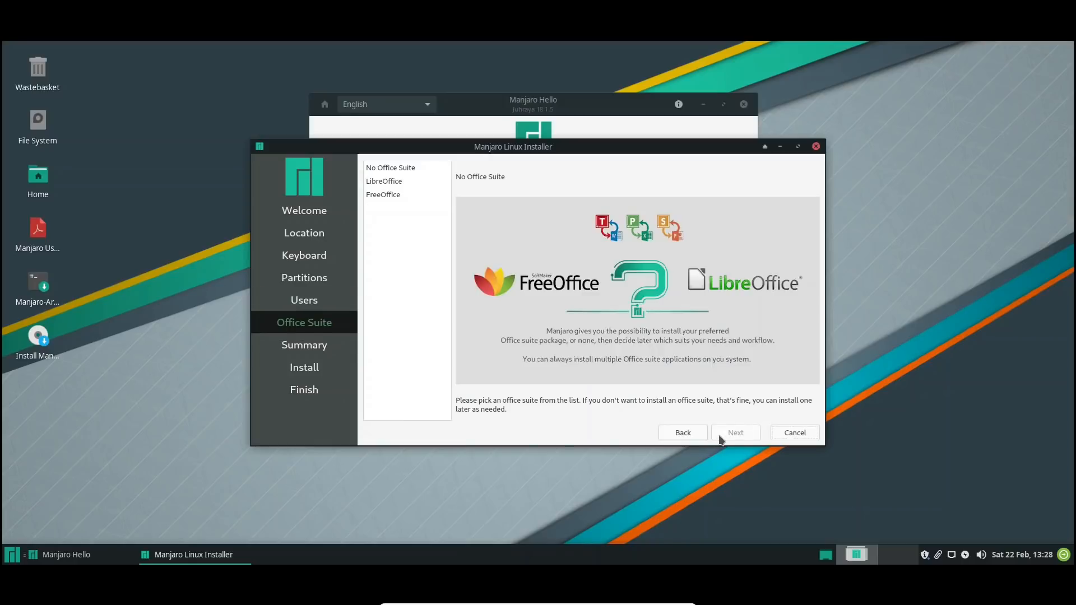
Choose LibreOffice as the office suite and start the Manjaro 18.1.5 installation with the manual partitions, confirming the disk changes
{"action": "left_click", "coordinate": [384, 181]}
{"action": "left_click", "coordinate": [735, 434]}
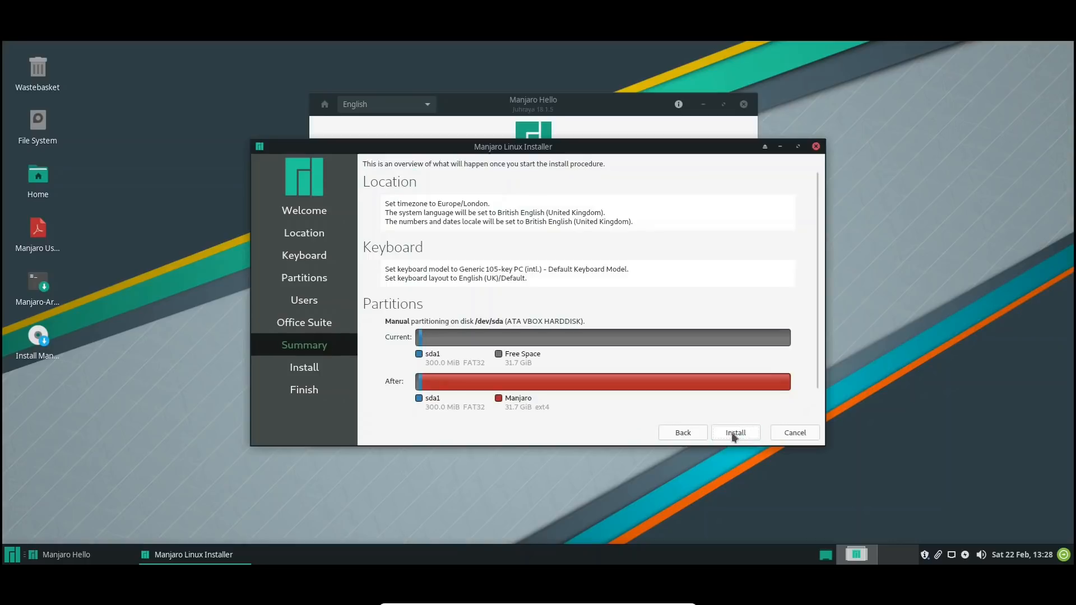
{"action": "left_click", "coordinate": [734, 434]}
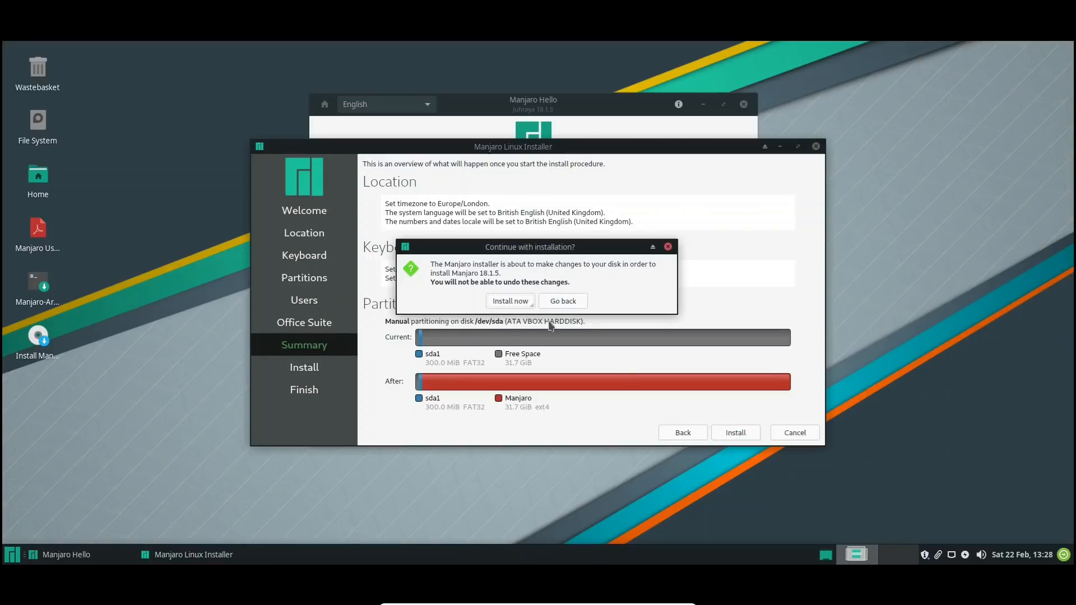
{"action": "left_click", "coordinate": [505, 300]}
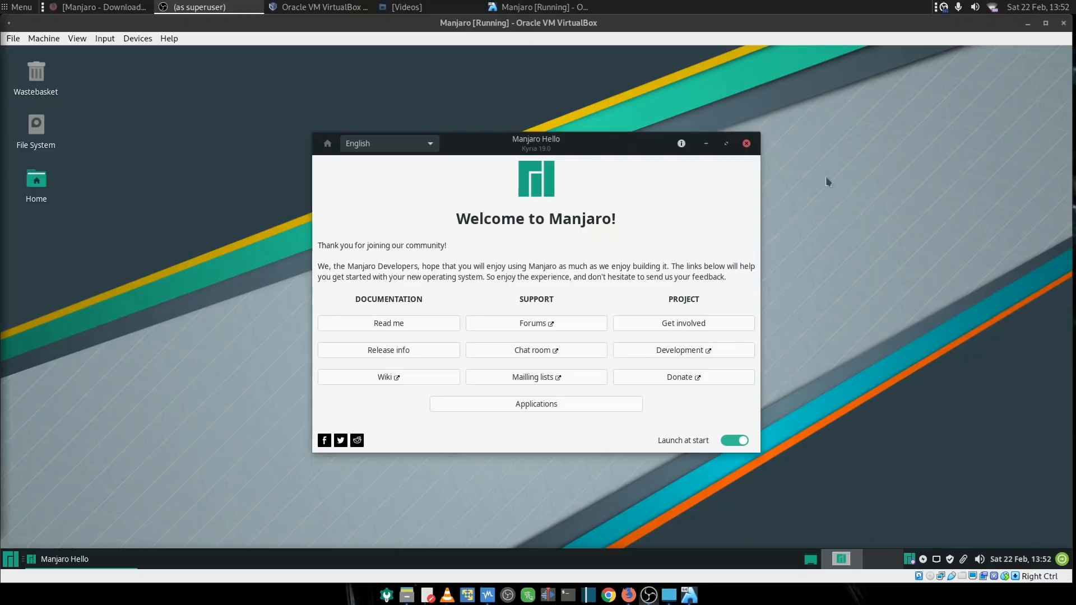
Switch the virtual machine running the installed Manjaro system to full-screen mode
{"action": "left_click", "coordinate": [798, 129]}
{"action": "key", "text": "Control_R+f"}
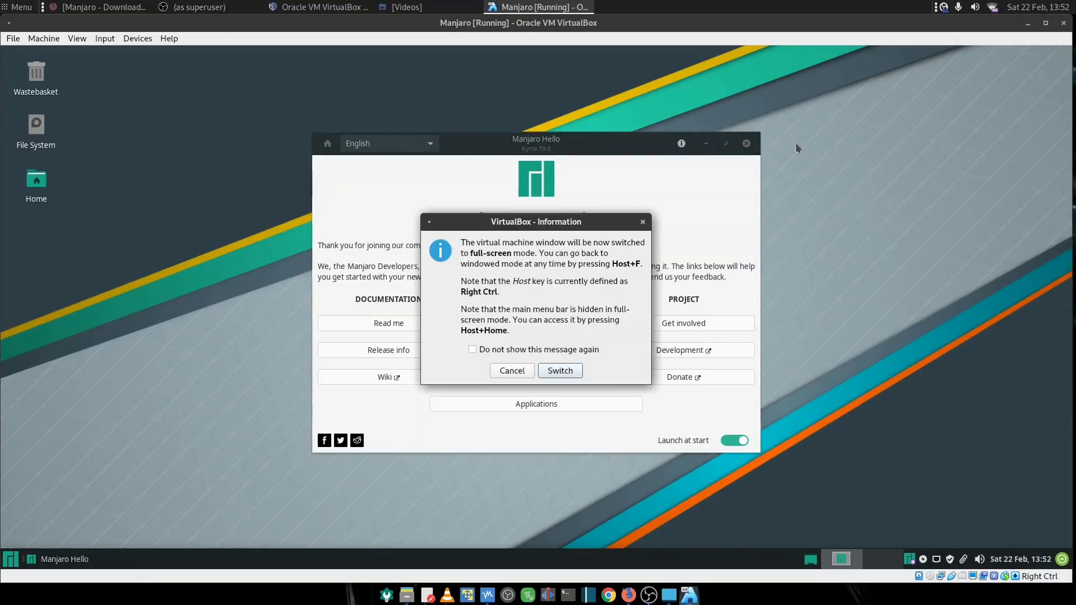
{"action": "key", "text": "Return"}
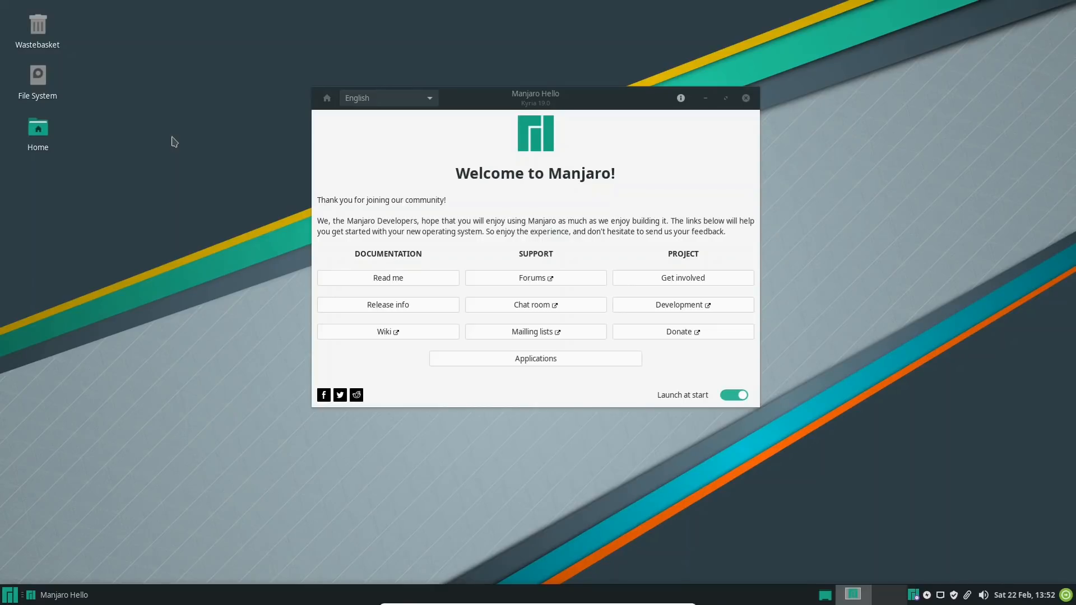
Check the screen resolution and refresh rate in the Display settings, and close them without making changes
{"action": "left_click", "coordinate": [14, 596]}
{"action": "left_click", "coordinate": [181, 535]}
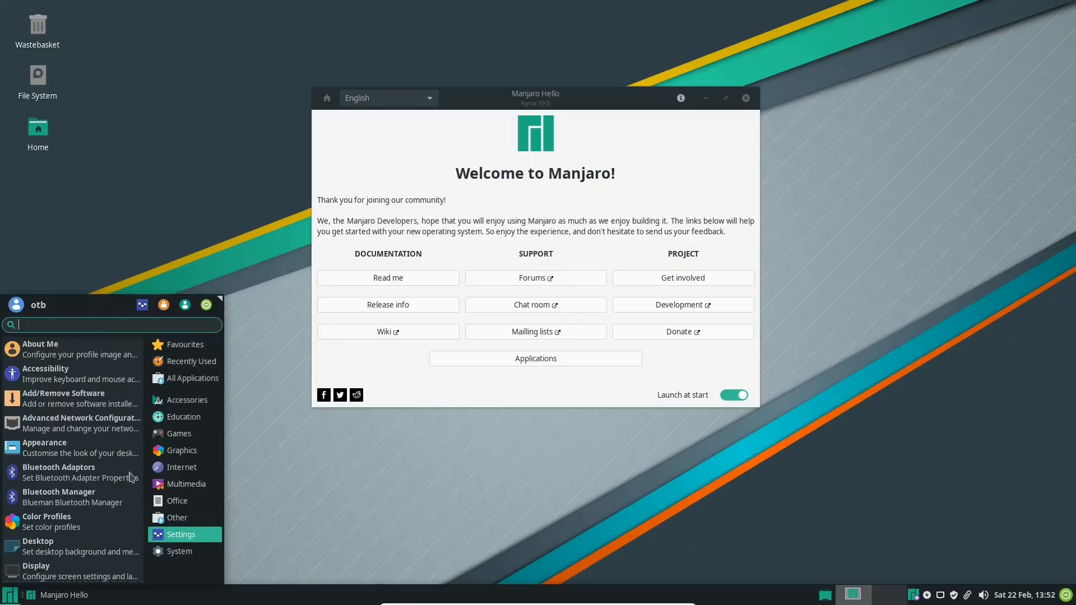
{"action": "scroll", "coordinate": [96, 496], "scroll_direction": "down", "scroll_amount": 1}
{"action": "left_click", "coordinate": [73, 539]}
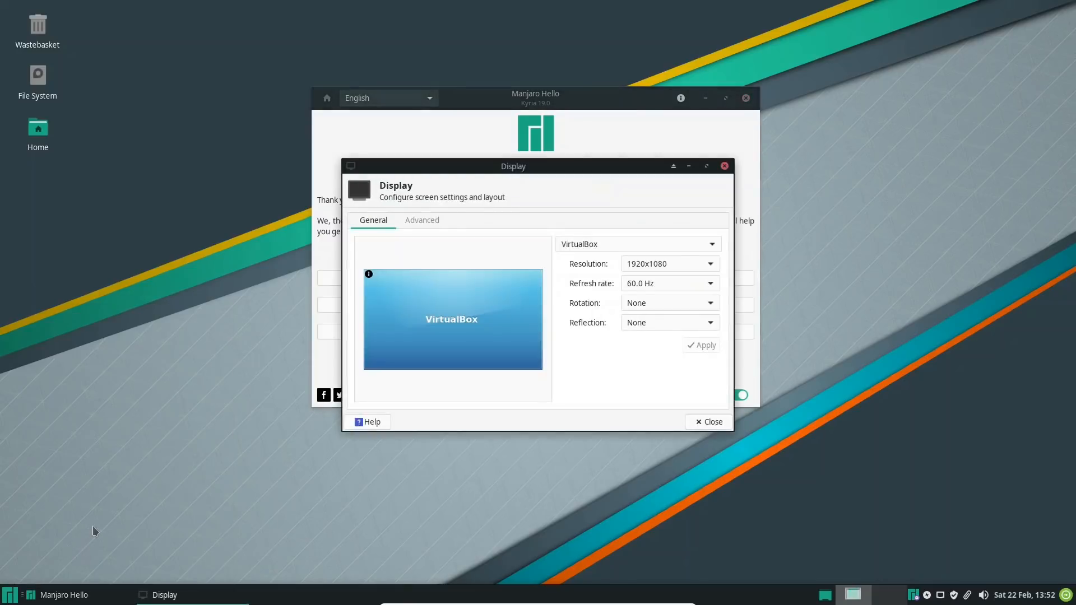
{"action": "left_click", "coordinate": [710, 422]}
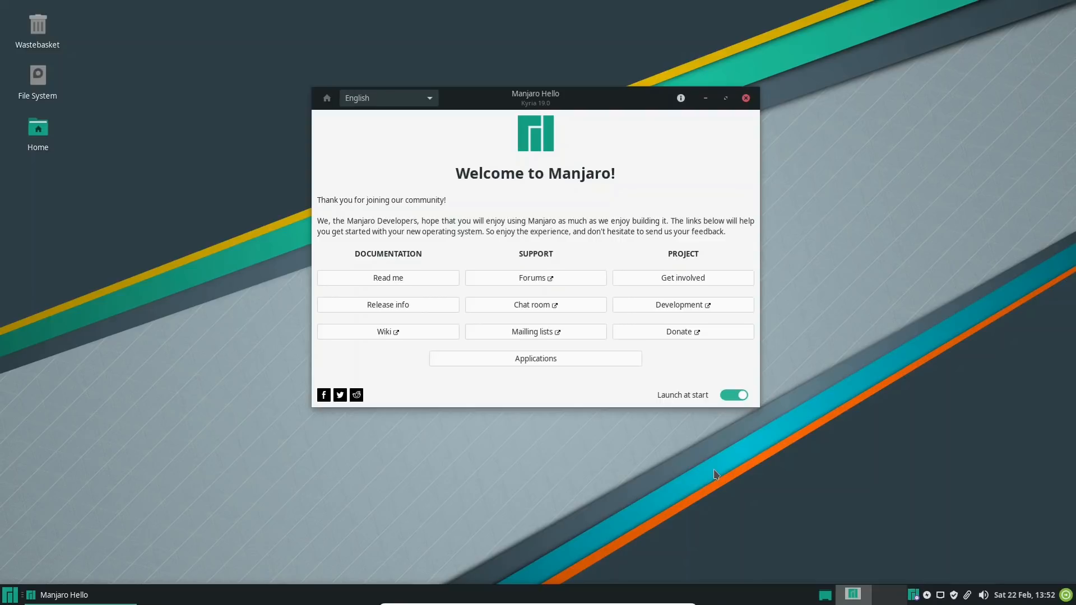
Reposition the Manjaro Hello window and read its Read me and Release info pages, returning to the welcome page
{"action": "left_click_drag", "start_coordinate": [499, 97], "coordinate": [446, 70]}
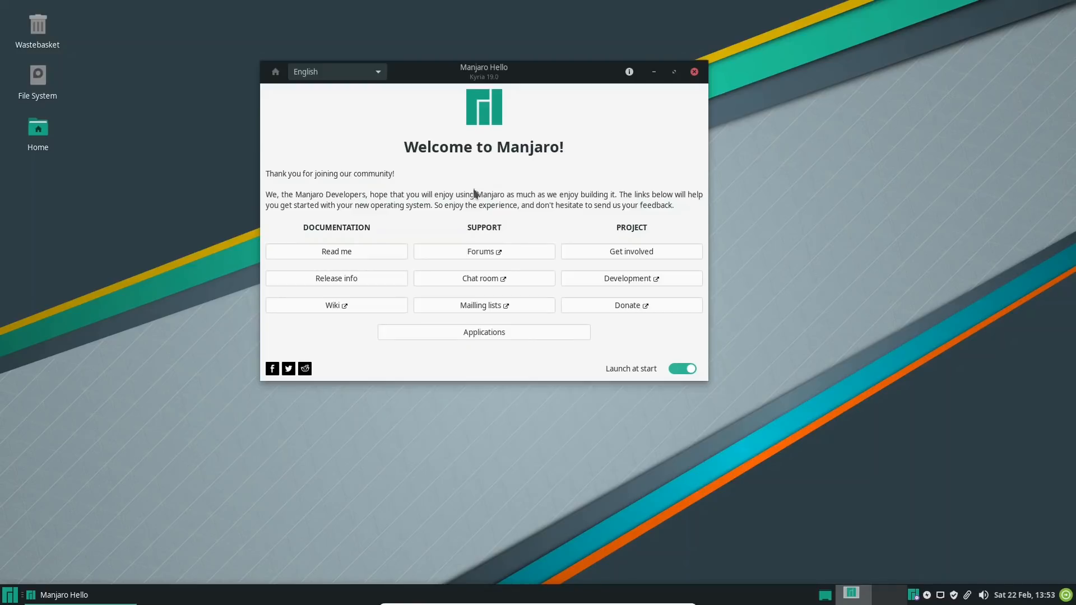
{"action": "left_click", "coordinate": [372, 251]}
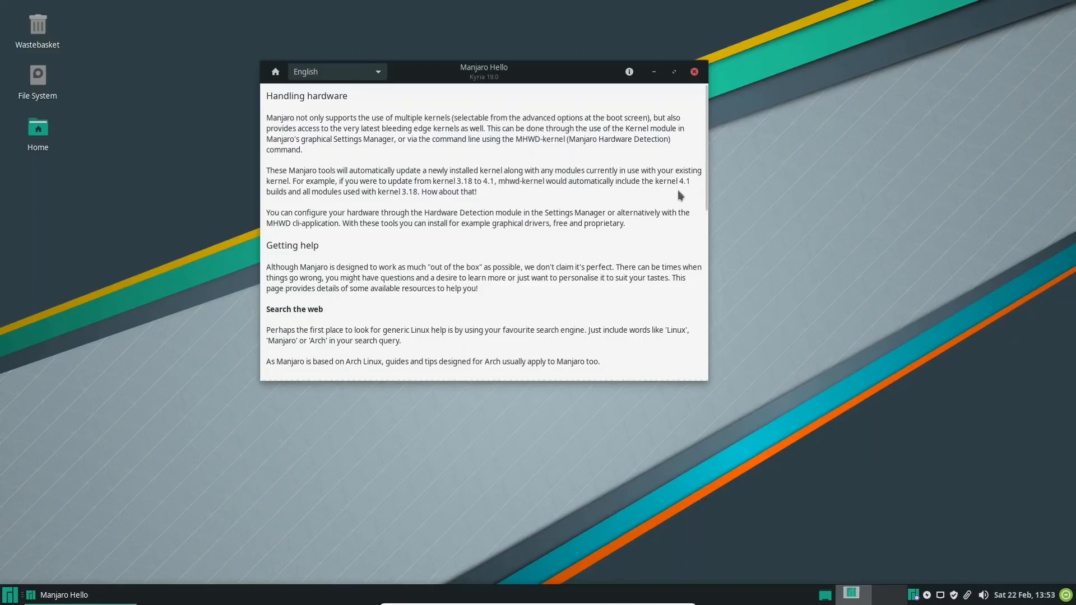
{"action": "left_click_drag", "start_coordinate": [705, 187], "coordinate": [710, 366]}
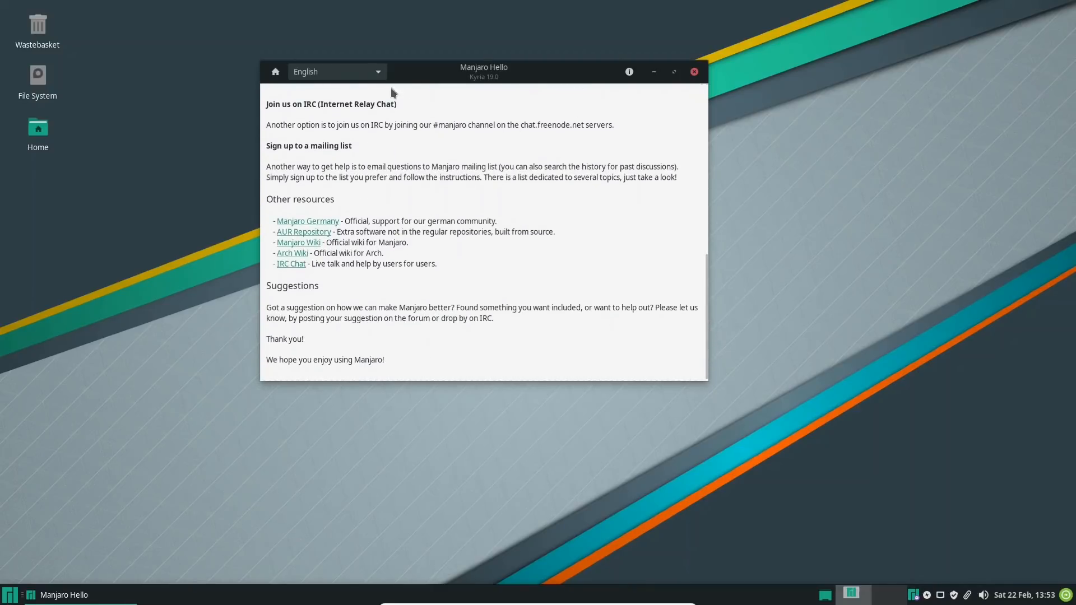
{"action": "left_click", "coordinate": [275, 73]}
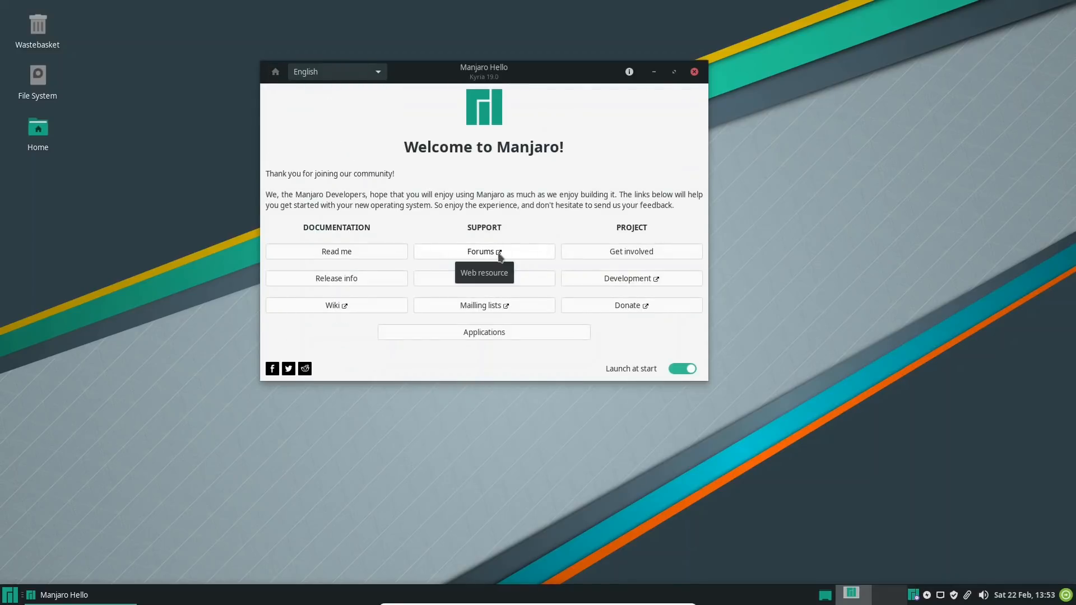
{"action": "left_click", "coordinate": [357, 280]}
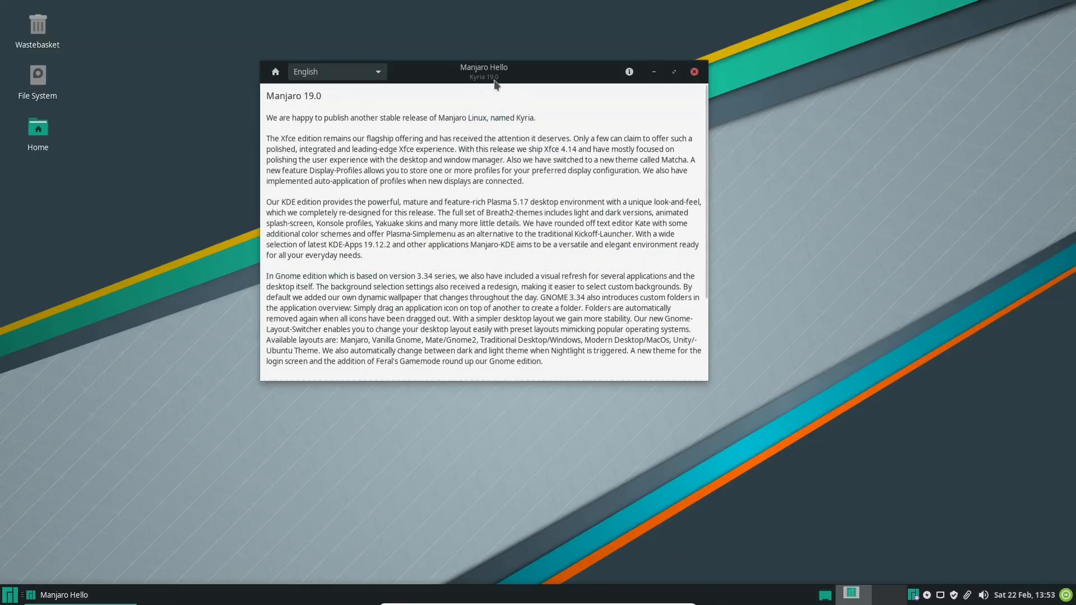
{"action": "left_click", "coordinate": [276, 73]}
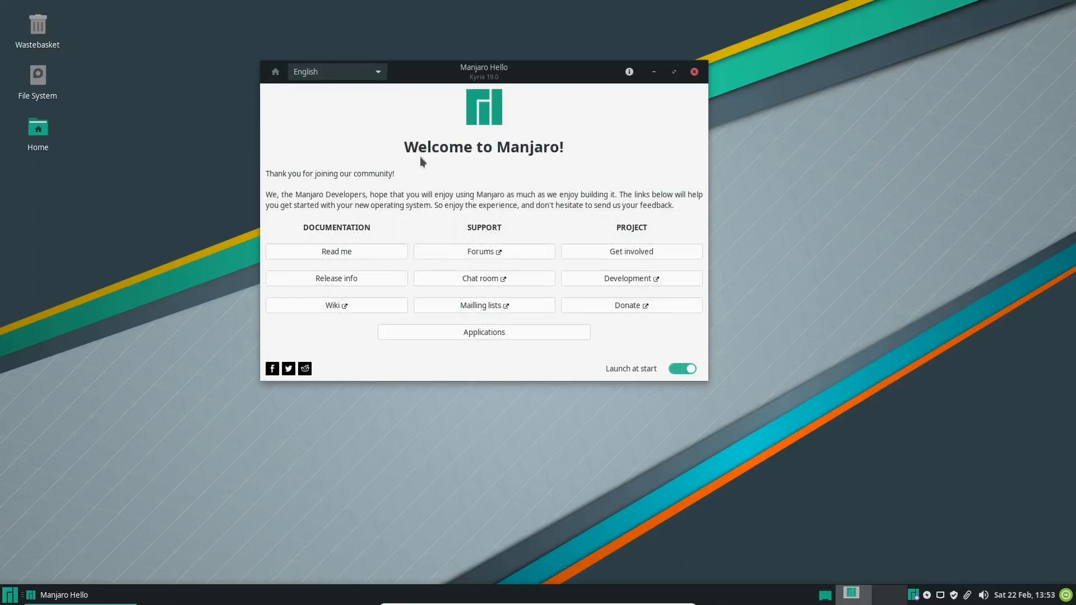
View the Chat room and Development web resources linked from Manjaro Hello, closing Firefox after each one
{"action": "left_click", "coordinate": [483, 283]}
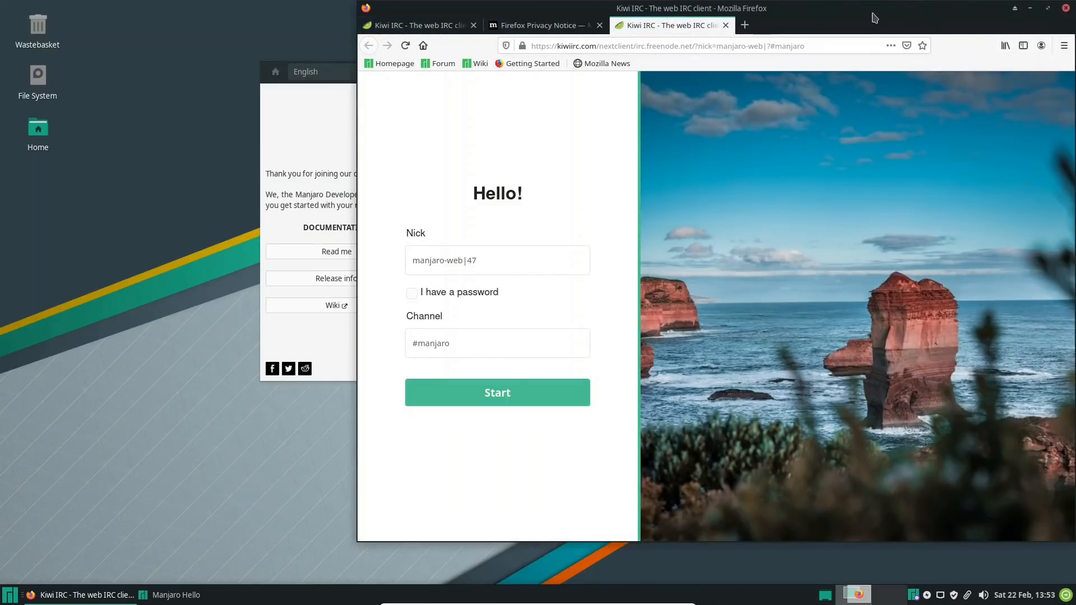
{"action": "left_click_drag", "start_coordinate": [866, 14], "coordinate": [646, 32]}
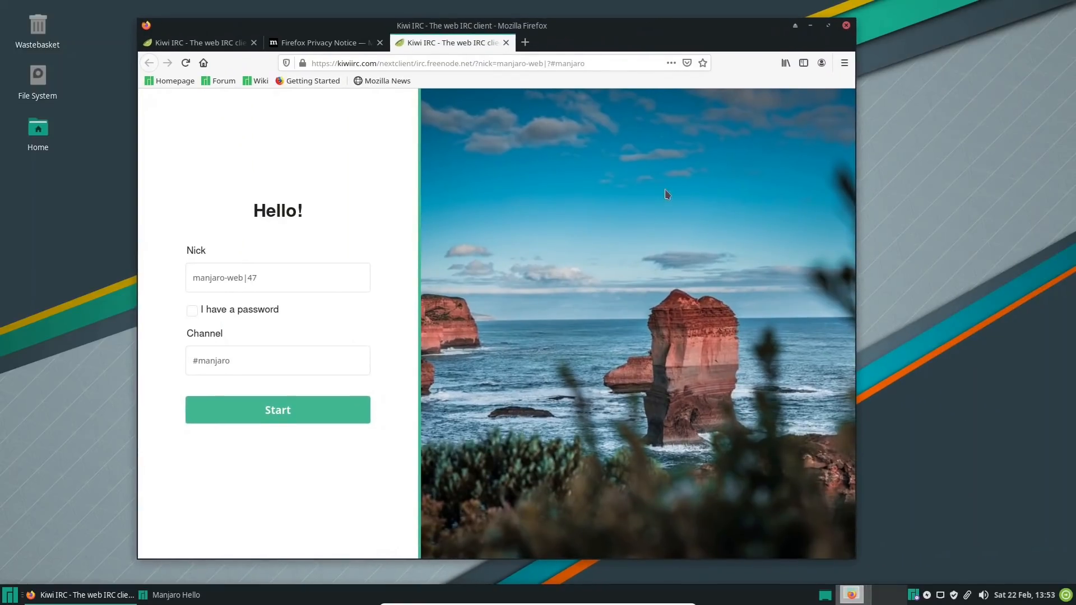
{"action": "left_click", "coordinate": [846, 25]}
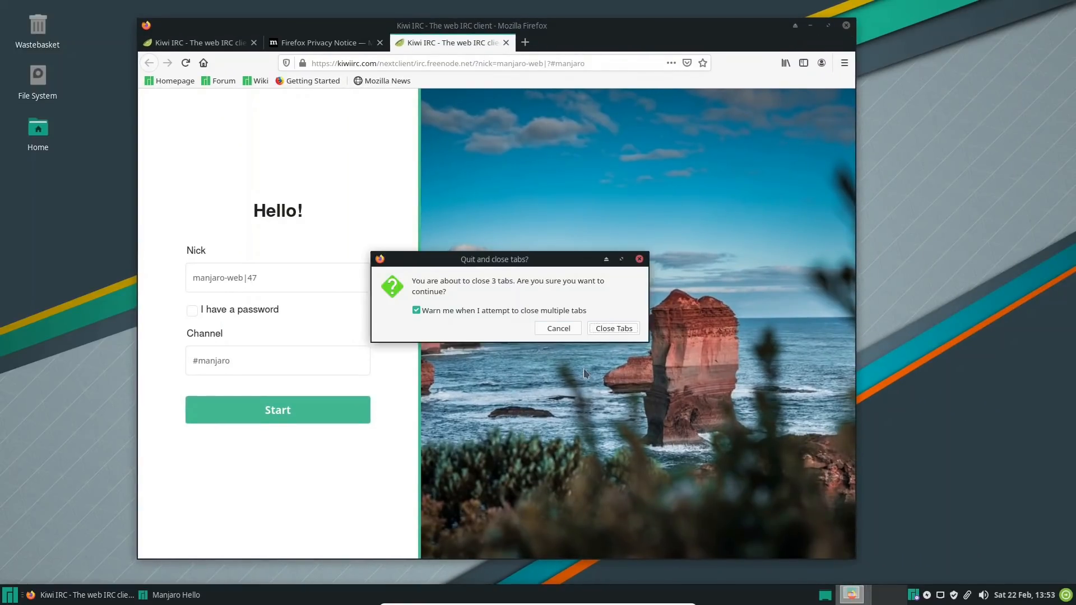
{"action": "left_click", "coordinate": [619, 329]}
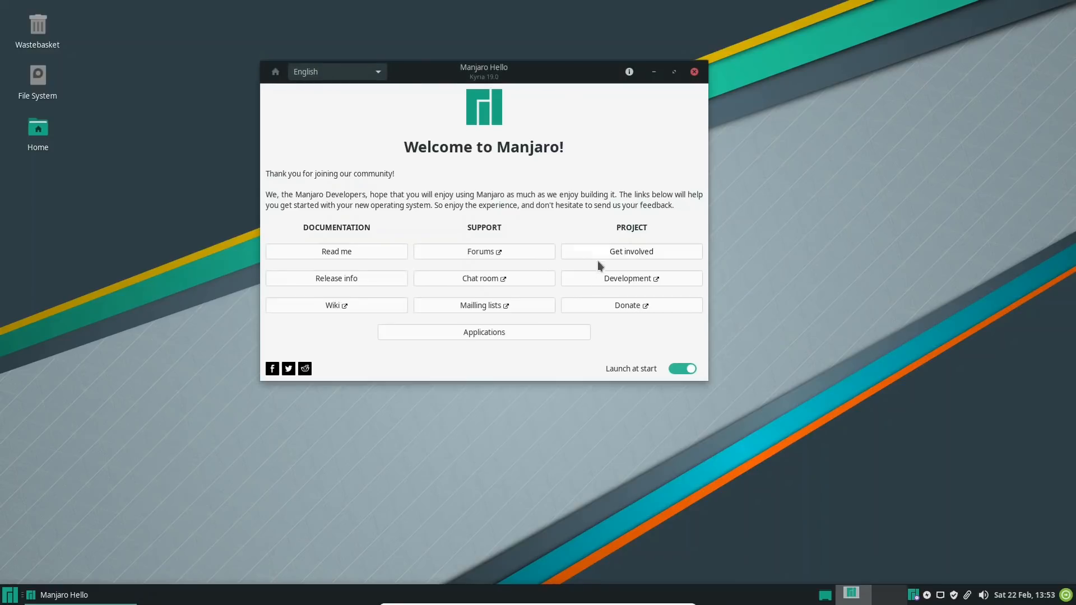
{"action": "left_click", "coordinate": [605, 278]}
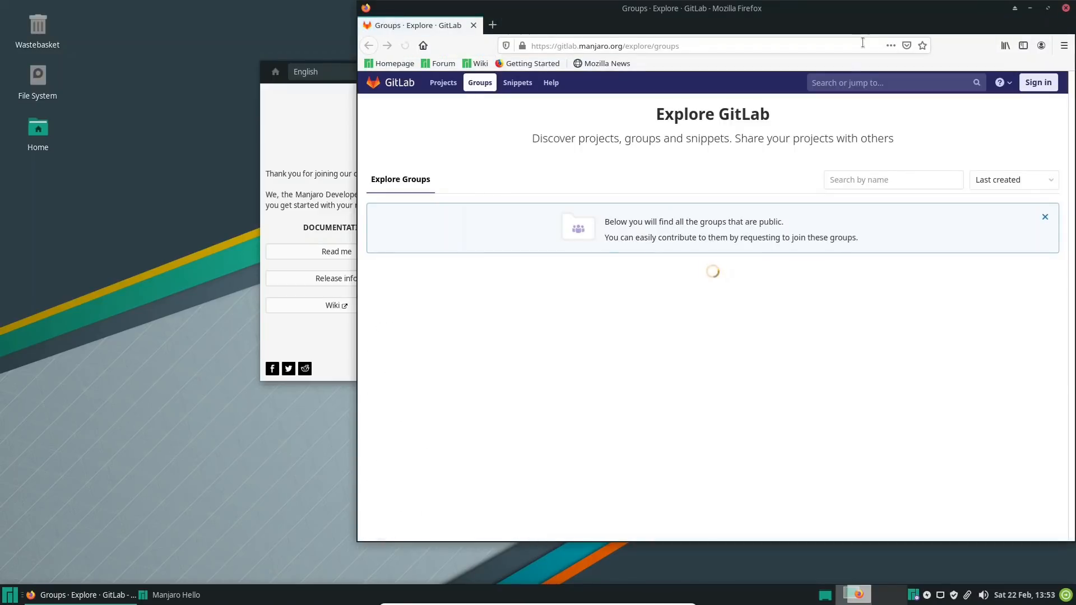
{"action": "left_click", "coordinate": [1067, 9]}
Browse the Manjaro Wiki main page from its latest changes to the Troubleshooting section, and close Firefox
{"action": "left_click", "coordinate": [342, 308]}
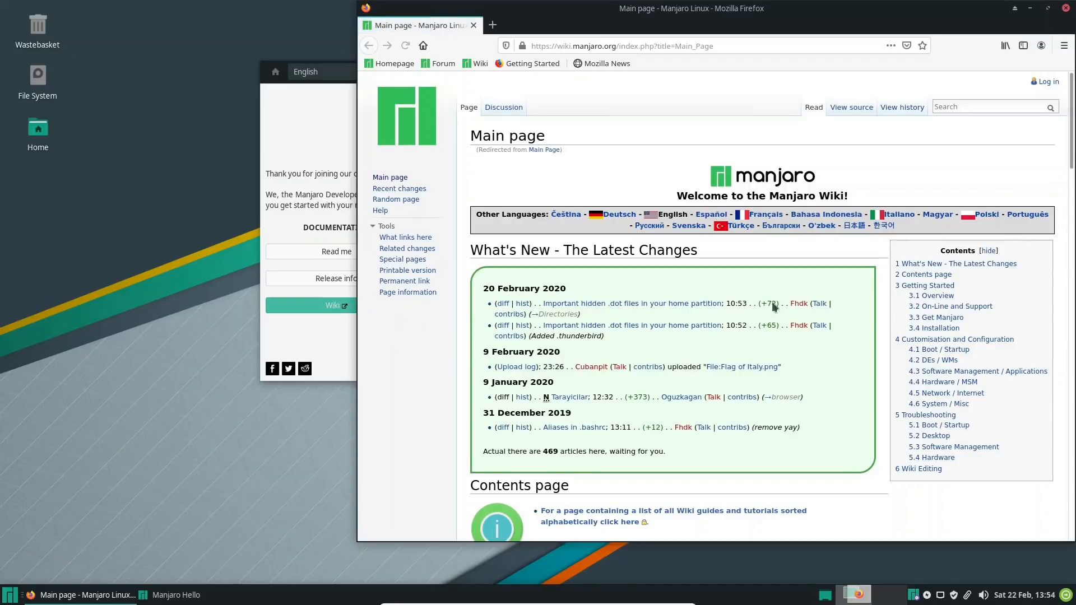
{"action": "scroll", "coordinate": [740, 303], "scroll_direction": "down", "scroll_amount": 5}
{"action": "scroll", "coordinate": [728, 307], "scroll_direction": "down", "scroll_amount": 5}
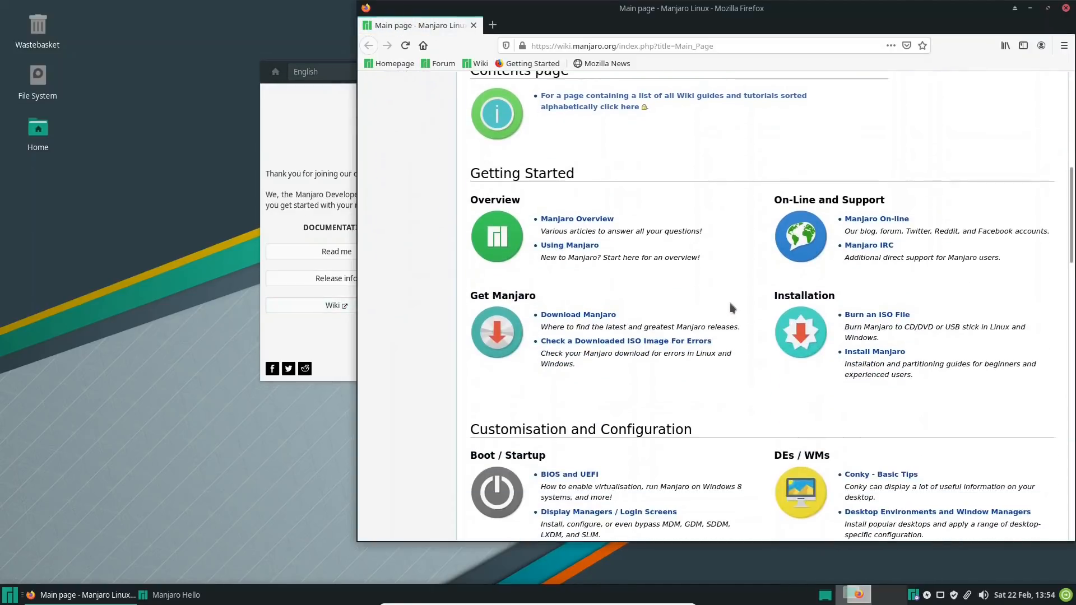
{"action": "scroll", "coordinate": [738, 297], "scroll_direction": "up", "scroll_amount": 3}
{"action": "scroll", "coordinate": [713, 261], "scroll_direction": "down", "scroll_amount": 6}
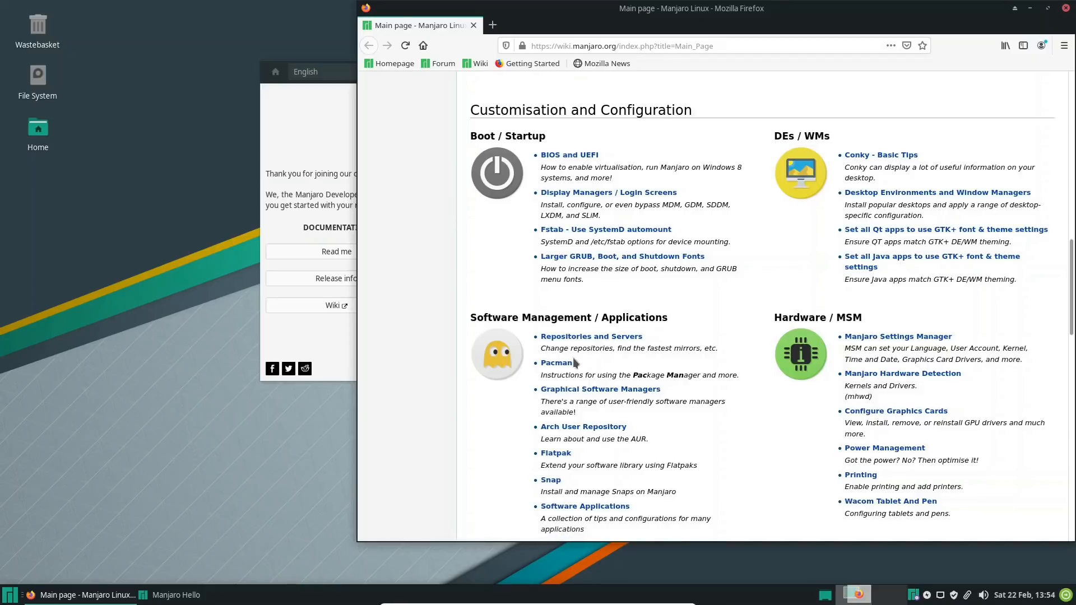
{"action": "scroll", "coordinate": [717, 335], "scroll_direction": "down", "scroll_amount": 3}
{"action": "scroll", "coordinate": [718, 314], "scroll_direction": "down", "scroll_amount": 14}
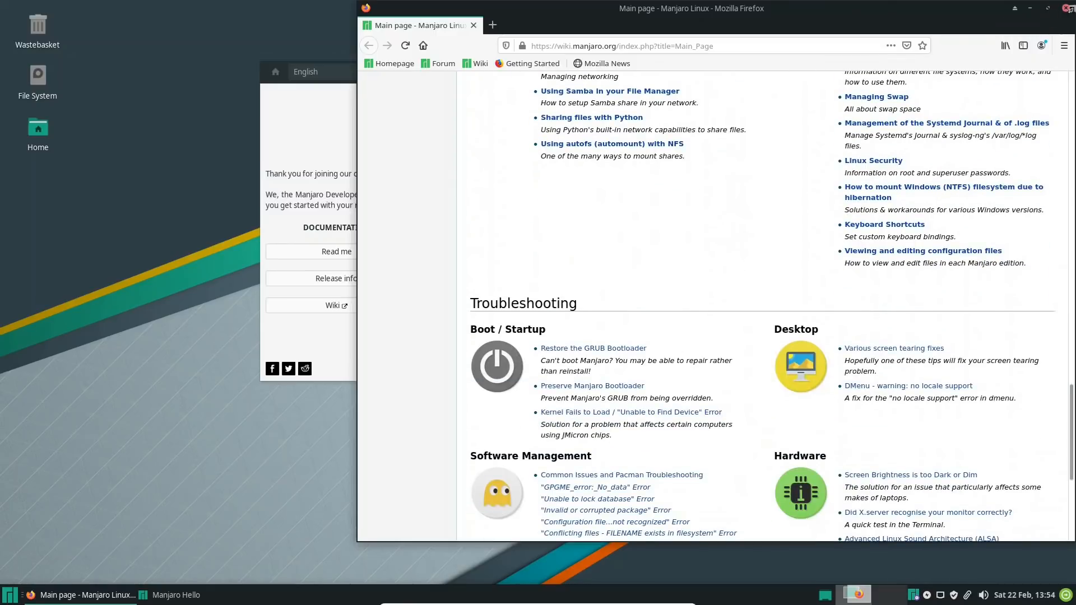
{"action": "left_click", "coordinate": [1066, 8]}
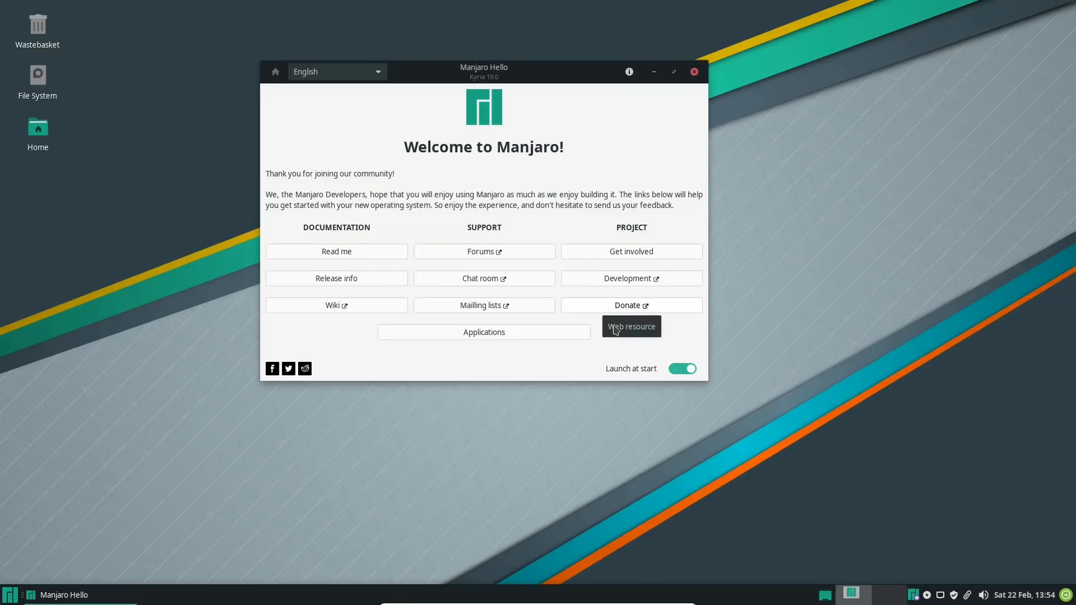
Install Chromium from the Browsers group of Manjaro Hello's applications without optional dependencies, authenticating with the account password and applying the transaction
{"action": "left_click", "coordinate": [504, 332]}
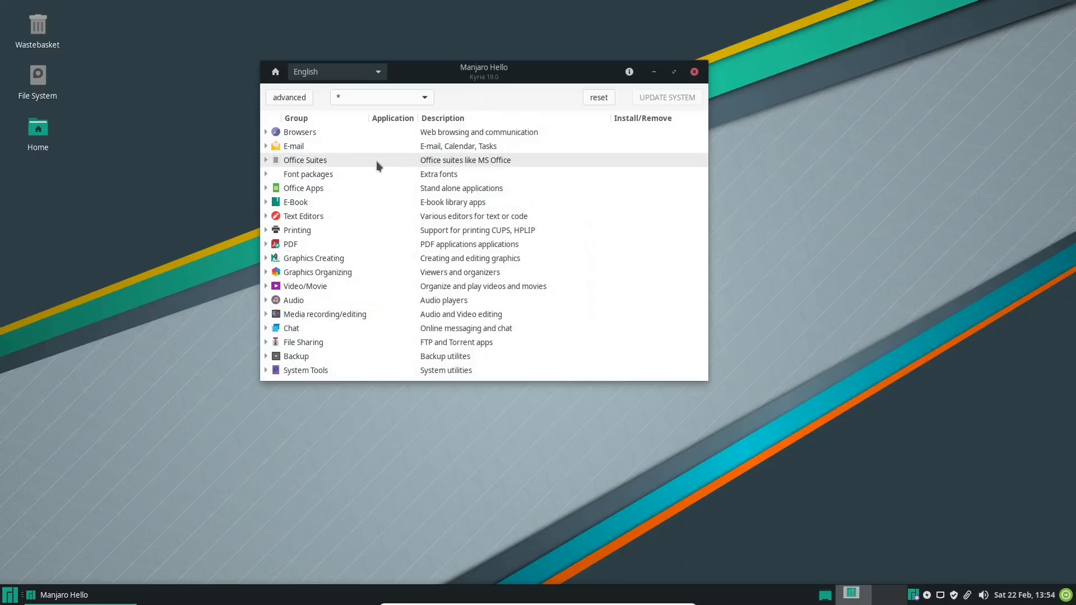
{"action": "left_click", "coordinate": [266, 133]}
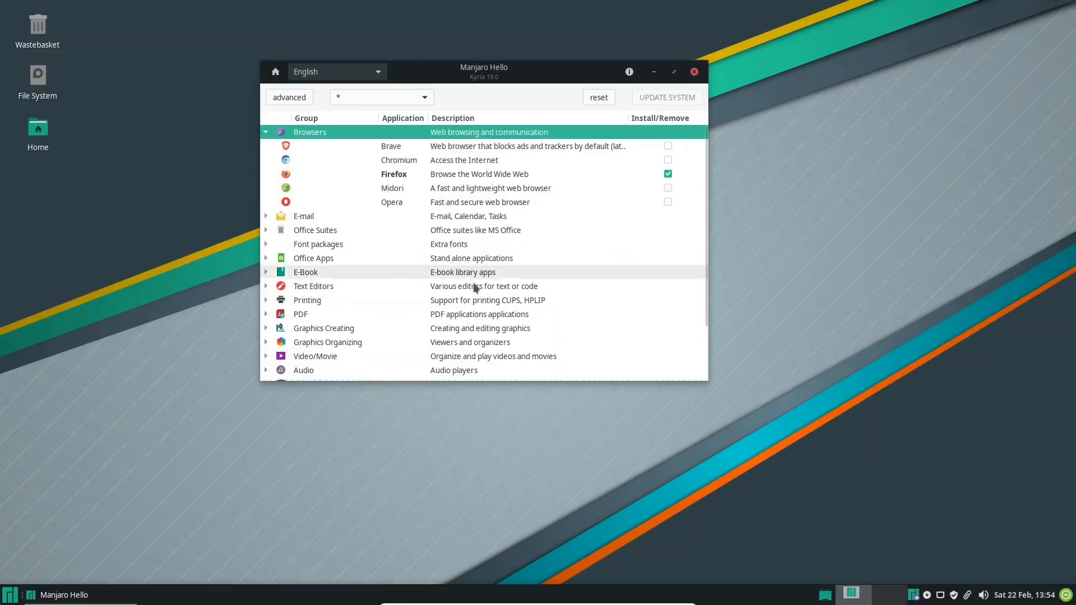
{"action": "left_click", "coordinate": [399, 162]}
{"action": "left_click", "coordinate": [668, 161]}
{"action": "left_click", "coordinate": [664, 100]}
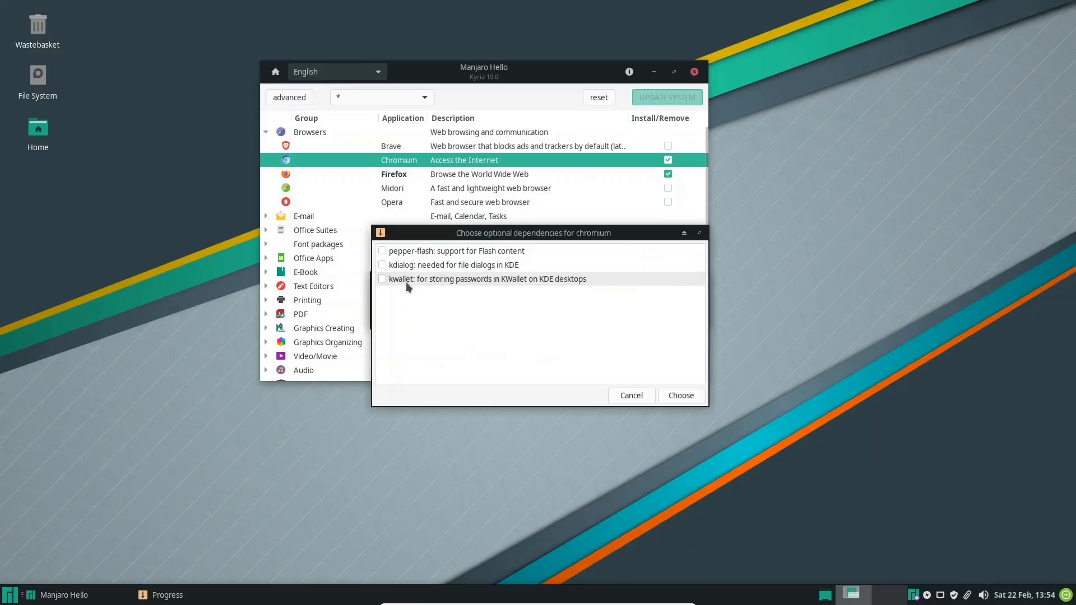
{"action": "left_click", "coordinate": [682, 395]}
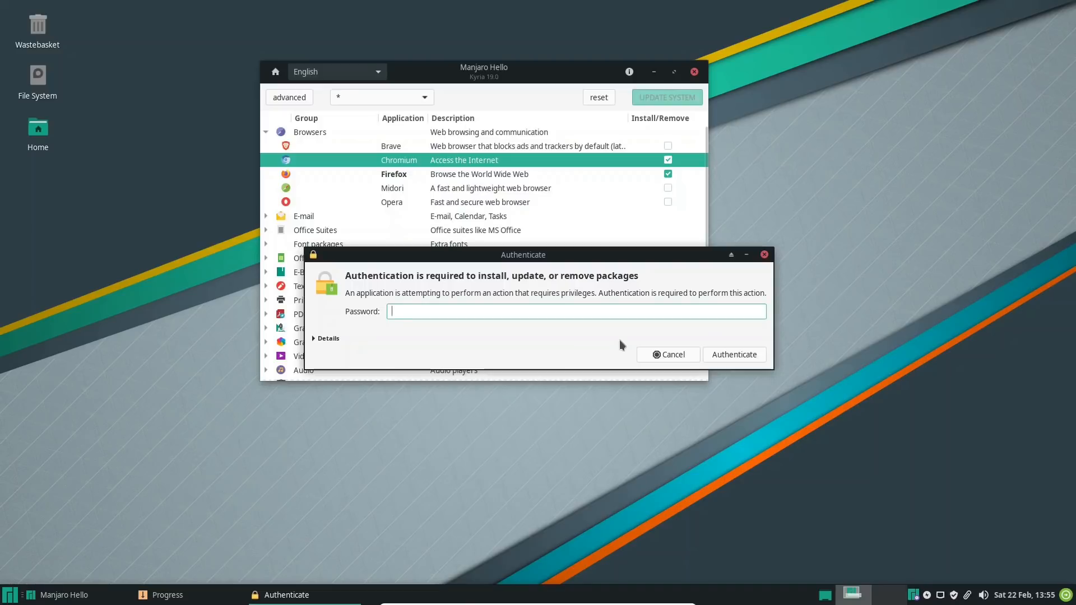
{"action": "key", "text": "Return"}
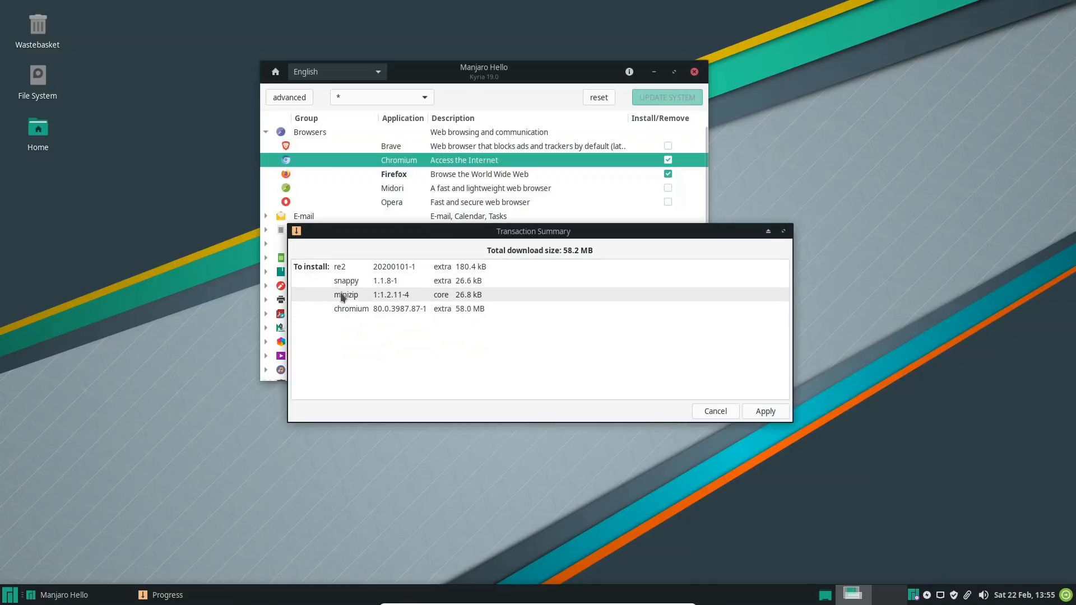
{"action": "left_click", "coordinate": [745, 414]}
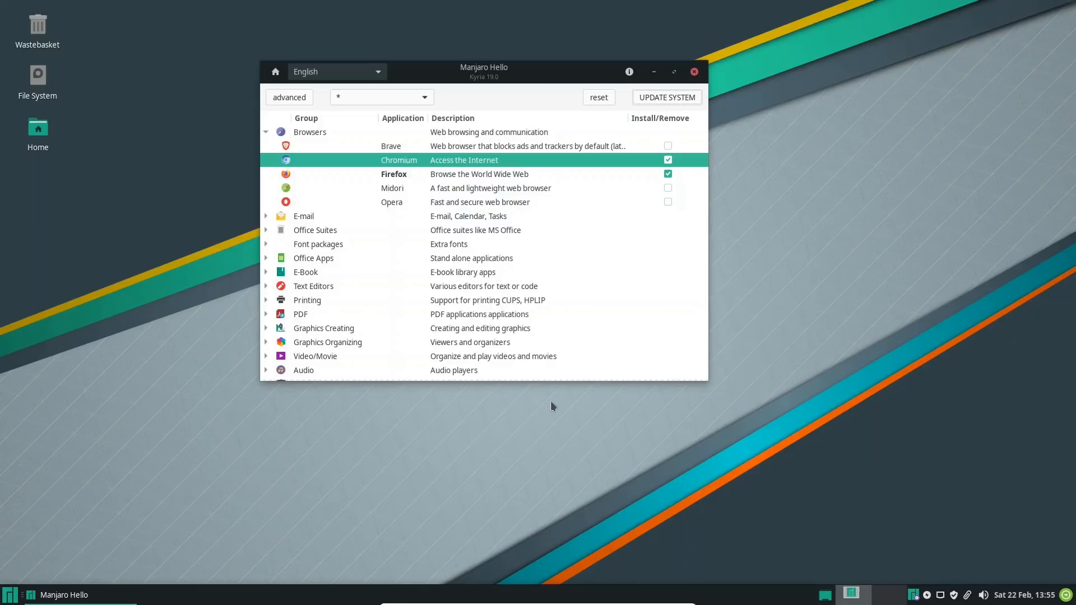
Check for Chromium among the installed Internet applications, and return to Manjaro Hello
{"action": "left_click", "coordinate": [298, 173]}
{"action": "left_click", "coordinate": [8, 595]}
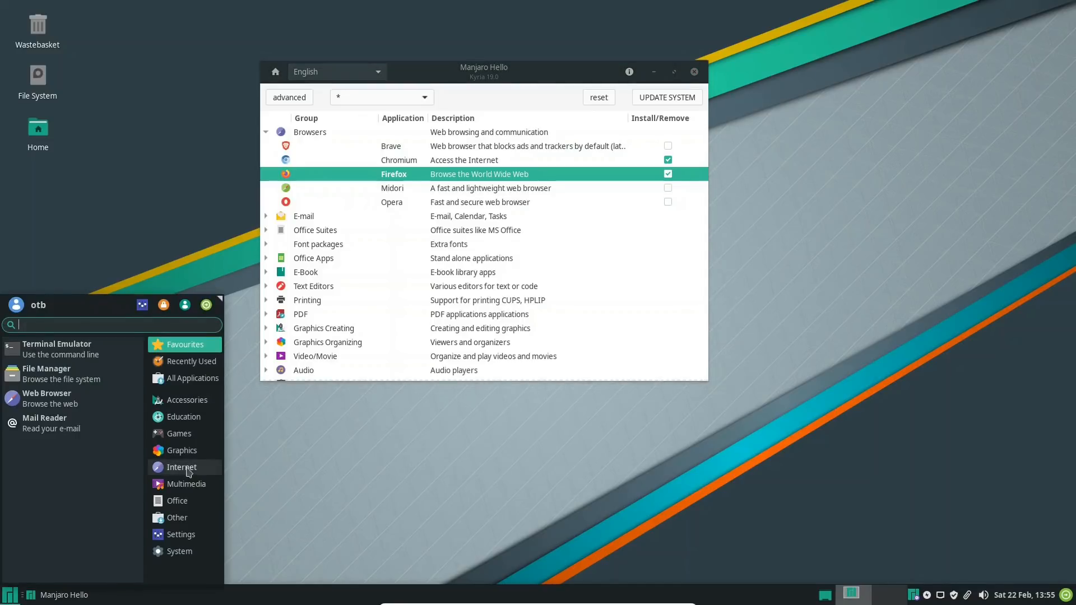
{"action": "left_click", "coordinate": [187, 471]}
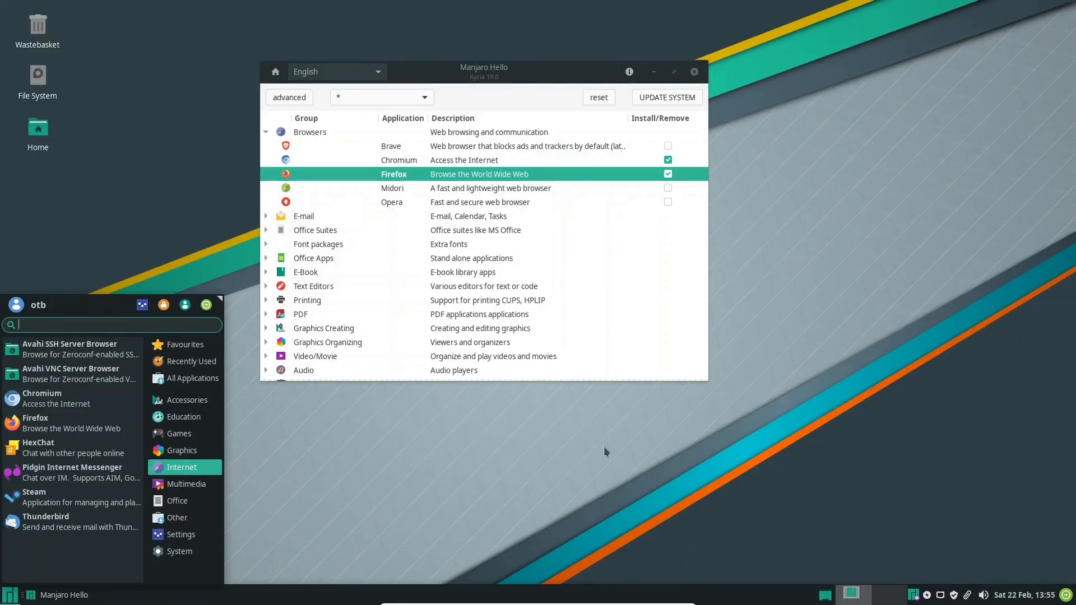
{"action": "left_click", "coordinate": [505, 70]}
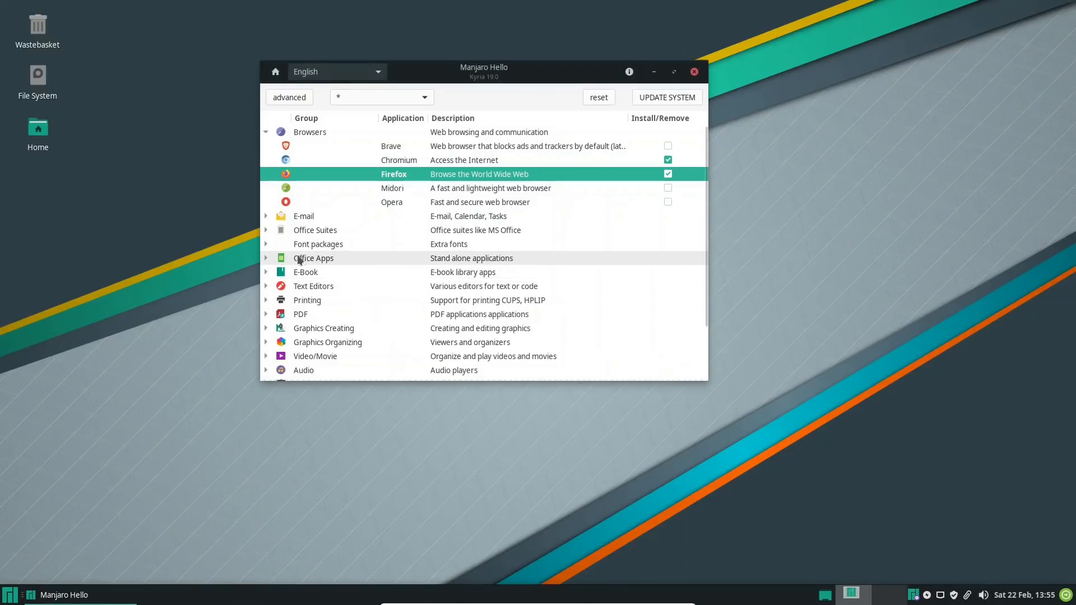
Examine the applications offered in Manjaro Hello's E-mail, Office Suites, Office Apps, E-Book and Text Editors groups, collapsing each group after viewing it
{"action": "left_click", "coordinate": [264, 219]}
{"action": "left_click", "coordinate": [264, 218]}
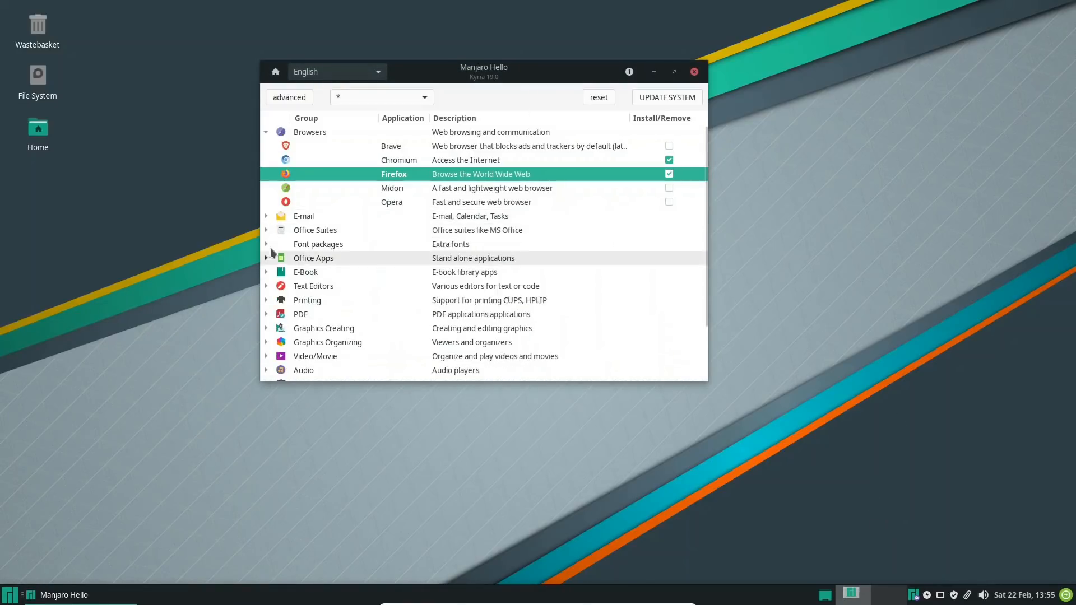
{"action": "left_click", "coordinate": [266, 231]}
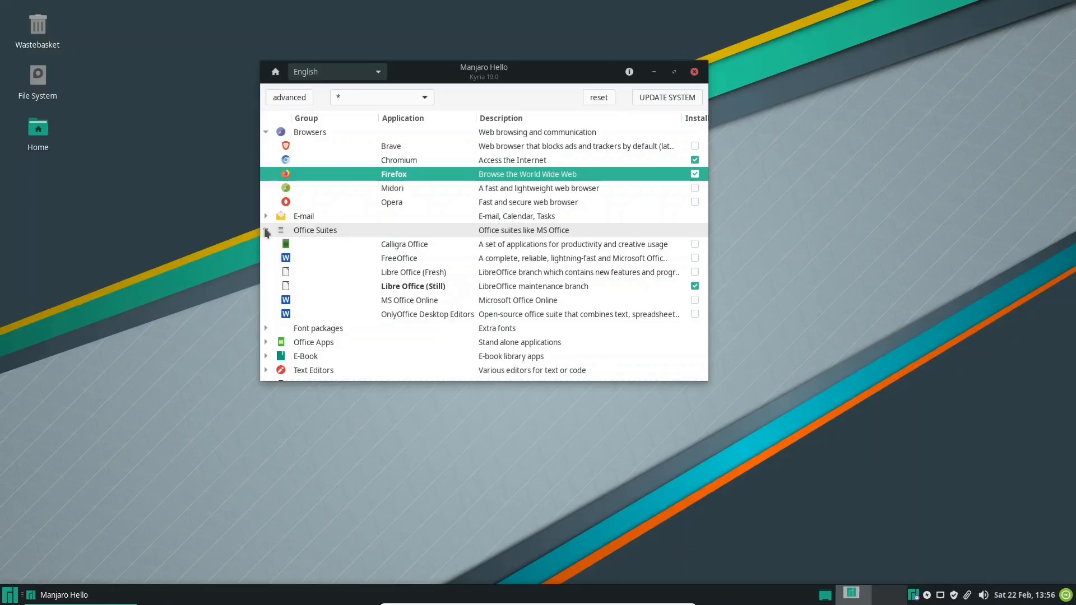
{"action": "left_click", "coordinate": [266, 230]}
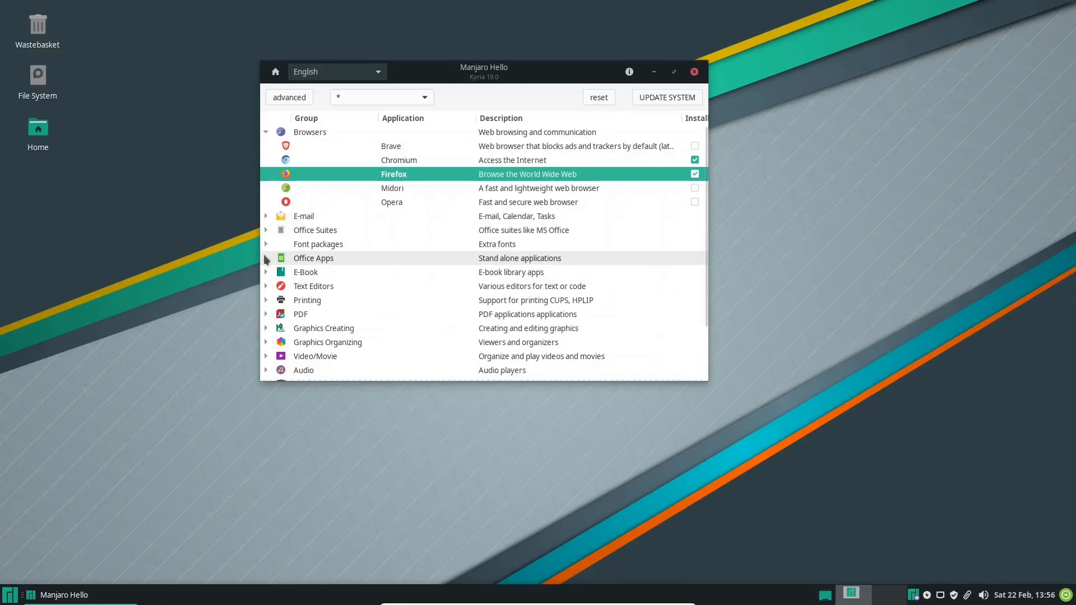
{"action": "left_click", "coordinate": [267, 258]}
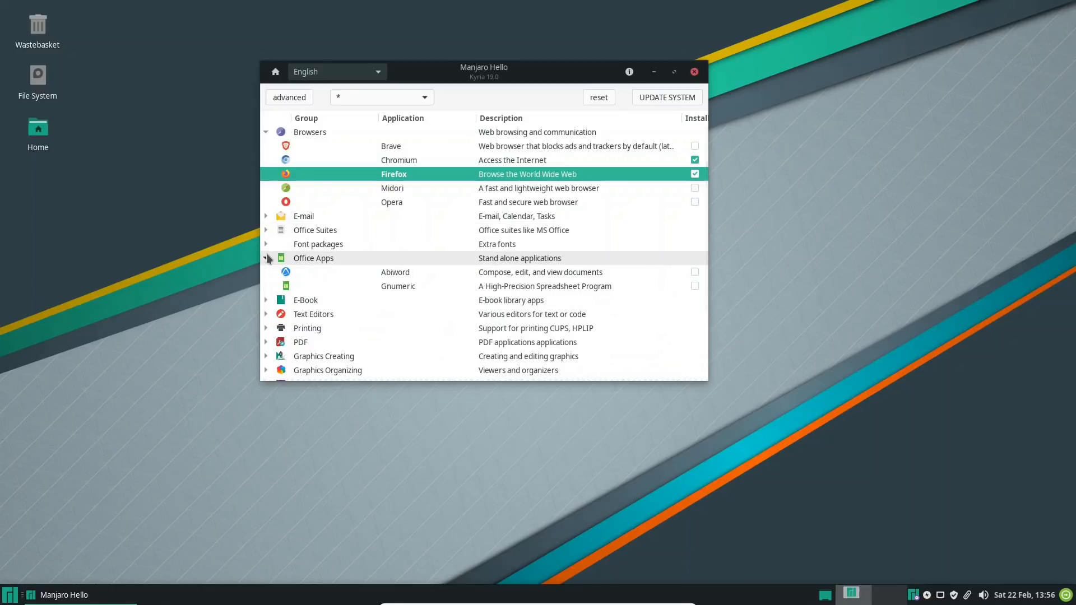
{"action": "left_click", "coordinate": [267, 255]}
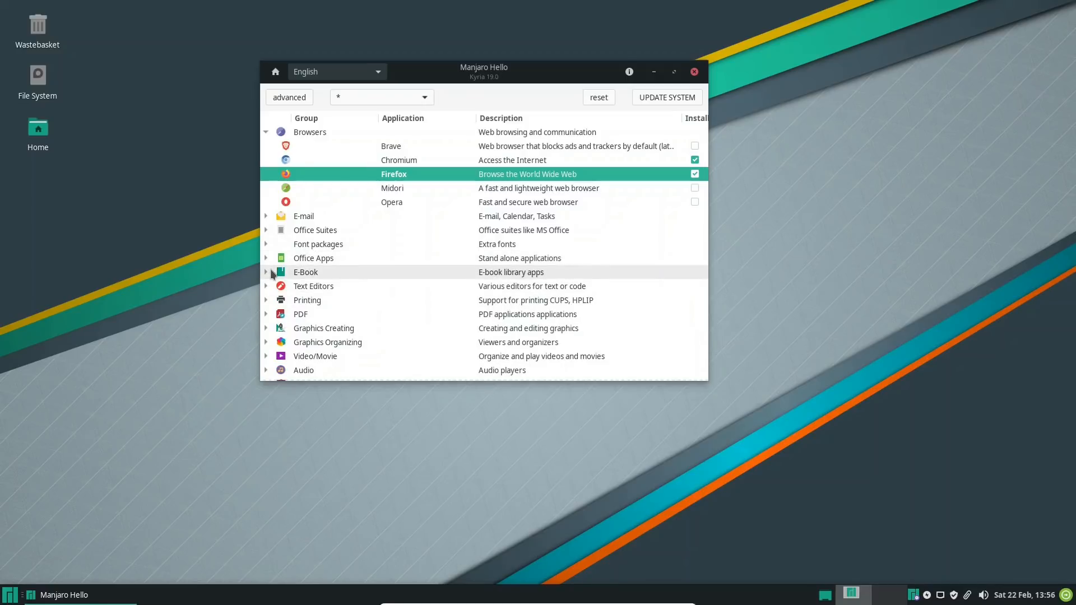
{"action": "left_click", "coordinate": [267, 273]}
{"action": "left_click", "coordinate": [266, 273]}
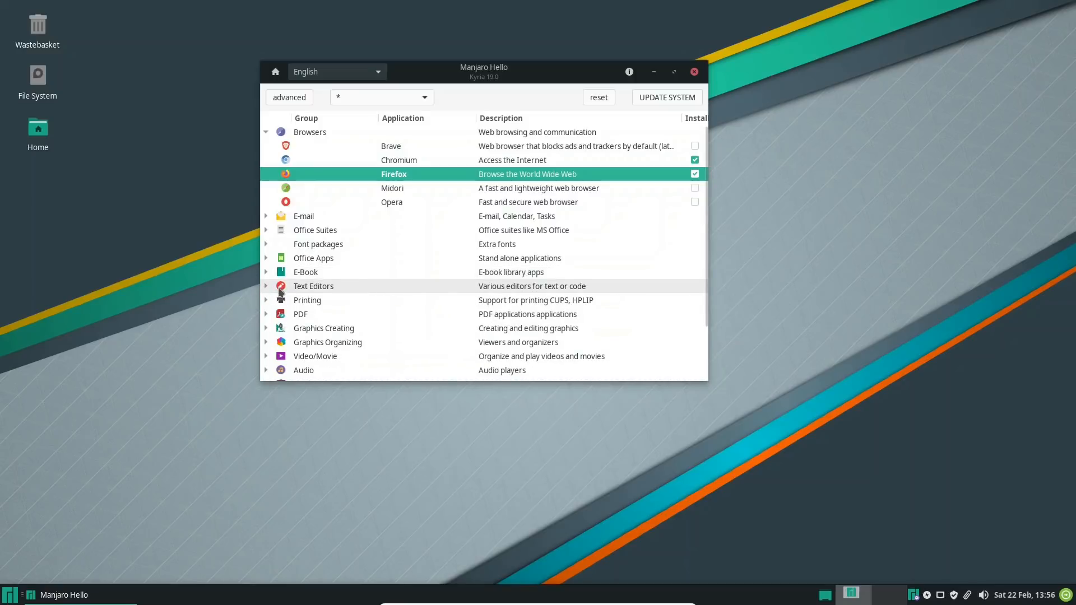
{"action": "left_click", "coordinate": [268, 288]}
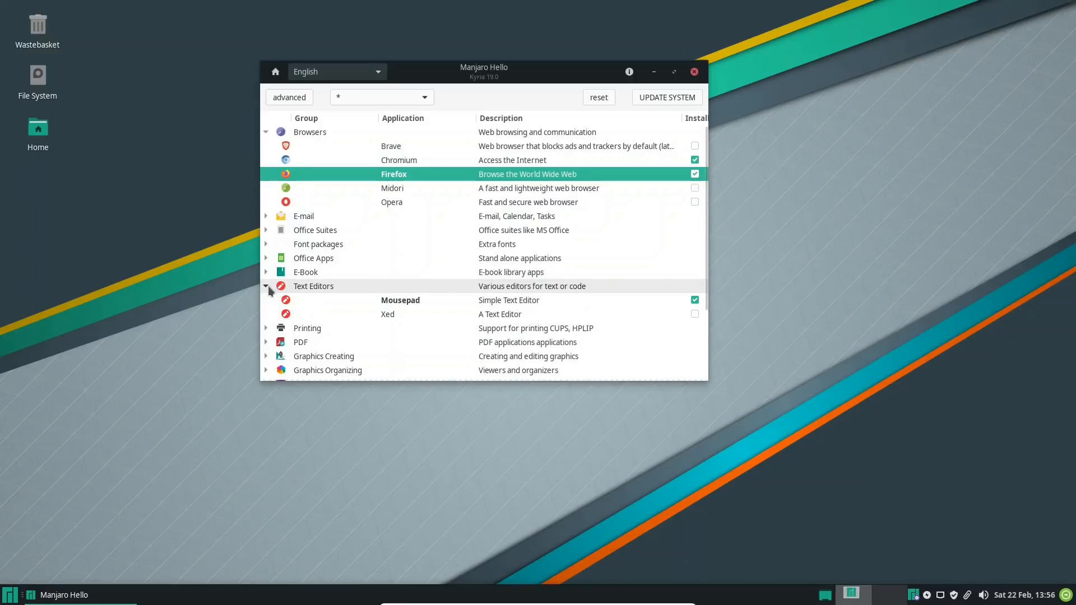
{"action": "left_click", "coordinate": [268, 288]}
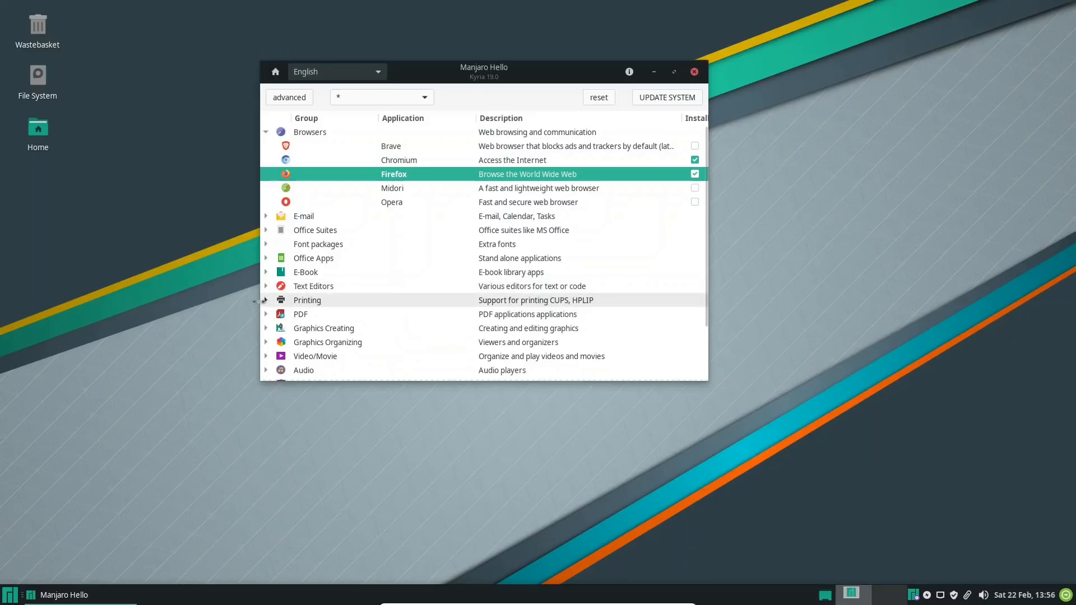
Install Manjaro Printing from the Printing group without optional dependencies, authenticating with the account password and applying the transaction
{"action": "left_click", "coordinate": [267, 301]}
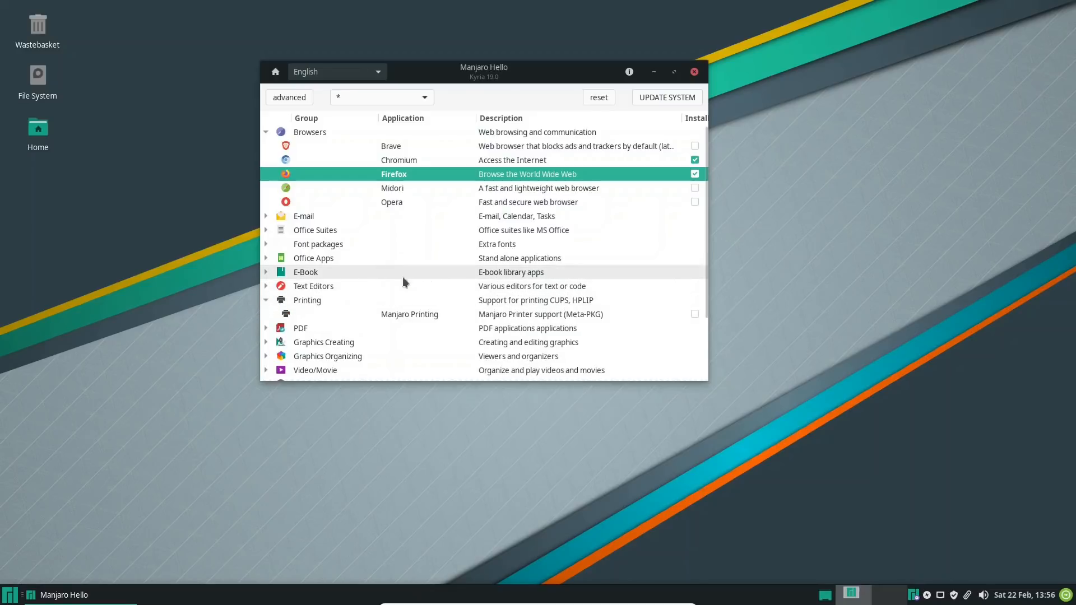
{"action": "left_click", "coordinate": [395, 316]}
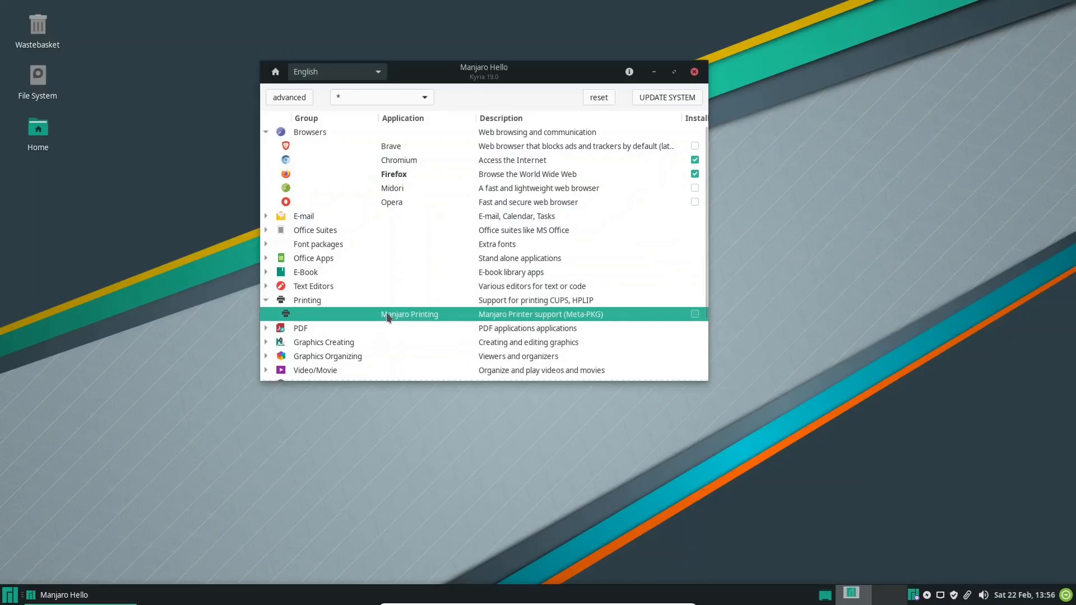
{"action": "left_click", "coordinate": [696, 314]}
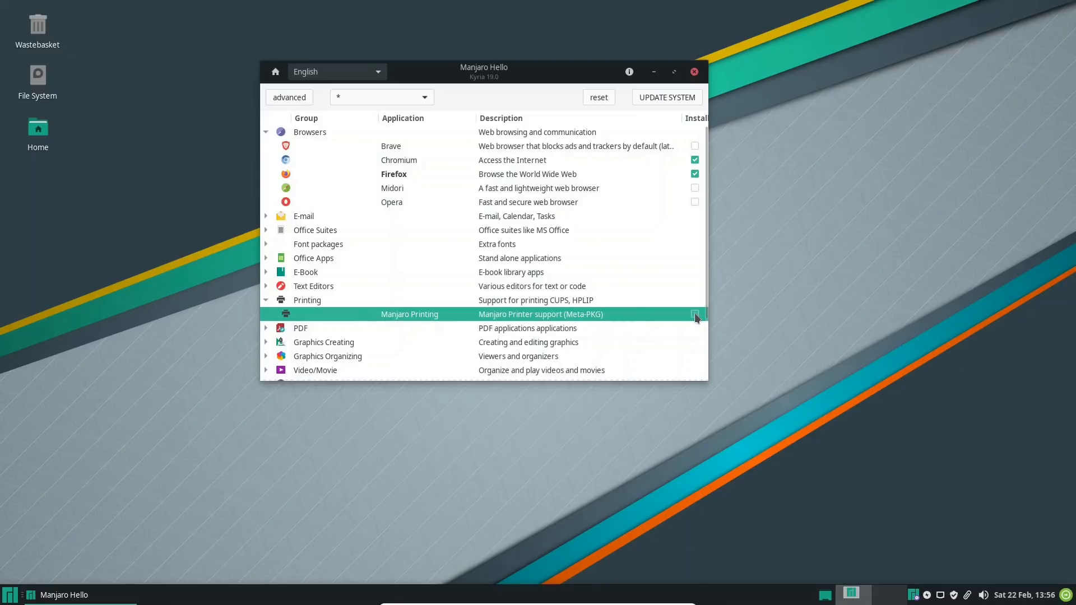
{"action": "left_click", "coordinate": [657, 96]}
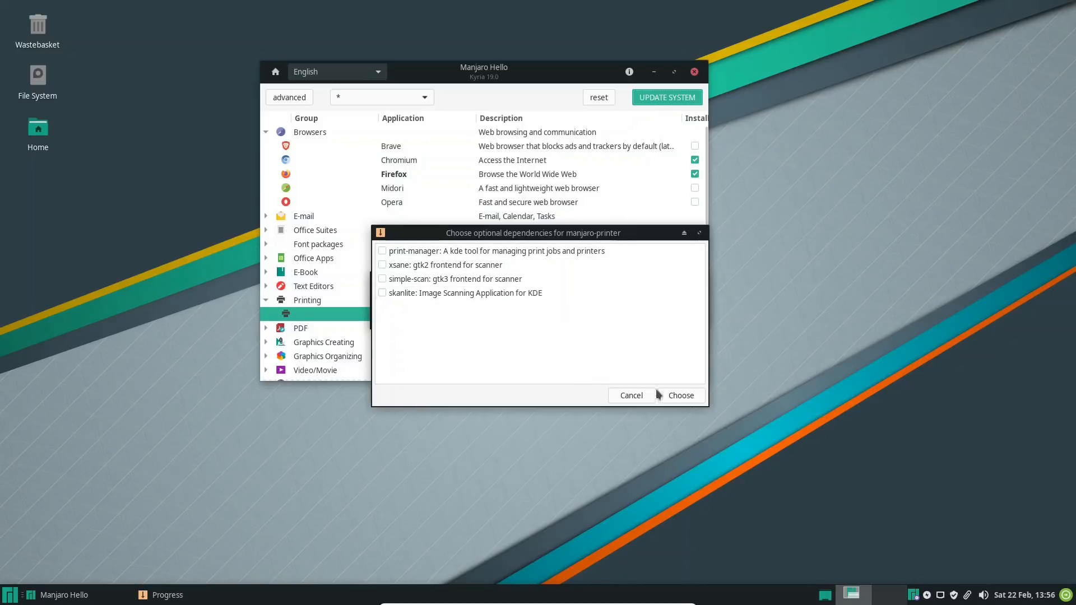
{"action": "left_click", "coordinate": [681, 394]}
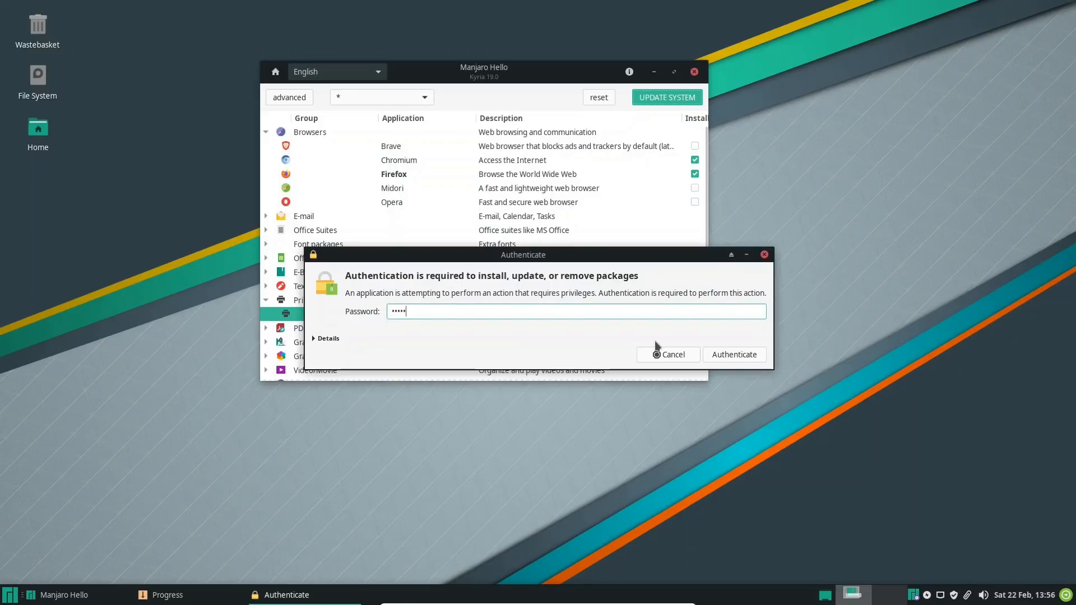
{"action": "key", "text": "Return"}
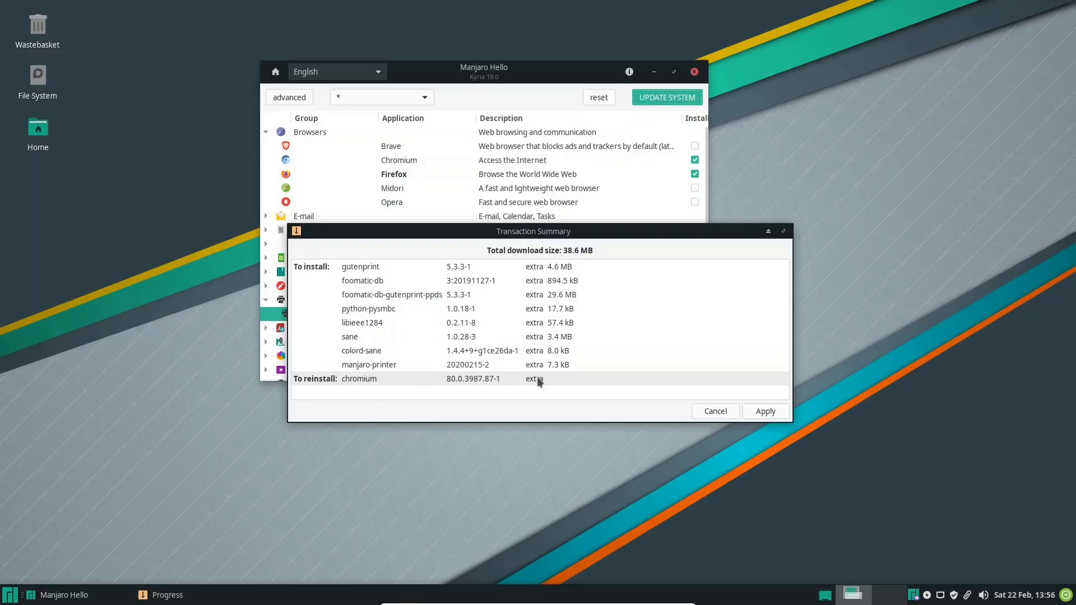
{"action": "left_click", "coordinate": [763, 411]}
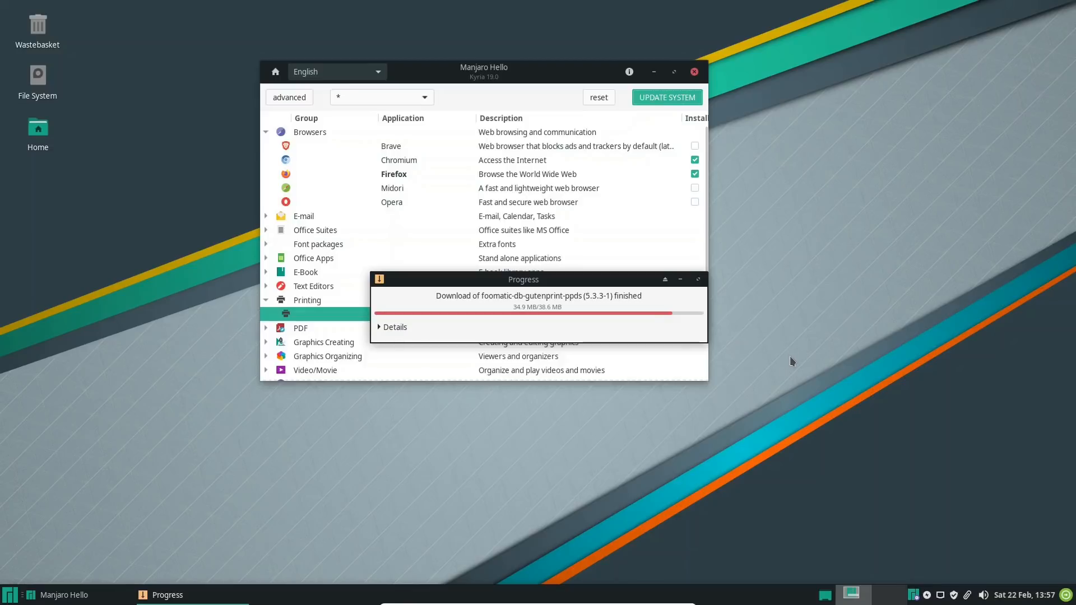
View the About information of the Whisker Menu plugin, and briefly check the applications menu while the packages install
{"action": "right_click", "coordinate": [9, 594]}
{"action": "left_click", "coordinate": [32, 503]}
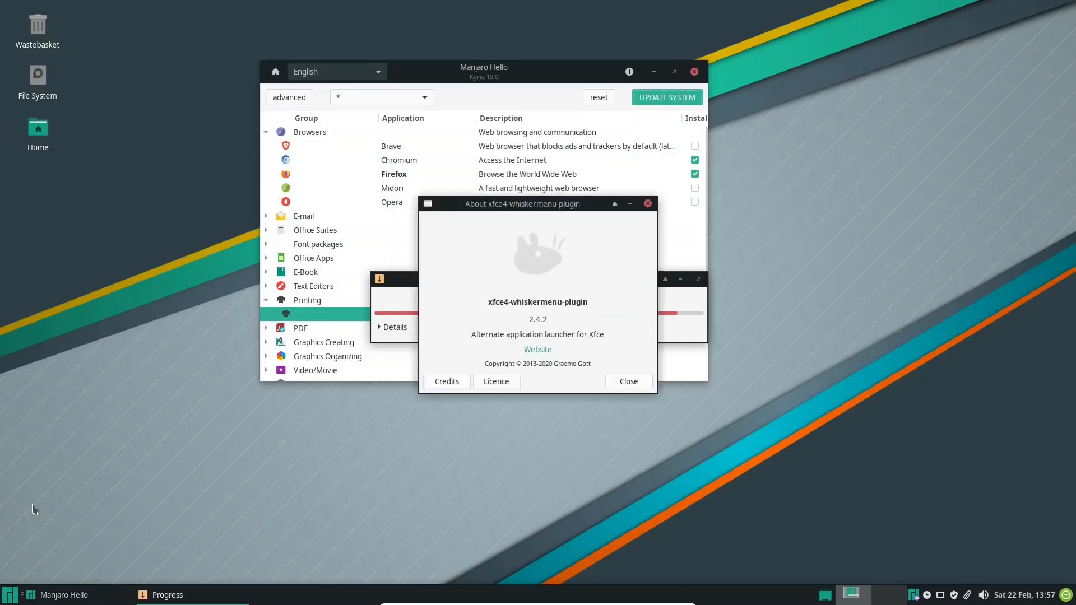
{"action": "left_click", "coordinate": [625, 382]}
{"action": "left_click", "coordinate": [8, 594]}
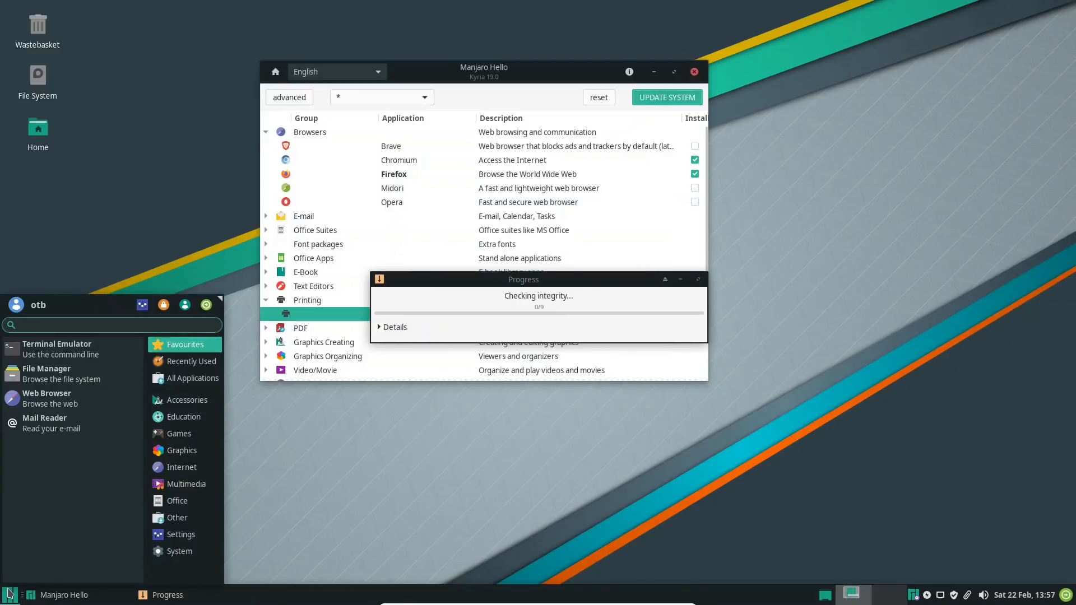
{"action": "left_click", "coordinate": [317, 532]}
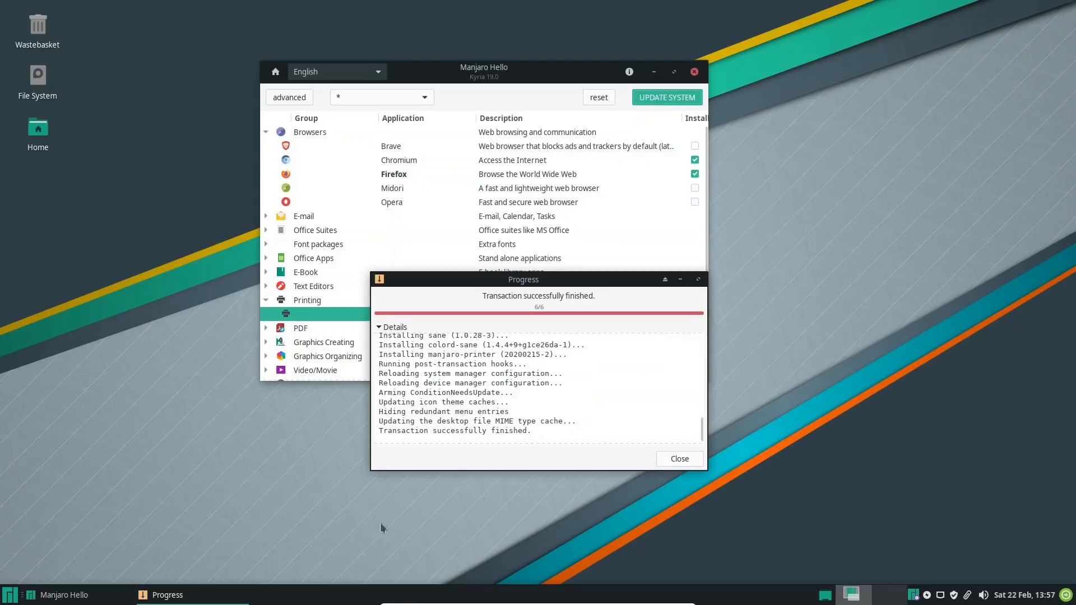
Dismiss the package transaction progress and close Manjaro Hello
{"action": "left_click", "coordinate": [682, 458]}
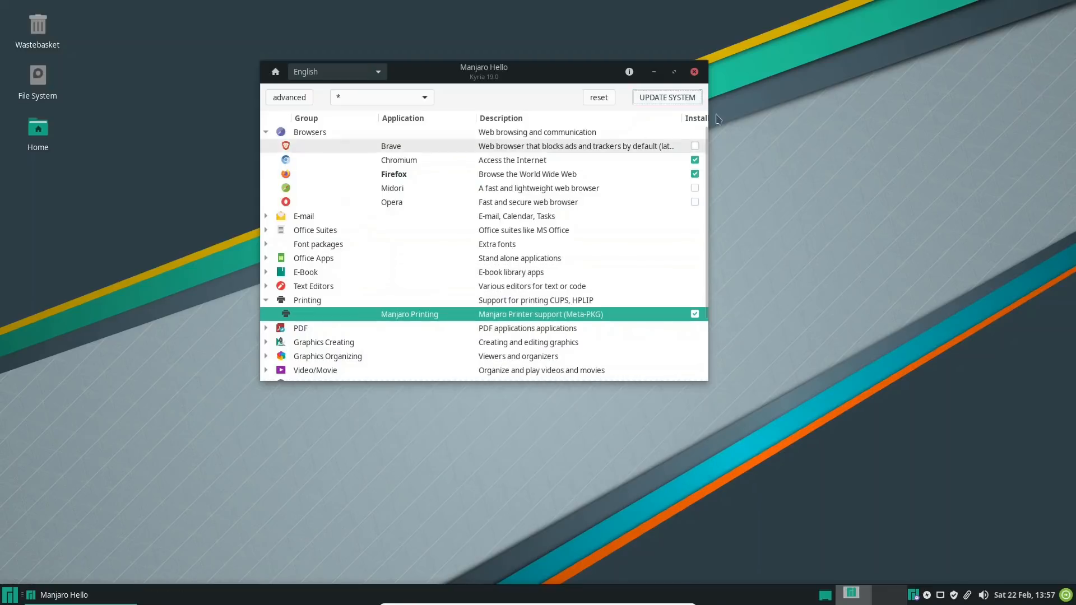
{"action": "left_click", "coordinate": [694, 72]}
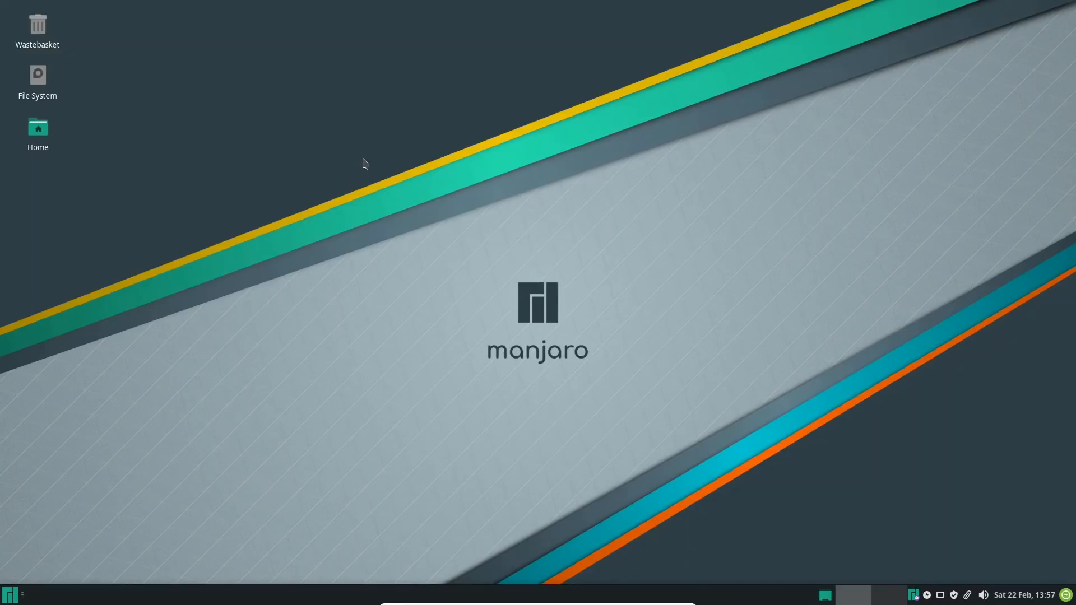
View the Home folder in the file manager and the favourite applications, closing them to return to the empty desktop
{"action": "left_click", "coordinate": [39, 135]}
{"action": "double_click", "coordinate": [40, 135]}
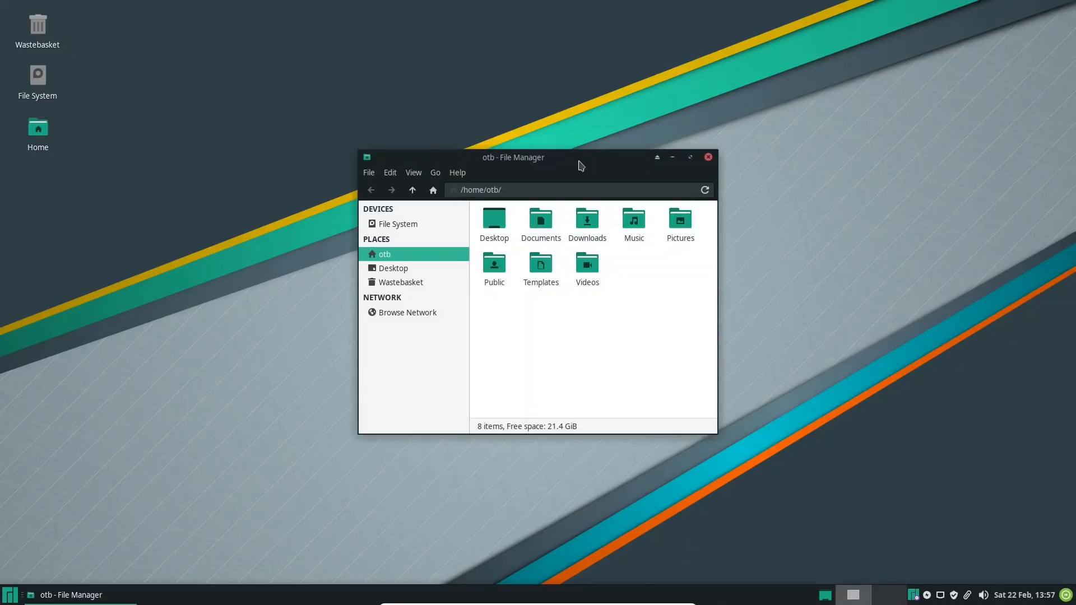
{"action": "left_click", "coordinate": [708, 158]}
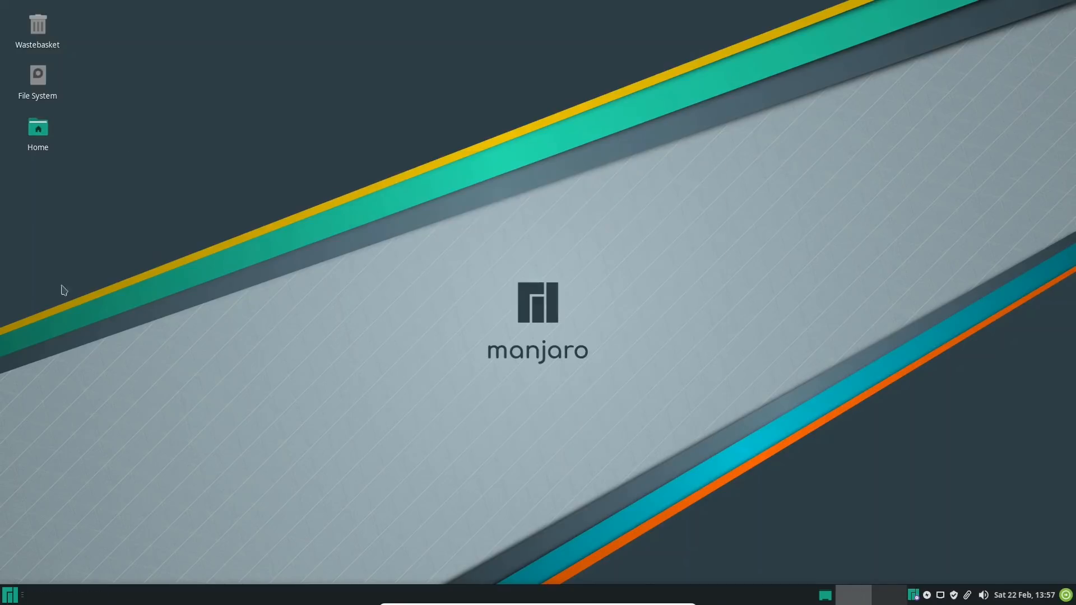
{"action": "left_click", "coordinate": [9, 595]}
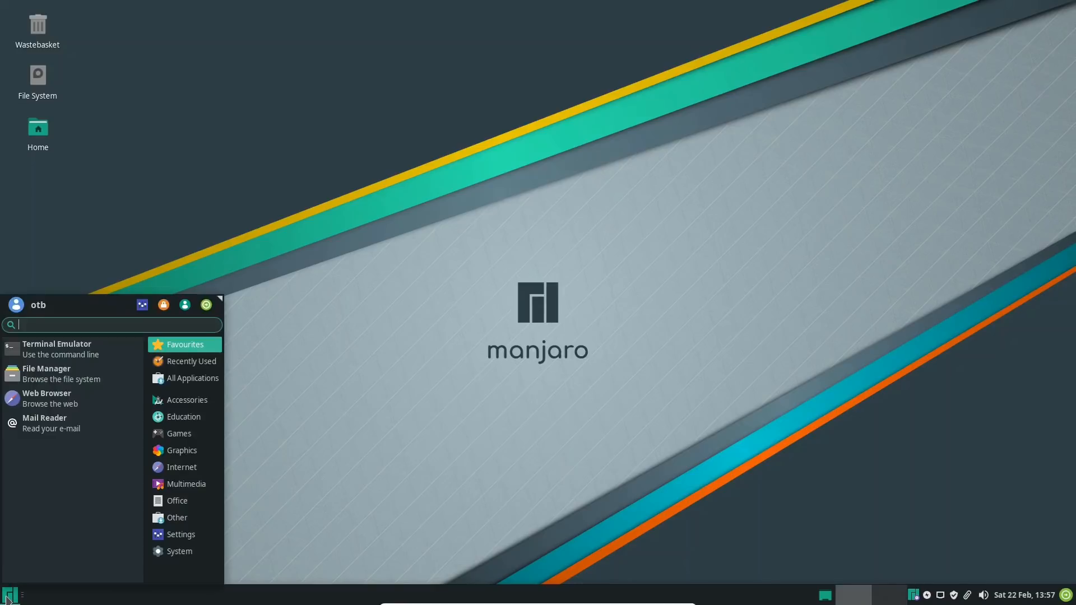
{"action": "left_click", "coordinate": [315, 202]}
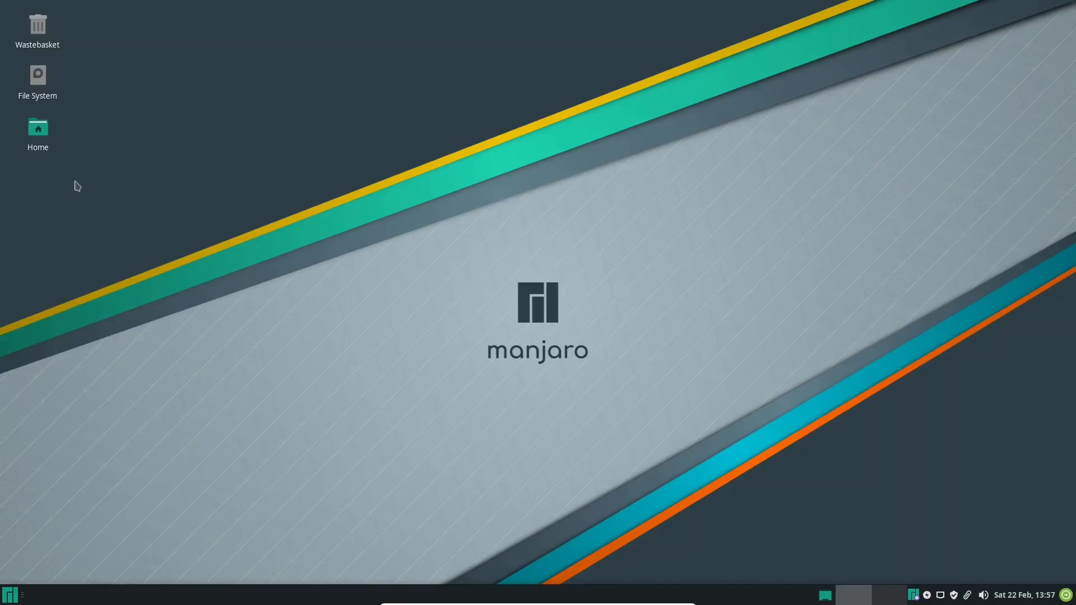
{"action": "double_click", "coordinate": [38, 129]}
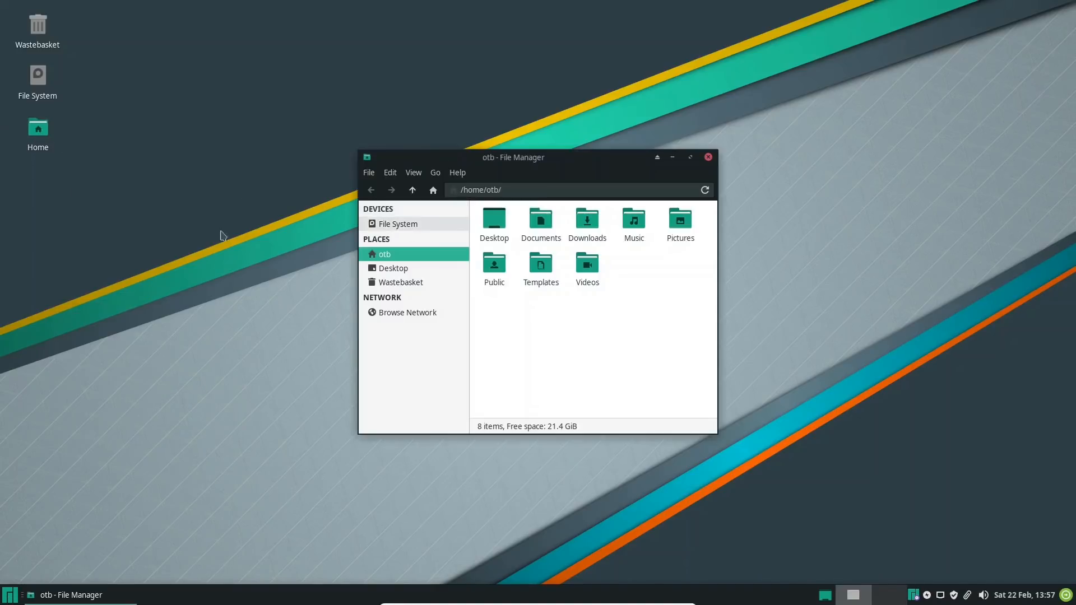
{"action": "left_click", "coordinate": [709, 158]}
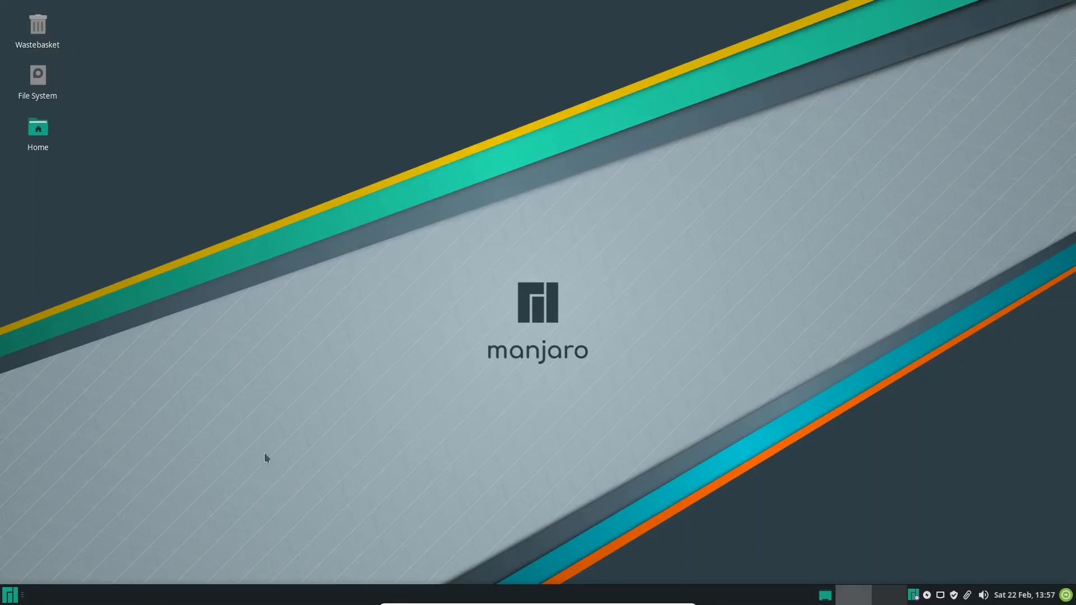
Browse the installed Accessories applications, view the Manjaro Application Utility, and close it
{"action": "left_click", "coordinate": [10, 595]}
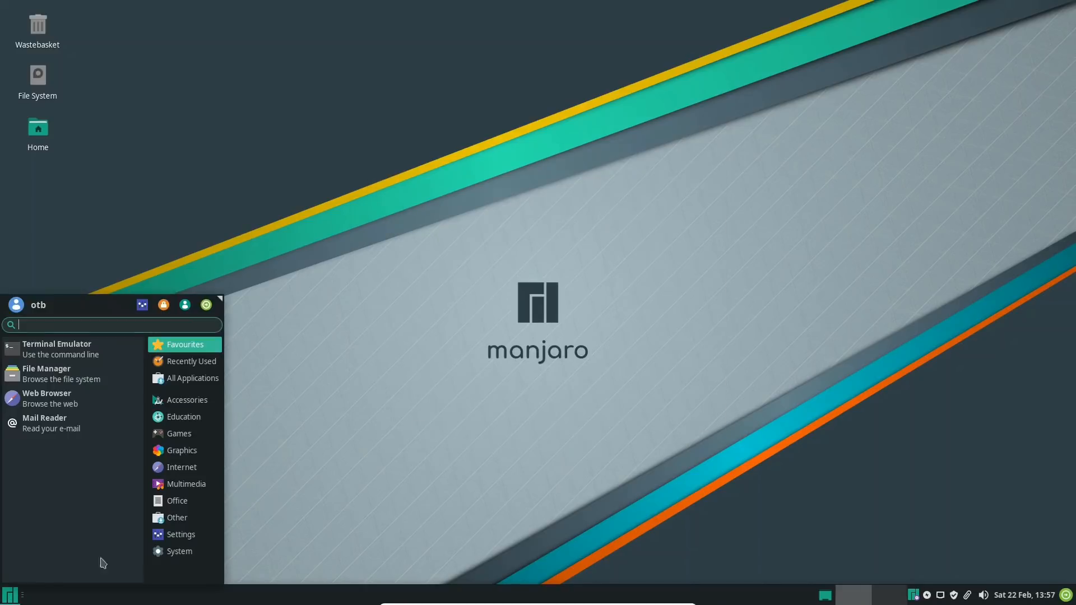
{"action": "left_click", "coordinate": [191, 401]}
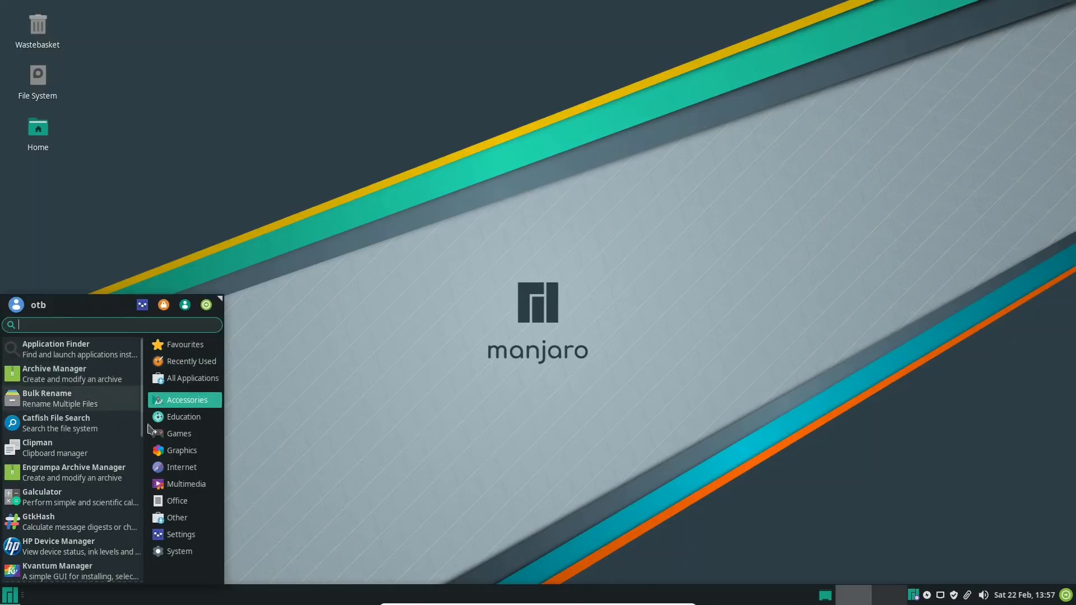
{"action": "scroll", "coordinate": [93, 428], "scroll_direction": "down", "scroll_amount": 2}
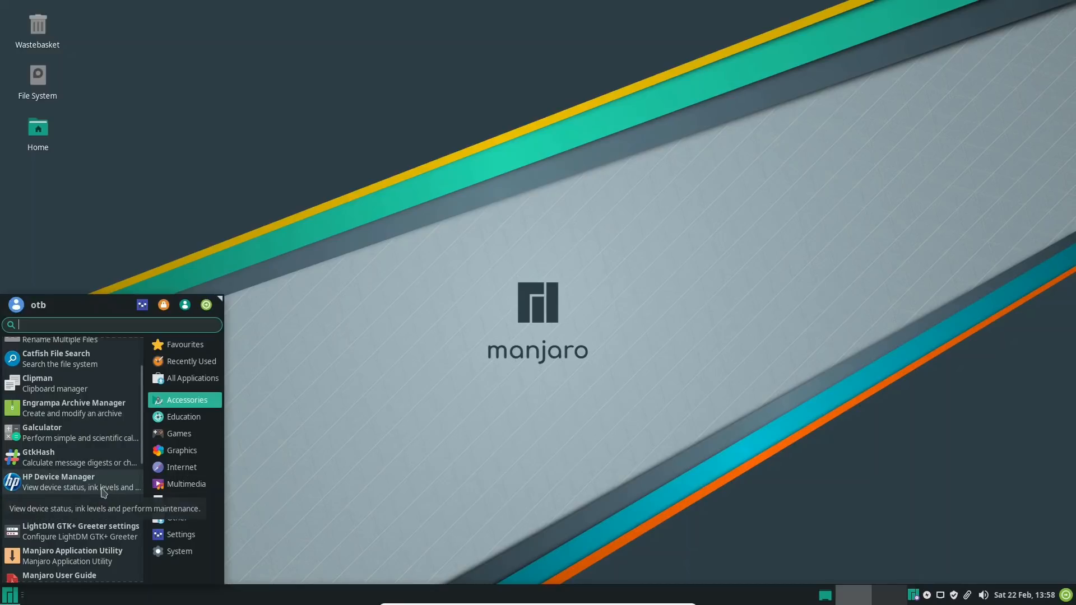
{"action": "scroll", "coordinate": [104, 493], "scroll_direction": "down", "scroll_amount": 2}
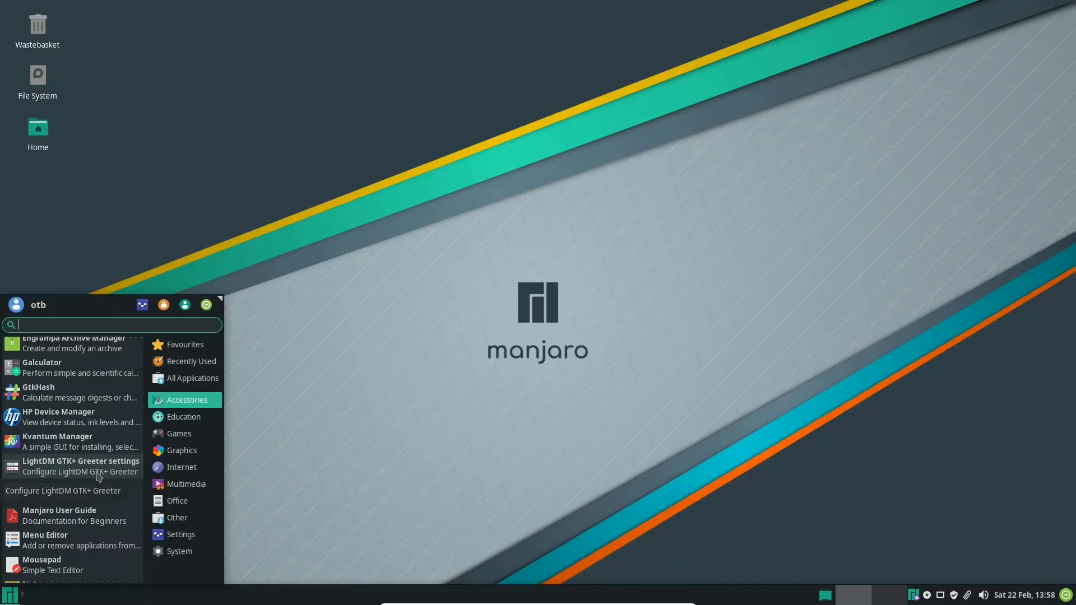
{"action": "scroll", "coordinate": [98, 476], "scroll_direction": "down", "scroll_amount": 2}
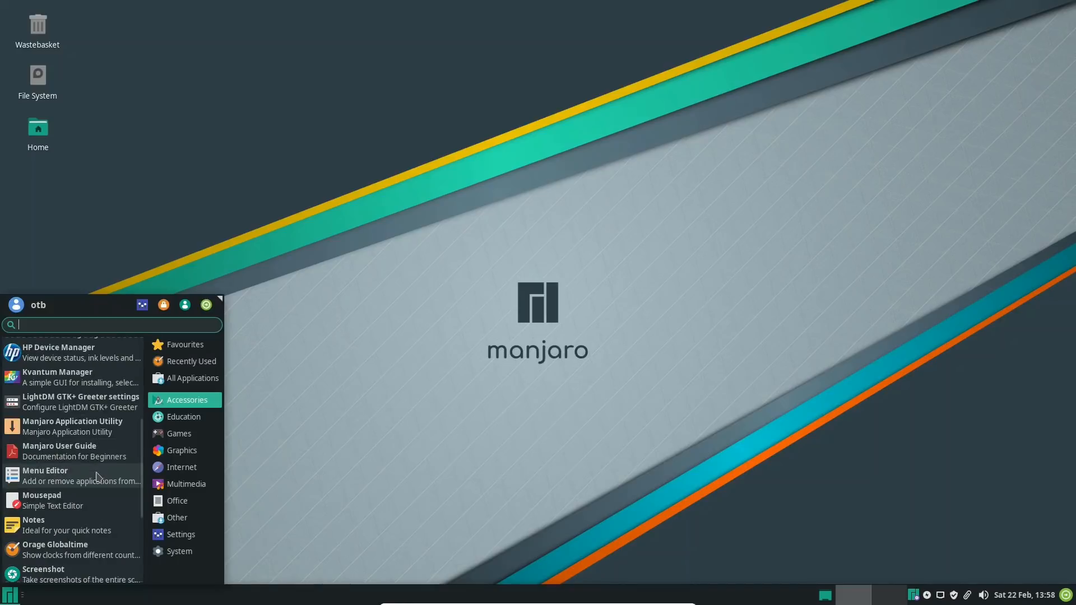
{"action": "left_click", "coordinate": [90, 429]}
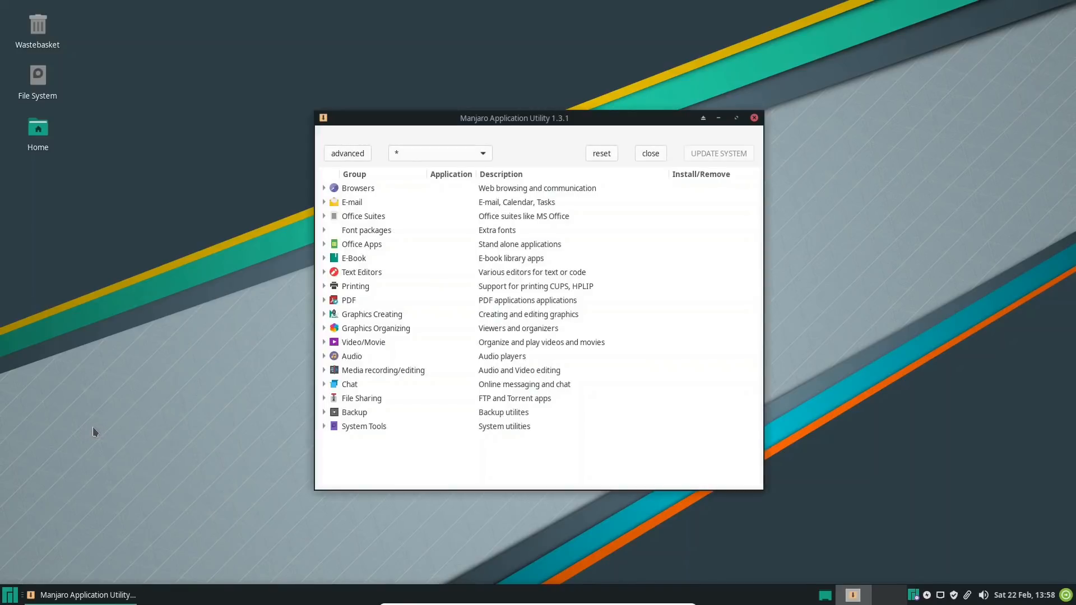
{"action": "left_click", "coordinate": [755, 118]}
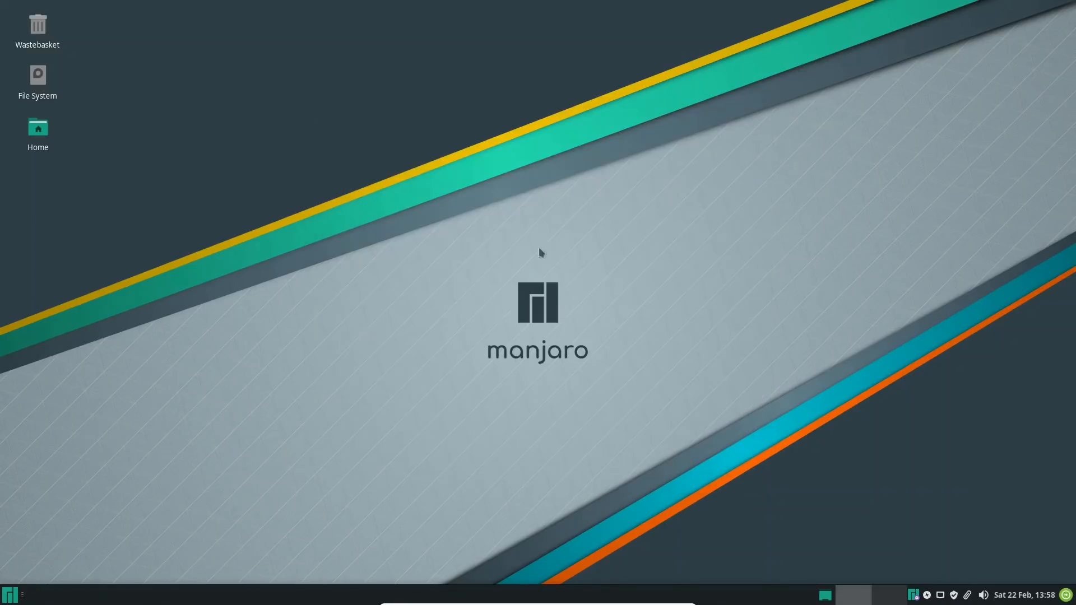
Open the Manjaro User Guide from the Accessories applications and skim through its first pages
{"action": "left_click", "coordinate": [10, 595]}
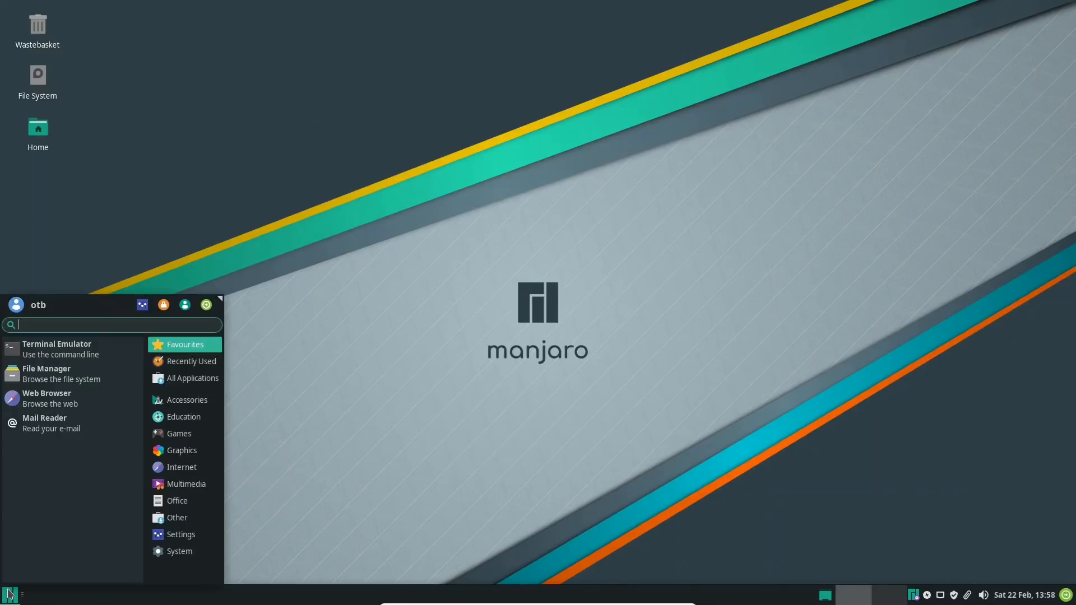
{"action": "left_click", "coordinate": [185, 400]}
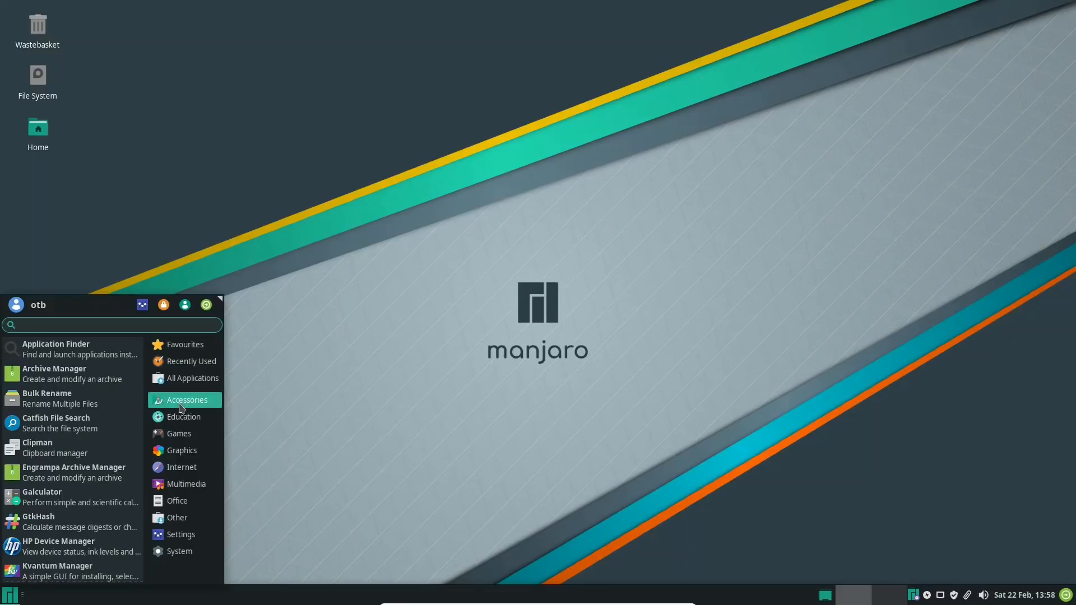
{"action": "scroll", "coordinate": [104, 457], "scroll_direction": "down", "scroll_amount": 4}
{"action": "scroll", "coordinate": [123, 449], "scroll_direction": "down", "scroll_amount": 3}
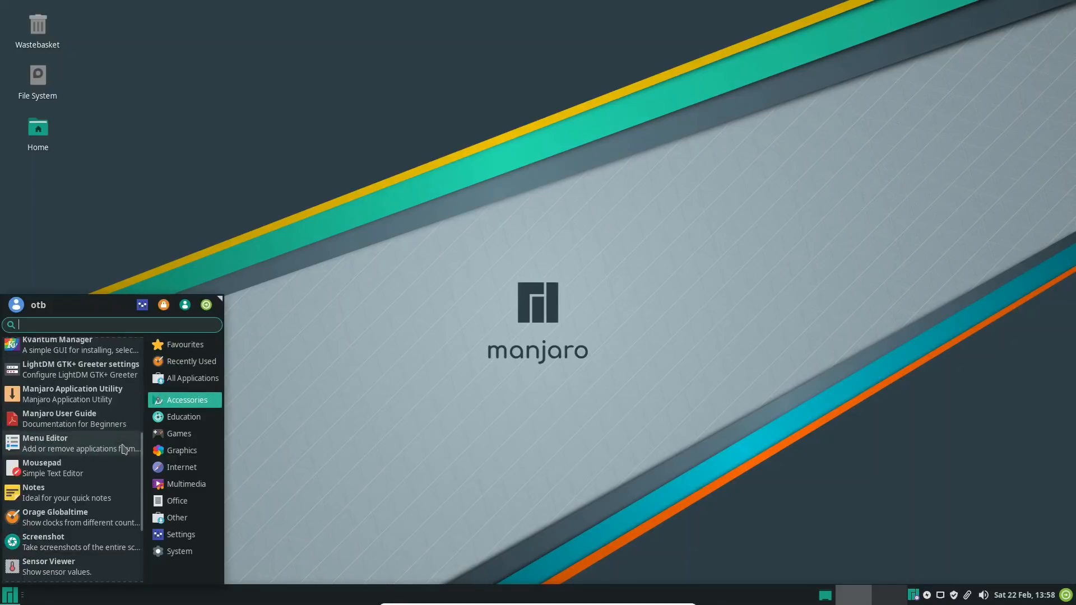
{"action": "left_click", "coordinate": [57, 419]}
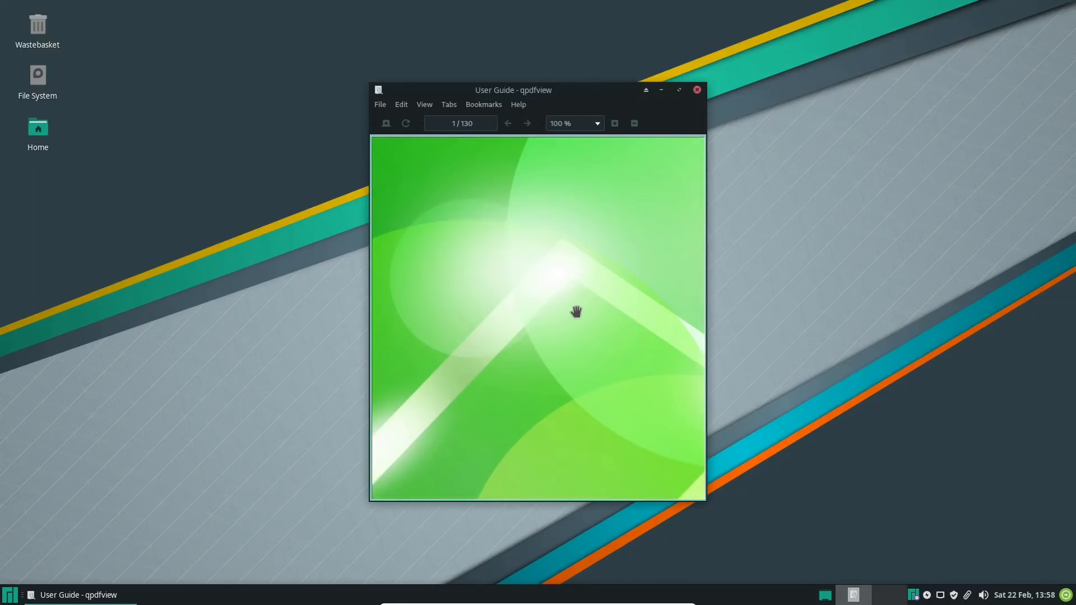
{"action": "scroll", "coordinate": [576, 312], "scroll_direction": "down", "scroll_amount": 10}
{"action": "scroll", "coordinate": [569, 343], "scroll_direction": "down", "scroll_amount": 12}
{"action": "scroll", "coordinate": [561, 363], "scroll_direction": "down", "scroll_amount": 10}
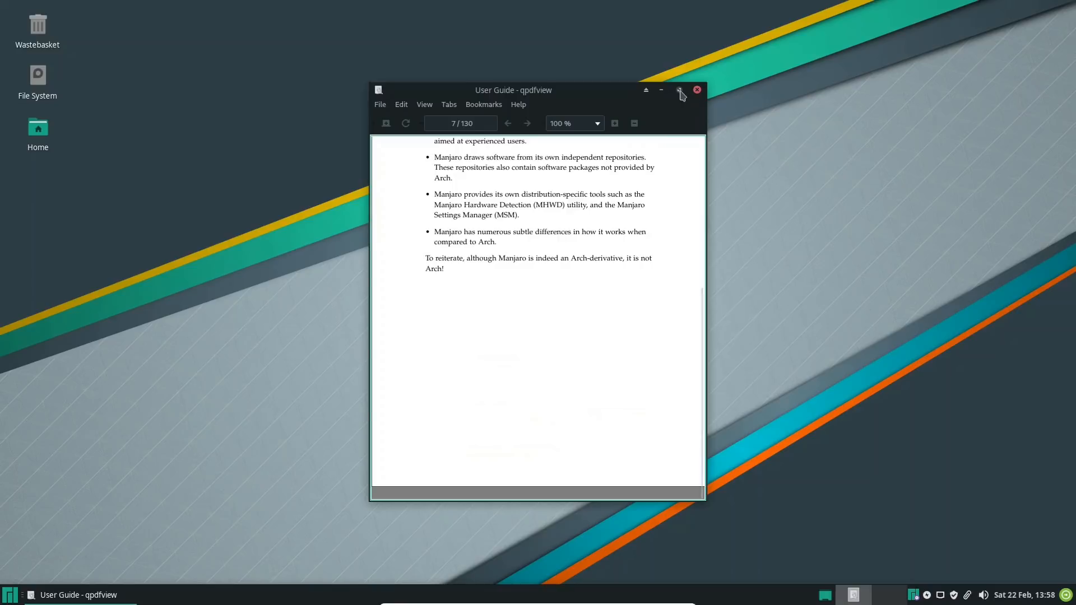
Maximize the User Guide, page forward through it to page 21, and close the document viewer
{"action": "left_click", "coordinate": [679, 90]}
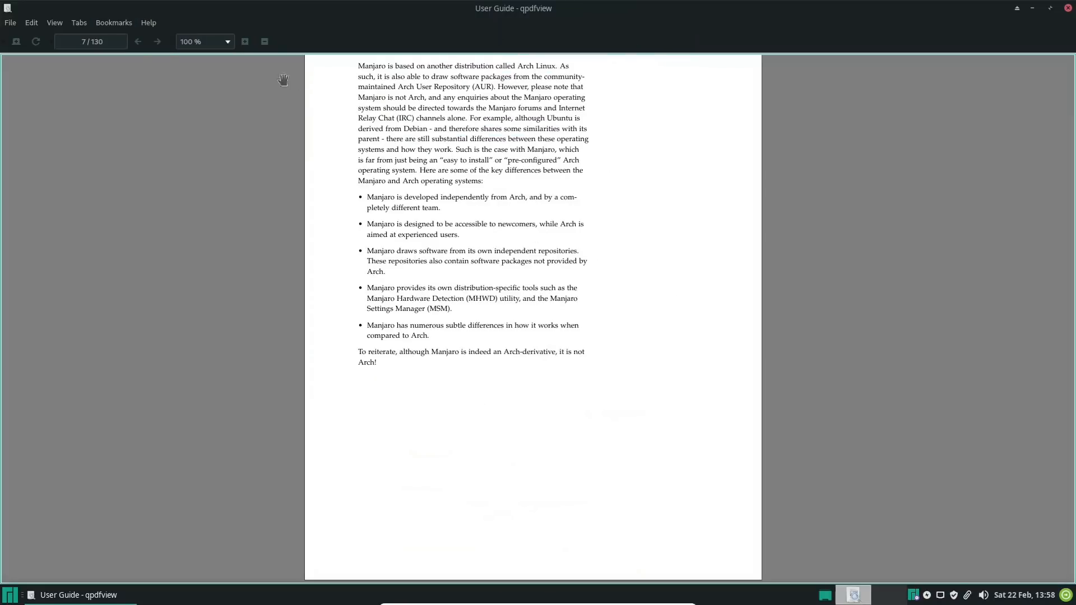
{"action": "left_click", "coordinate": [158, 43]}
{"action": "left_click", "coordinate": [158, 43]}
{"action": "left_click", "coordinate": [157, 43]}
{"action": "left_click", "coordinate": [158, 43]}
{"action": "left_click", "coordinate": [158, 43]}
{"action": "left_click", "coordinate": [158, 43]}
{"action": "left_click", "coordinate": [157, 43]}
{"action": "left_click", "coordinate": [157, 42]}
{"action": "left_click", "coordinate": [158, 43]}
{"action": "left_click", "coordinate": [158, 43]}
{"action": "left_click", "coordinate": [157, 43]}
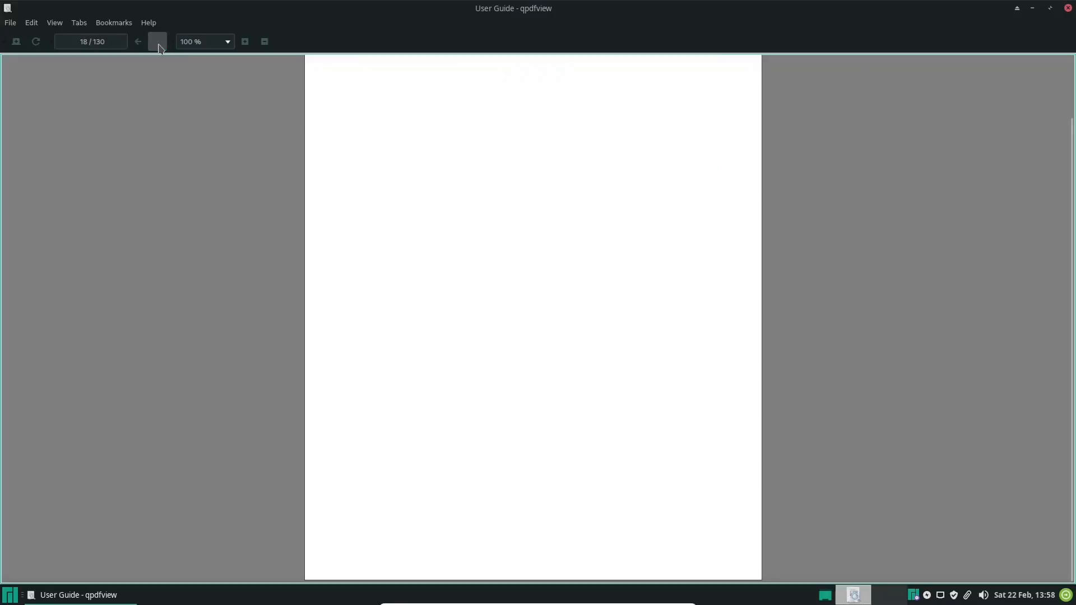
{"action": "left_click", "coordinate": [157, 42]}
{"action": "left_click", "coordinate": [157, 42]}
{"action": "left_click", "coordinate": [158, 43]}
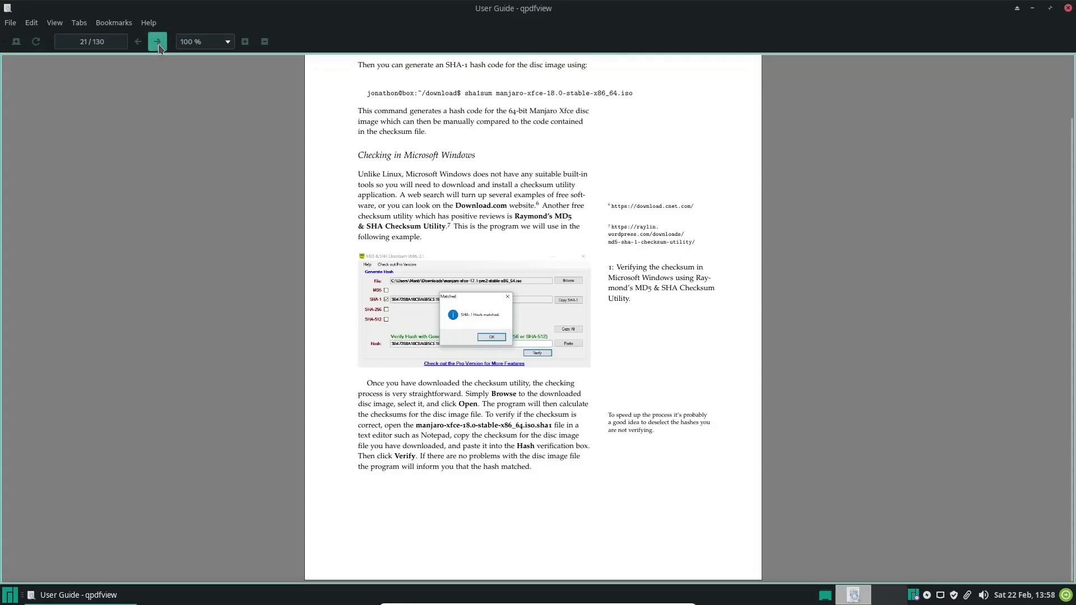
{"action": "left_click", "coordinate": [1068, 8]}
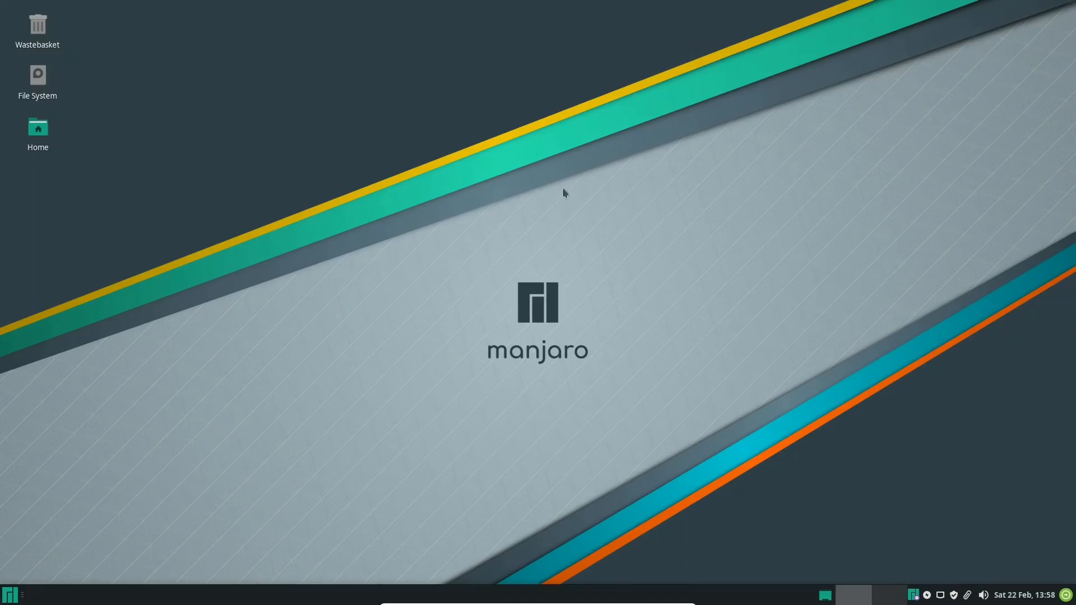
Open Sensor Viewer from the Accessories applications, check the available sensor types, and close it
{"action": "left_click", "coordinate": [12, 598]}
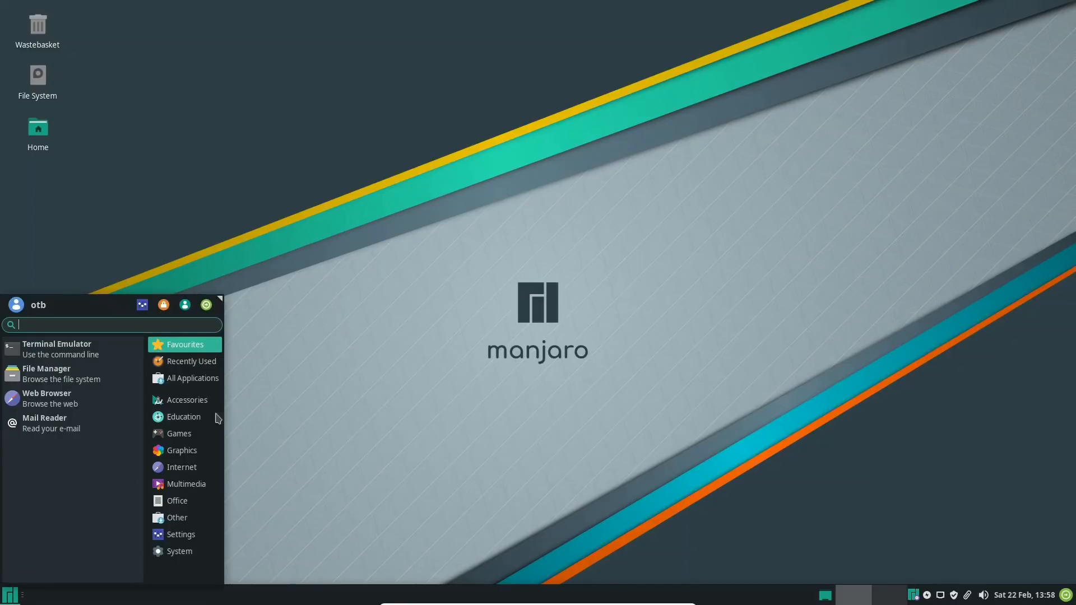
{"action": "left_click", "coordinate": [192, 402]}
{"action": "scroll", "coordinate": [84, 432], "scroll_direction": "down", "scroll_amount": 5}
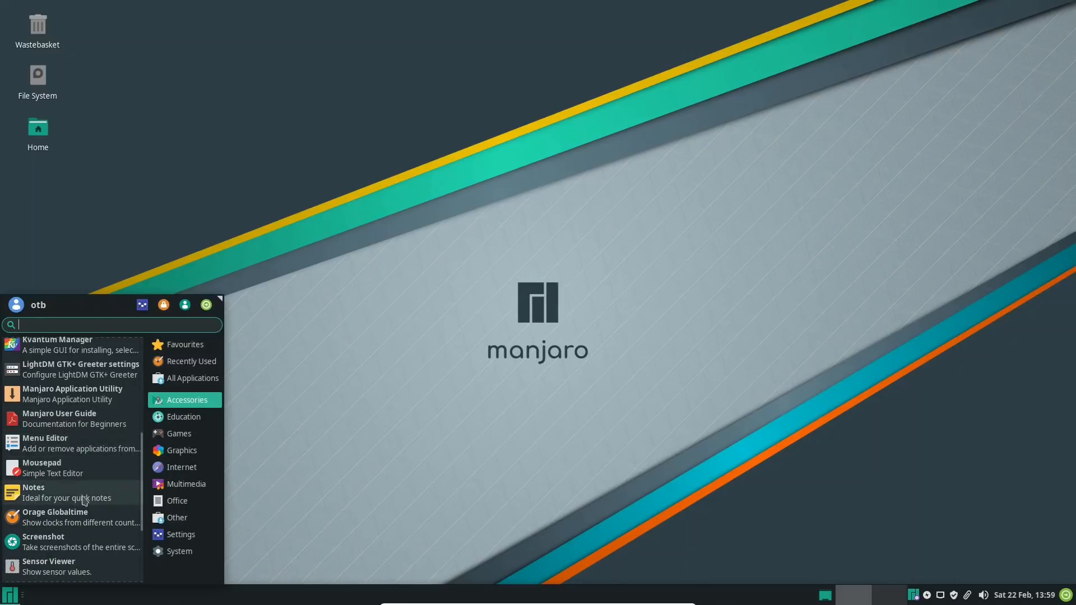
{"action": "scroll", "coordinate": [84, 502], "scroll_direction": "down", "scroll_amount": 3}
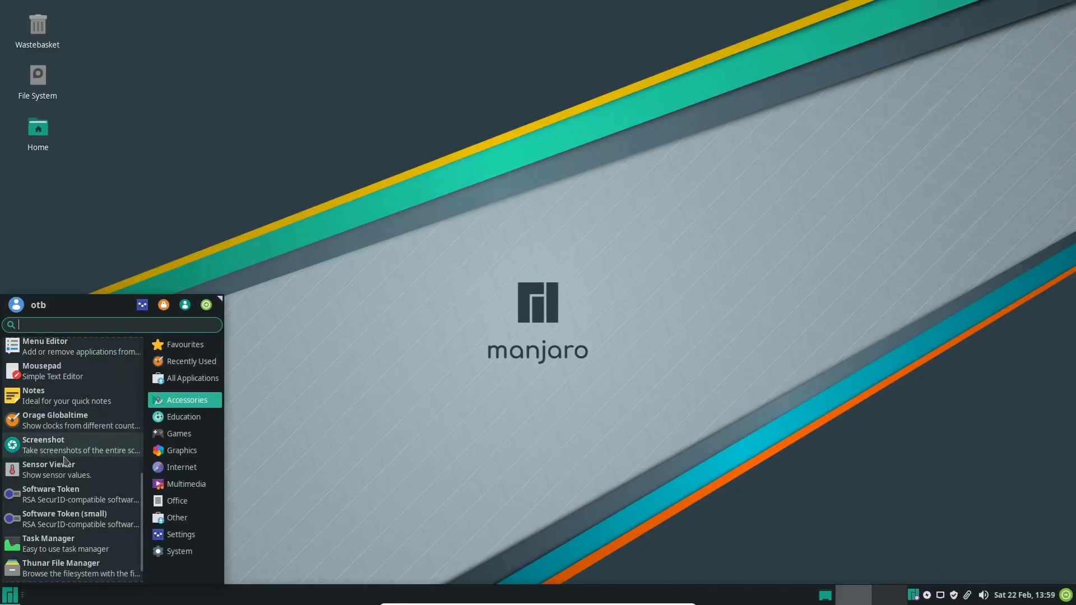
{"action": "scroll", "coordinate": [50, 466], "scroll_direction": "down", "scroll_amount": 1}
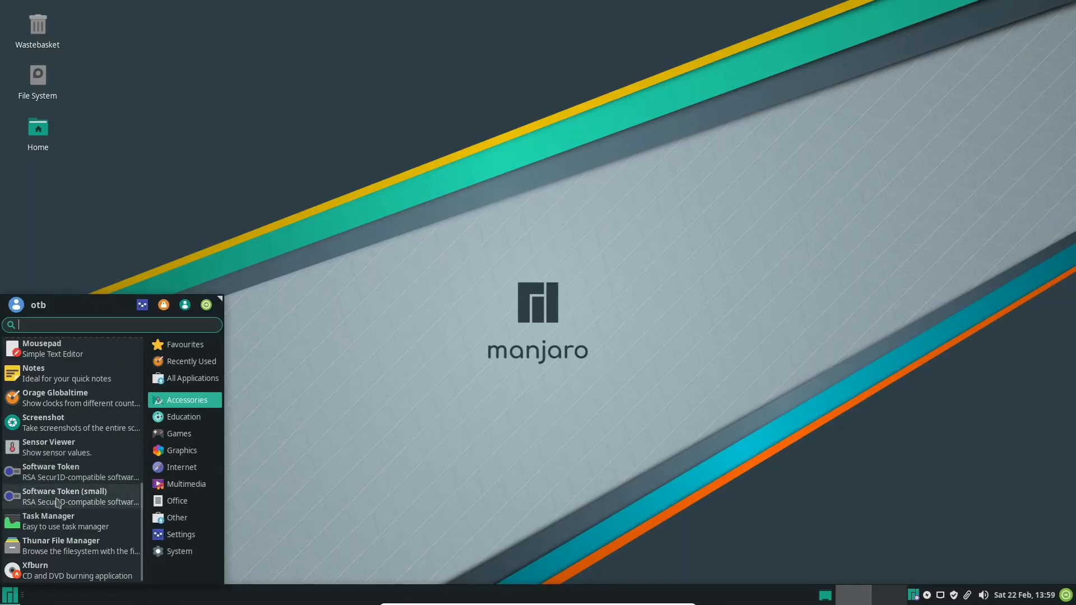
{"action": "left_click", "coordinate": [86, 449]}
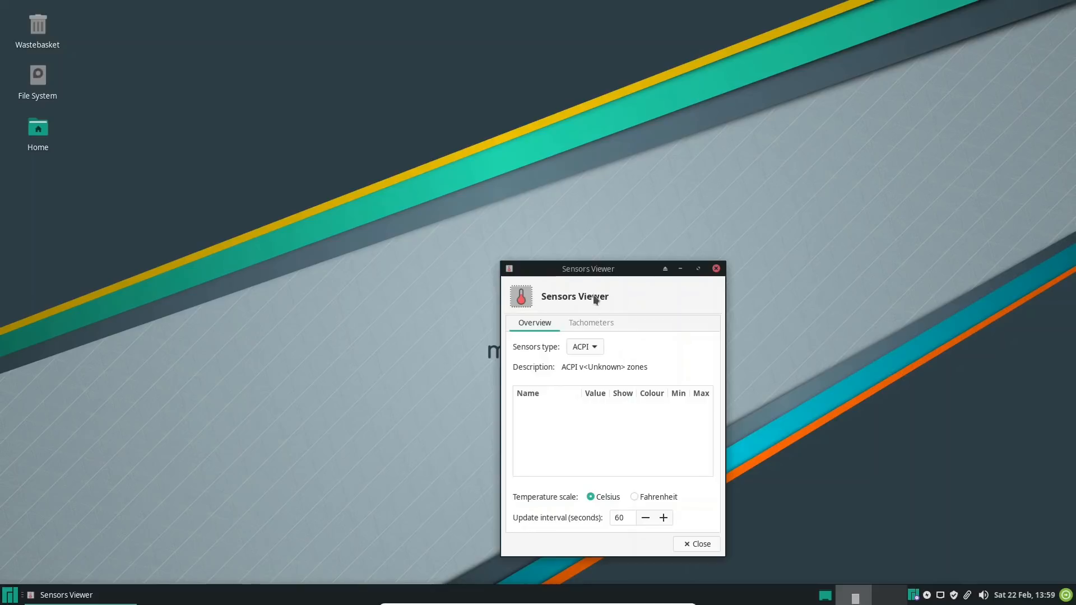
{"action": "left_click_drag", "start_coordinate": [577, 270], "coordinate": [440, 169]}
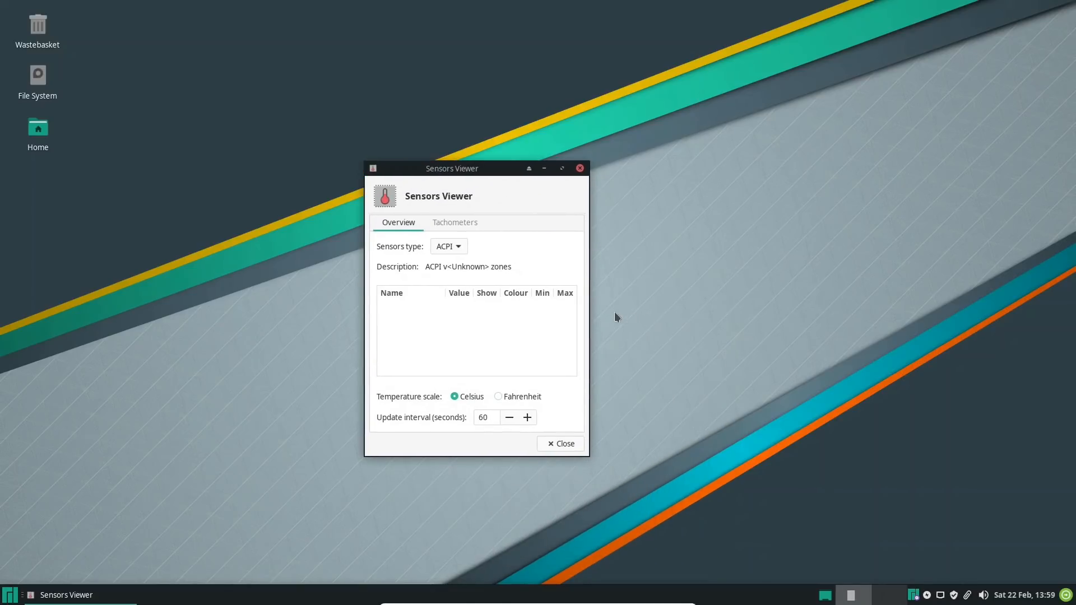
{"action": "left_click", "coordinate": [447, 246]}
{"action": "left_click", "coordinate": [501, 241]}
{"action": "left_click", "coordinate": [550, 446]}
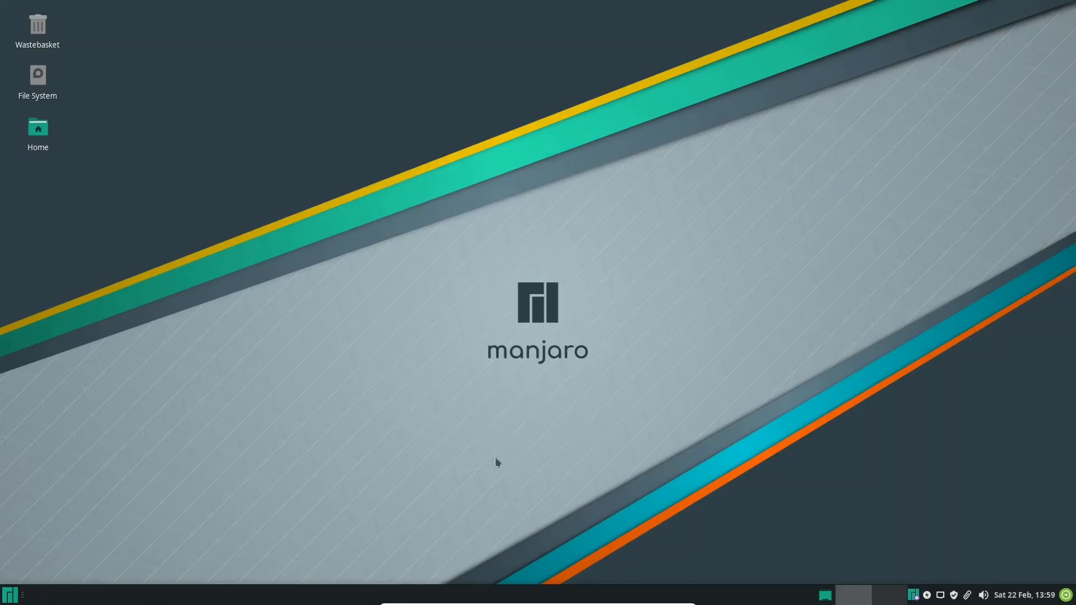
Review the remaining Accessories and the installed Education, Games, Graphics, Internet and Multimedia applications
{"action": "left_click", "coordinate": [10, 596]}
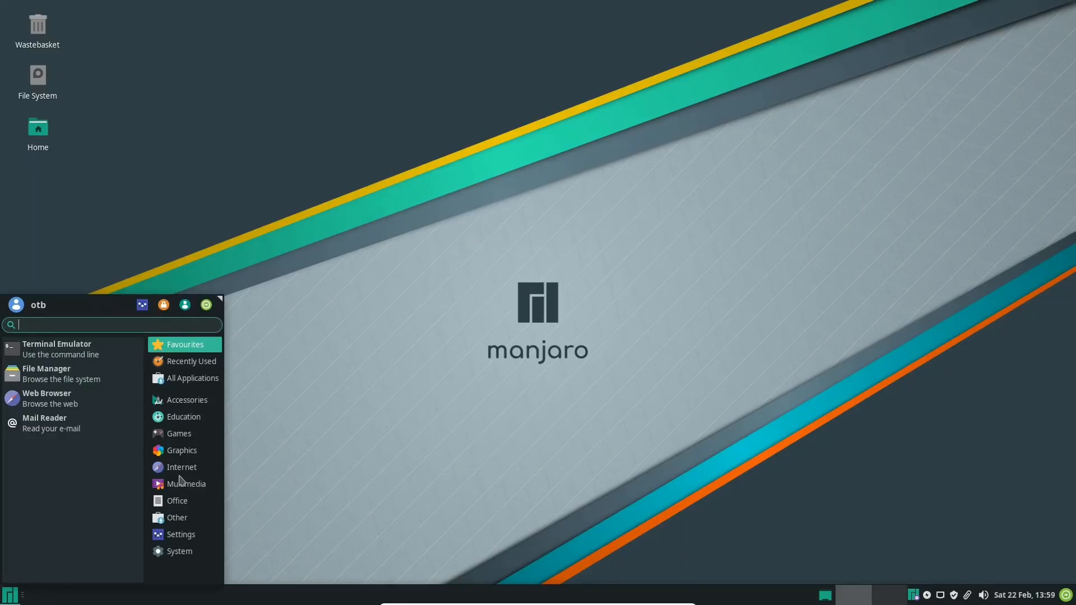
{"action": "left_click", "coordinate": [185, 399]}
{"action": "scroll", "coordinate": [108, 455], "scroll_direction": "down", "scroll_amount": 5}
{"action": "scroll", "coordinate": [108, 456], "scroll_direction": "down", "scroll_amount": 3}
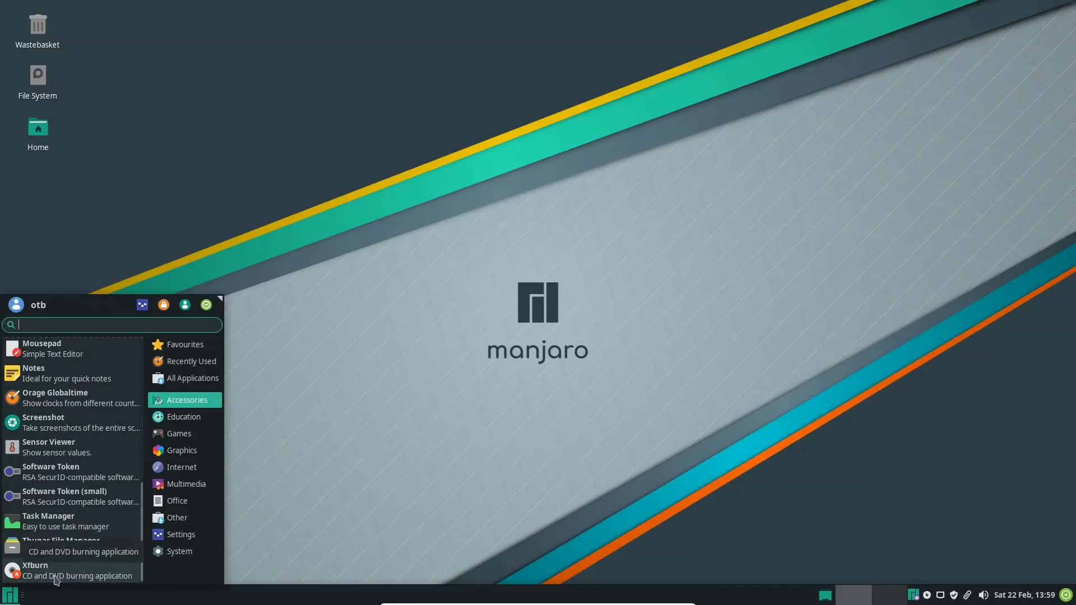
{"action": "left_click", "coordinate": [178, 420]}
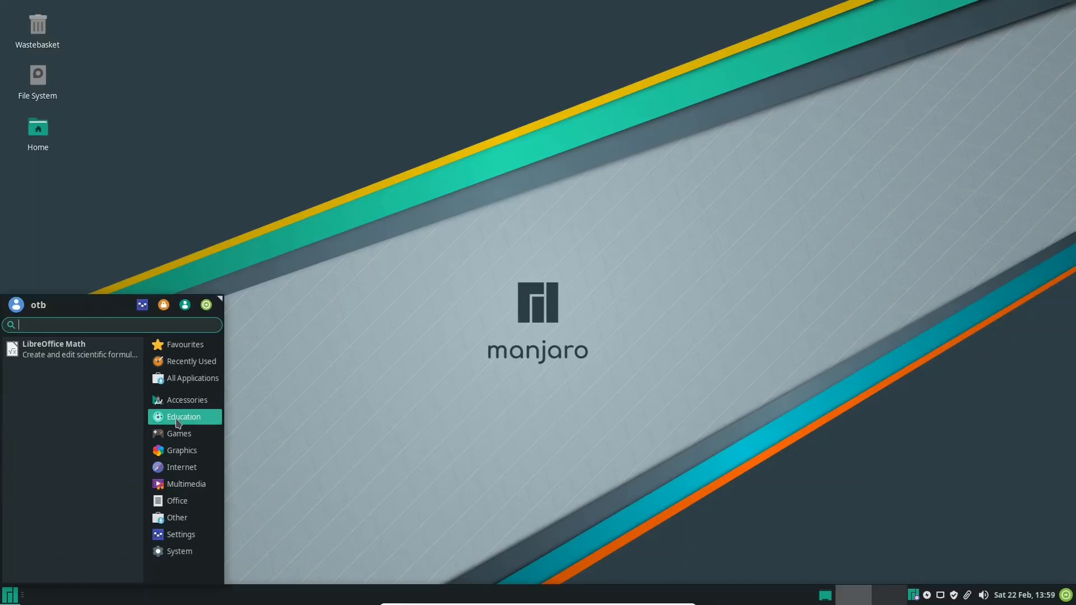
{"action": "left_click", "coordinate": [176, 438]}
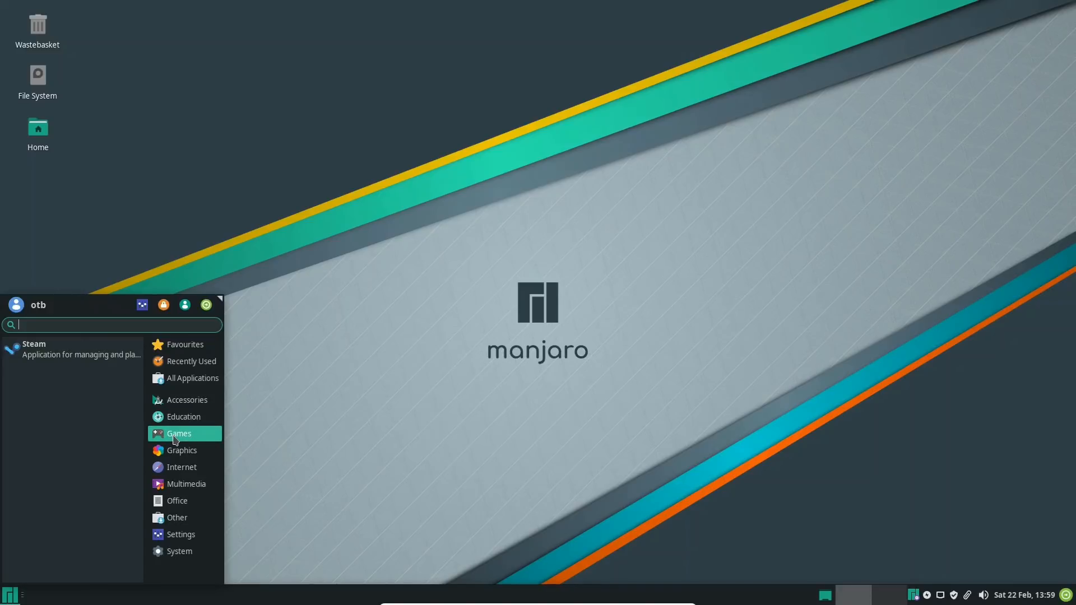
{"action": "left_click", "coordinate": [157, 455]}
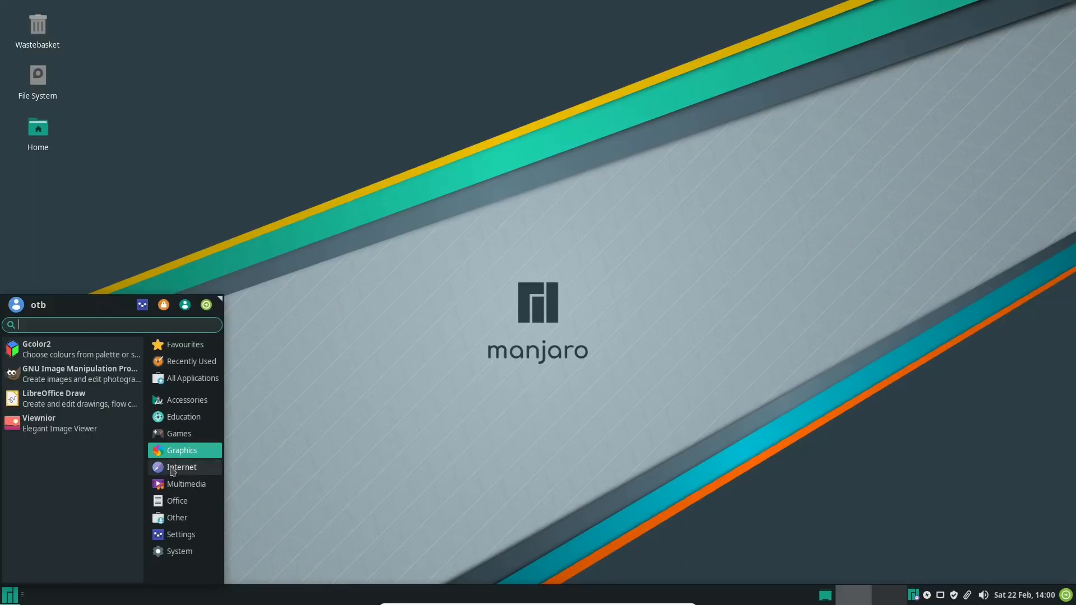
{"action": "left_click", "coordinate": [173, 468]}
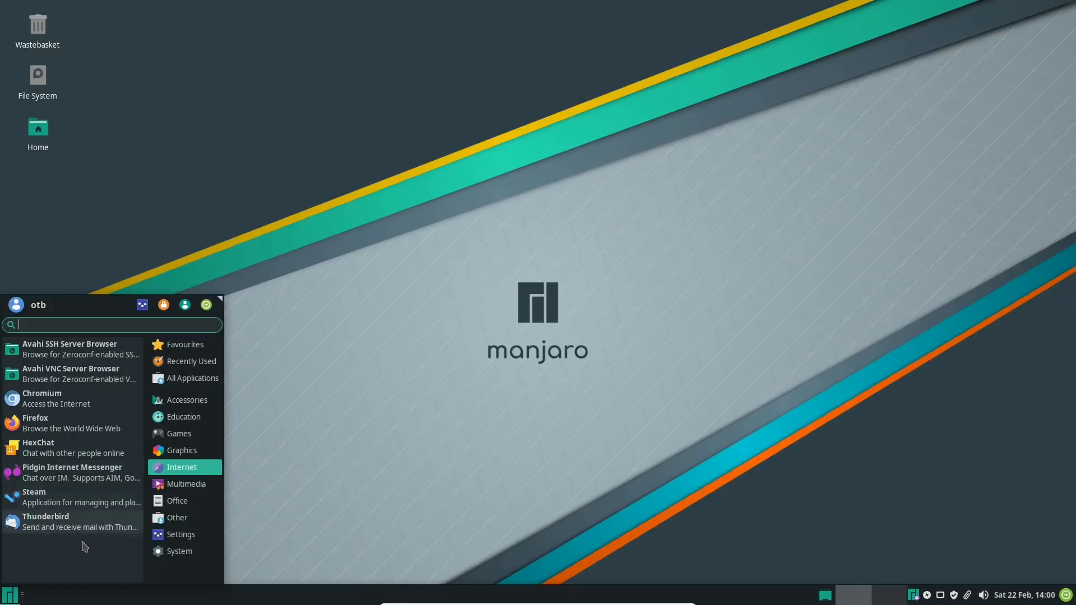
{"action": "left_click", "coordinate": [183, 487]}
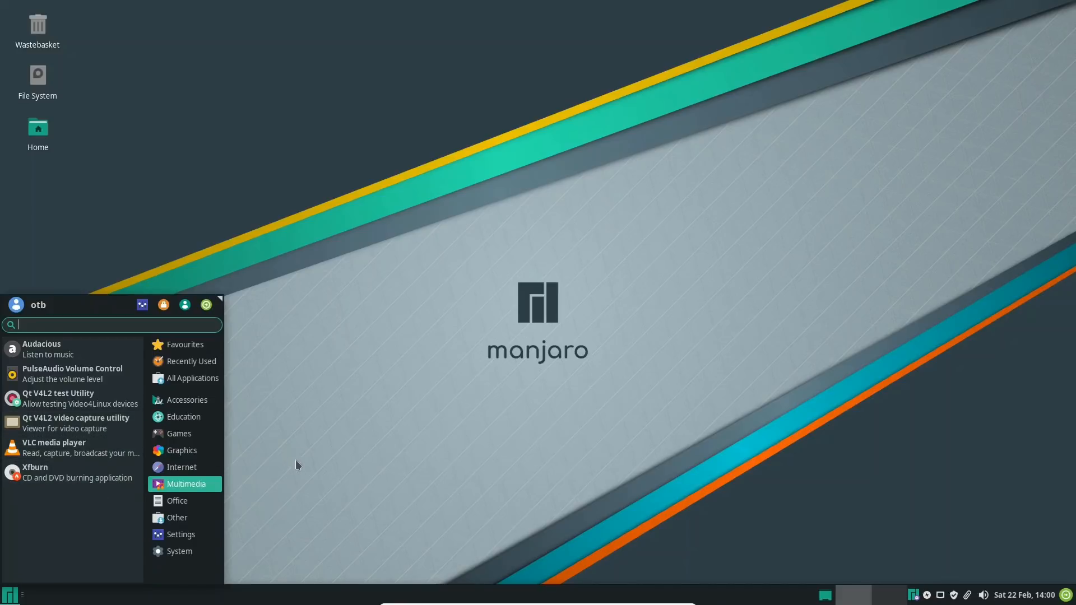
Review the installed applications in the Office and Other categories
{"action": "left_click", "coordinate": [185, 501]}
{"action": "scroll", "coordinate": [100, 442], "scroll_direction": "down", "scroll_amount": 1}
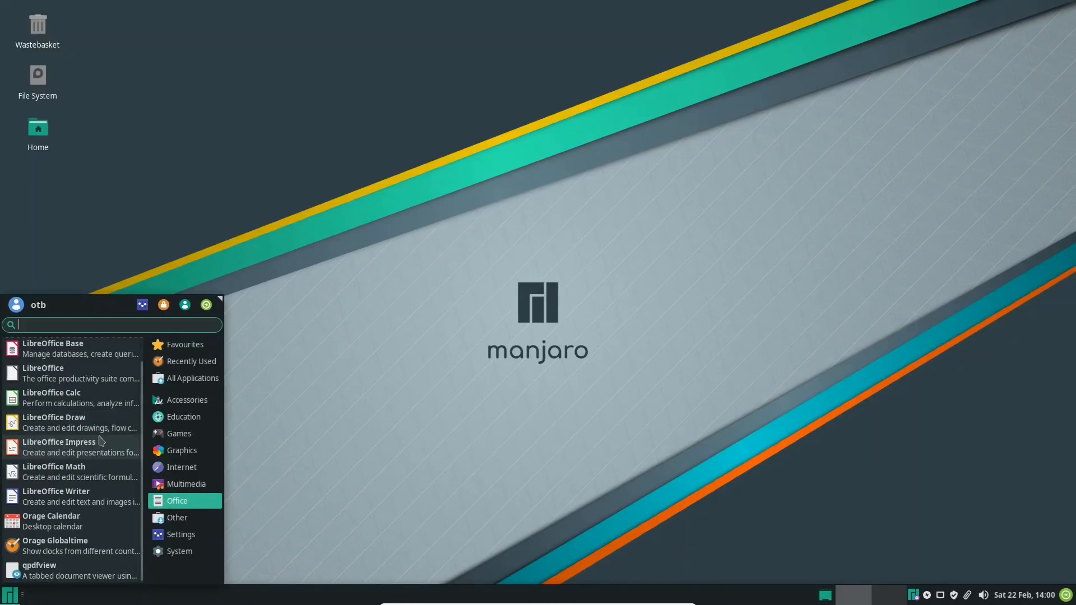
{"action": "scroll", "coordinate": [100, 441], "scroll_direction": "up", "scroll_amount": 1}
{"action": "scroll", "coordinate": [99, 443], "scroll_direction": "down", "scroll_amount": 1}
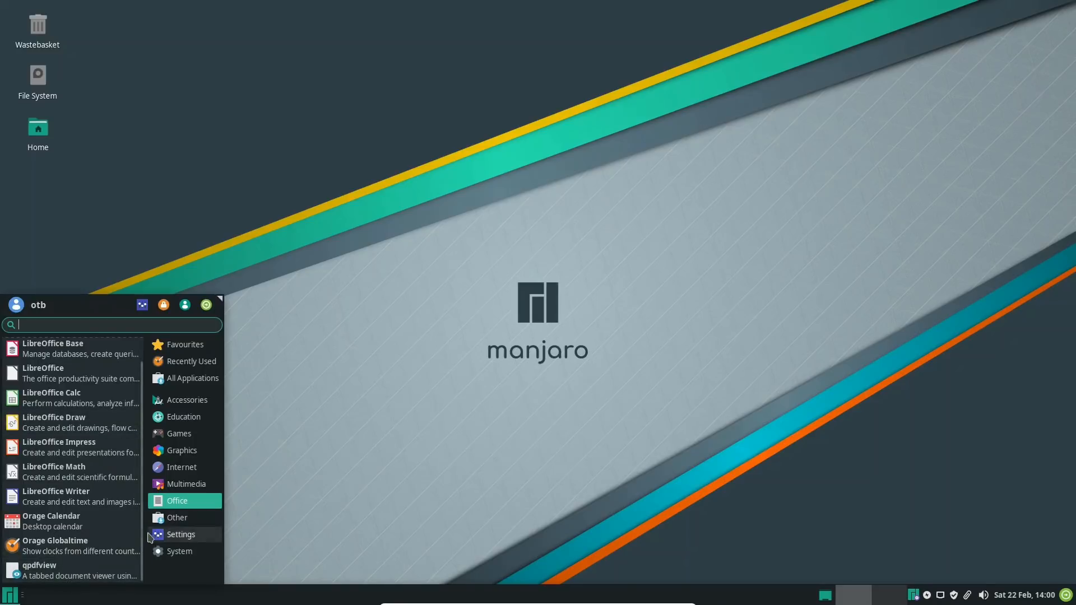
{"action": "left_click", "coordinate": [182, 519]}
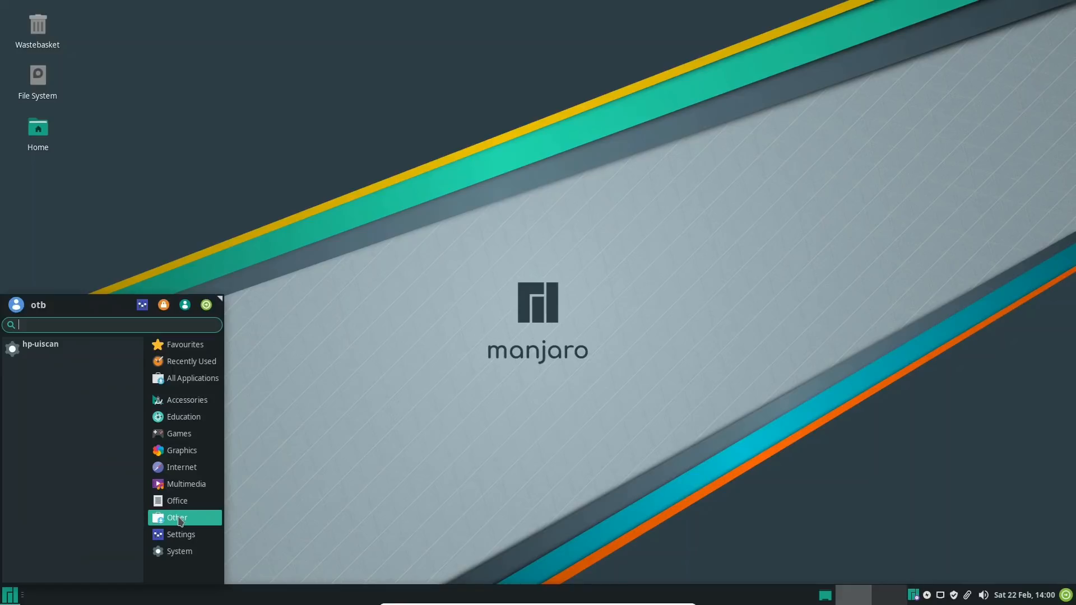
Look through the full lists of Settings and System applications
{"action": "left_click", "coordinate": [179, 537]}
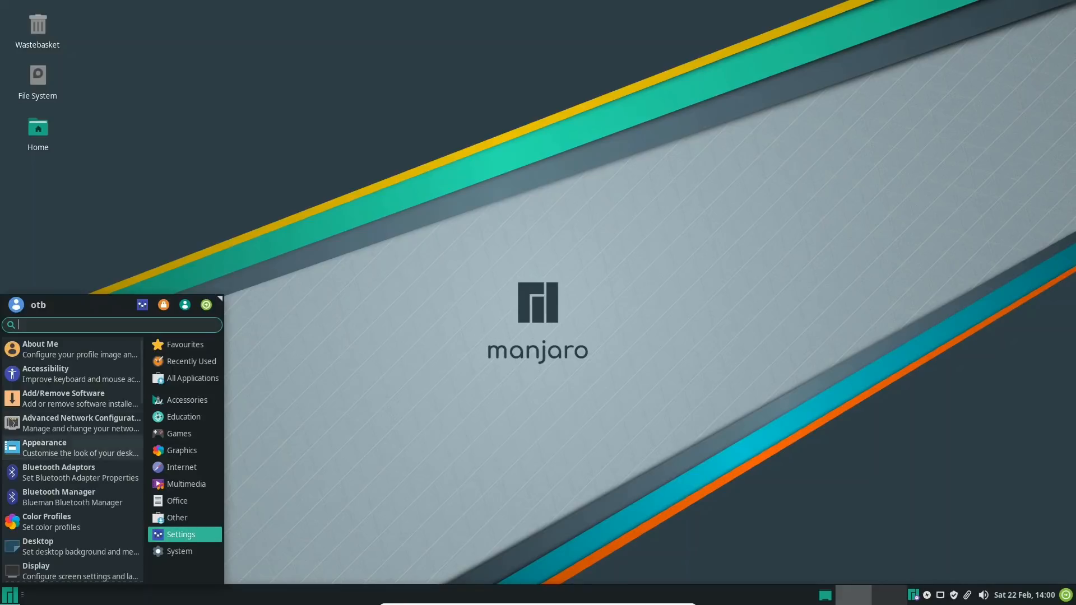
{"action": "scroll", "coordinate": [56, 422], "scroll_direction": "down", "scroll_amount": 10}
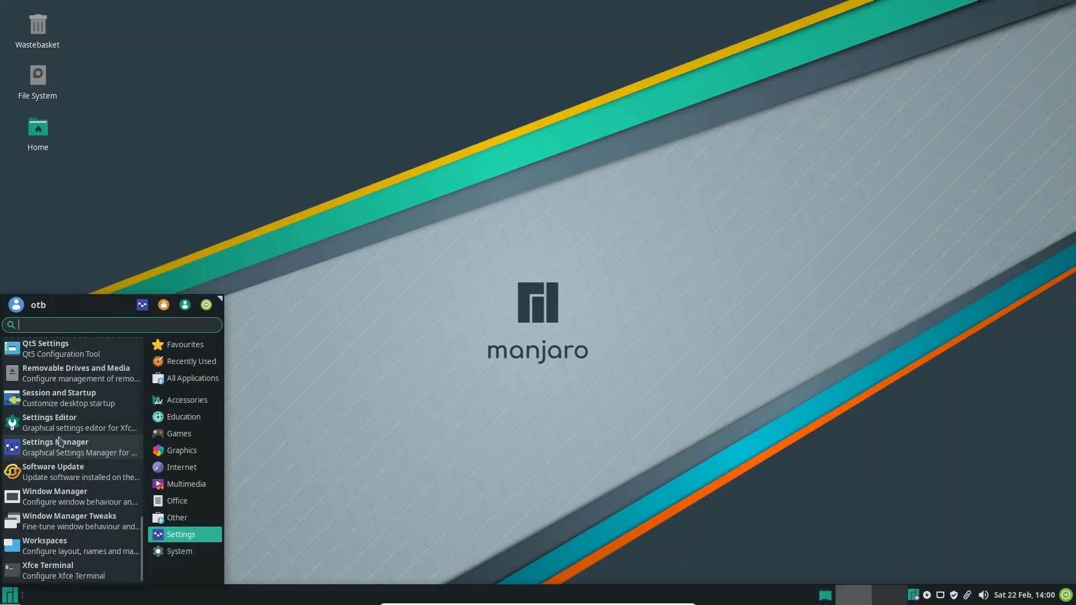
{"action": "scroll", "coordinate": [62, 441], "scroll_direction": "up", "scroll_amount": 8}
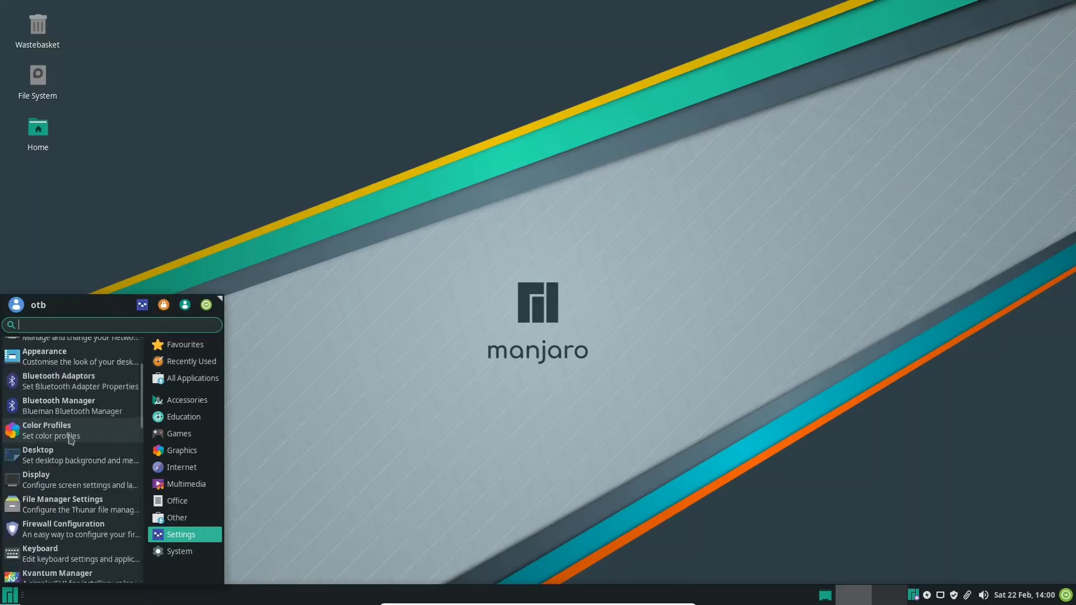
{"action": "scroll", "coordinate": [70, 439], "scroll_direction": "up", "scroll_amount": 3}
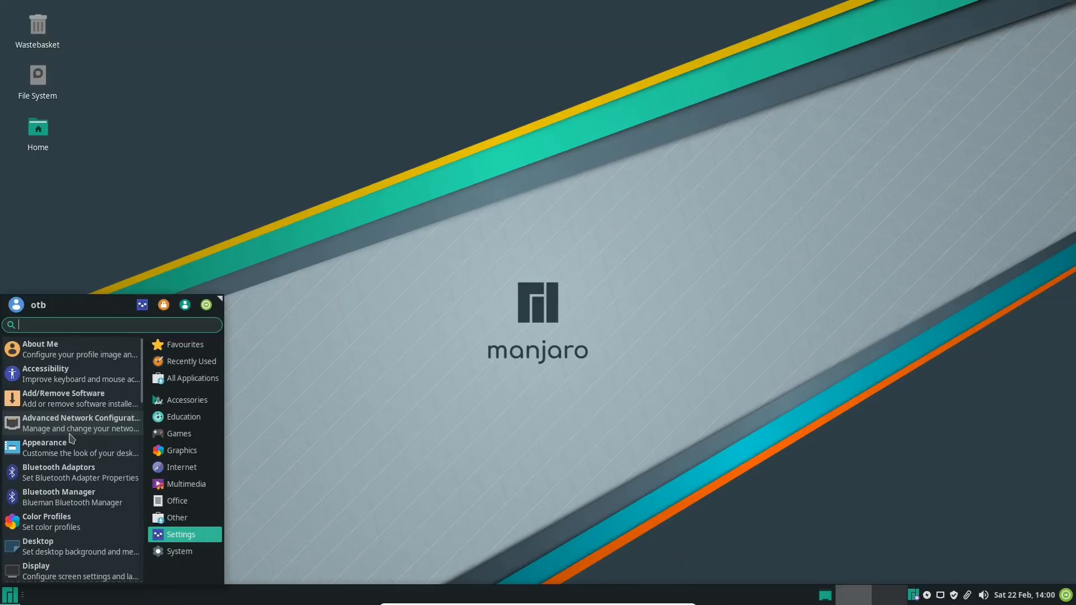
{"action": "left_click", "coordinate": [179, 552]}
{"action": "scroll", "coordinate": [88, 371], "scroll_direction": "down", "scroll_amount": 3}
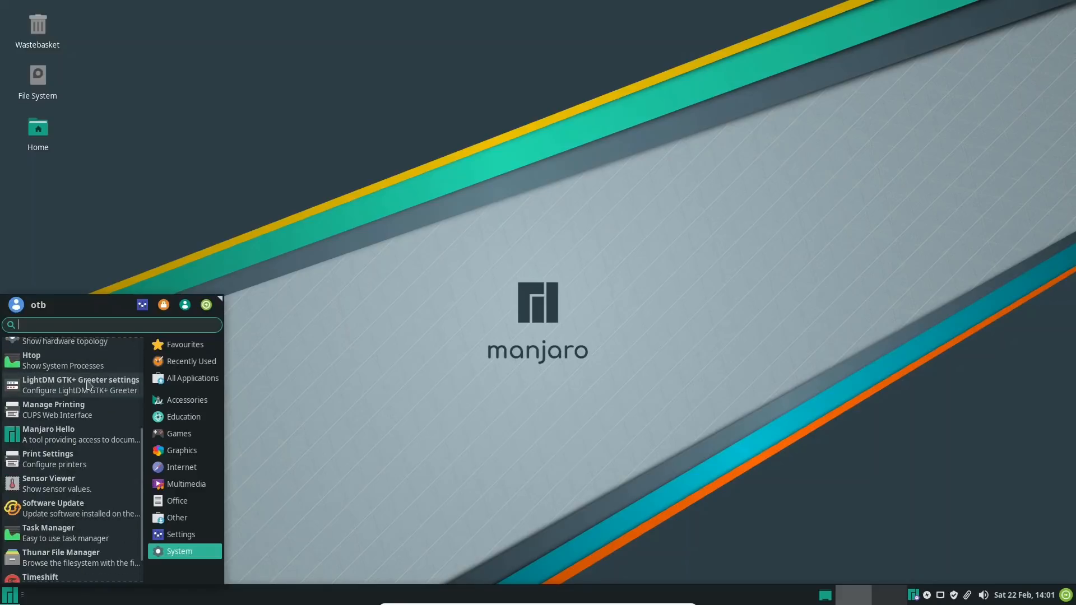
{"action": "scroll", "coordinate": [84, 387], "scroll_direction": "down", "scroll_amount": 1}
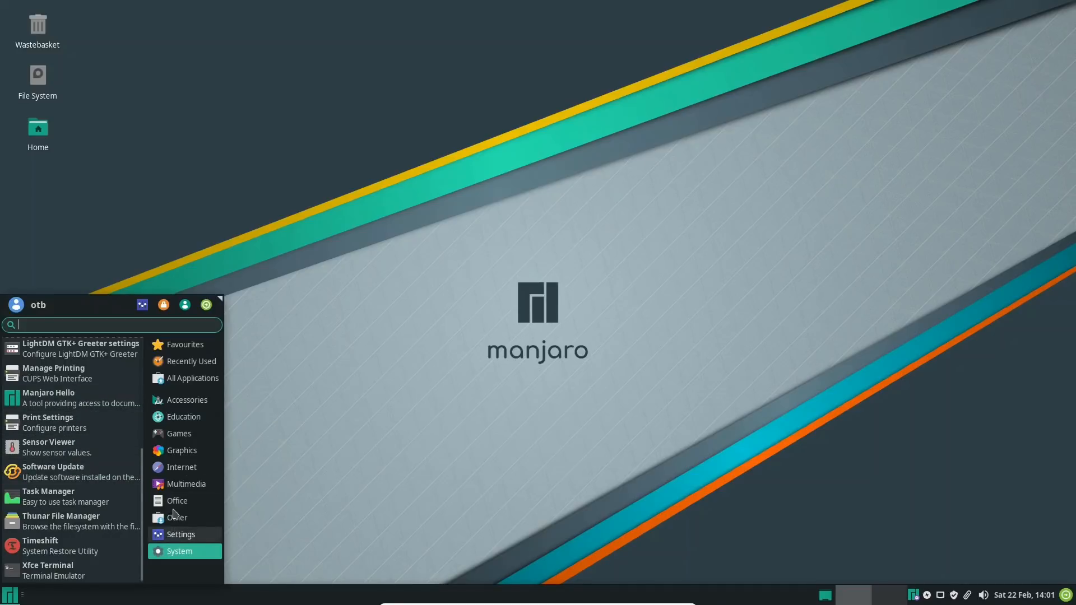
Open the Settings manager, maximize its window, and show the Appearance settings
{"action": "left_click", "coordinate": [142, 304]}
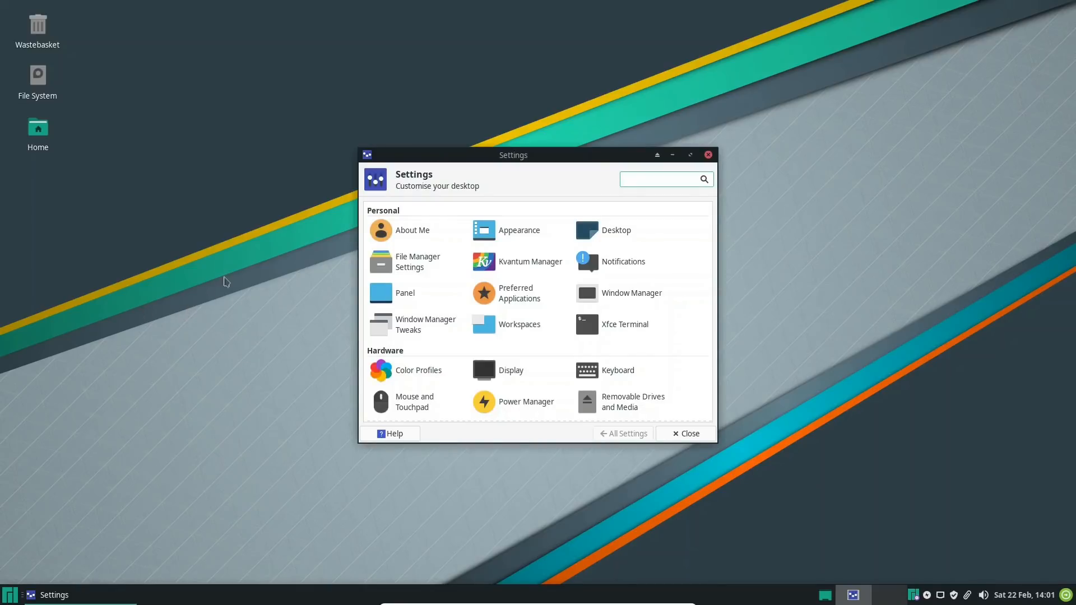
{"action": "left_click", "coordinate": [691, 154]}
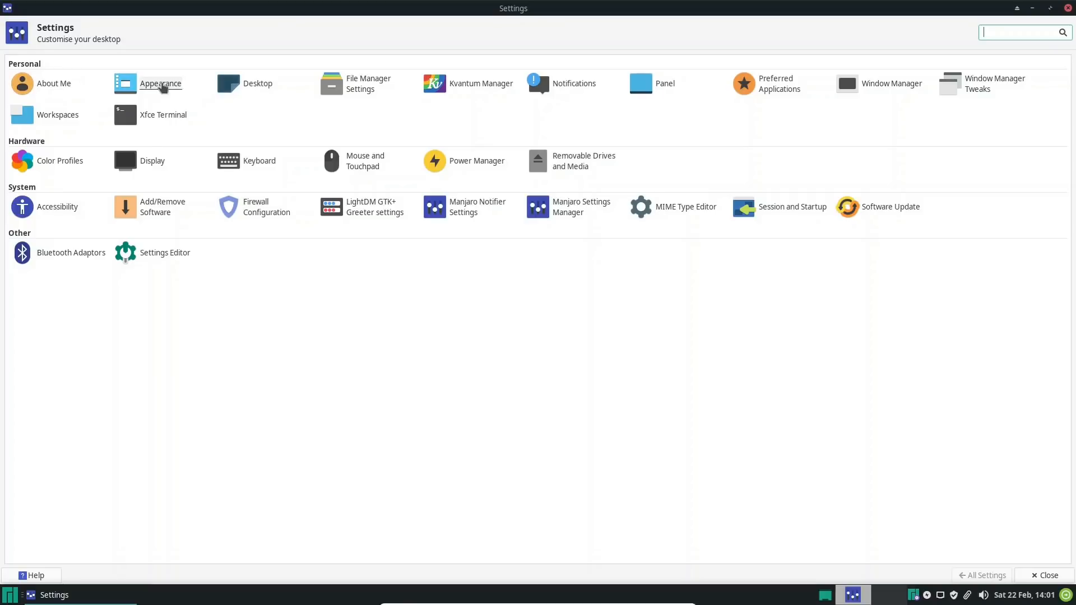
{"action": "left_click", "coordinate": [160, 84]}
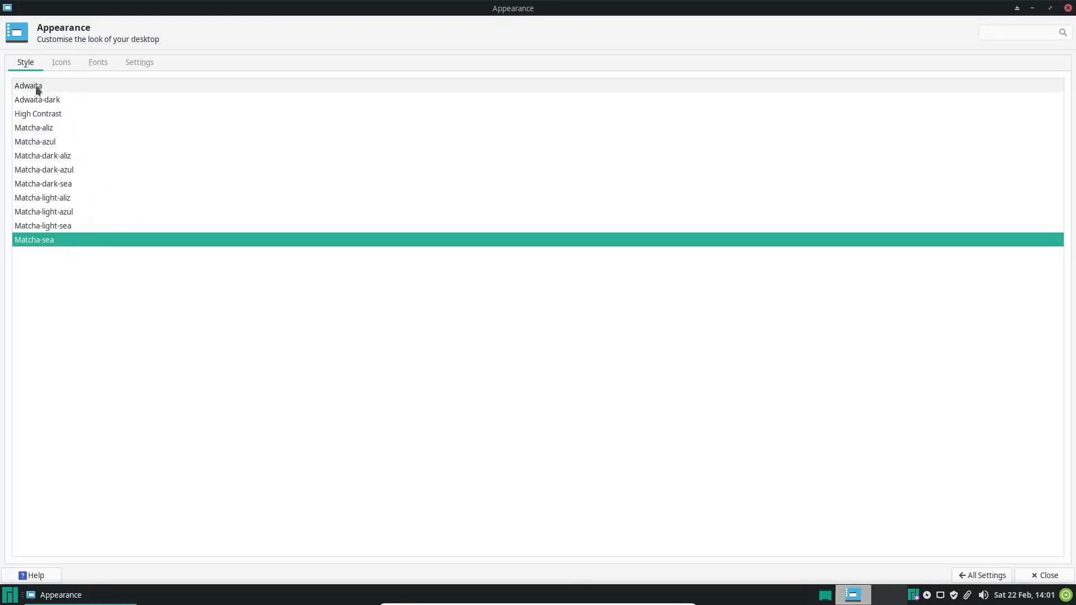
Review the Icons, Fonts, Settings and Style sections of the Appearance settings, and close the window
{"action": "left_click", "coordinate": [62, 63]}
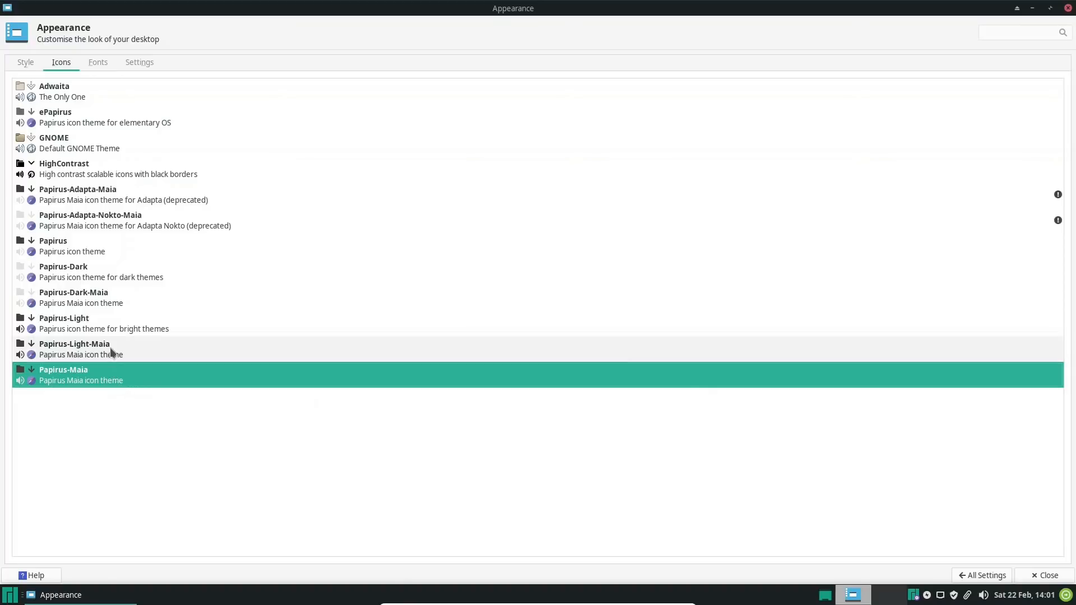
{"action": "left_click", "coordinate": [101, 62]}
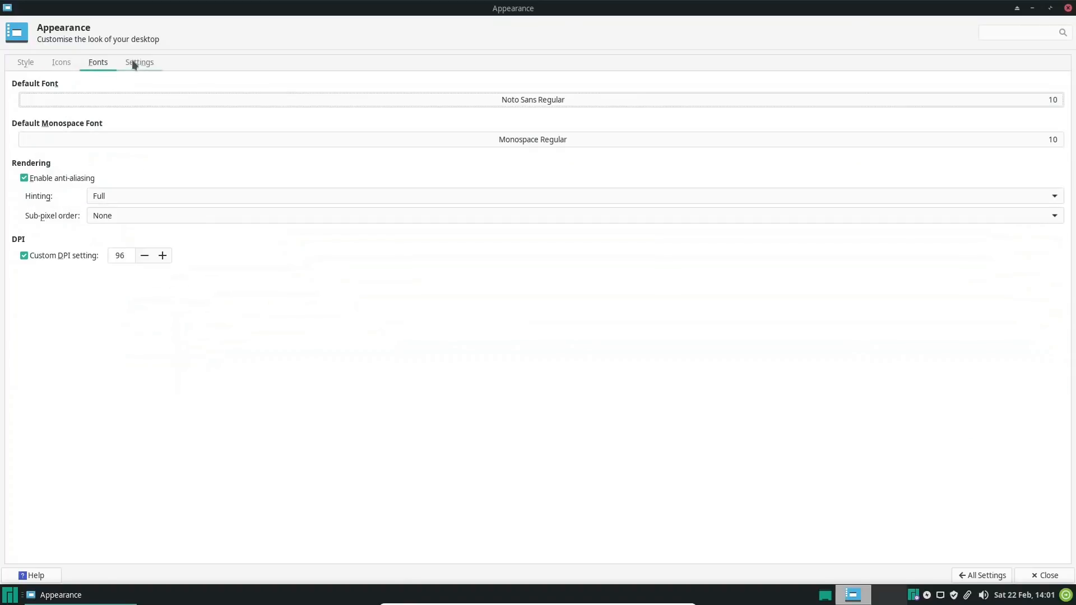
{"action": "left_click", "coordinate": [149, 63]}
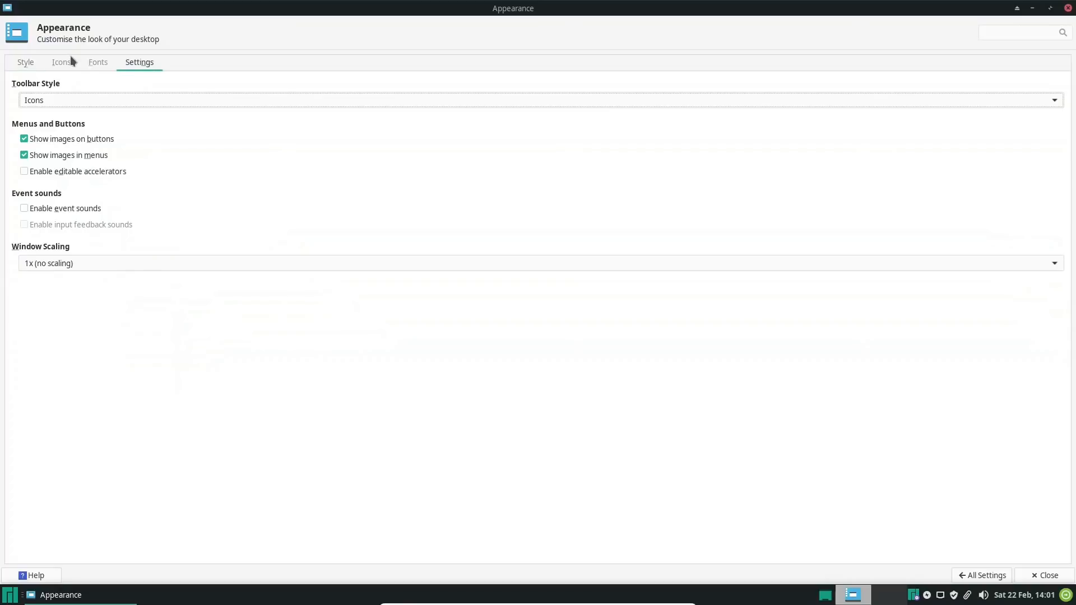
{"action": "left_click", "coordinate": [21, 62]}
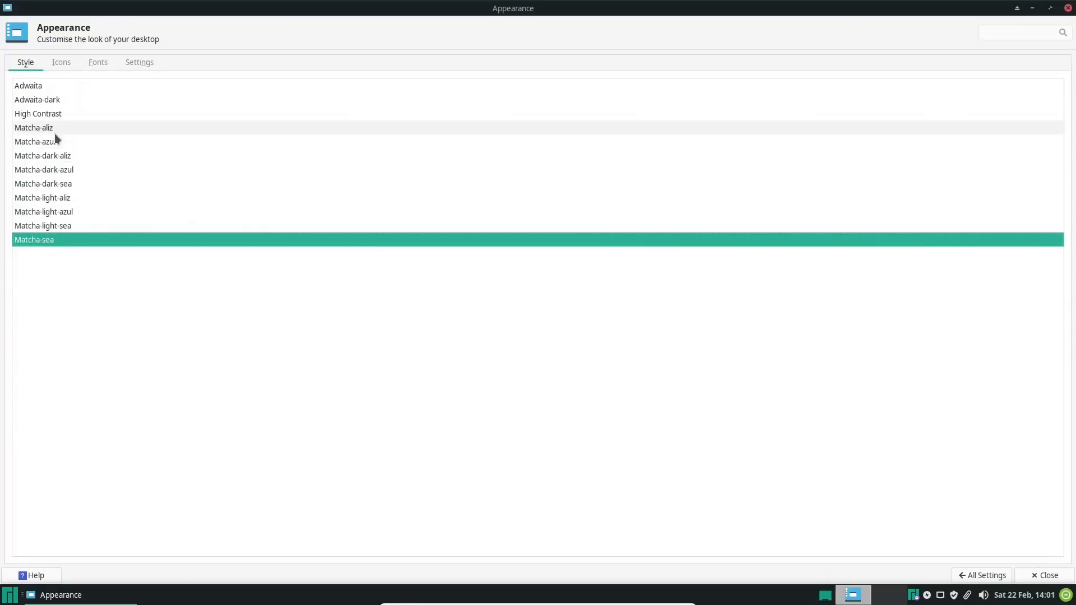
{"action": "left_click", "coordinate": [1068, 8]}
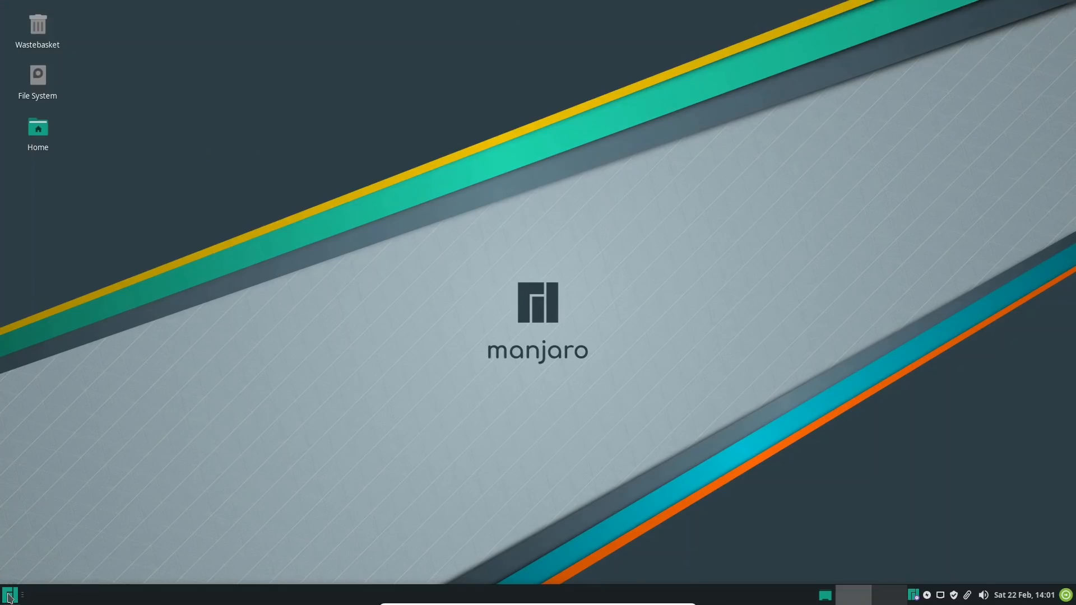
Reopen the Settings manager, show the Desktop background settings, and view the full wallpaper collection in a maximized window before restoring its size
{"action": "left_click", "coordinate": [9, 596]}
{"action": "left_click", "coordinate": [143, 308]}
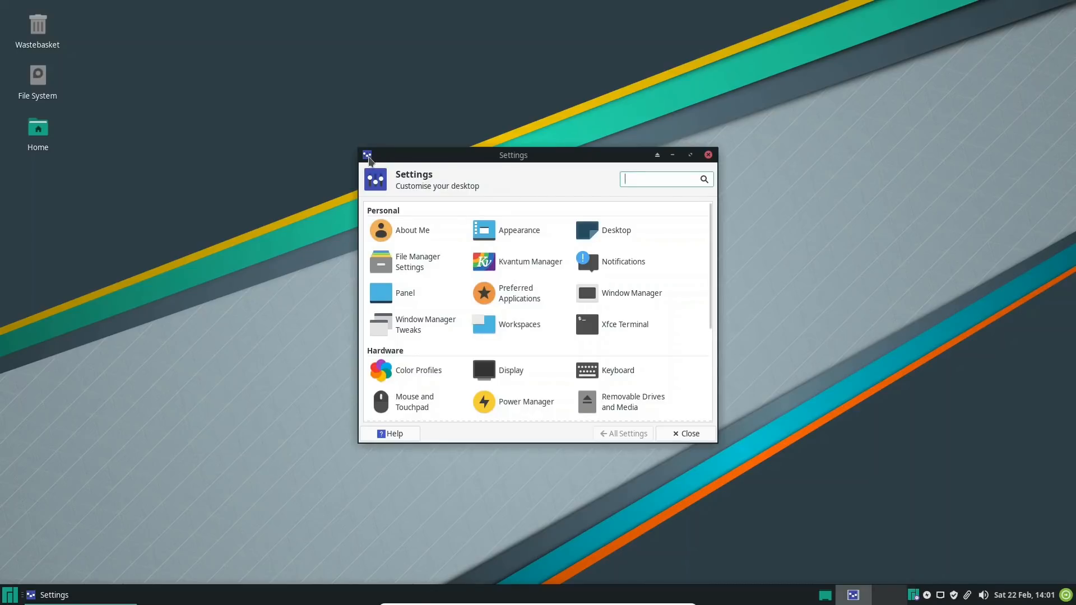
{"action": "left_click", "coordinate": [368, 157]}
{"action": "left_click", "coordinate": [403, 161]}
{"action": "left_click", "coordinate": [617, 231]}
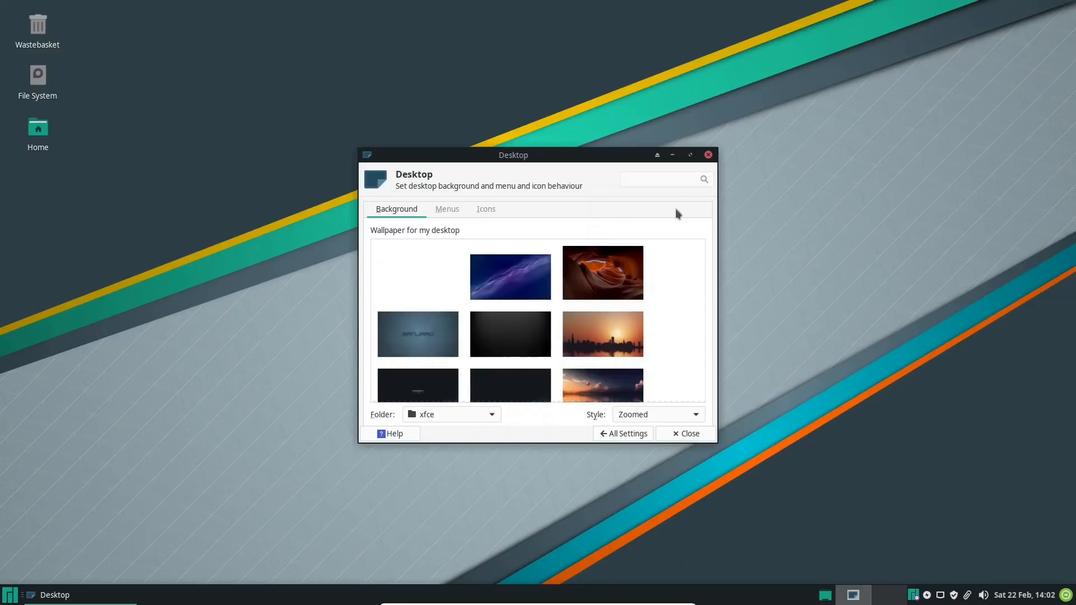
{"action": "left_click", "coordinate": [691, 155]}
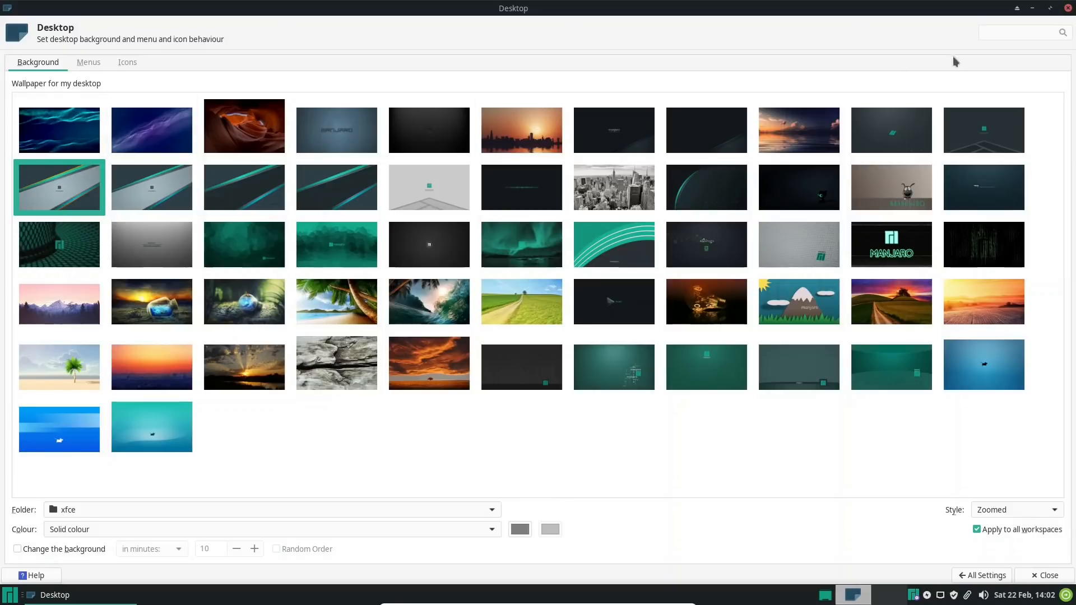
{"action": "left_click", "coordinate": [1050, 8]}
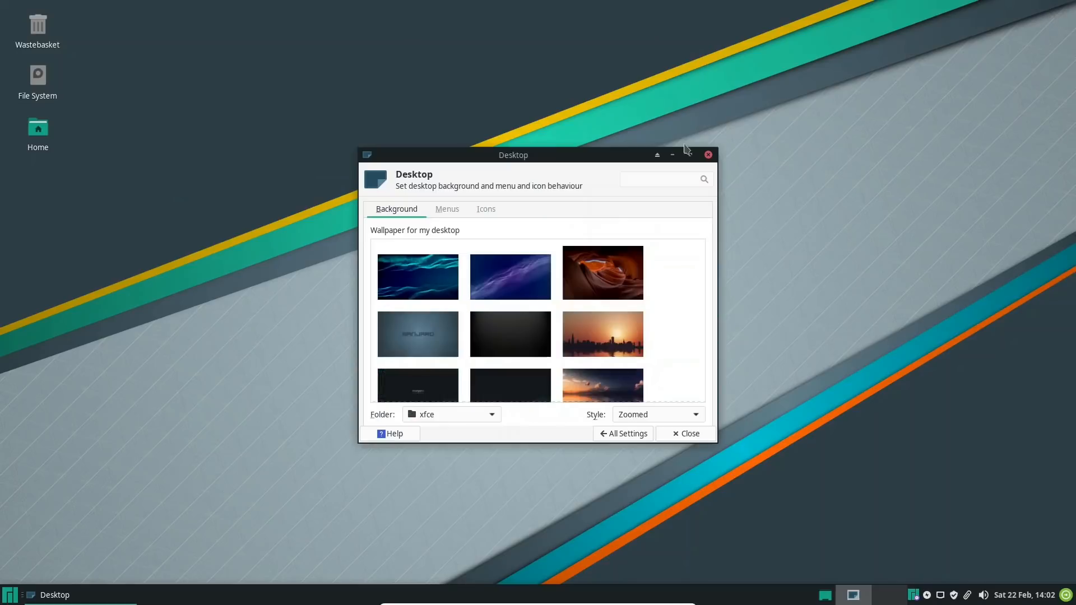
Try the teal wave, purple wave, antelope-canyon-984055.jpg and blue Manjaro wallpapers, moving the Desktop settings window aside to view them
{"action": "left_click", "coordinate": [423, 274]}
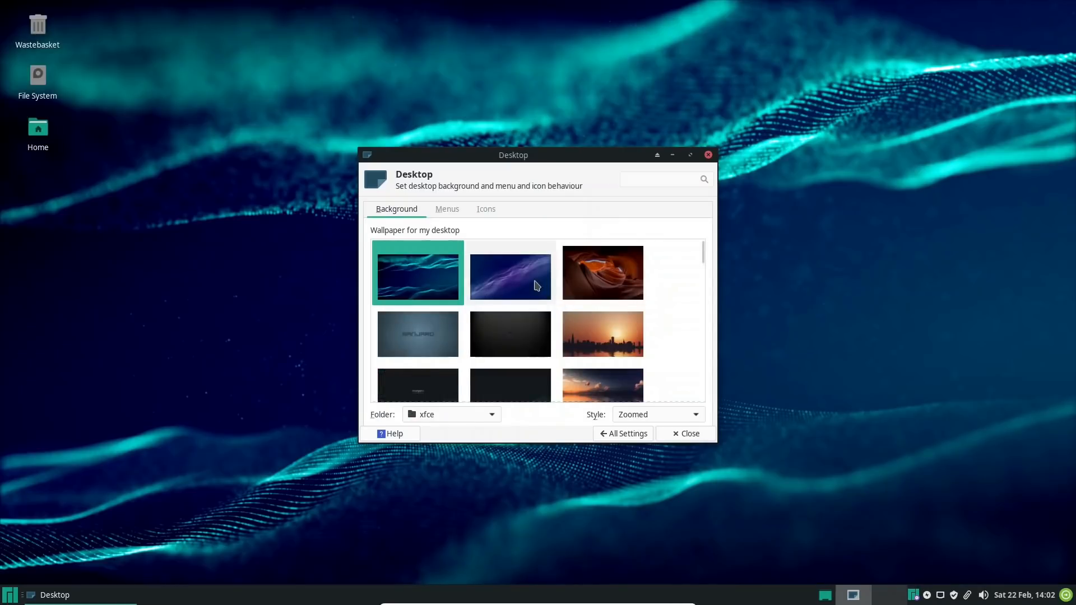
{"action": "left_click", "coordinate": [536, 286]}
{"action": "left_click", "coordinate": [611, 287]}
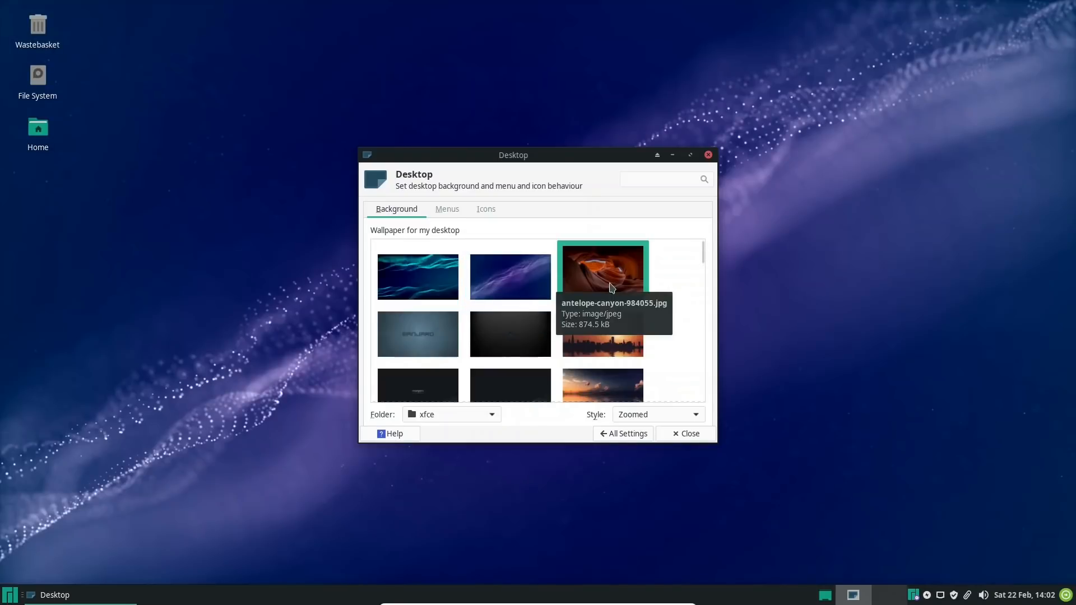
{"action": "left_click_drag", "start_coordinate": [568, 155], "coordinate": [531, 48]}
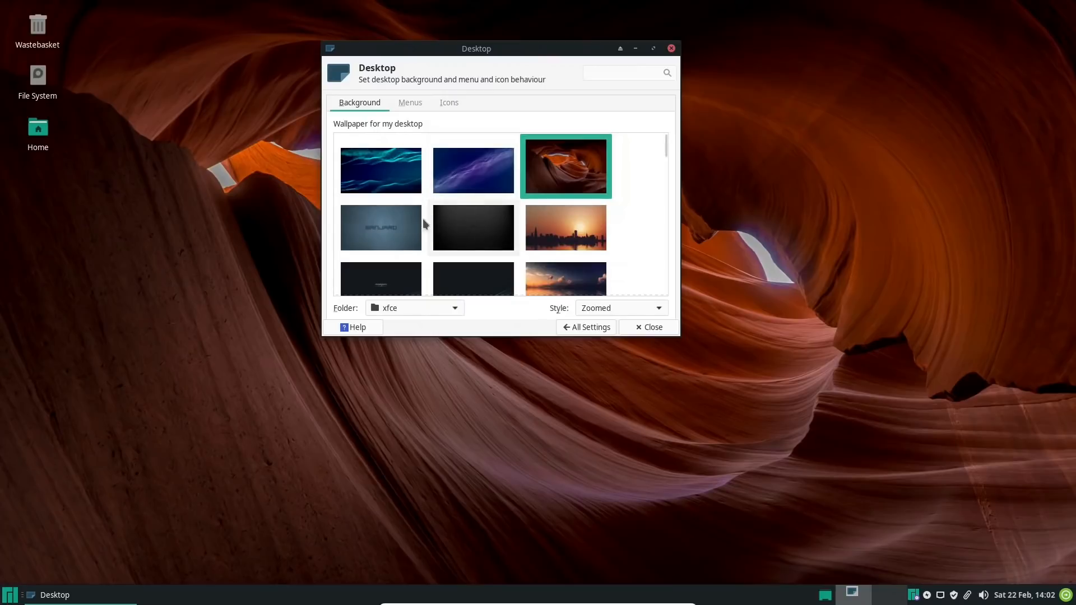
{"action": "left_click", "coordinate": [393, 226]}
{"action": "left_click_drag", "start_coordinate": [480, 45], "coordinate": [456, 61]}
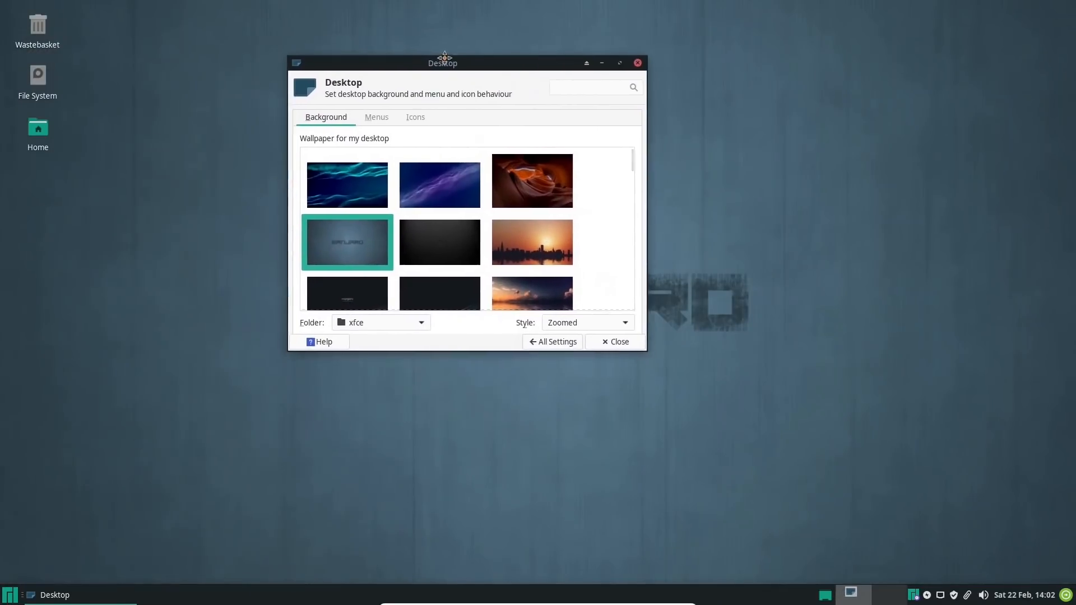
Try the manhattan-336708.jpg wallpaper and the cartoon dog Manjaro wallpaper as the desktop background
{"action": "scroll", "coordinate": [495, 221], "scroll_direction": "down", "scroll_amount": 2}
{"action": "scroll", "coordinate": [495, 222], "scroll_direction": "down", "scroll_amount": 3}
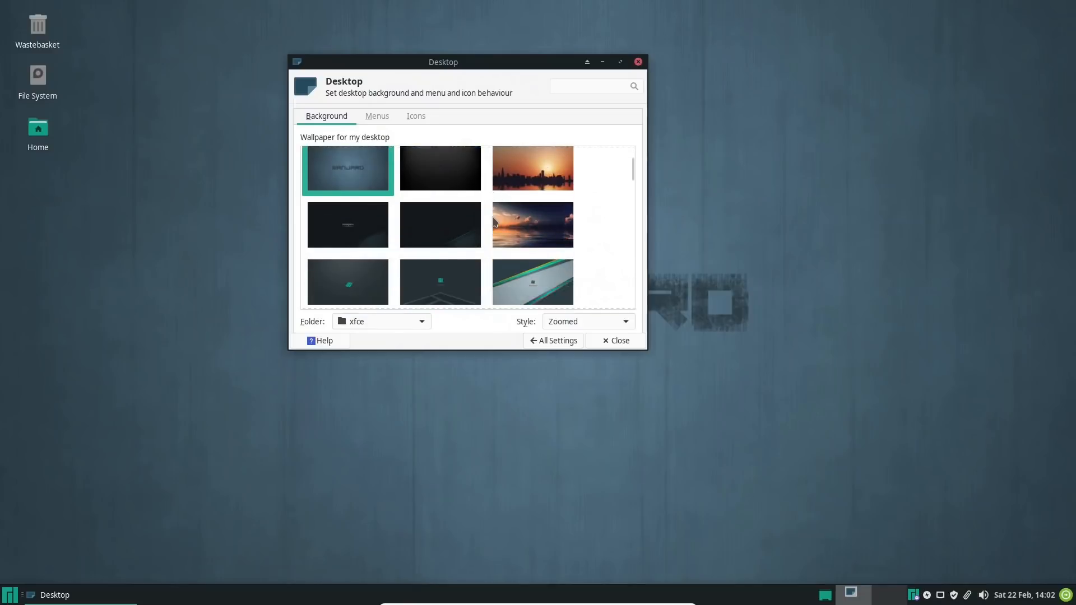
{"action": "scroll", "coordinate": [463, 230], "scroll_direction": "down", "scroll_amount": 2}
{"action": "scroll", "coordinate": [464, 229], "scroll_direction": "down", "scroll_amount": 1}
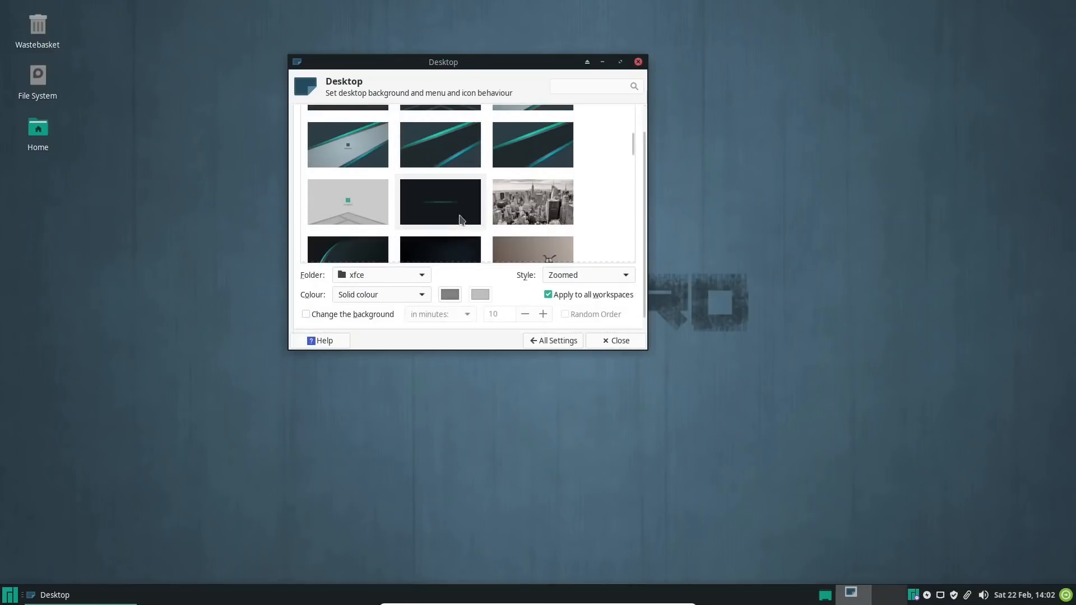
{"action": "left_click", "coordinate": [542, 211]}
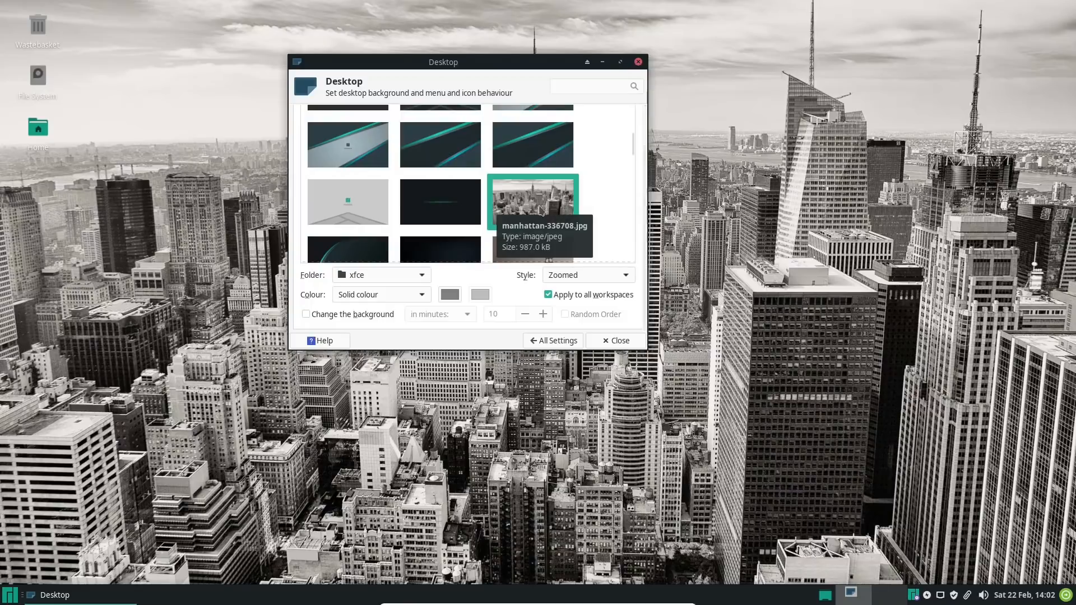
{"action": "scroll", "coordinate": [385, 208], "scroll_direction": "down", "scroll_amount": 3}
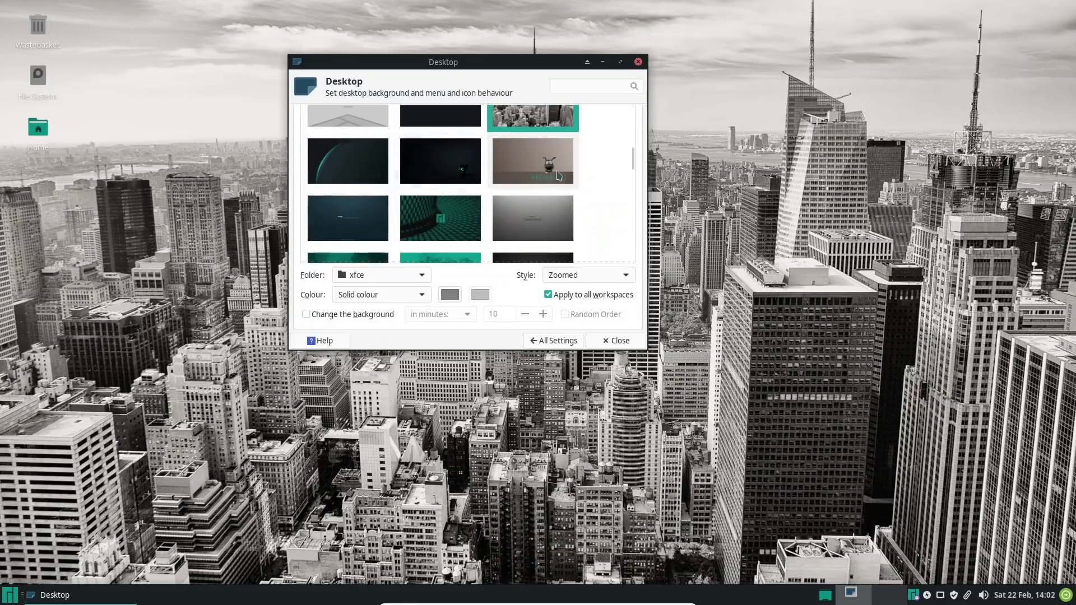
{"action": "left_click", "coordinate": [532, 161]}
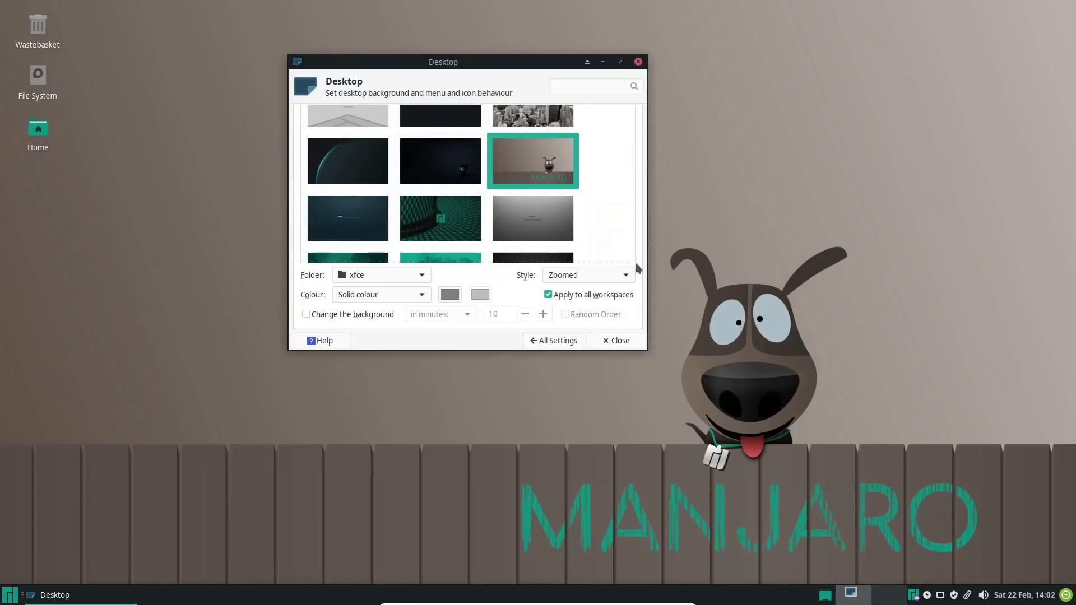
Try the crab and glass bottle, light bulb, and dark orange-lit wallpapers, repositioning the window to view the desktop
{"action": "scroll", "coordinate": [401, 215], "scroll_direction": "down", "scroll_amount": 5}
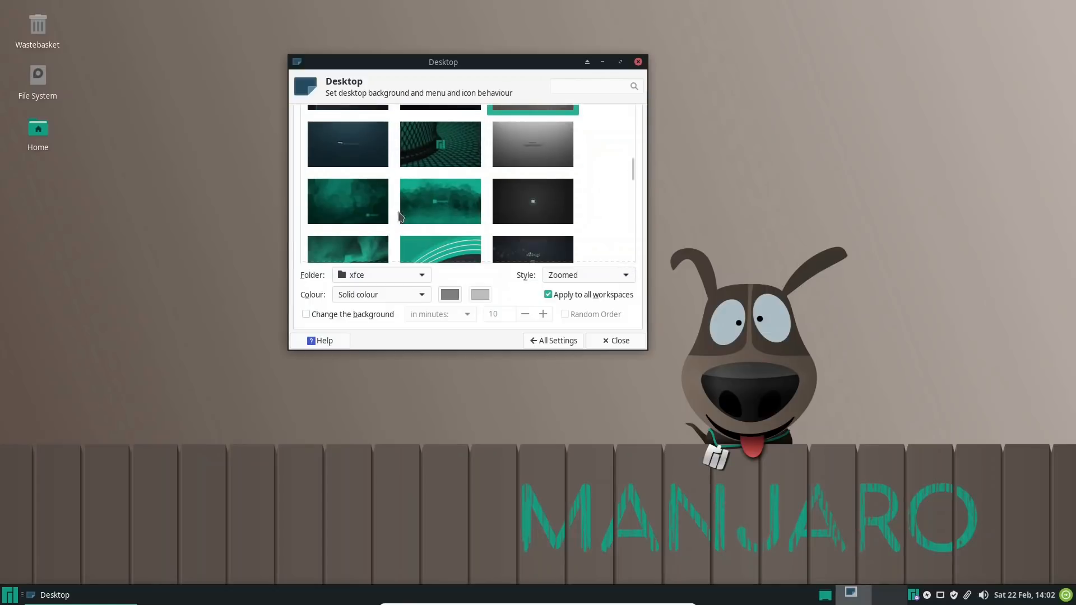
{"action": "scroll", "coordinate": [402, 216], "scroll_direction": "down", "scroll_amount": 3}
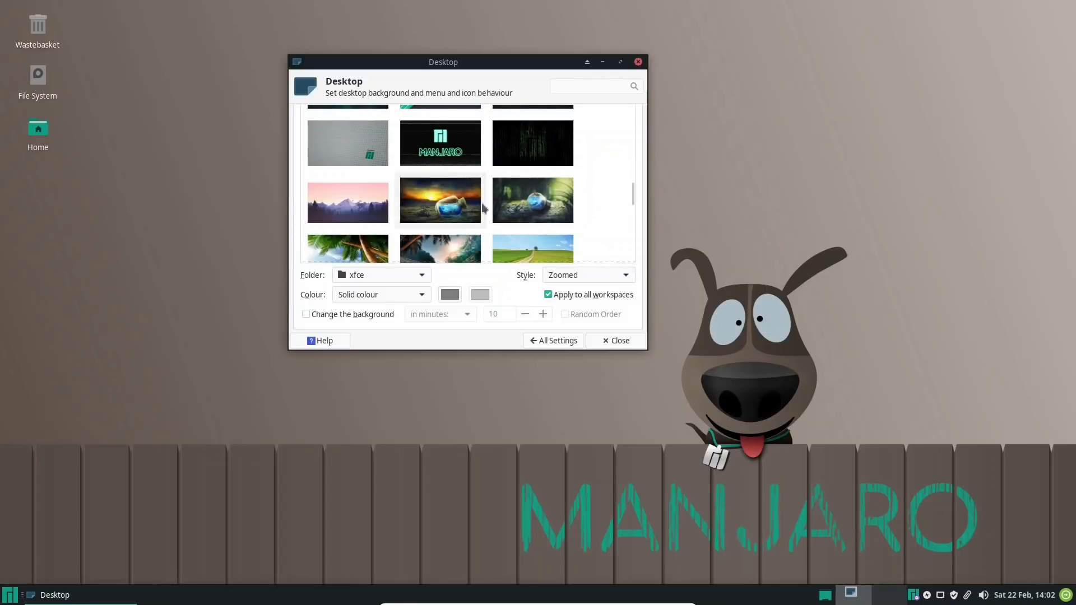
{"action": "left_click", "coordinate": [463, 209]}
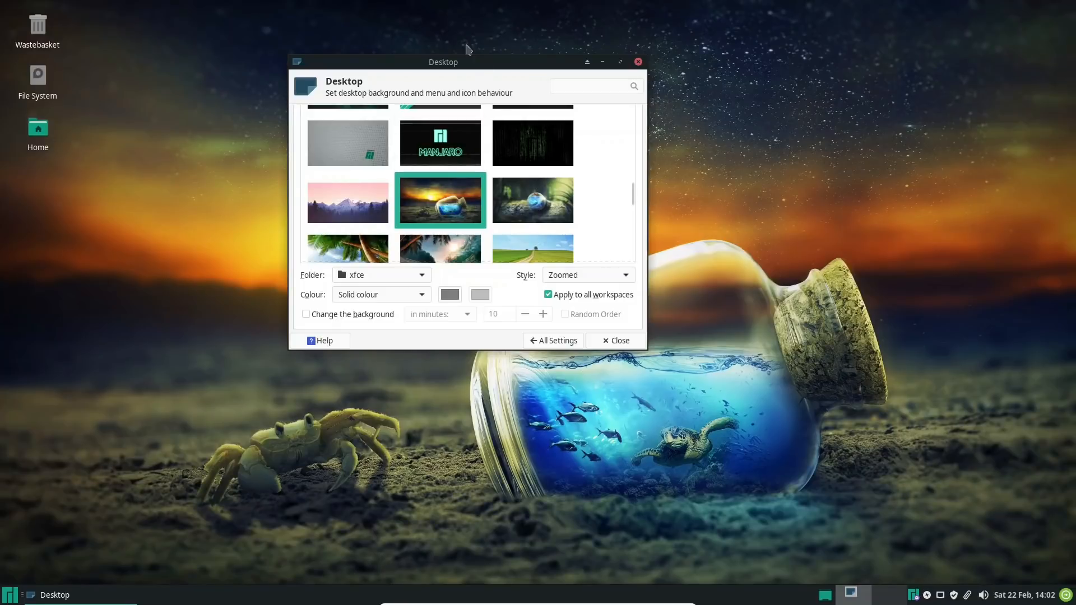
{"action": "left_click_drag", "start_coordinate": [478, 65], "coordinate": [390, 60]}
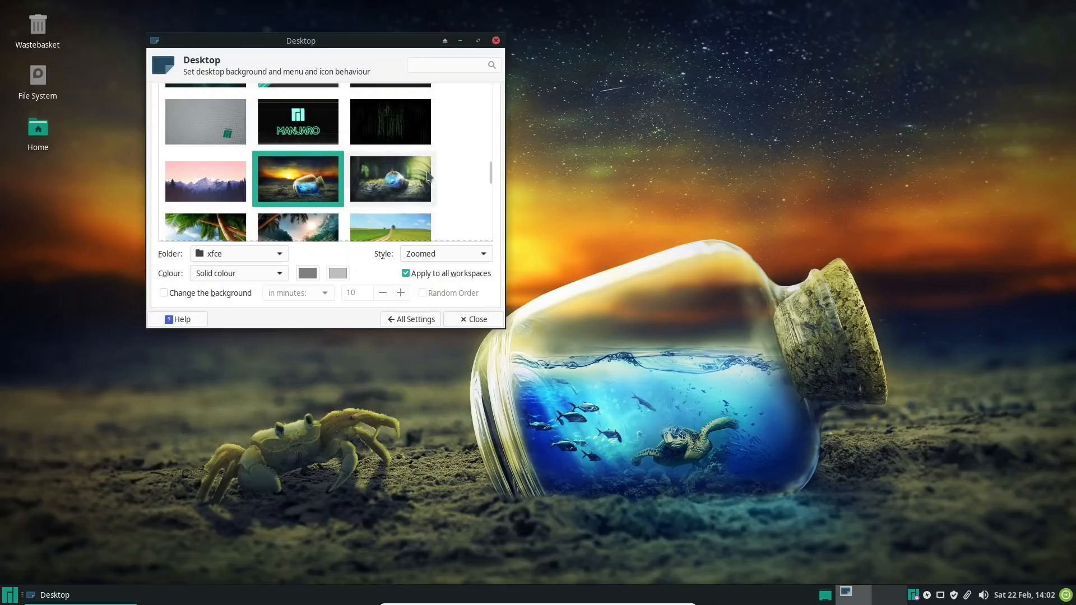
{"action": "left_click", "coordinate": [394, 177]}
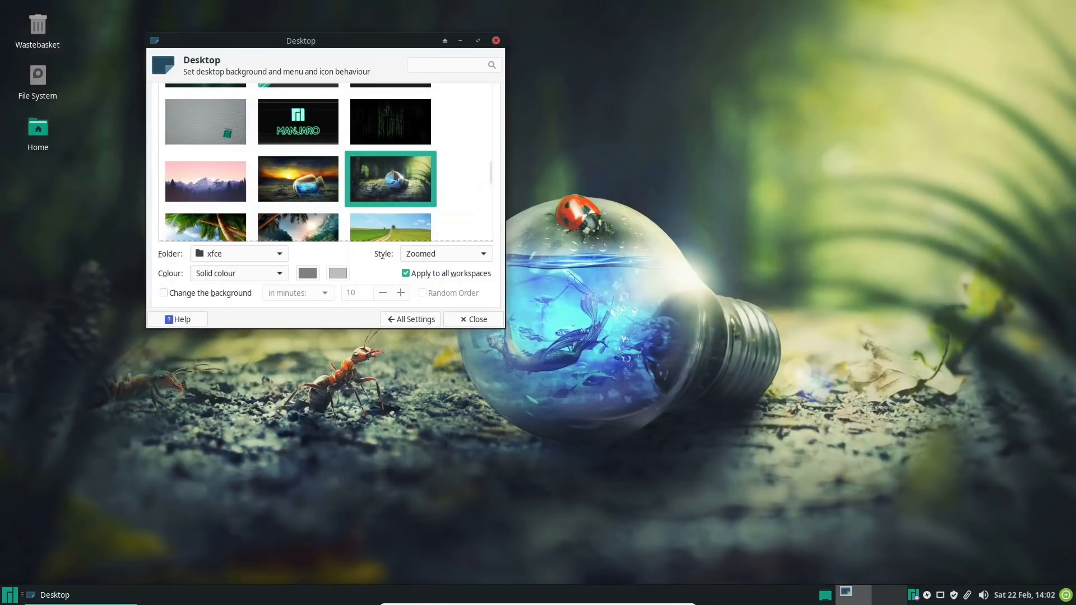
{"action": "scroll", "coordinate": [376, 178], "scroll_direction": "down", "scroll_amount": 2}
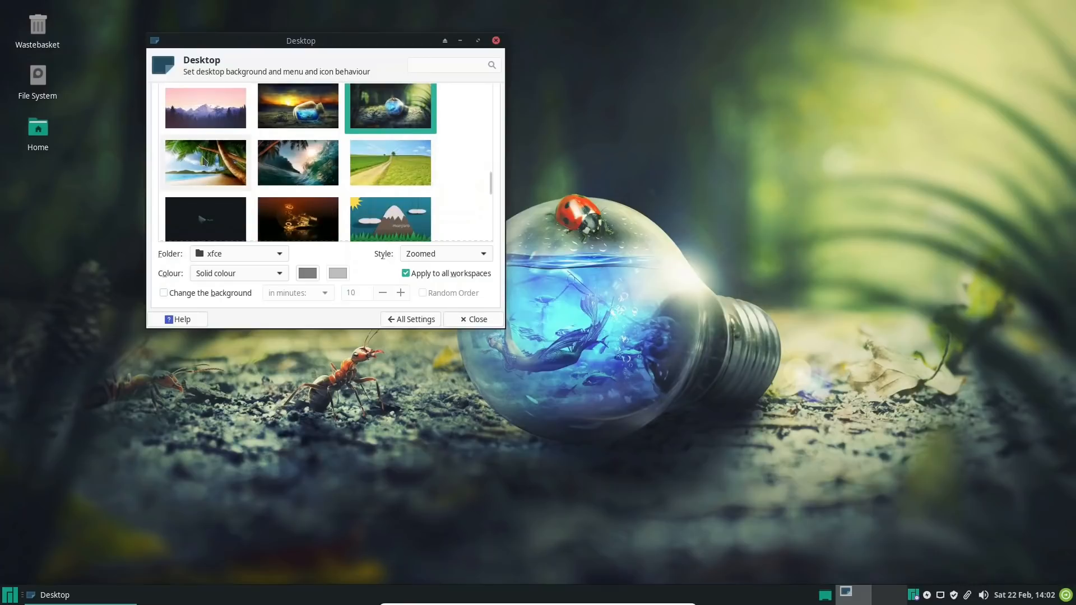
{"action": "left_click", "coordinate": [302, 167]}
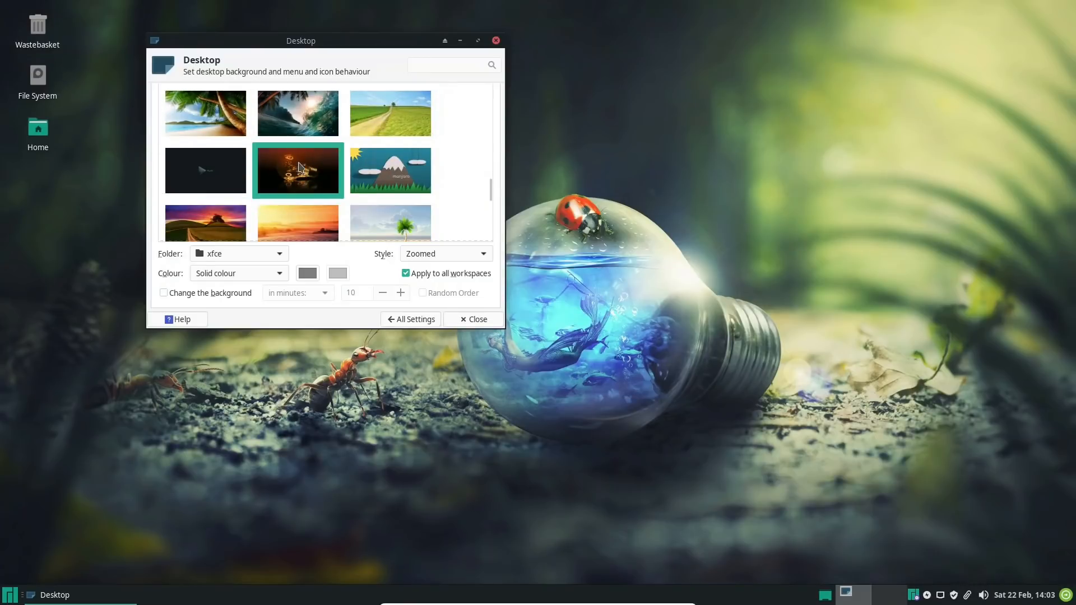
{"action": "mouse_move", "coordinate": [339, 46]}
{"action": "left_mouse_down"}
{"action": "mouse_move", "coordinate": [45, 70]}
{"action": "mouse_move", "coordinate": [336, 67]}
{"action": "left_mouse_up"}
Set the sunset wallpaper with the hilltop tree as the background, browse the remaining wallpapers, and return to the settings overview
{"action": "scroll", "coordinate": [328, 173], "scroll_direction": "down", "scroll_amount": 3}
{"action": "left_click", "coordinate": [231, 171]}
{"action": "left_click_drag", "start_coordinate": [327, 53], "coordinate": [264, 84]}
{"action": "scroll", "coordinate": [297, 173], "scroll_direction": "down", "scroll_amount": 10}
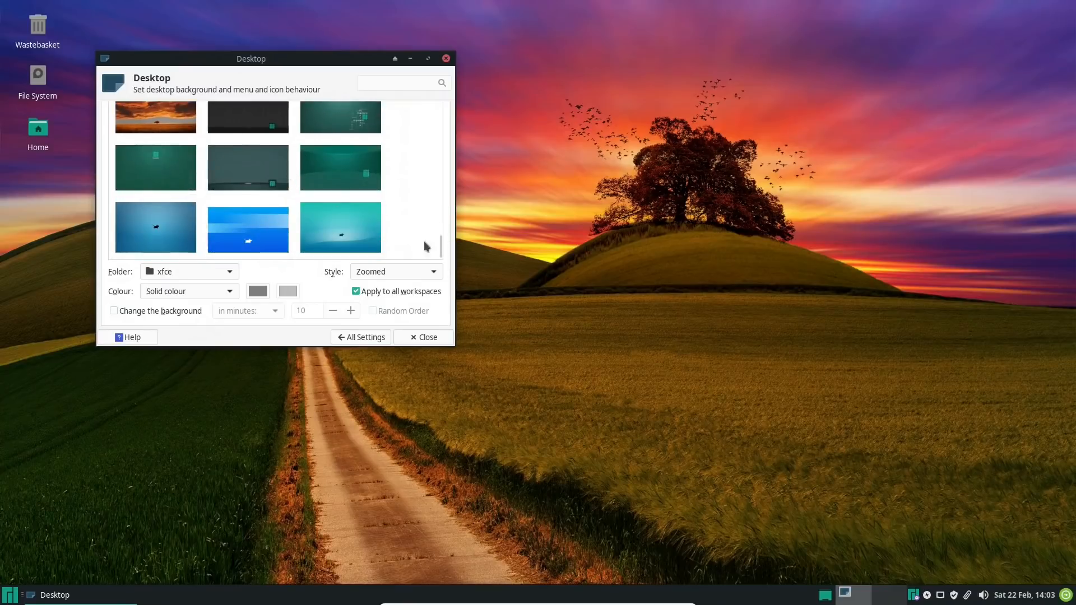
{"action": "left_click", "coordinate": [358, 337]}
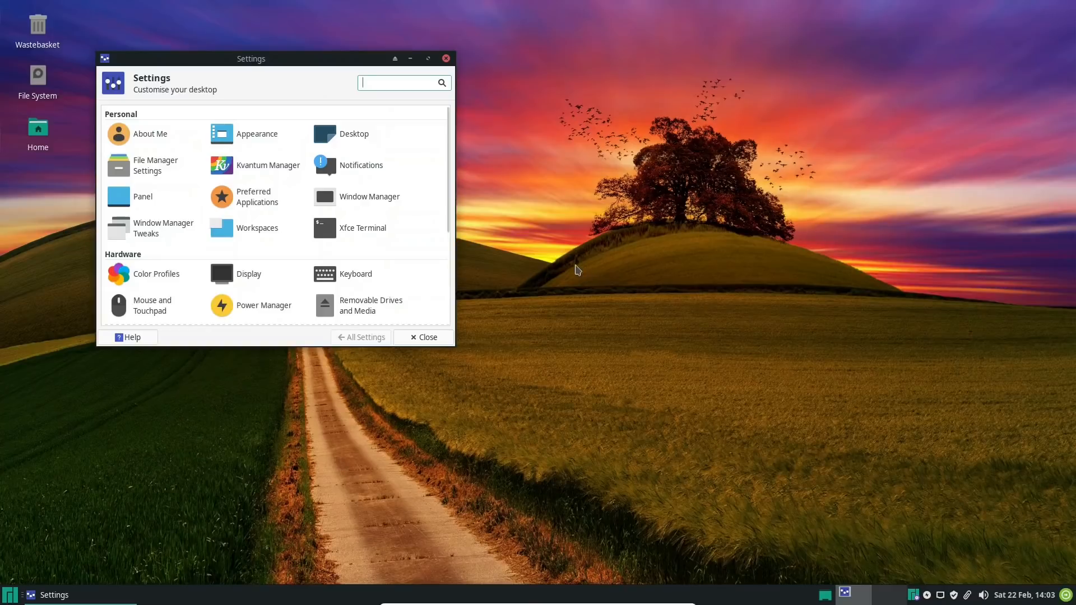
Review every section of Window Manager Tweaks from Cycling to Compositor, and return to the settings overview
{"action": "left_click_drag", "start_coordinate": [291, 62], "coordinate": [437, 78]}
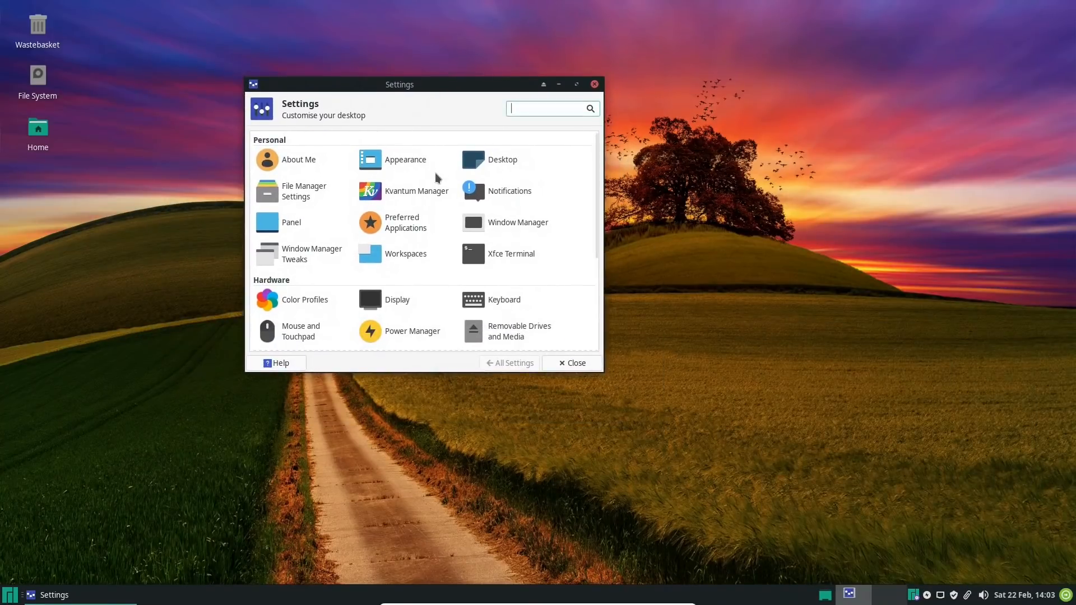
{"action": "left_click", "coordinate": [294, 254]}
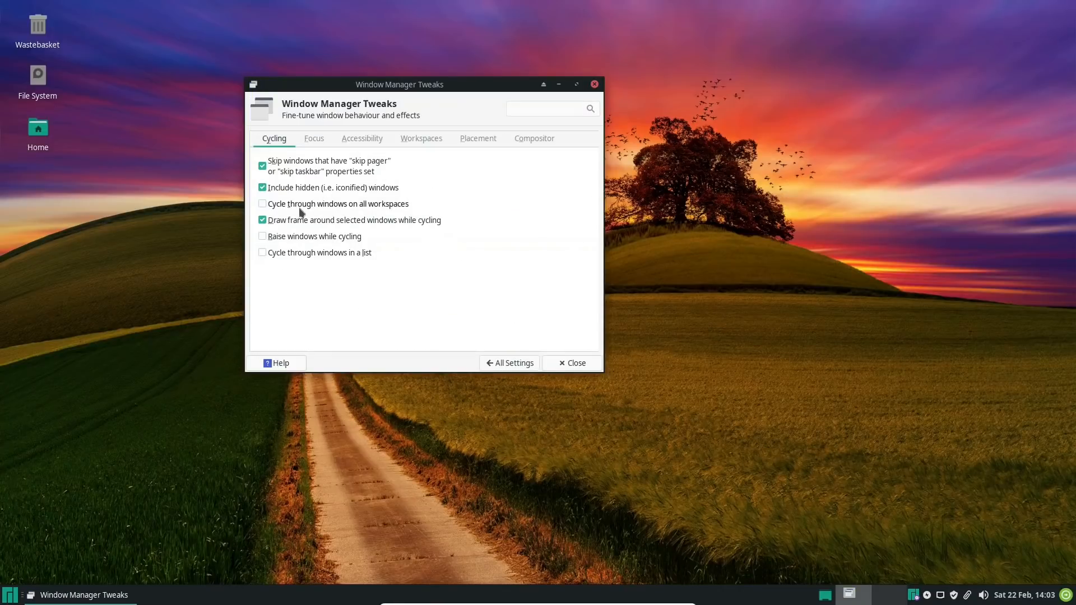
{"action": "left_click", "coordinate": [314, 139]}
{"action": "left_click", "coordinate": [362, 139]}
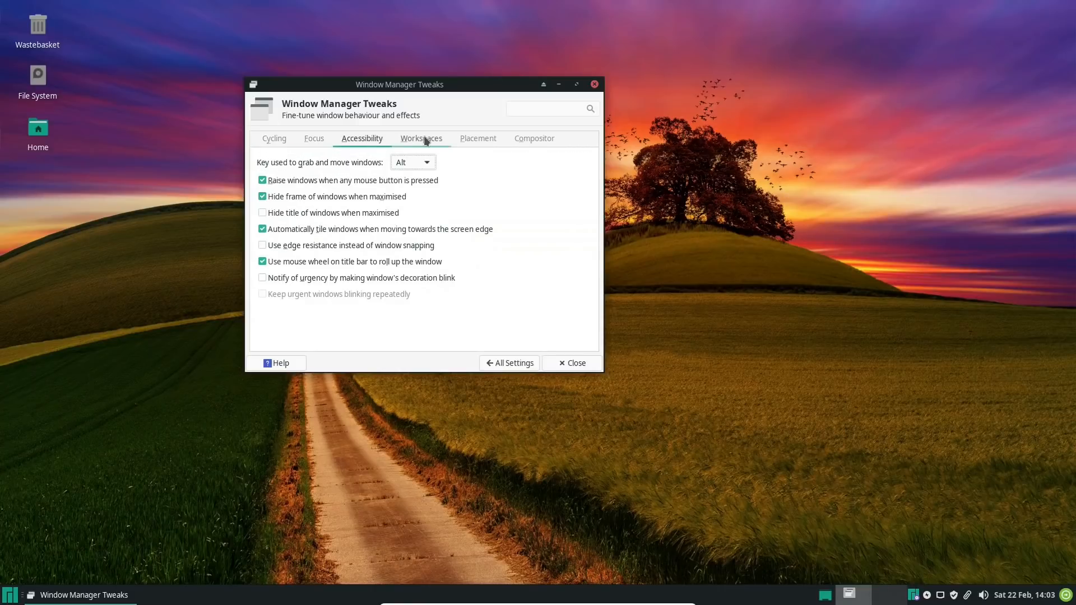
{"action": "left_click", "coordinate": [423, 137]}
{"action": "left_click", "coordinate": [489, 137]}
{"action": "left_click", "coordinate": [548, 136]}
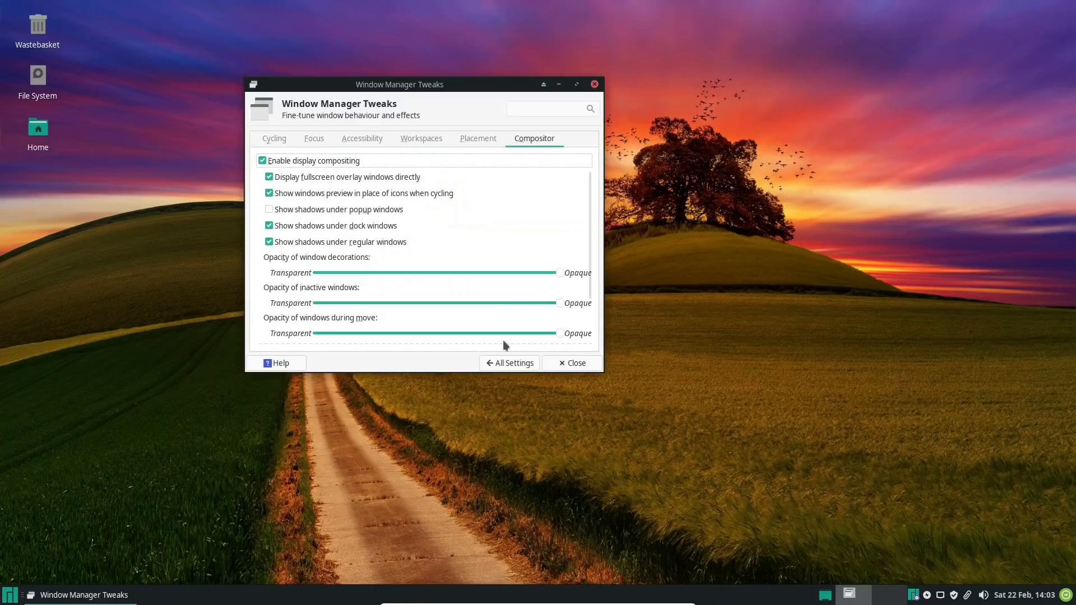
{"action": "left_click", "coordinate": [513, 363]}
Check the general Power Manager settings, and look through the System and Other categories in the settings overview
{"action": "scroll", "coordinate": [426, 236], "scroll_direction": "down", "scroll_amount": 3}
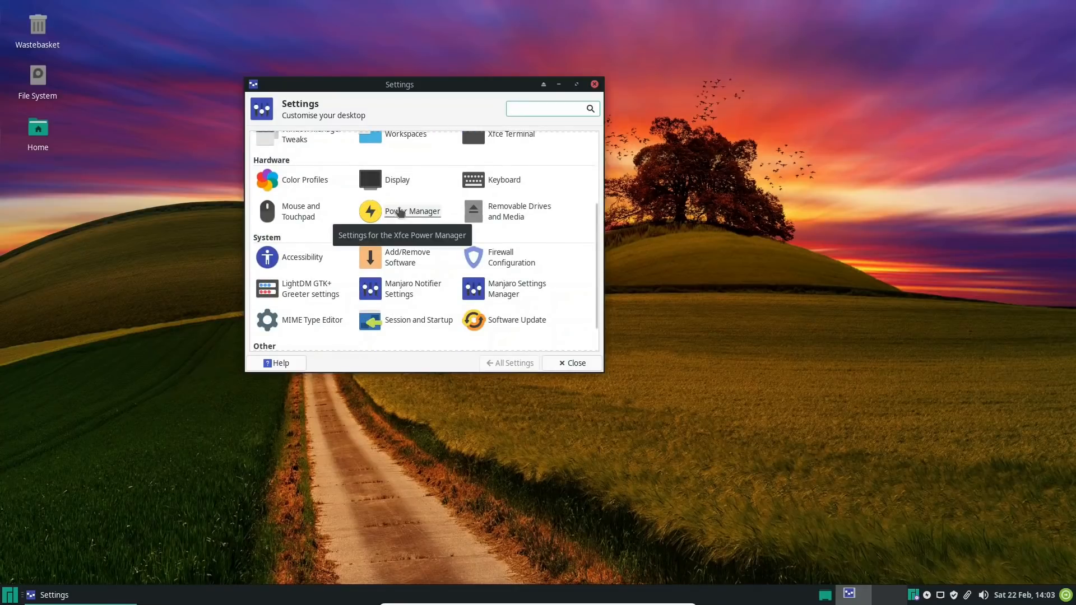
{"action": "left_click", "coordinate": [399, 213]}
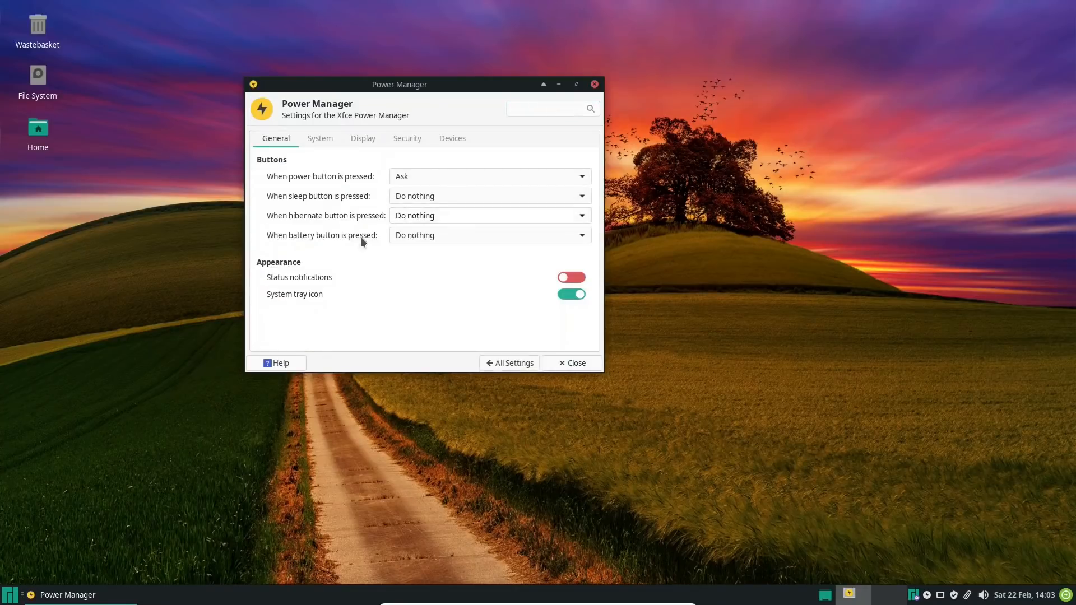
{"action": "left_click", "coordinate": [521, 363]}
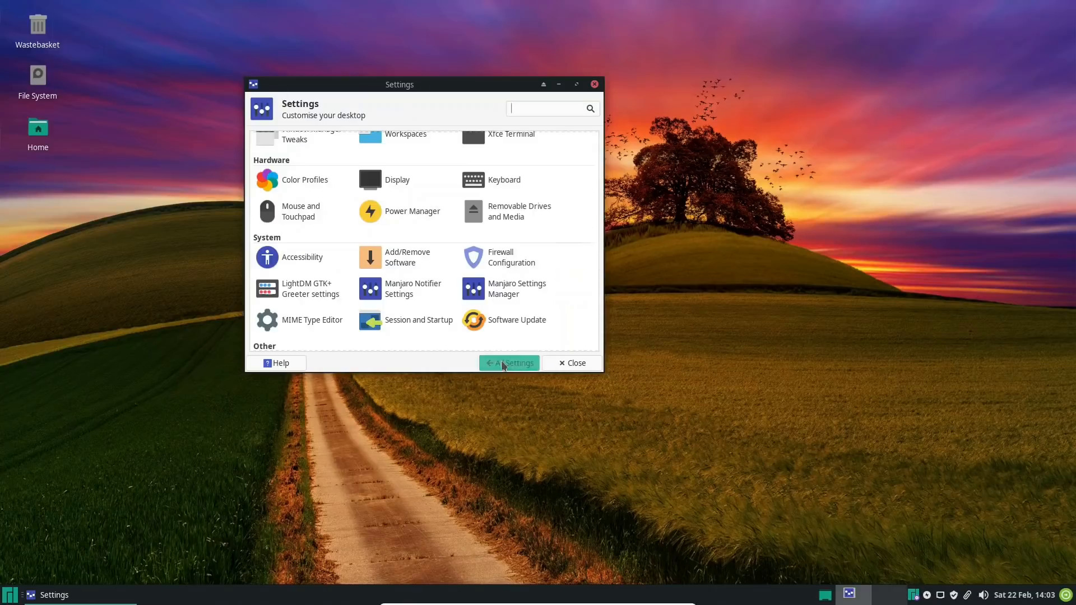
{"action": "scroll", "coordinate": [396, 274], "scroll_direction": "down", "scroll_amount": 1}
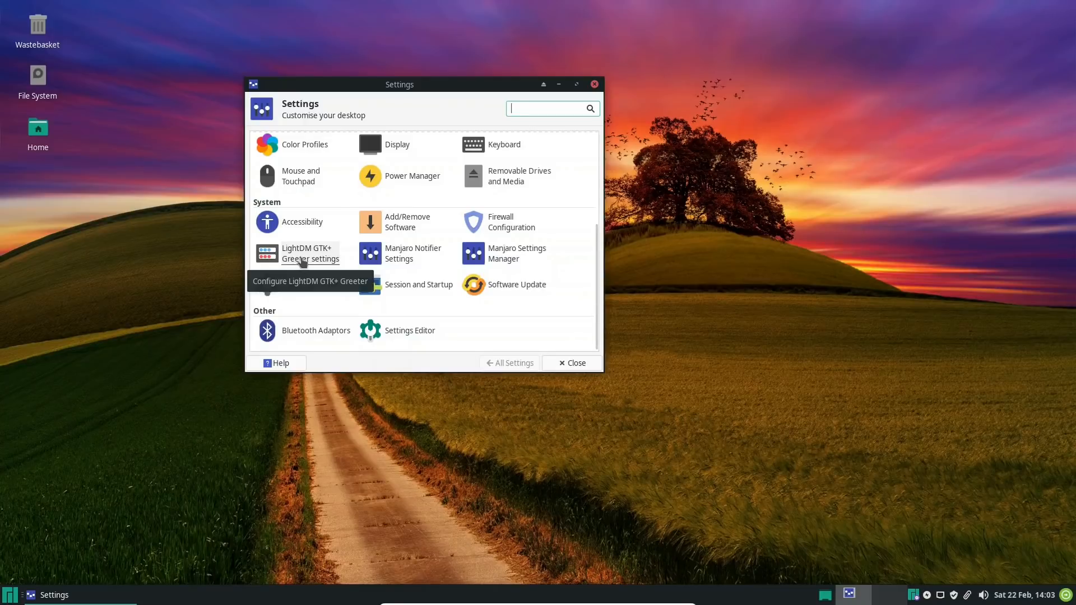
Check for software updates, and view the package manager's version information while the check runs
{"action": "left_click", "coordinate": [496, 284]}
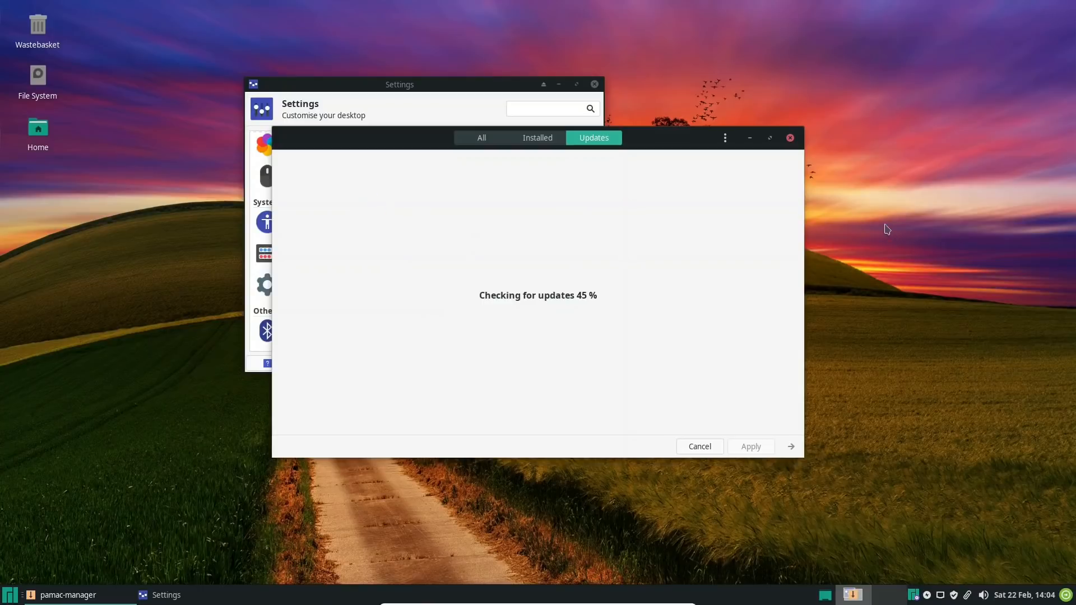
{"action": "left_click", "coordinate": [726, 139]}
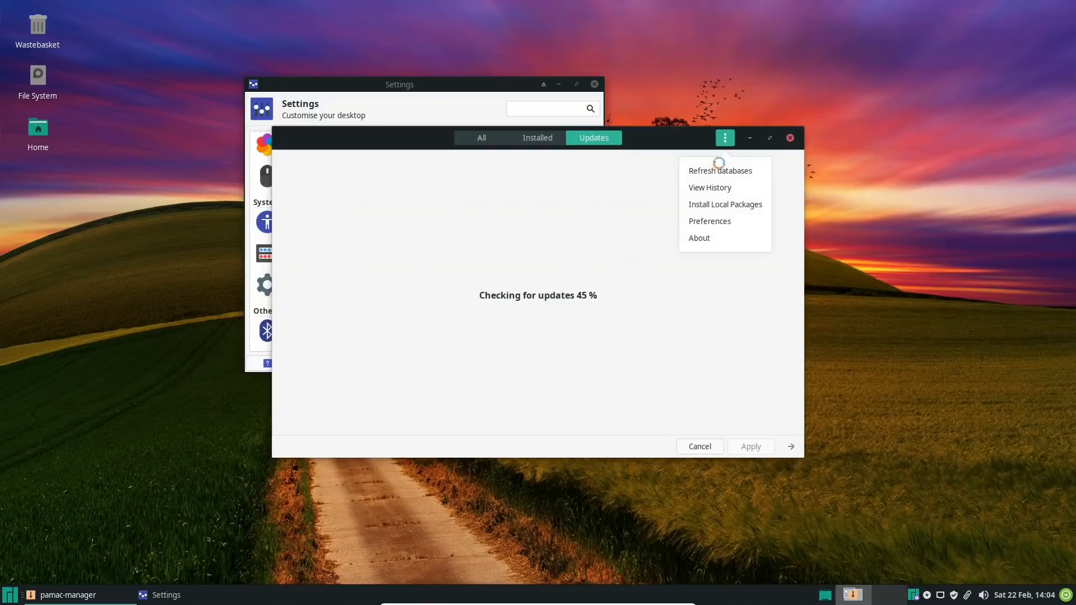
{"action": "left_click", "coordinate": [702, 237]}
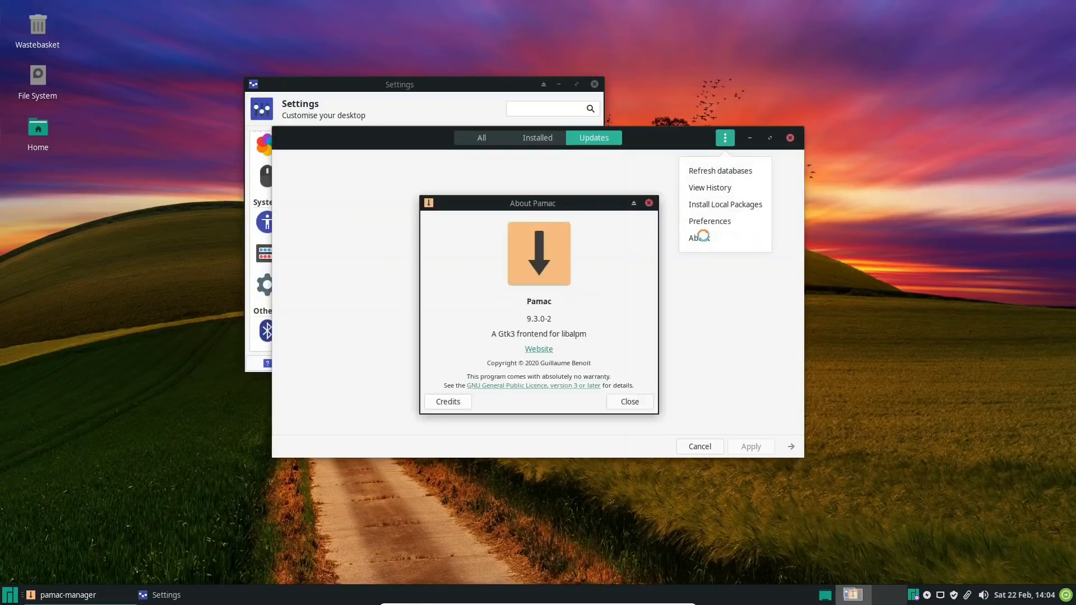
{"action": "left_click", "coordinate": [630, 402]}
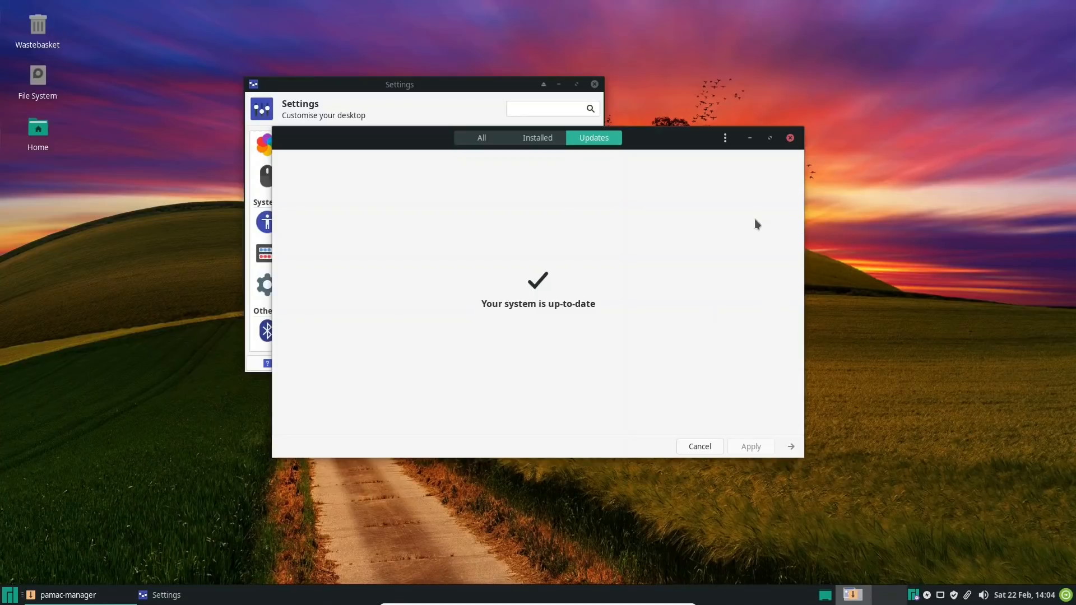
Show all available packages, and open the package manager's preferences, authenticating with the account password
{"action": "left_click", "coordinate": [457, 138]}
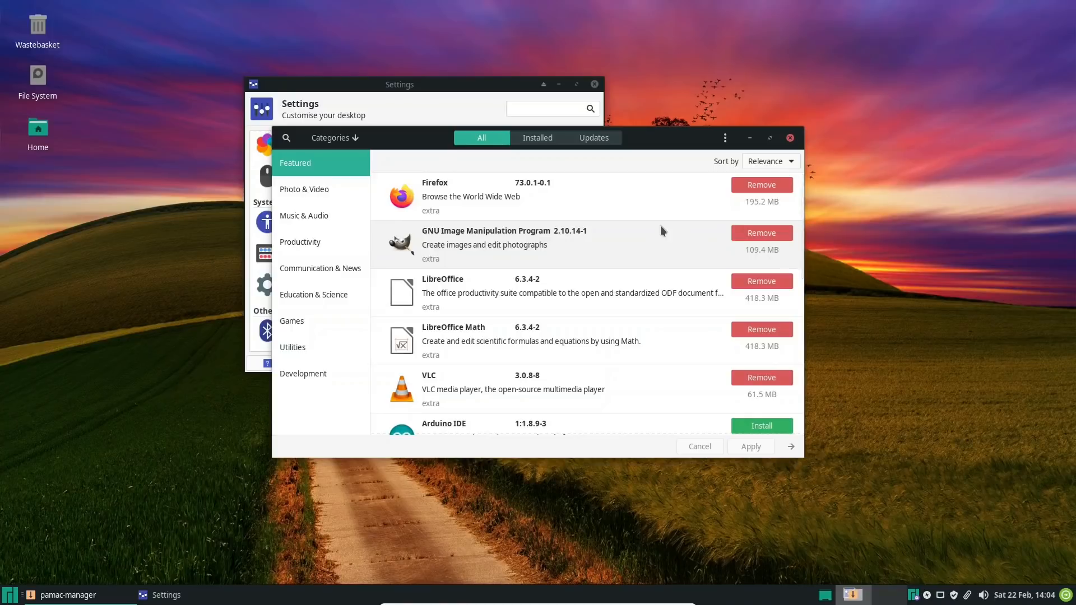
{"action": "left_click", "coordinate": [725, 140]}
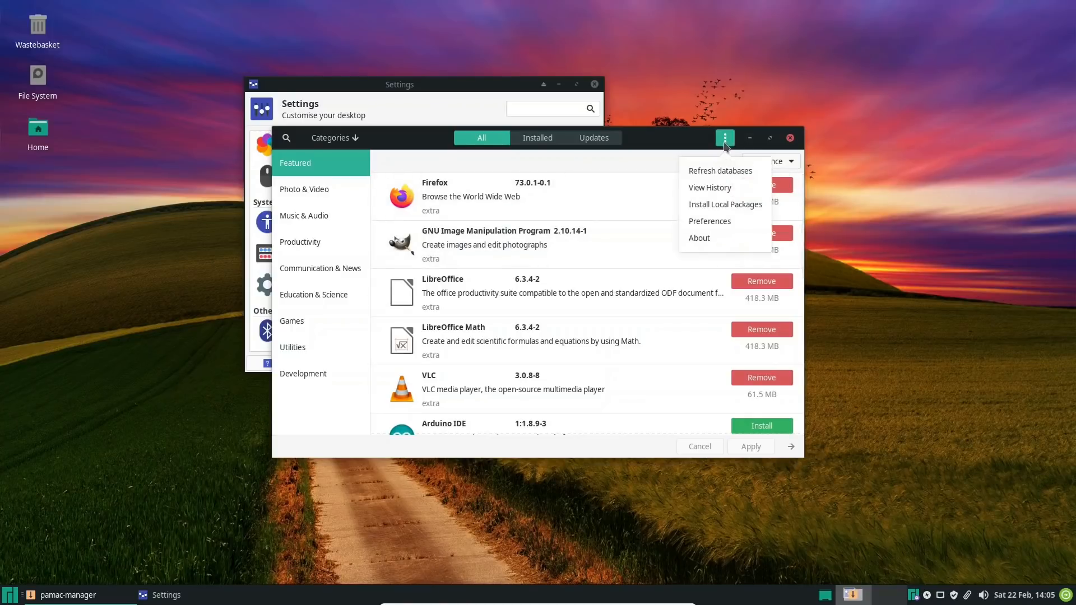
{"action": "left_click", "coordinate": [710, 222]}
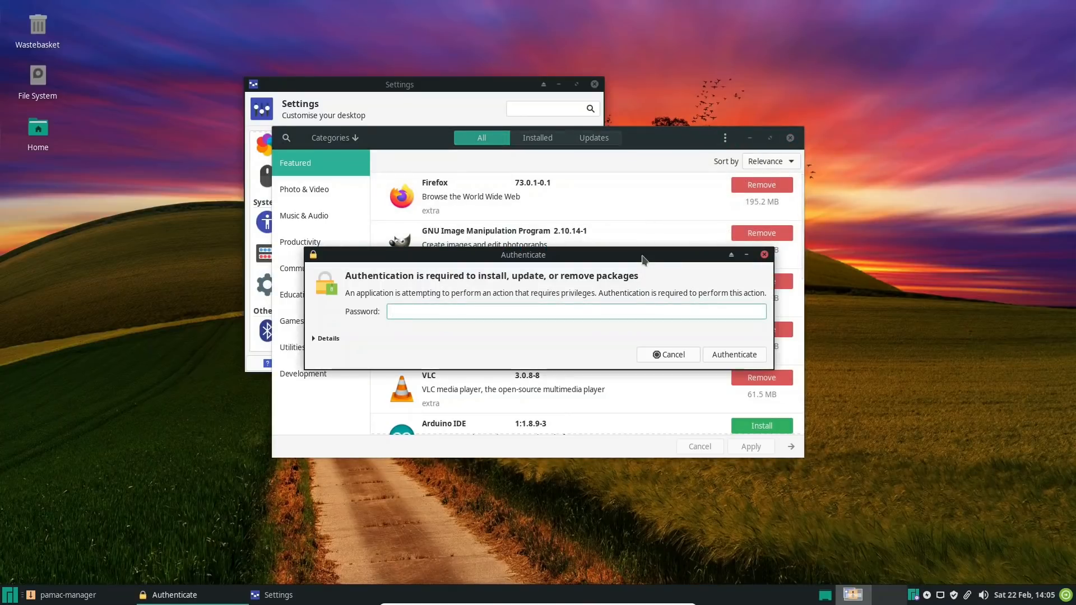
{"action": "type", "text": "•••••••••"}
{"action": "key", "text": "Return"}
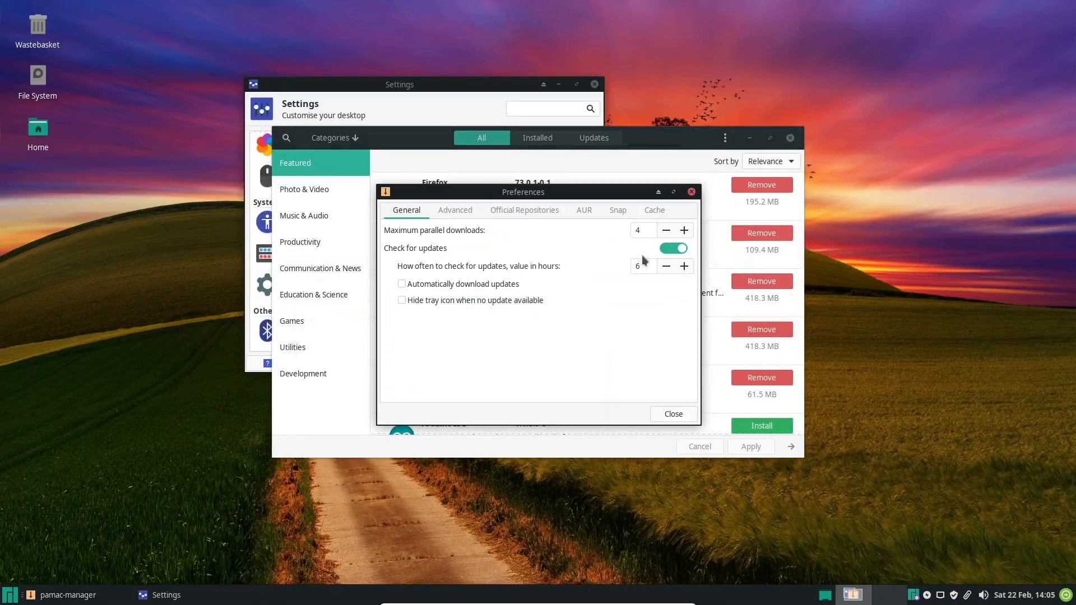
Review the Advanced, Official Repositories, AUR and Snap preferences, and close the preferences without changing anything
{"action": "left_click", "coordinate": [463, 211]}
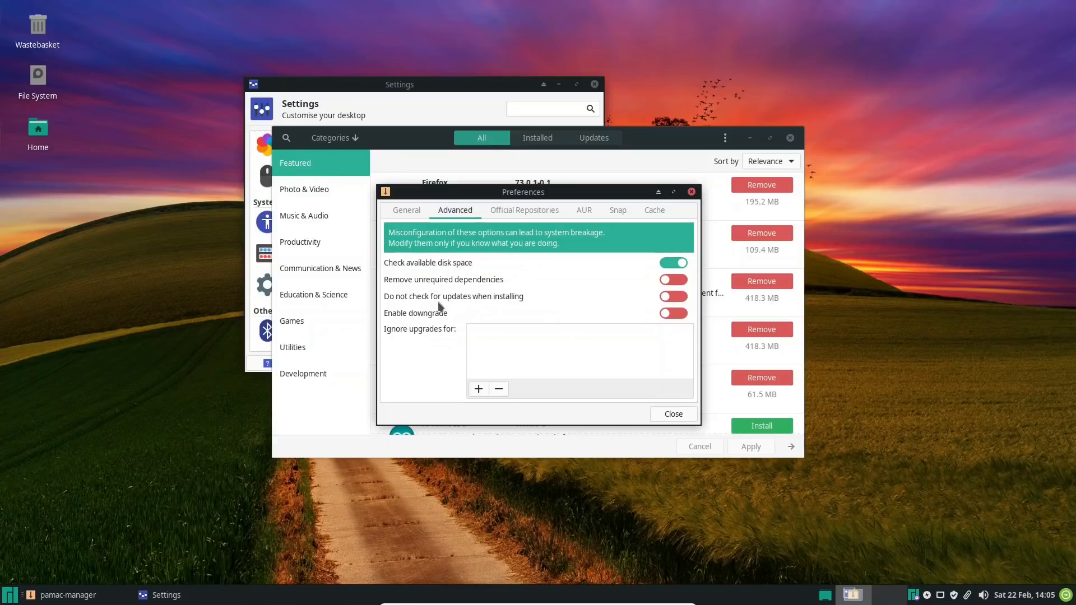
{"action": "left_click", "coordinate": [511, 209]}
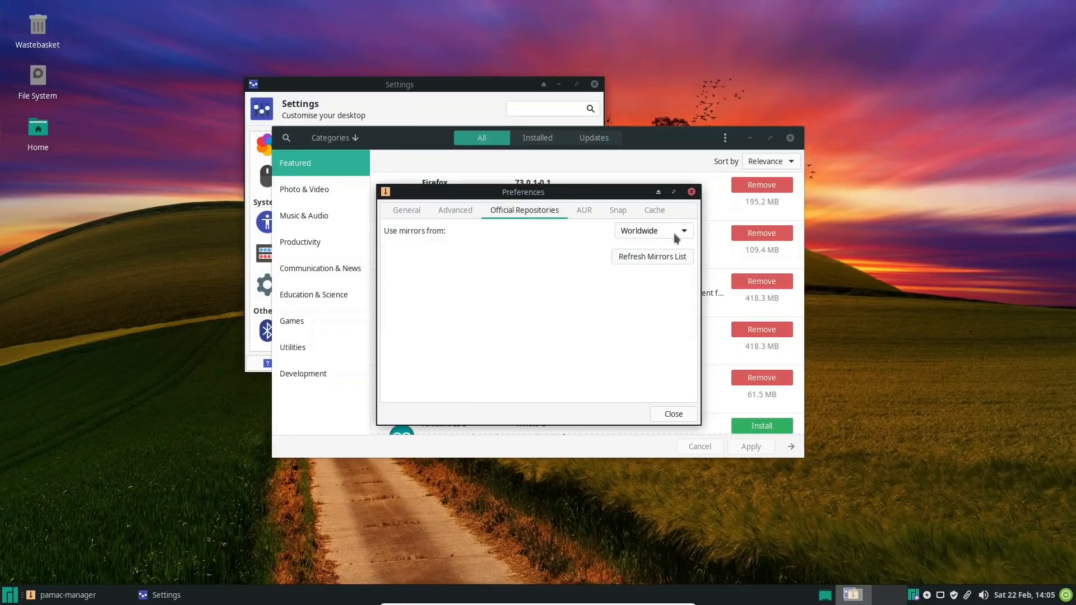
{"action": "left_click", "coordinate": [584, 212]}
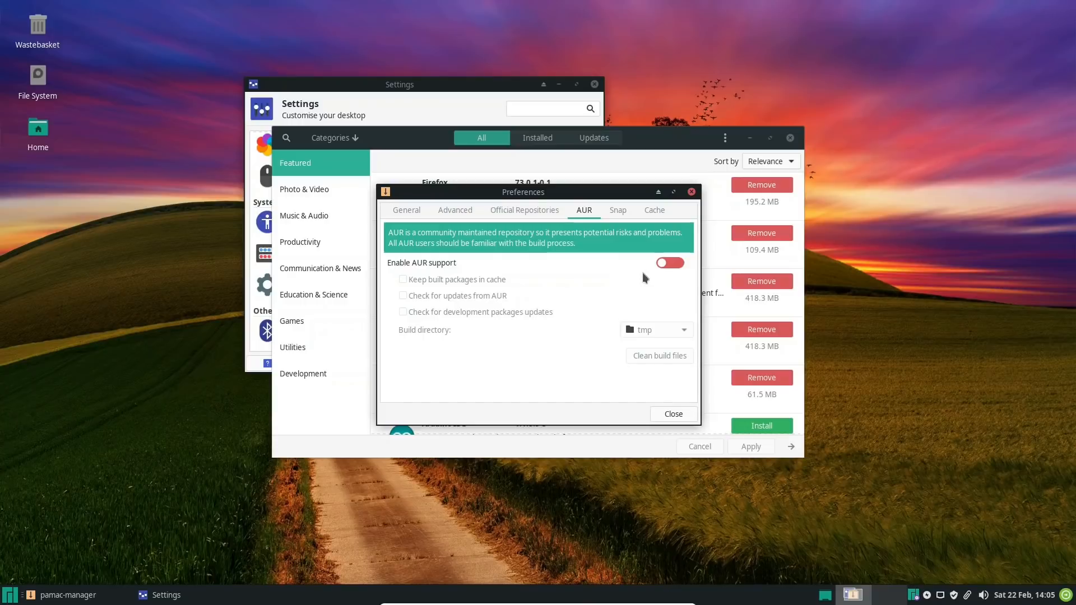
{"action": "left_click", "coordinate": [618, 208]}
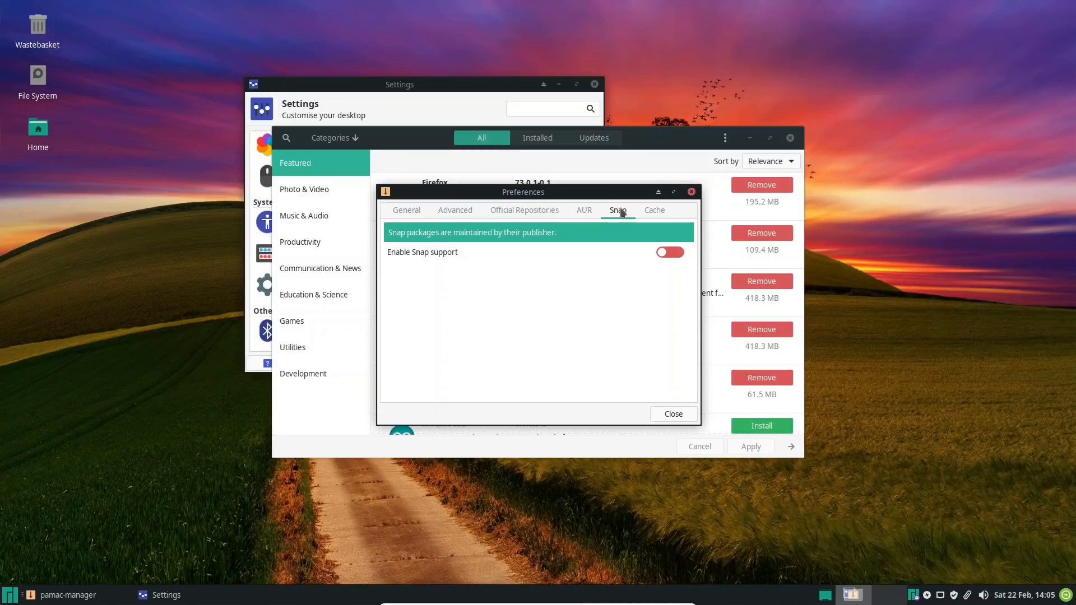
{"action": "left_click", "coordinate": [692, 192]}
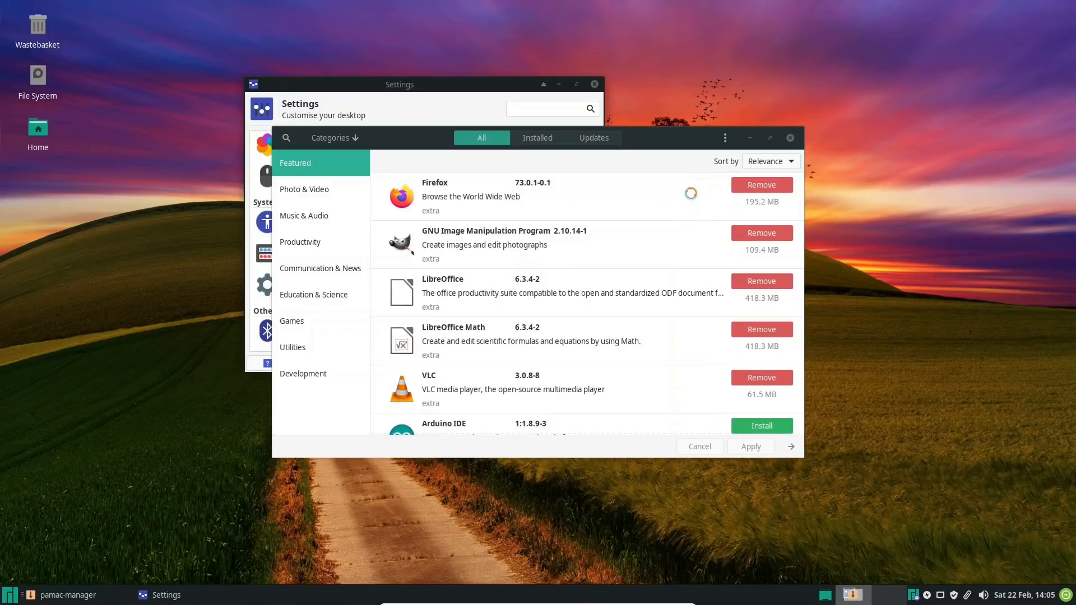
Search the packages for snapd and flatpak, and close the package manager
{"action": "left_click", "coordinate": [287, 138]}
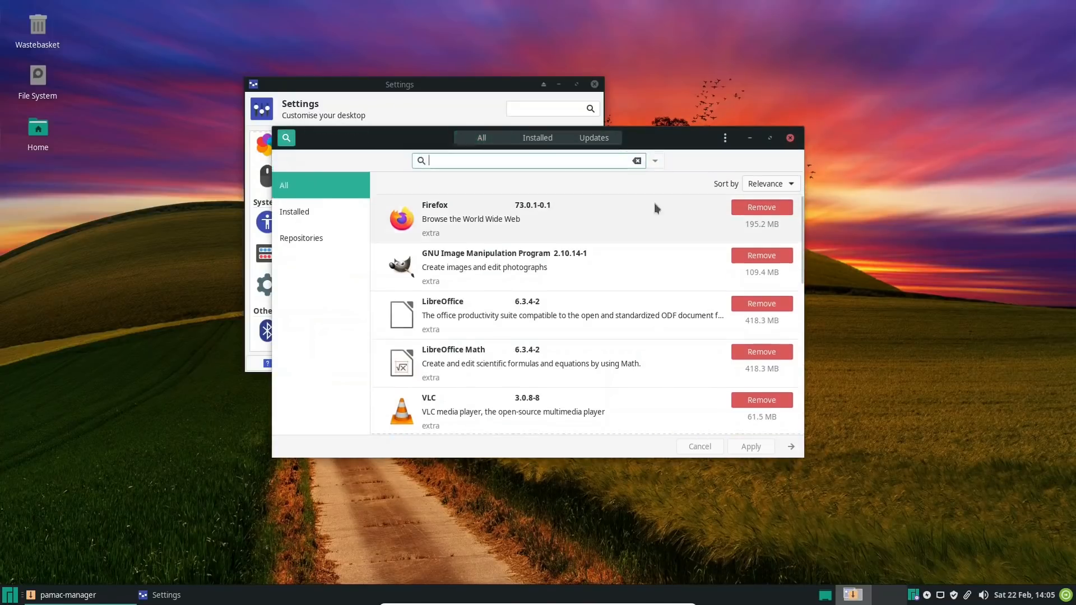
{"action": "type", "text": "snapd"}
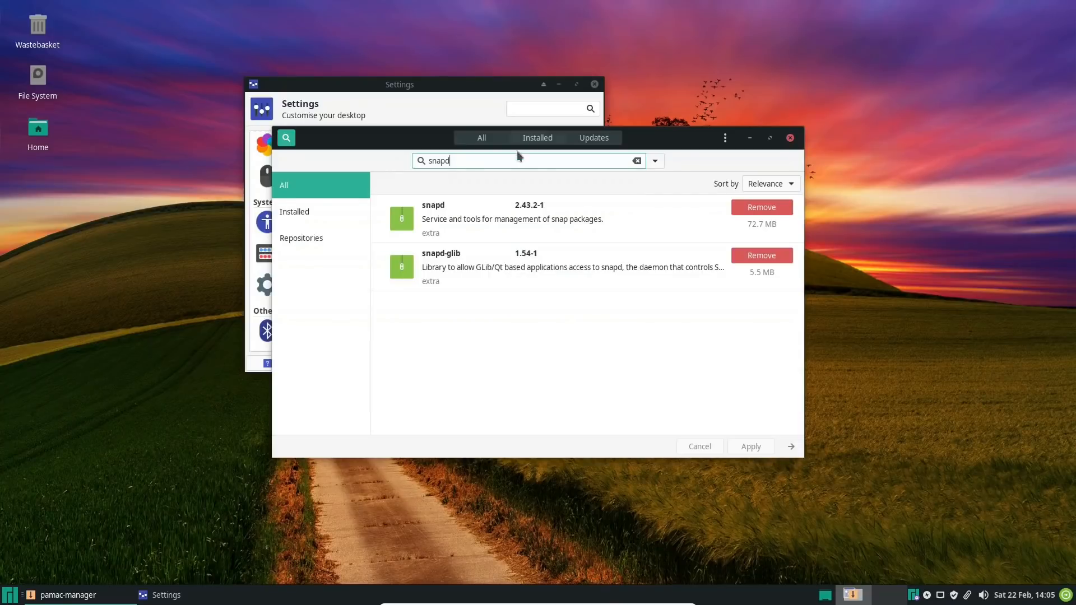
{"action": "left_click_drag", "start_coordinate": [483, 161], "coordinate": [366, 122]}
{"action": "type", "text": "flatpak"}
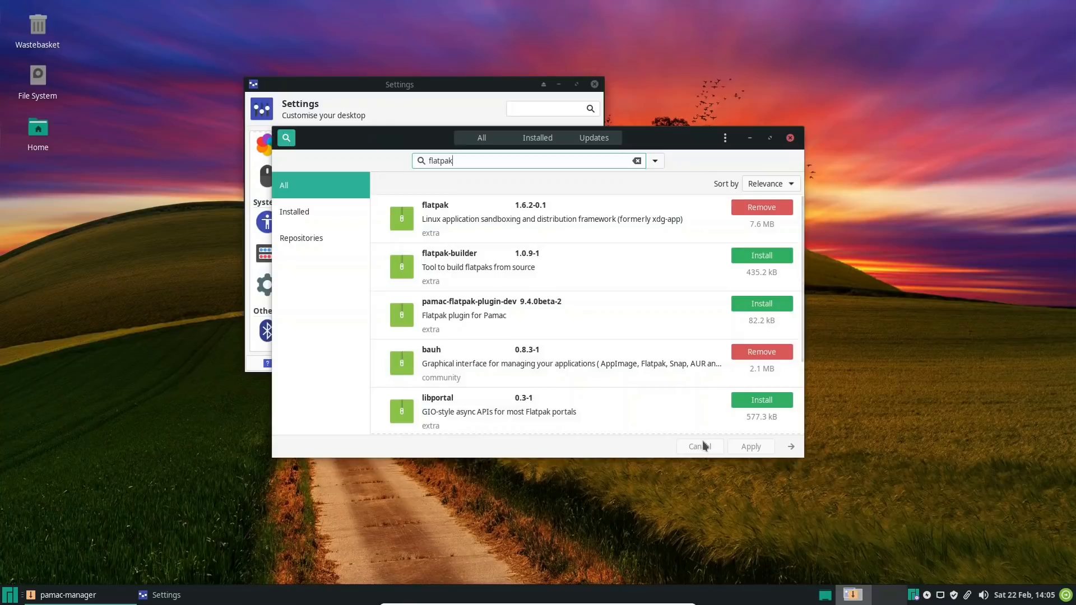
{"action": "left_click", "coordinate": [790, 138]}
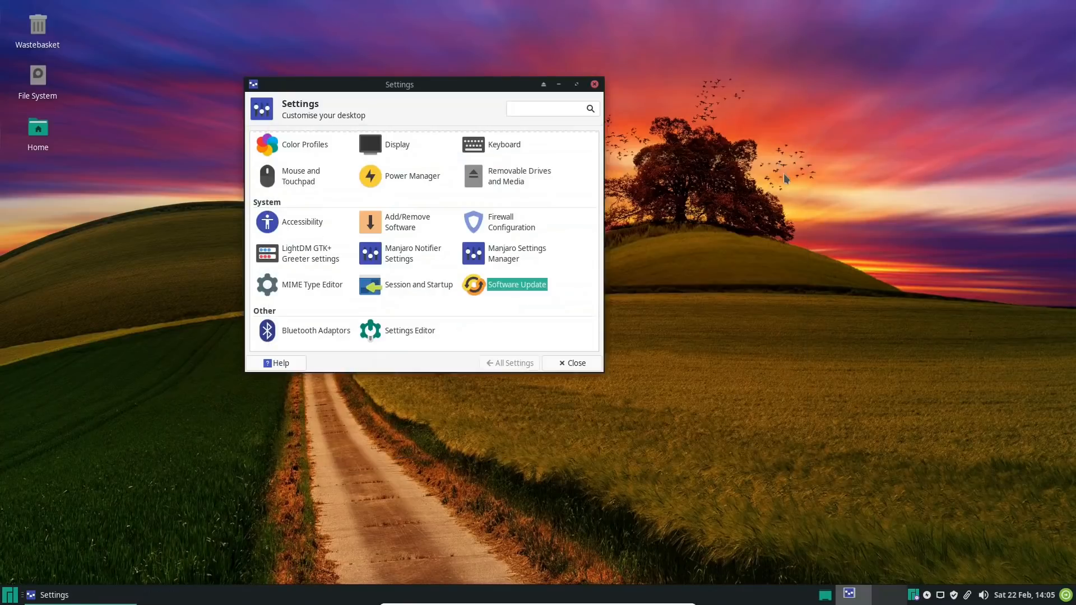
Browse the Accessories applications, dismiss the application list, and close the Settings window
{"action": "left_click", "coordinate": [8, 597]}
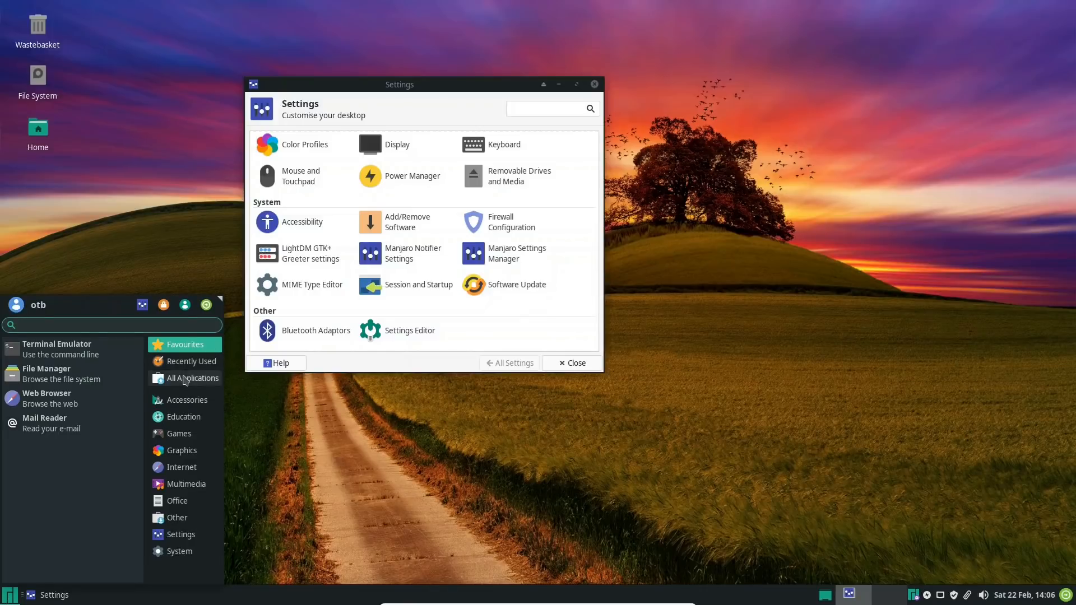
{"action": "left_click", "coordinate": [175, 400]}
{"action": "scroll", "coordinate": [82, 365], "scroll_direction": "down", "scroll_amount": 8}
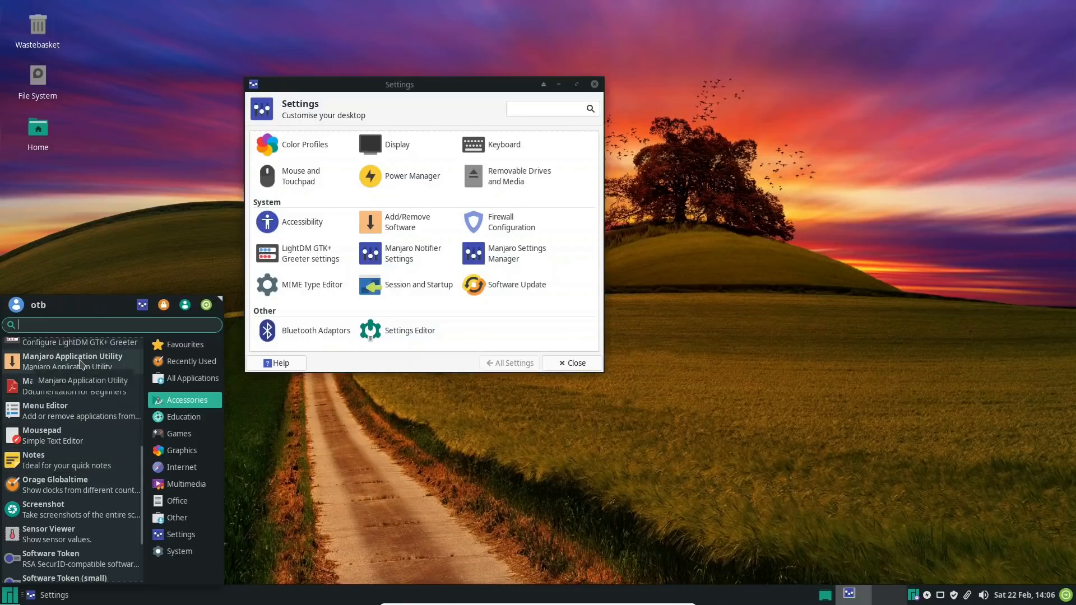
{"action": "left_click", "coordinate": [469, 440]}
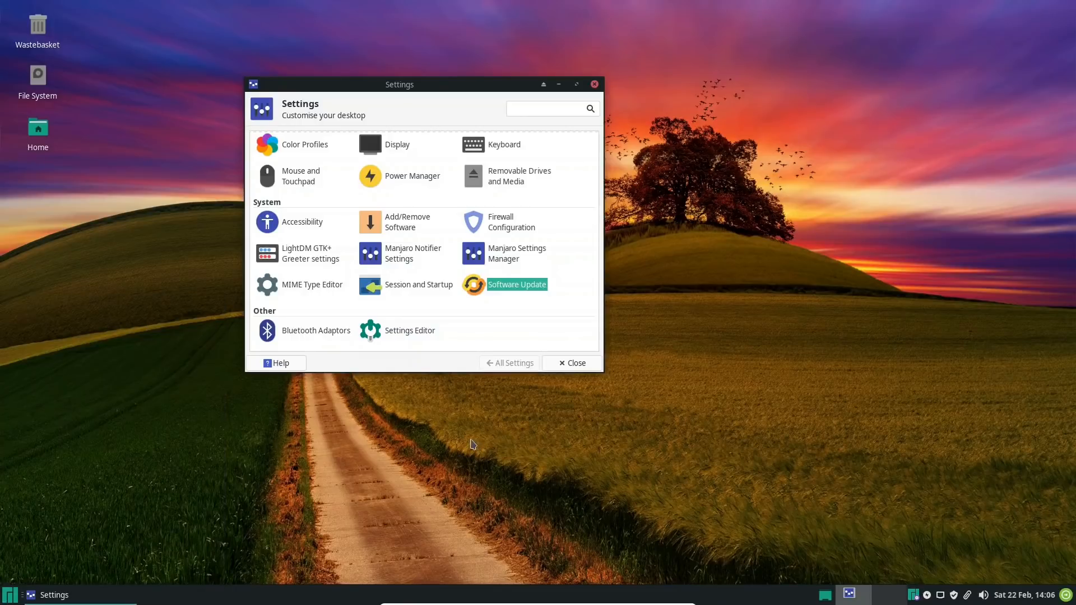
{"action": "scroll", "coordinate": [415, 185], "scroll_direction": "up", "scroll_amount": 5}
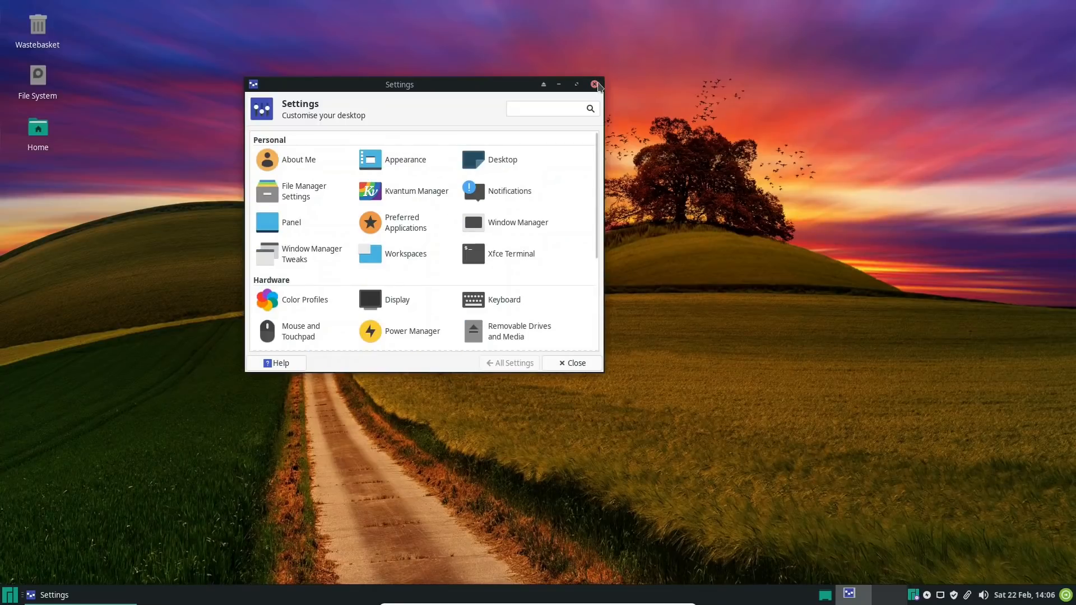
{"action": "left_click", "coordinate": [595, 85]}
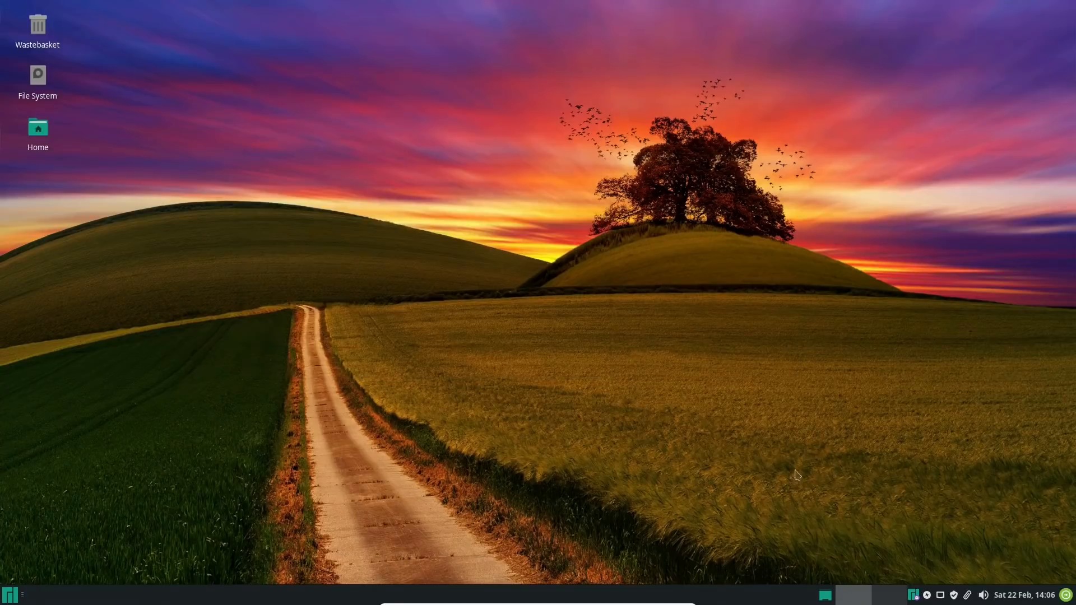
Open the Home folder and the File System from the desktop, and place the two file manager windows side by side
{"action": "left_click", "coordinate": [826, 598]}
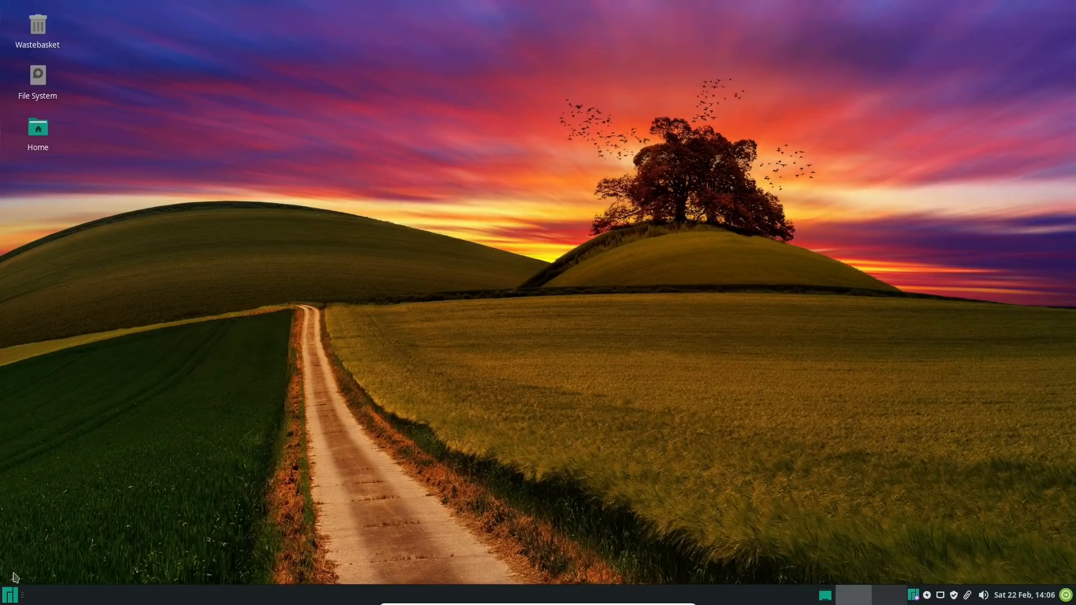
{"action": "double_click", "coordinate": [48, 140]}
{"action": "double_click", "coordinate": [48, 79]}
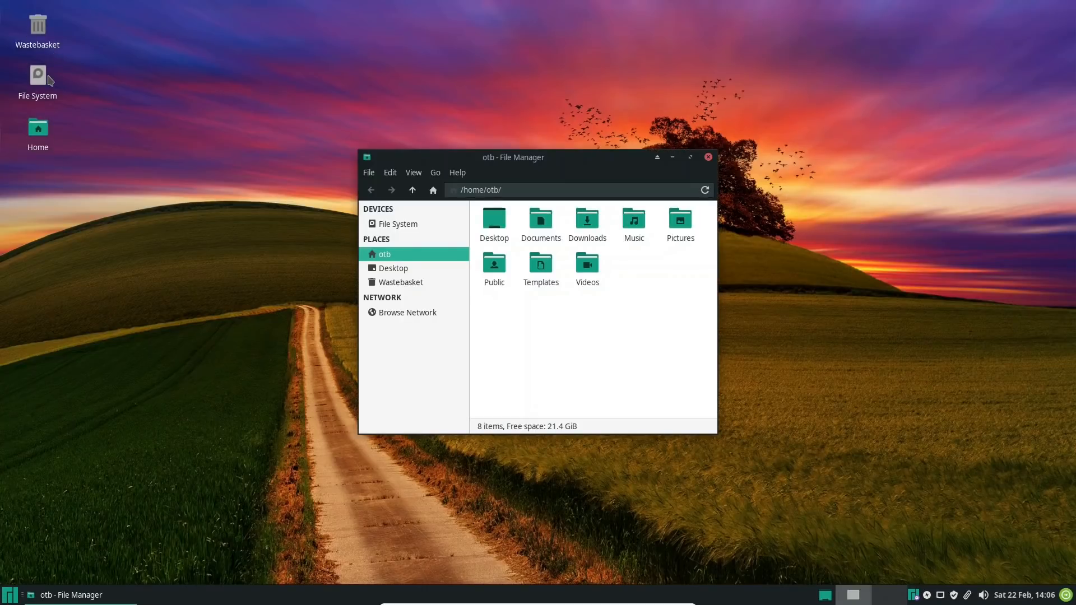
{"action": "left_click_drag", "start_coordinate": [598, 159], "coordinate": [267, 133]}
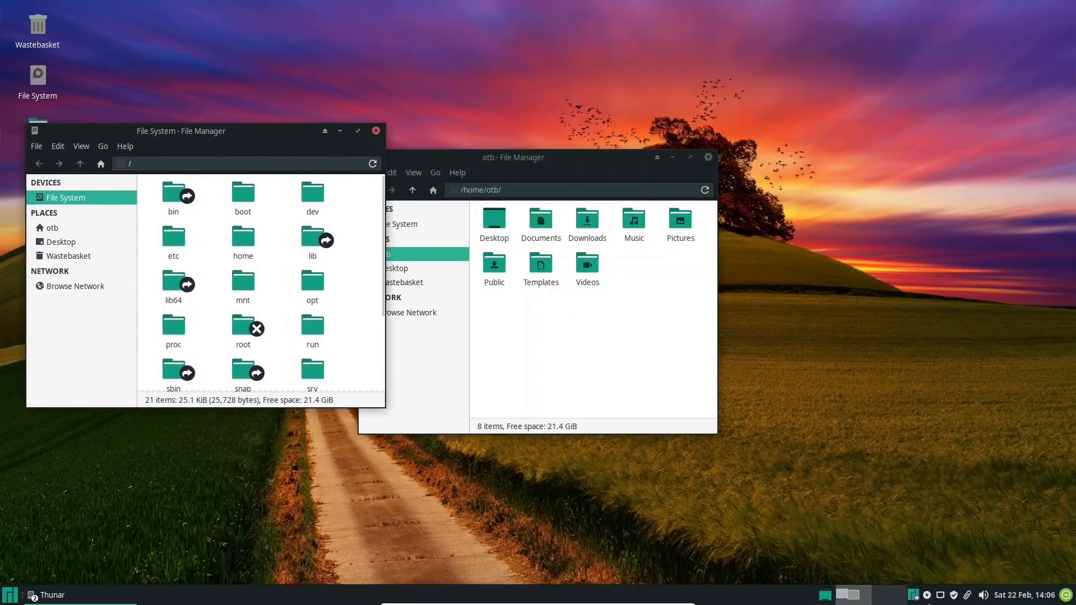
Minimise both file manager windows to show the desktop, and view the grouped list of open Thunar windows
{"action": "left_click", "coordinate": [826, 595]}
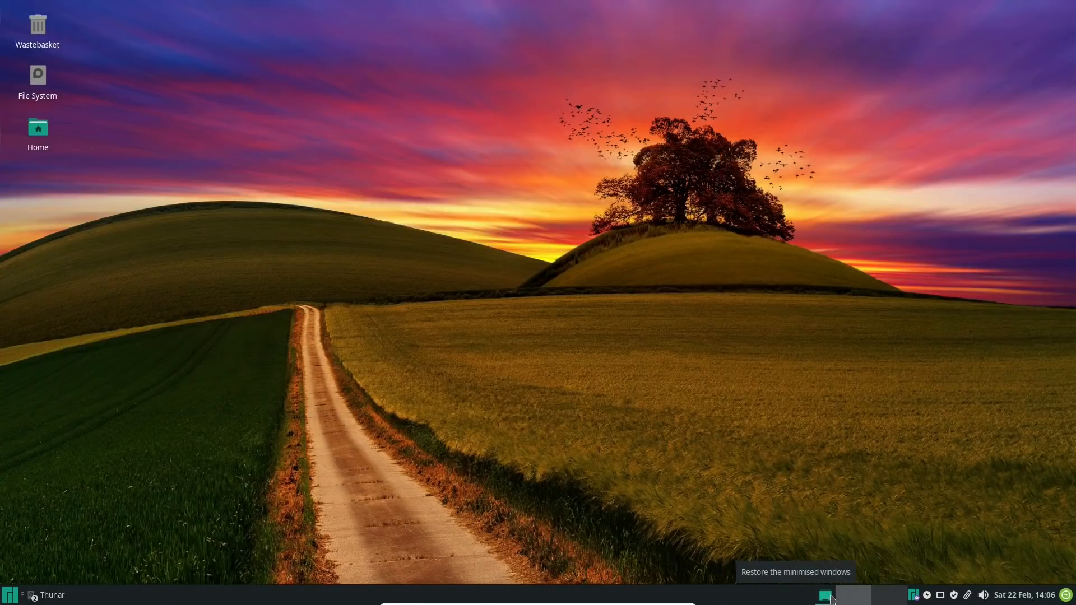
{"action": "left_click", "coordinate": [832, 600]}
{"action": "left_click", "coordinate": [830, 597]}
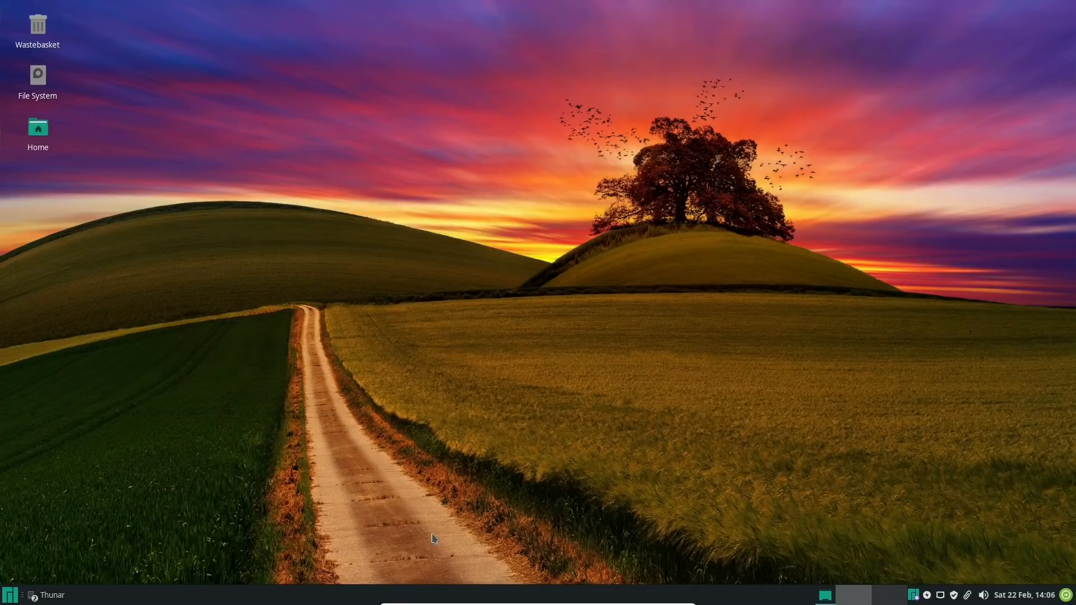
{"action": "left_click", "coordinate": [48, 601]}
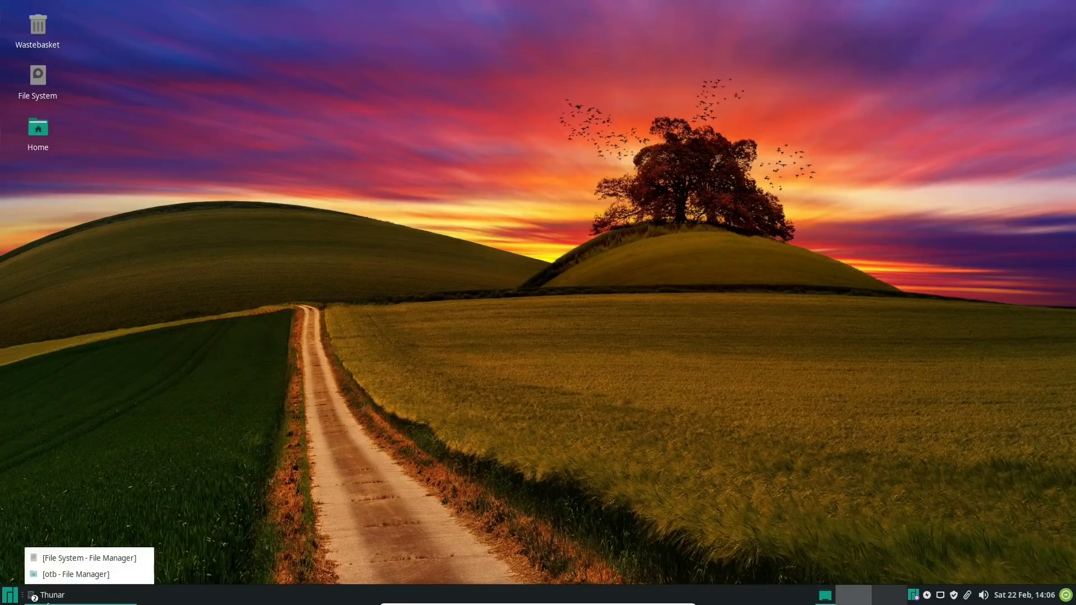
{"action": "left_click", "coordinate": [144, 599]}
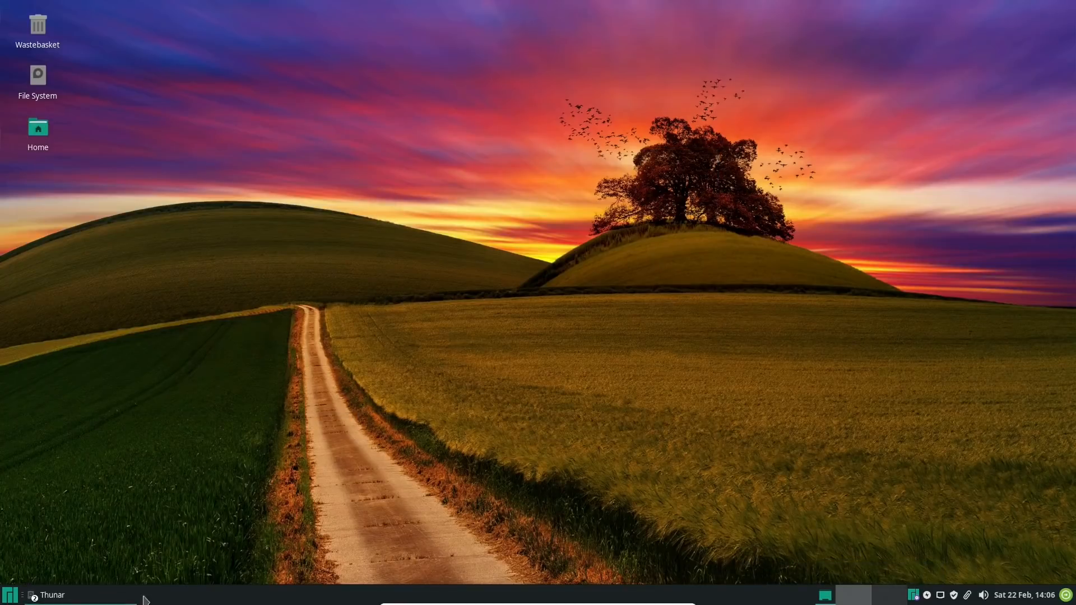
Open the Kernels section of Manjaro Settings Manager from its notifier, and look through the available Linux kernels
{"action": "right_click", "coordinate": [915, 600]}
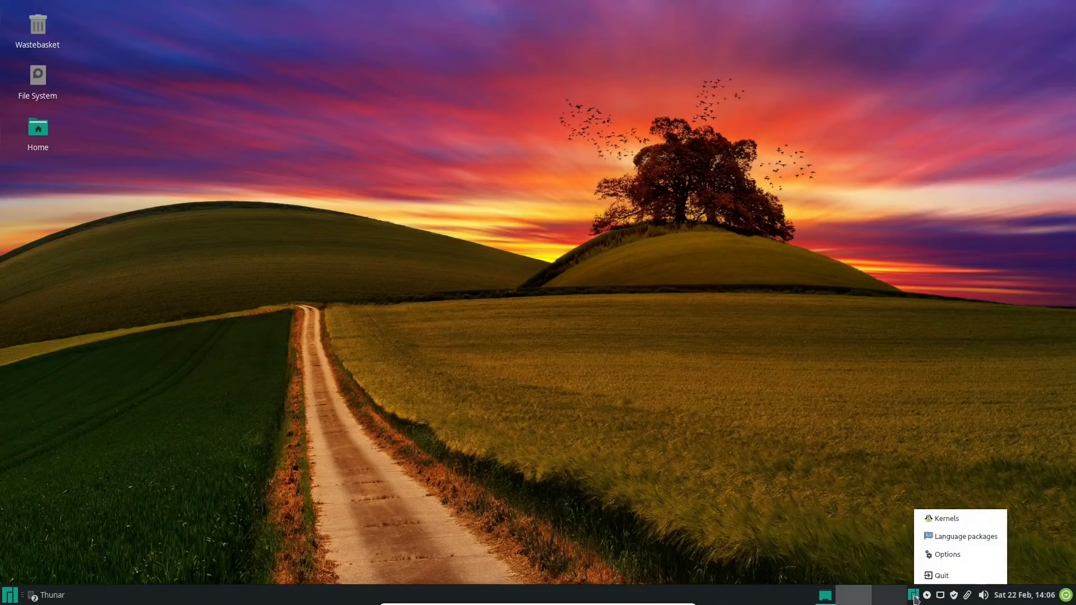
{"action": "left_click", "coordinate": [942, 520]}
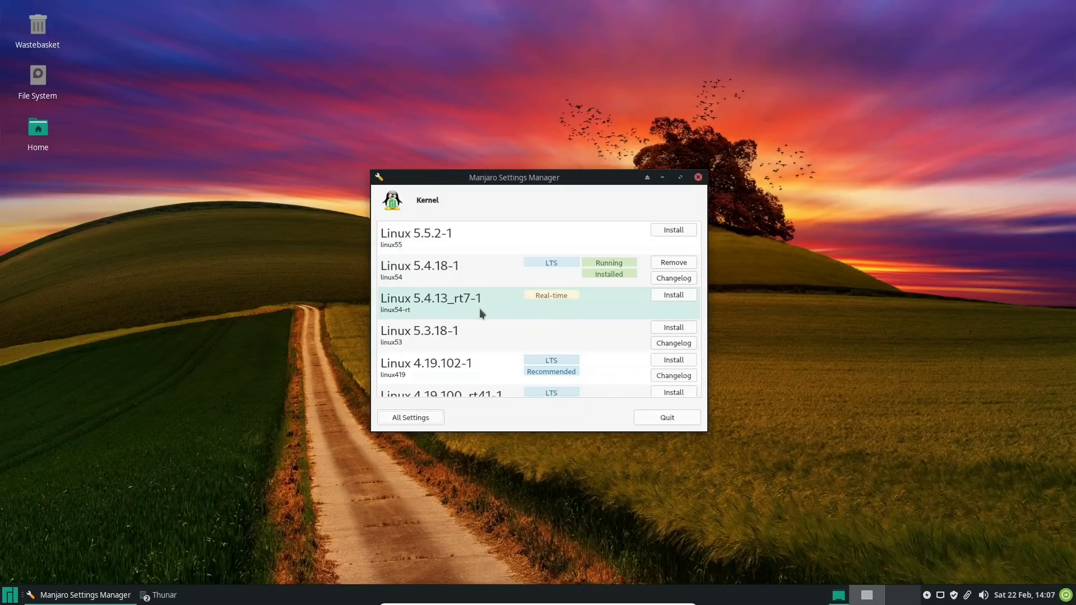
{"action": "scroll", "coordinate": [479, 308], "scroll_direction": "down", "scroll_amount": 5}
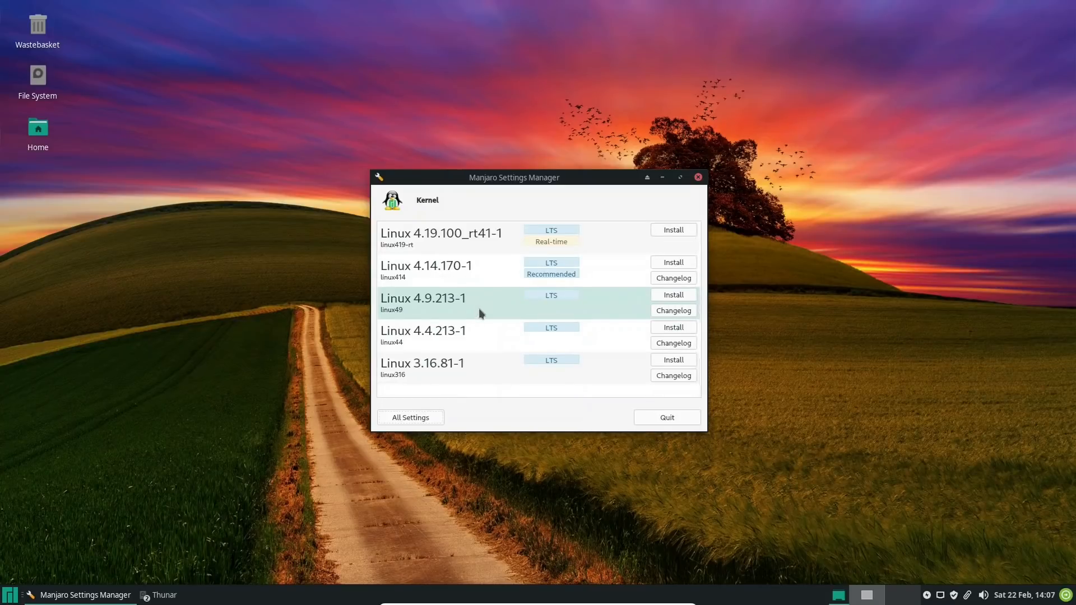
{"action": "scroll", "coordinate": [479, 308], "scroll_direction": "up", "scroll_amount": 5}
{"action": "scroll", "coordinate": [479, 308], "scroll_direction": "down", "scroll_amount": 5}
Try to install the Linux 4.9.213-1 kernel, confirming the installation and authenticating with the account password
{"action": "left_click", "coordinate": [676, 297]}
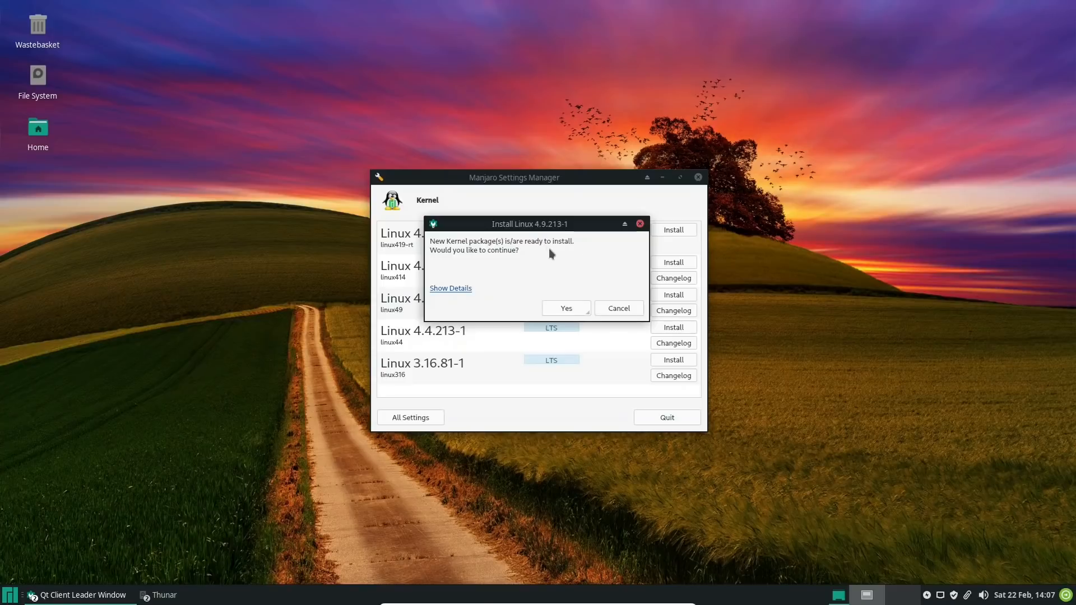
{"action": "left_click", "coordinate": [566, 310]}
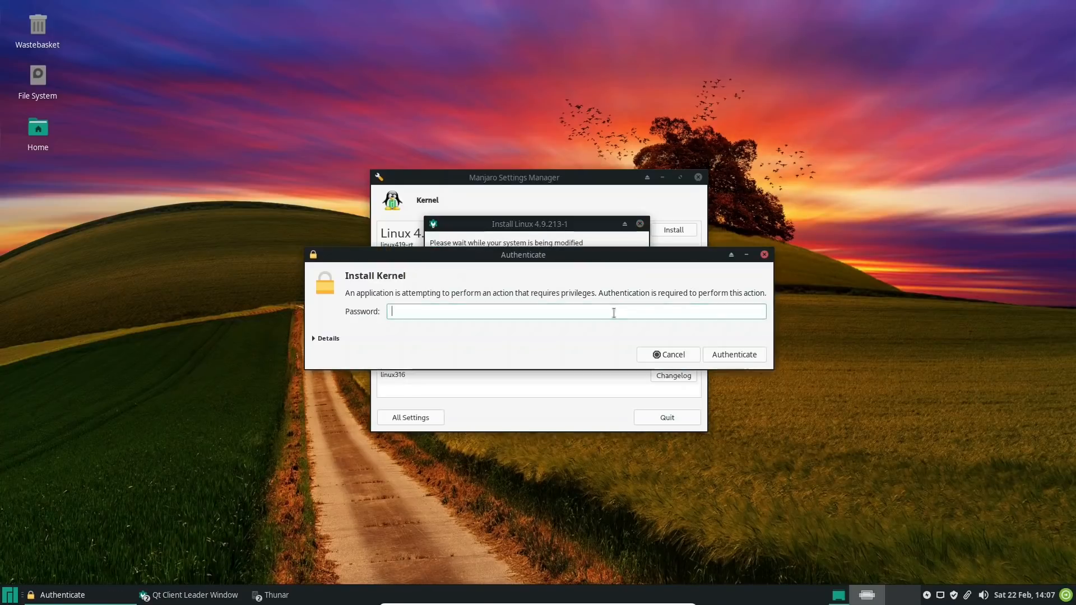
{"action": "type", "text": "••••••"}
{"action": "key", "text": "Return"}
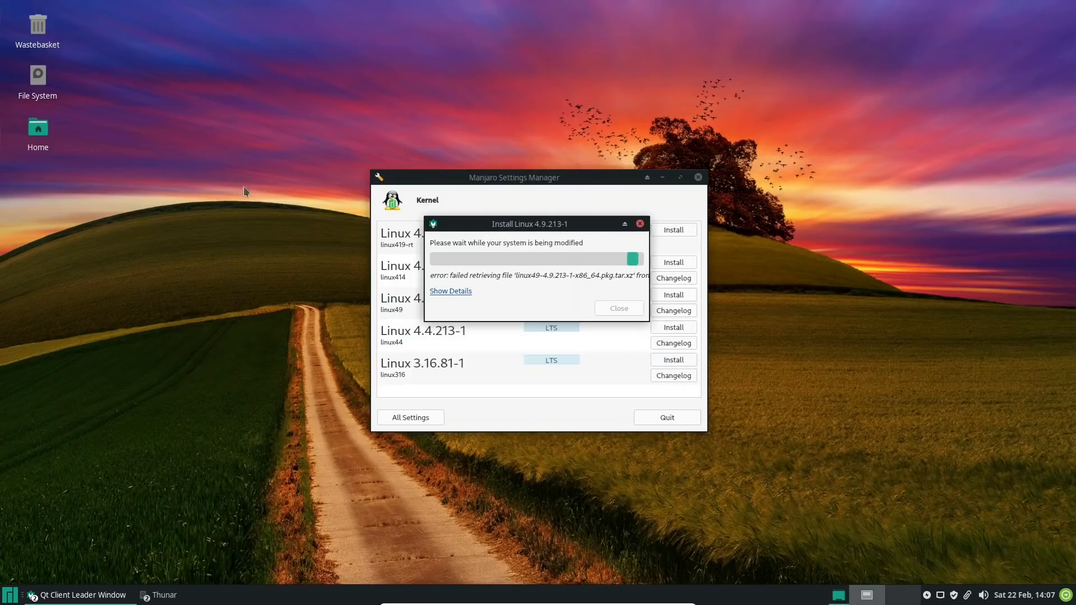
Open a terminal in the Home folder from the desktop, print the working directory with pwd, and close the terminal
{"action": "right_click", "coordinate": [91, 321]}
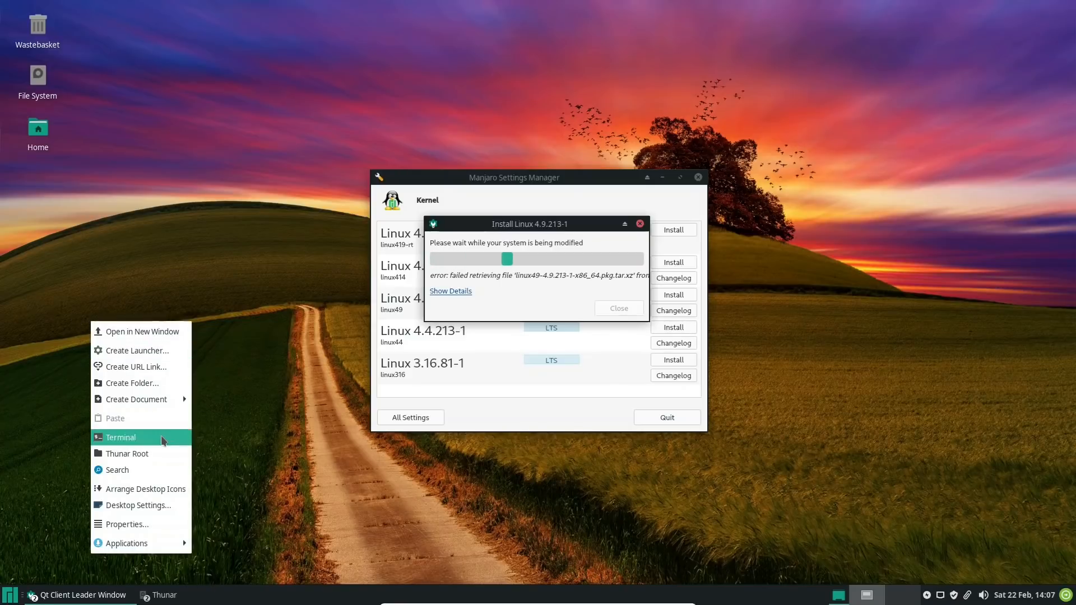
{"action": "left_click", "coordinate": [38, 129]}
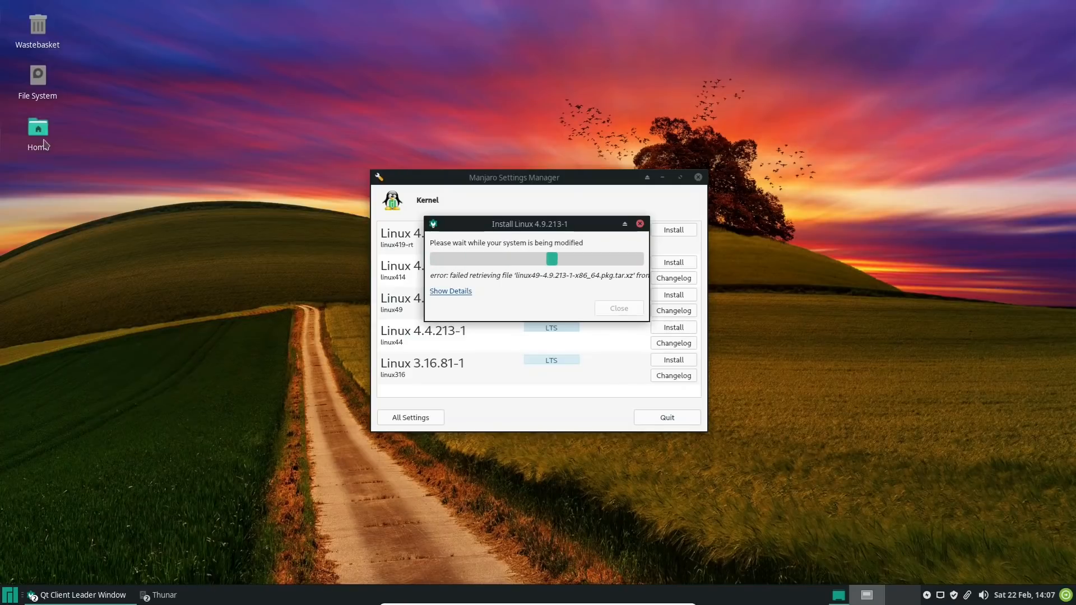
{"action": "right_click", "coordinate": [39, 128]}
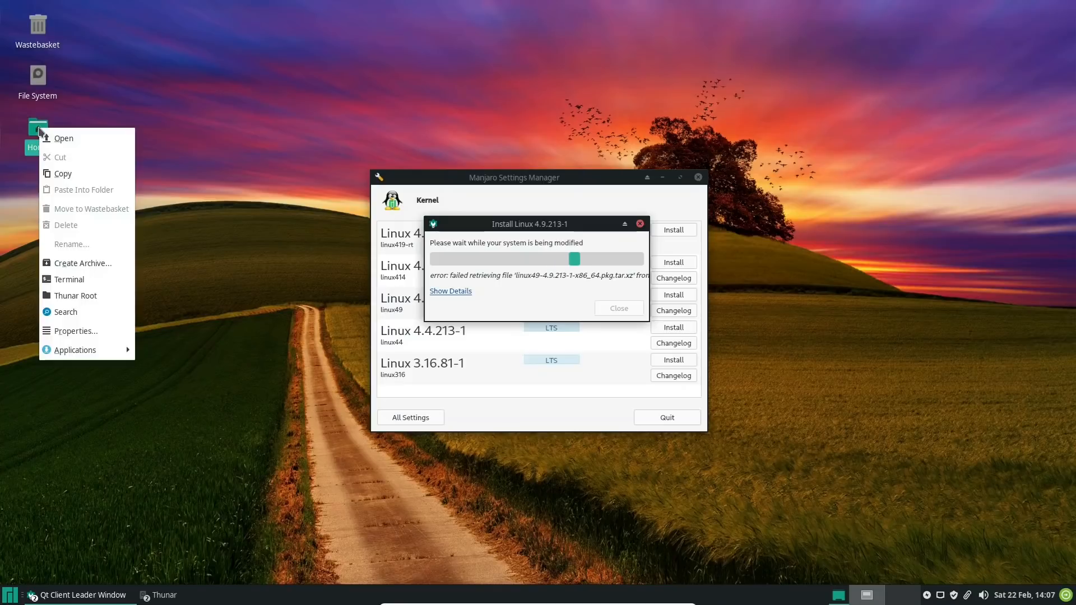
{"action": "left_click", "coordinate": [101, 282]}
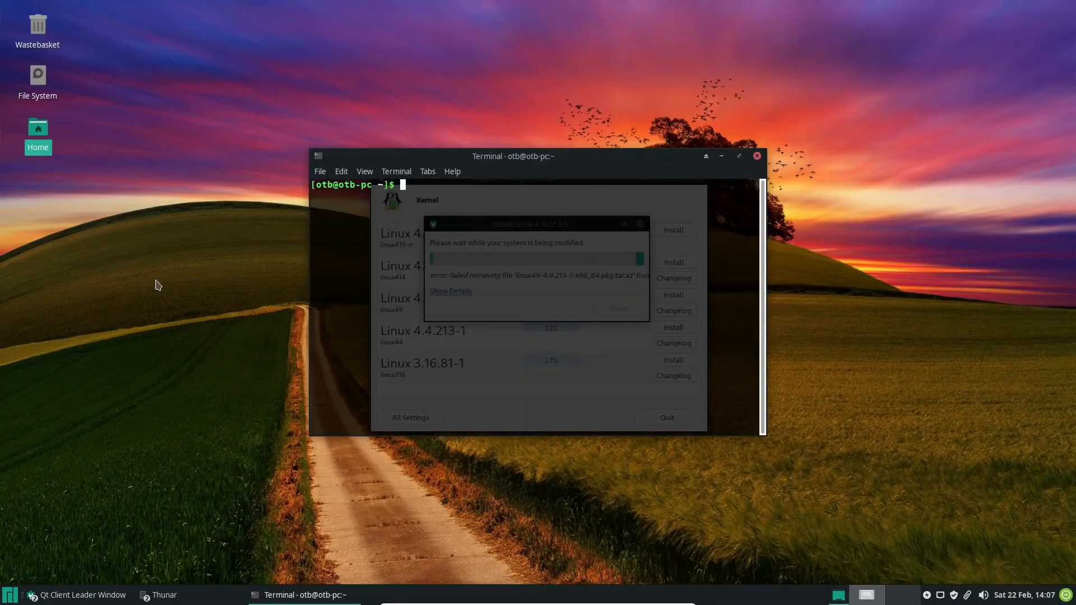
{"action": "type", "text": "pwd"}
{"action": "key", "text": "Return"}
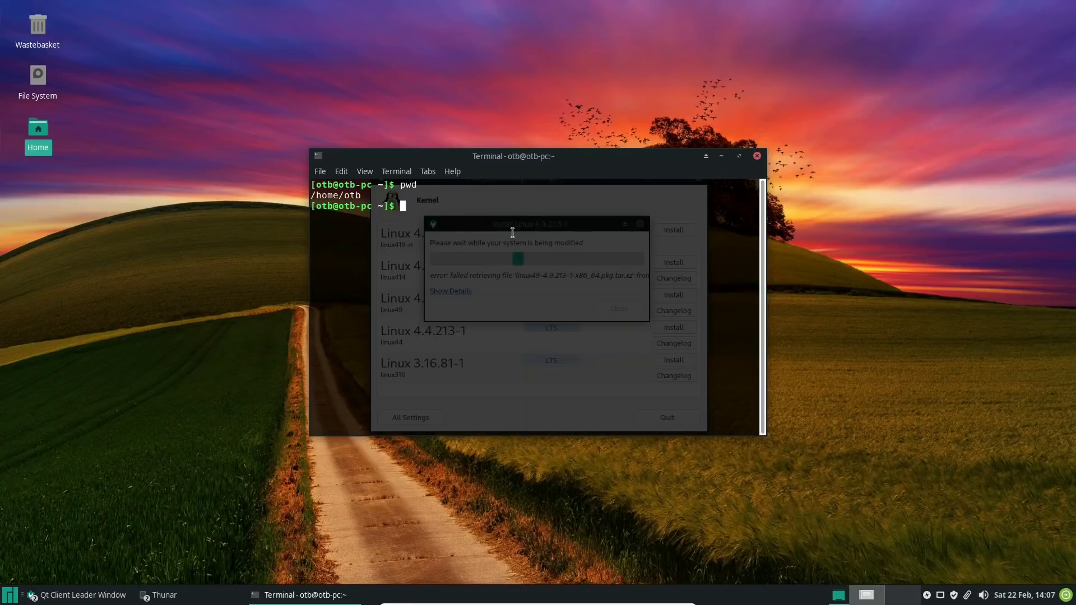
{"action": "left_click", "coordinate": [757, 155]}
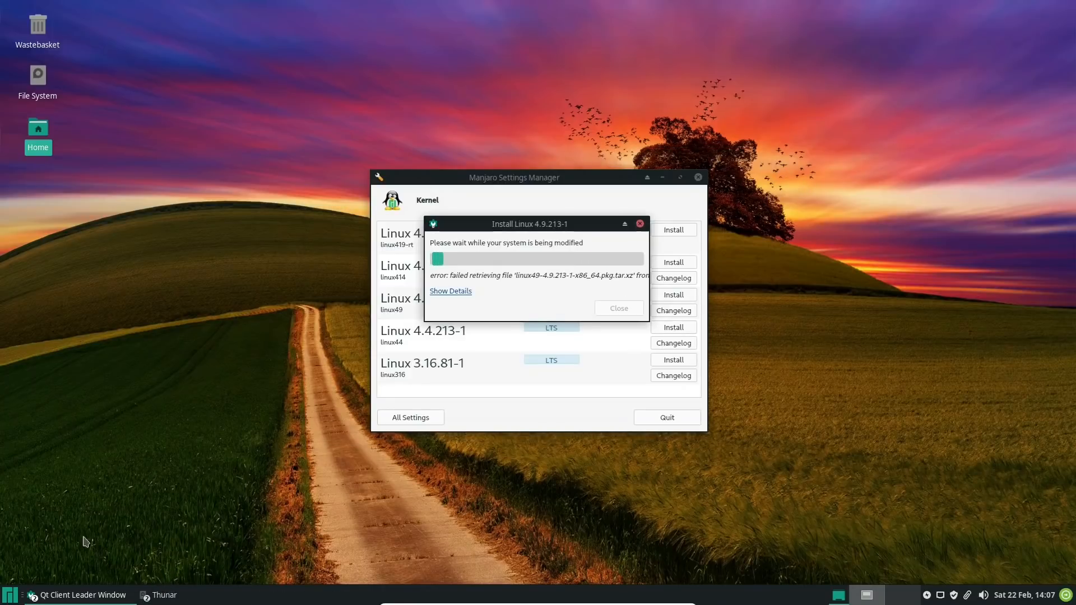
Open the Terminal Emulator, display the file system table with cat /etc/fstab, and maximise the terminal window
{"action": "key", "text": "super"}
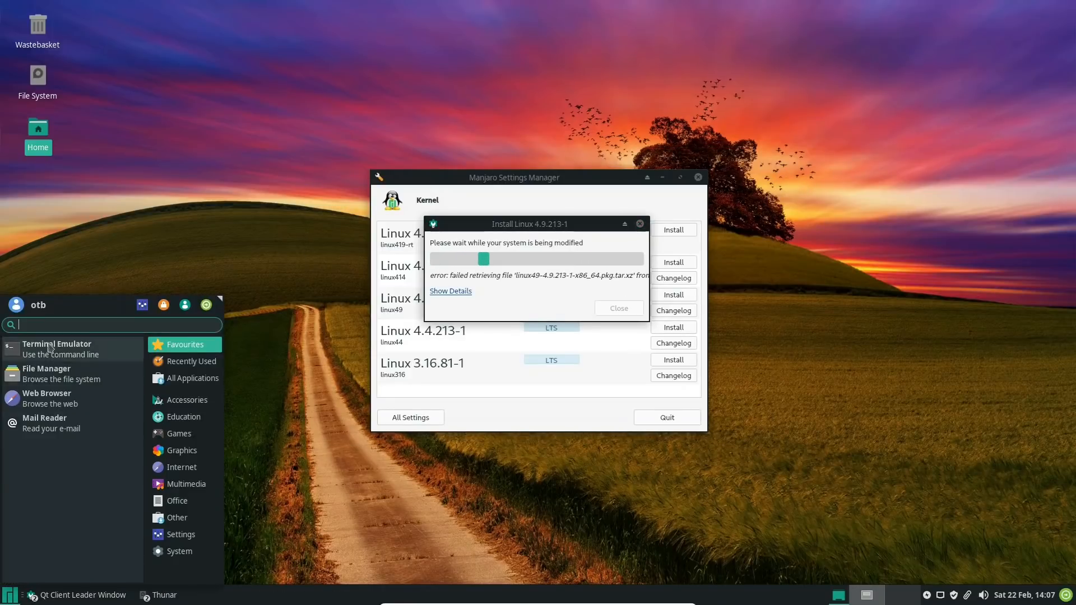
{"action": "left_click", "coordinate": [56, 348]}
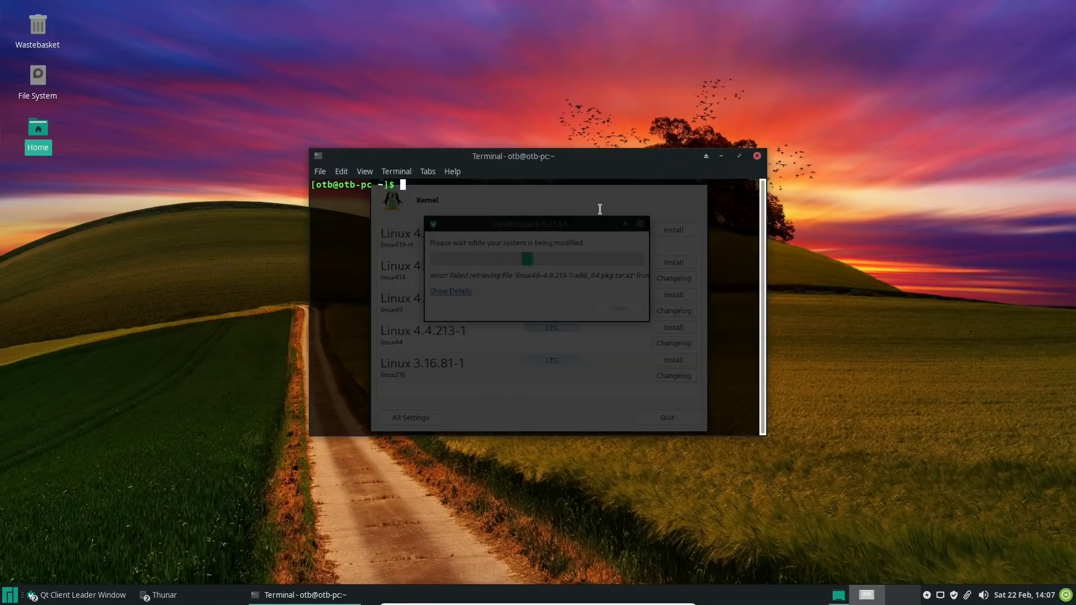
{"action": "type", "text": "cat /etc/fstab"}
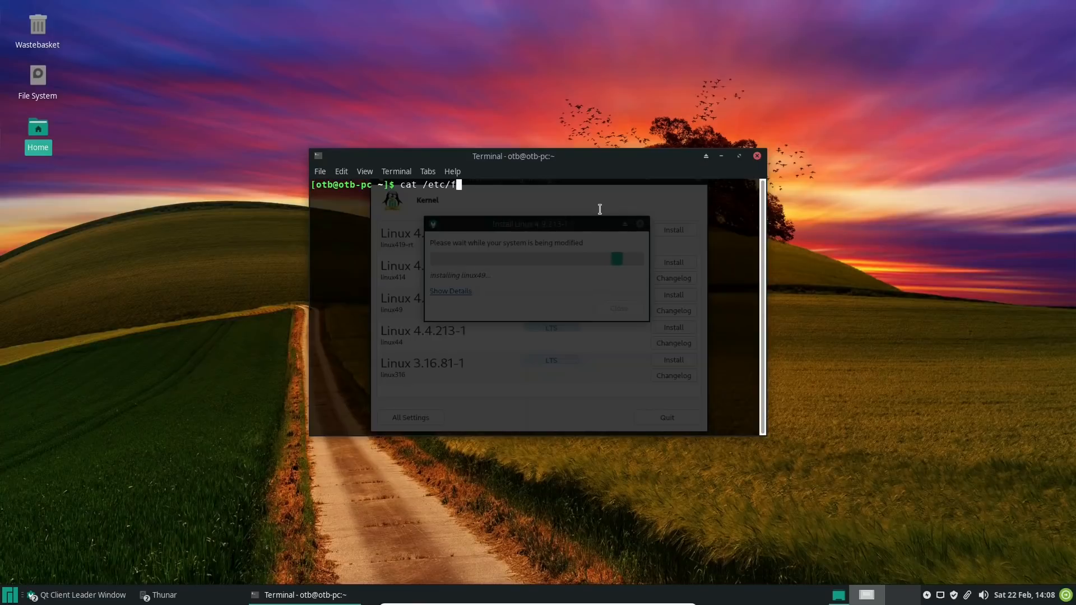
{"action": "key", "text": "Return"}
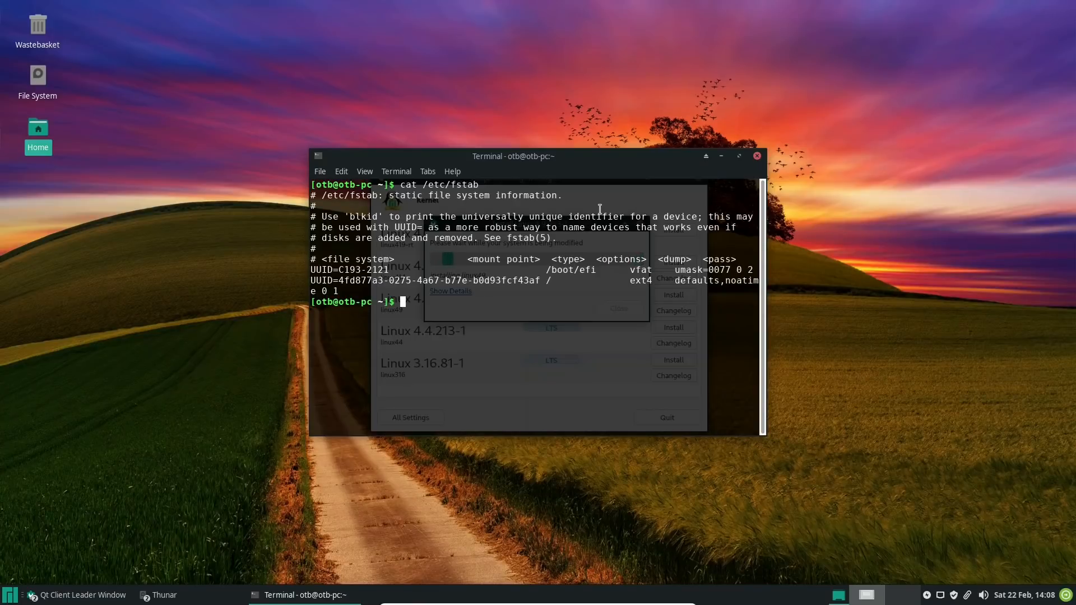
{"action": "left_click", "coordinate": [740, 156]}
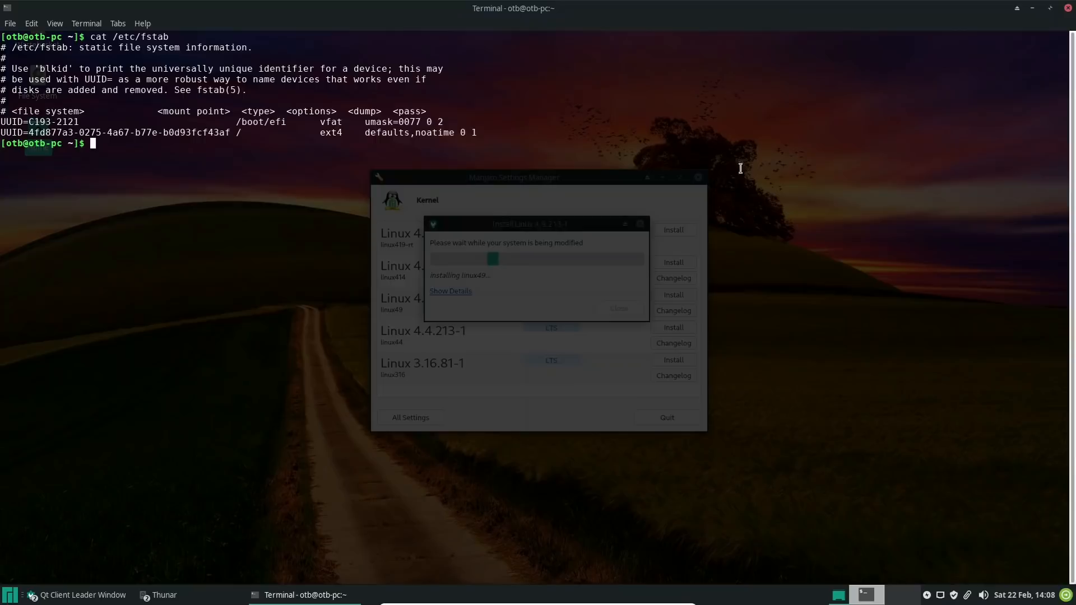
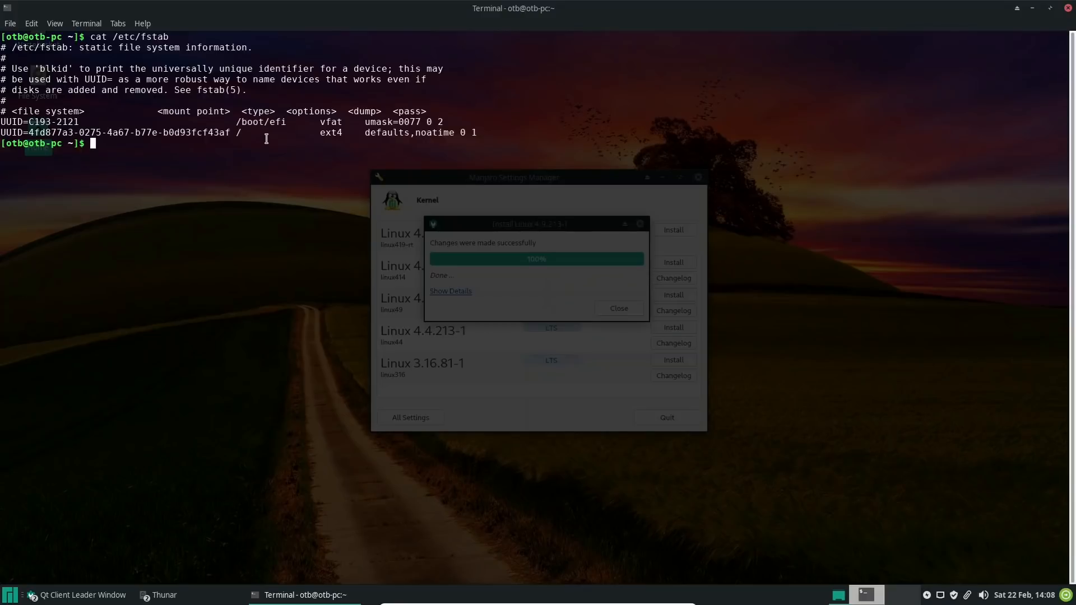
Close the terminal, the finished Linux 4.9.213-1 installation dialog and Manjaro Settings Manager
{"action": "left_click", "coordinate": [1068, 8]}
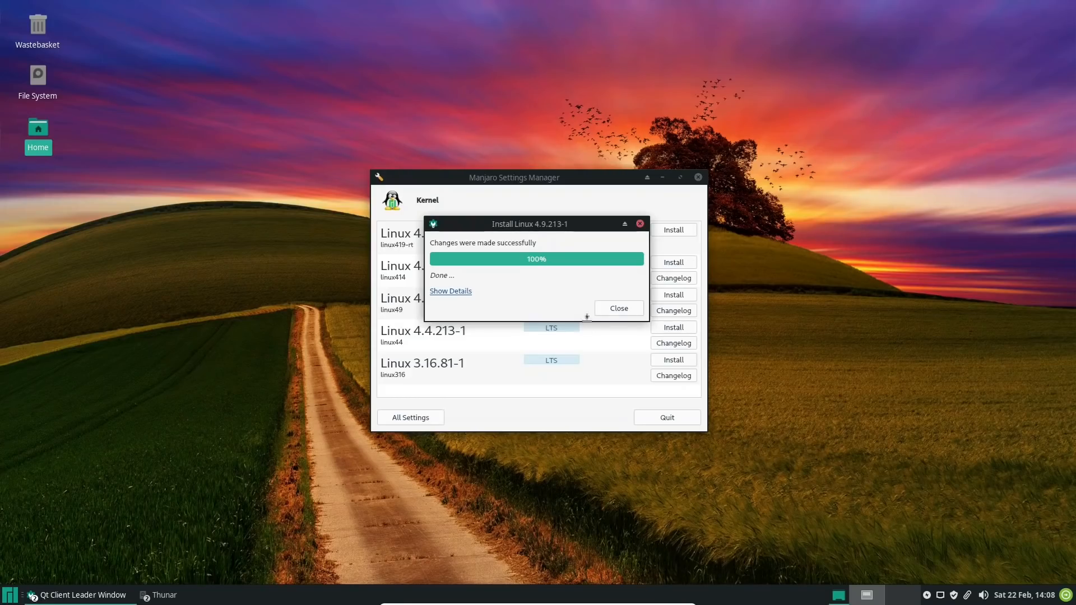
{"action": "left_click", "coordinate": [618, 310]}
{"action": "scroll", "coordinate": [603, 261], "scroll_direction": "up", "scroll_amount": 3}
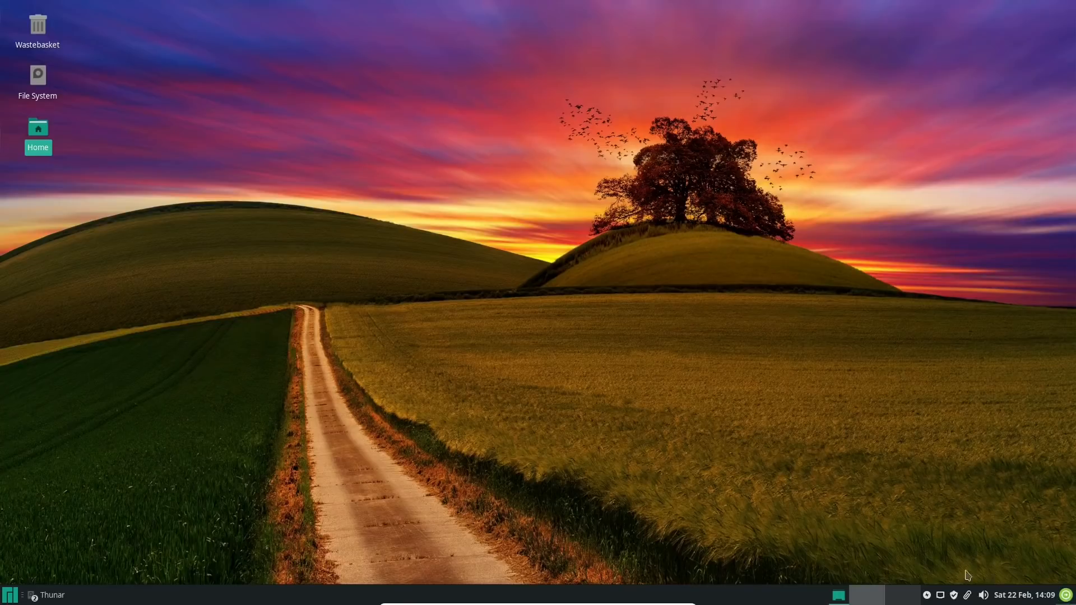
Run a full system upgrade with sudo pacman -Syu in a new terminal, authenticating with the account password, and close the terminal
{"action": "left_click", "coordinate": [8, 597]}
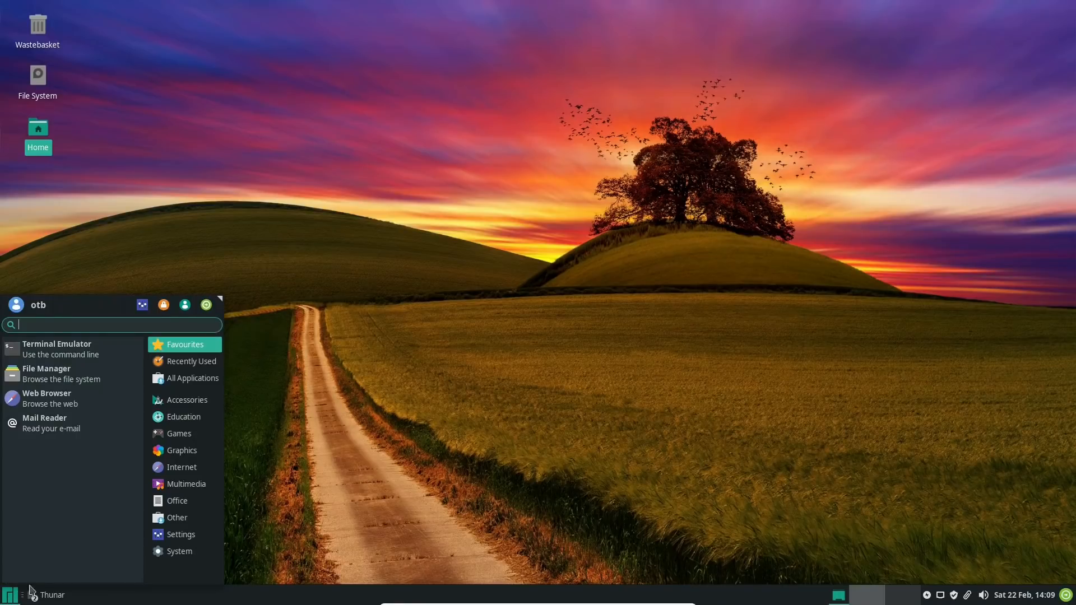
{"action": "left_click", "coordinate": [78, 338]}
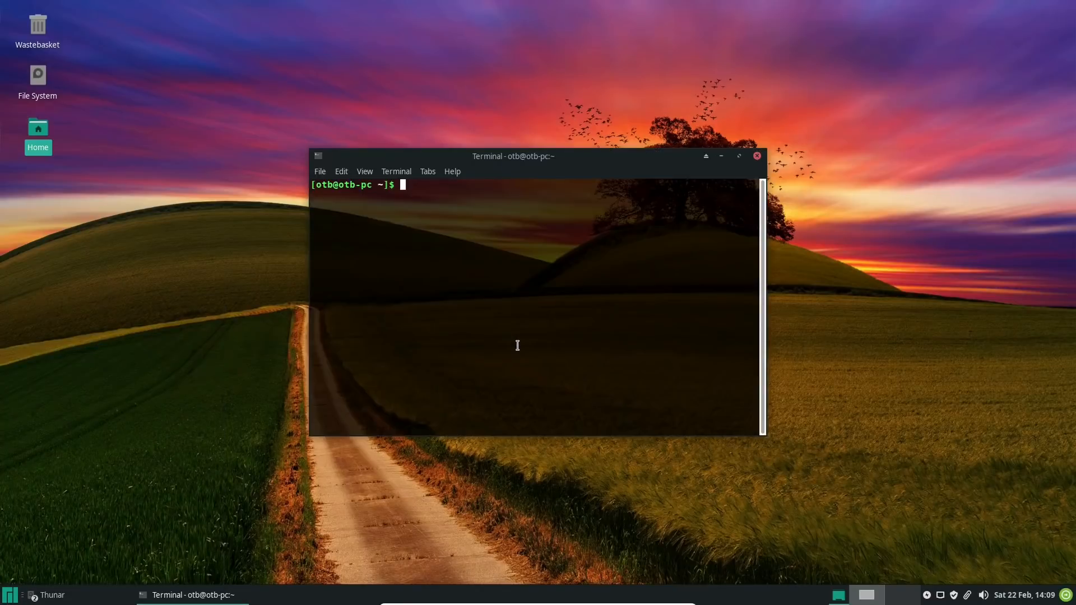
{"action": "type", "text": "sudo pacman -Syu"}
{"action": "key", "text": "Return"}
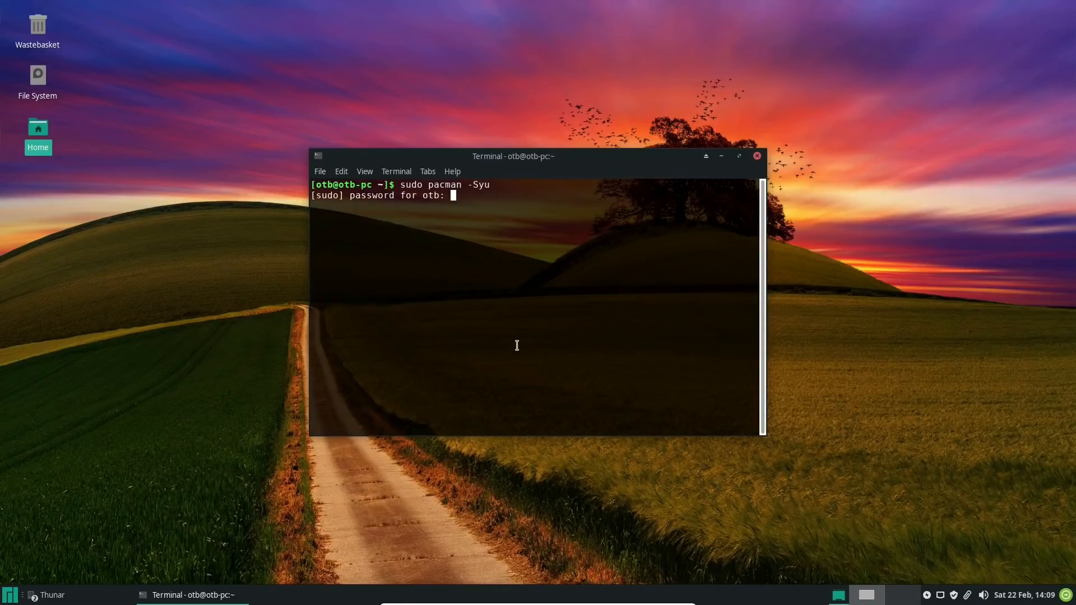
{"action": "key", "text": "Return"}
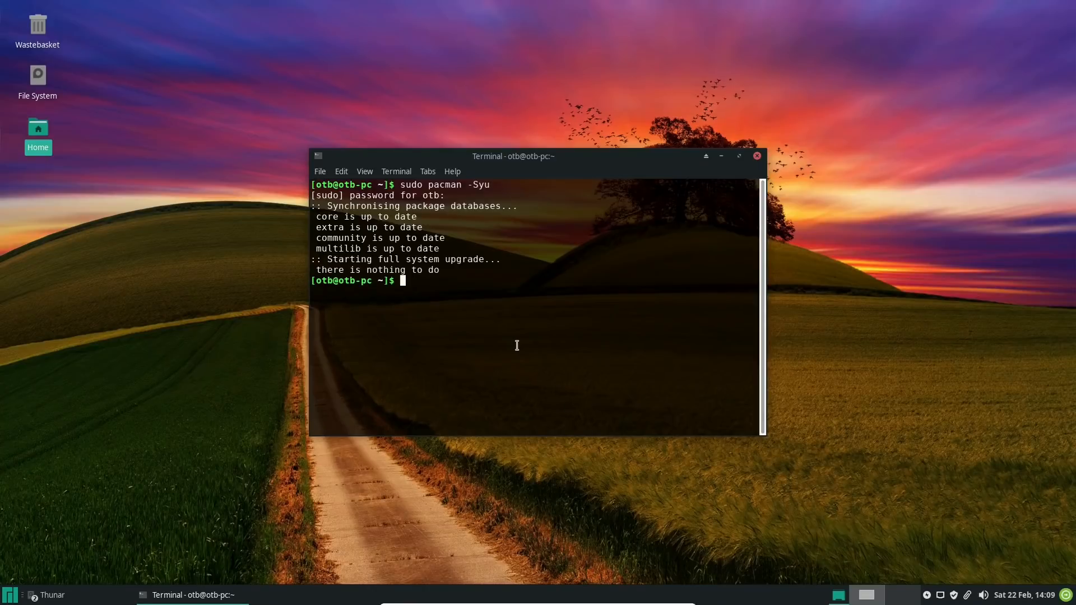
{"action": "left_click", "coordinate": [757, 157]}
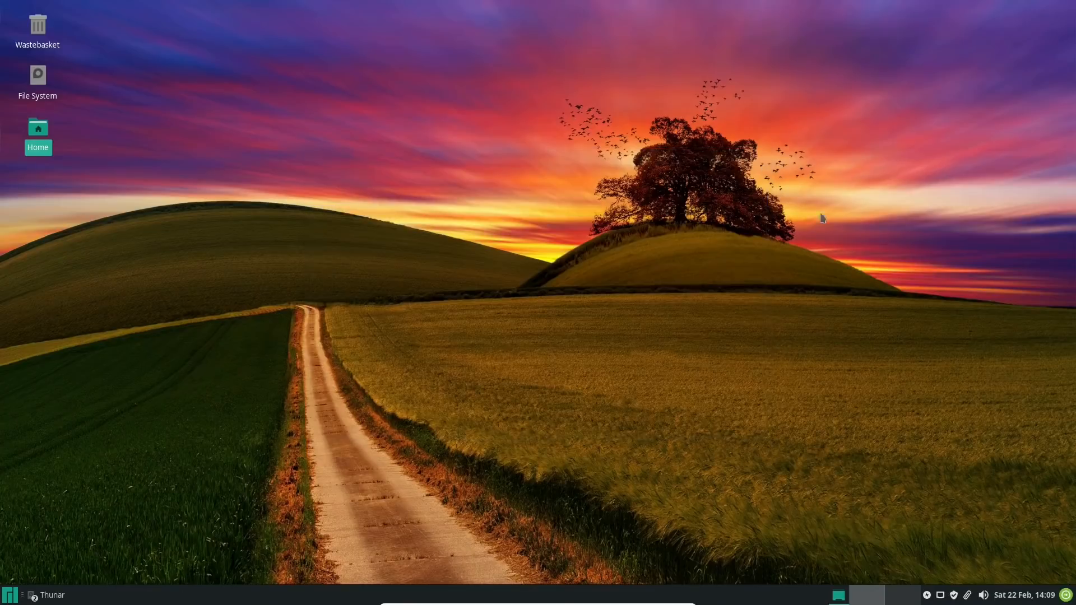
Open the graphical package manager, search for yay, and close the package manager
{"action": "left_click", "coordinate": [956, 596]}
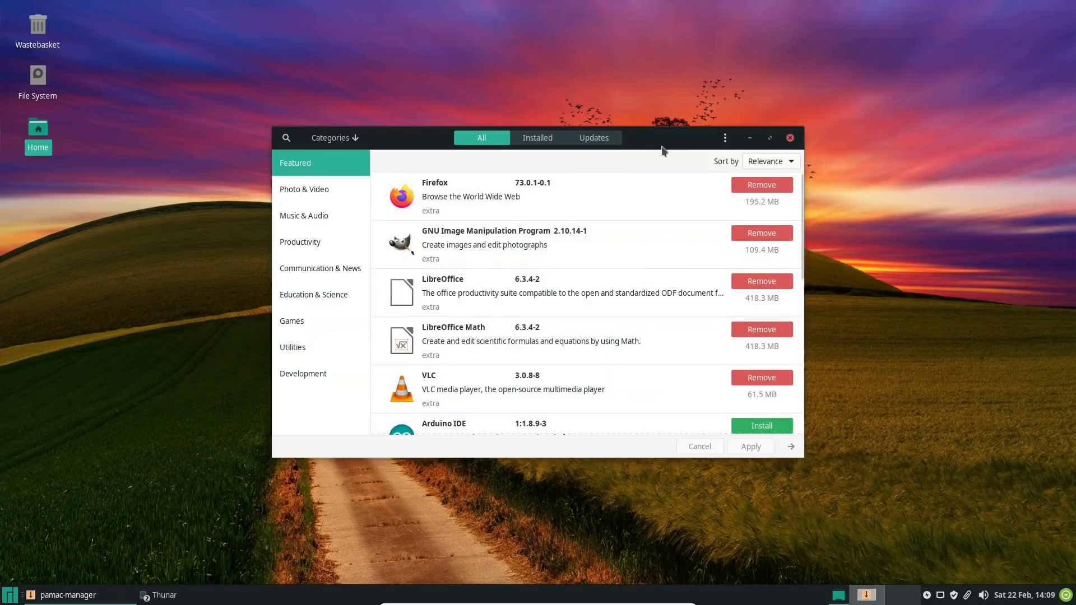
{"action": "left_click", "coordinate": [286, 137]}
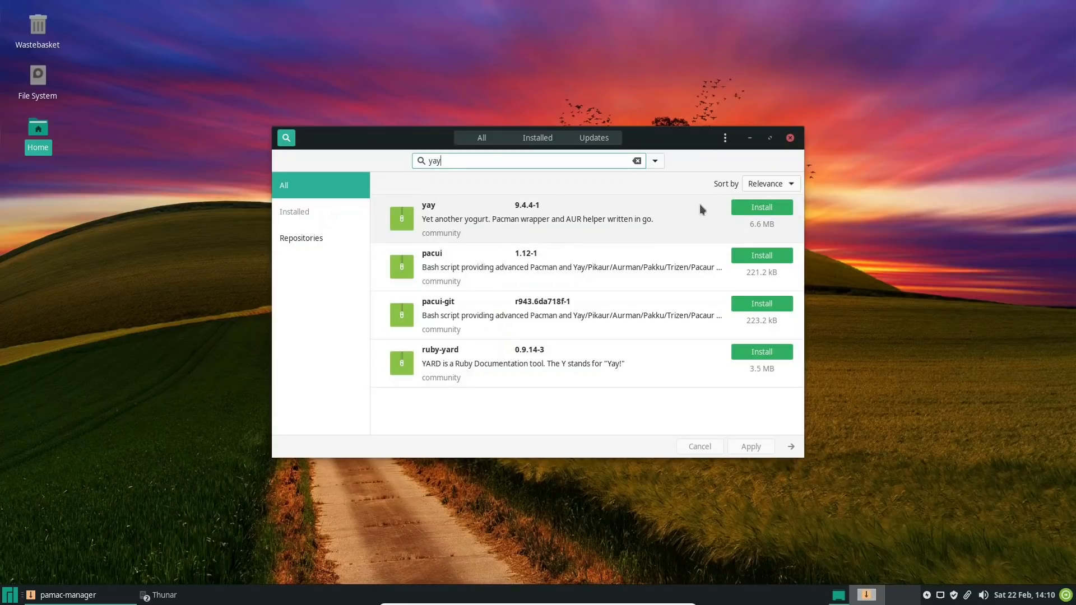
{"action": "left_click", "coordinate": [791, 139]}
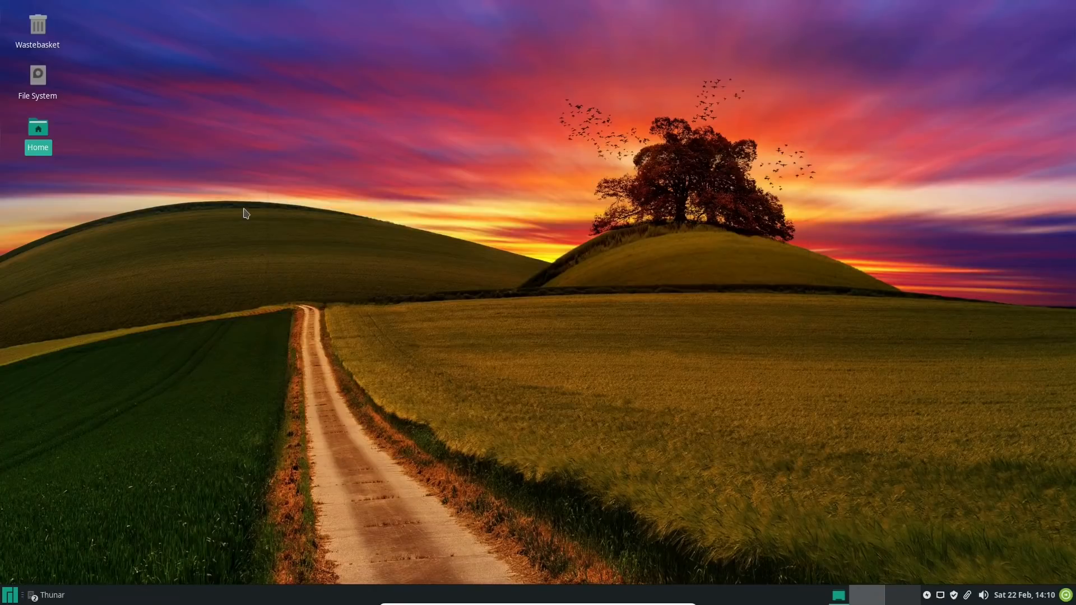
Launch Manjaro Settings Manager from the Settings category of the application menu
{"action": "left_click", "coordinate": [5, 596]}
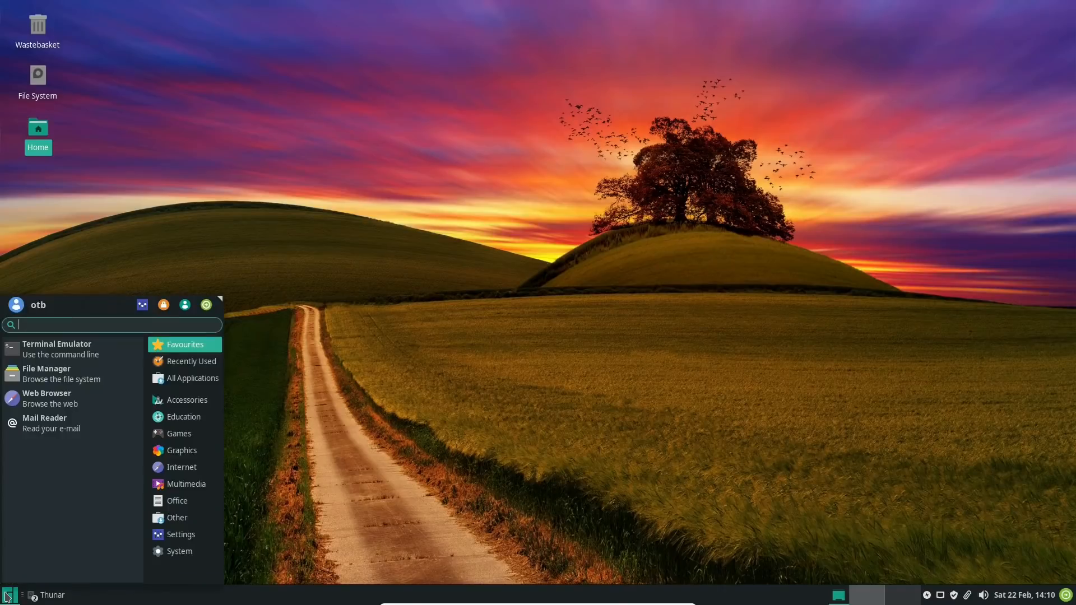
{"action": "left_click", "coordinate": [280, 303]}
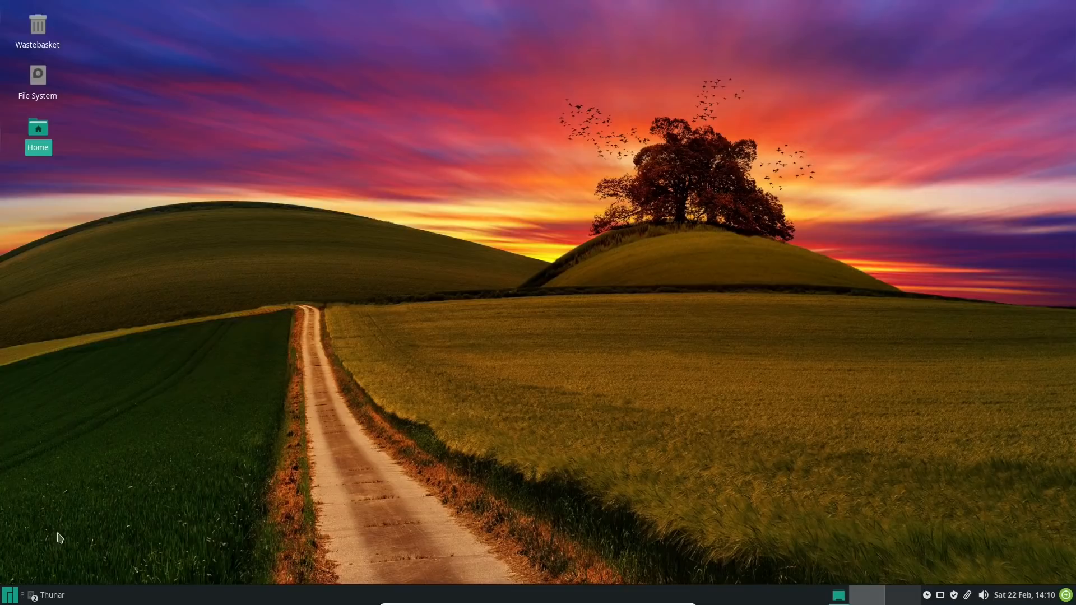
{"action": "left_click", "coordinate": [10, 597]}
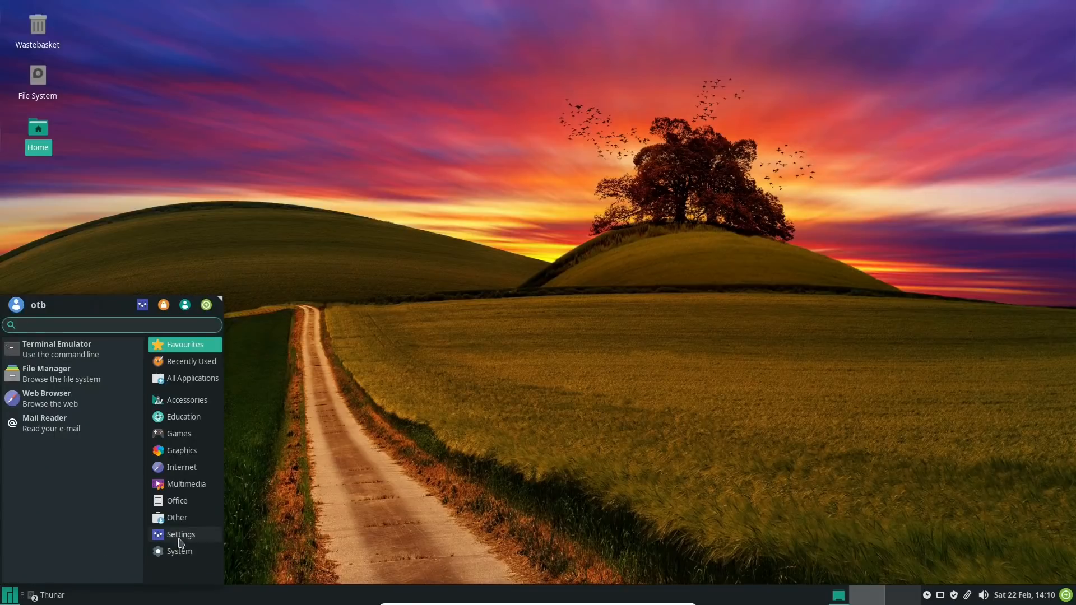
{"action": "left_click", "coordinate": [166, 535]}
{"action": "scroll", "coordinate": [89, 418], "scroll_direction": "down", "scroll_amount": 2}
{"action": "scroll", "coordinate": [89, 418], "scroll_direction": "down", "scroll_amount": 5}
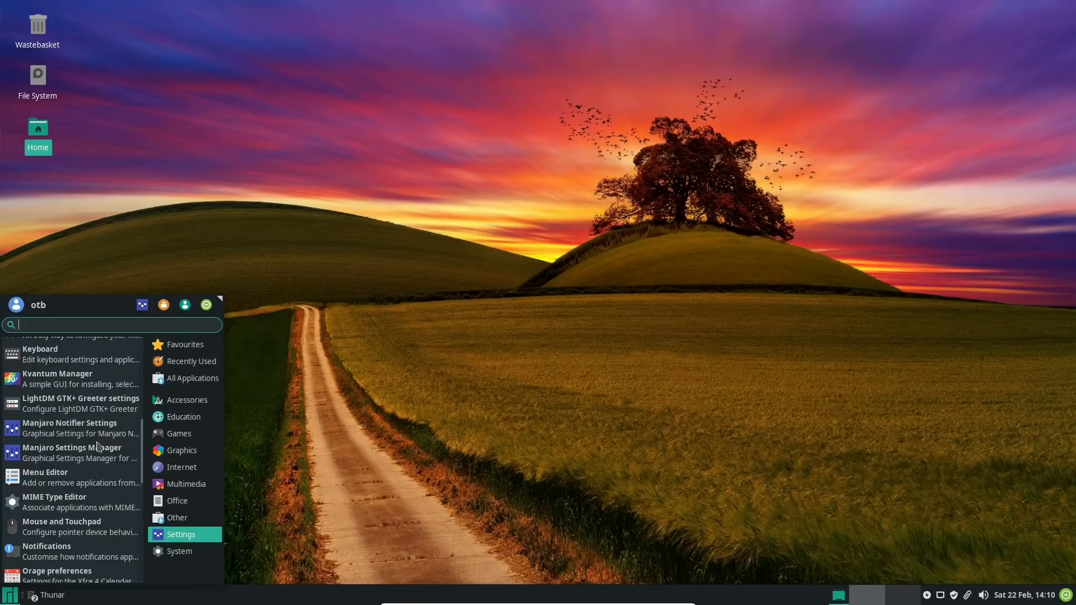
{"action": "scroll", "coordinate": [80, 448], "scroll_direction": "down", "scroll_amount": 3}
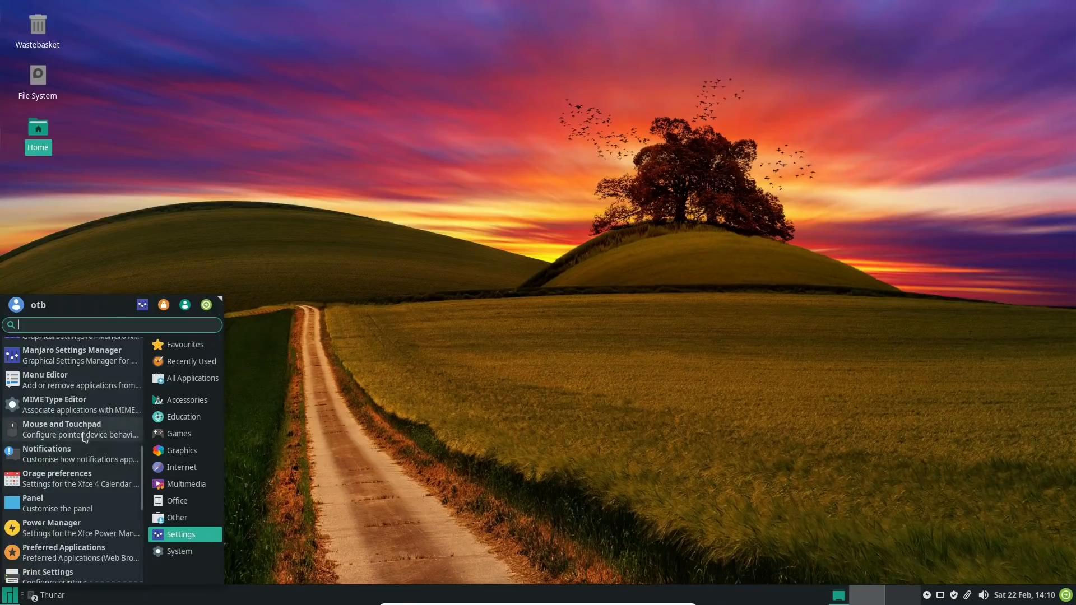
{"action": "left_click", "coordinate": [62, 363]}
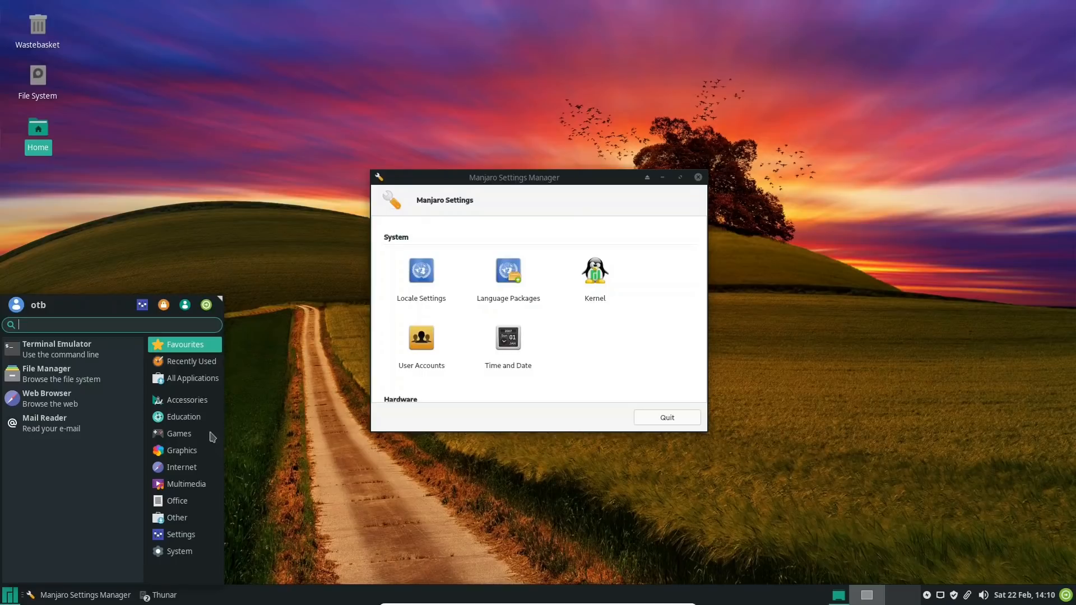
Look through the Accessories applications, search the application menu for "manja", and close the menu
{"action": "left_click", "coordinate": [185, 400]}
{"action": "scroll", "coordinate": [115, 421], "scroll_direction": "down", "scroll_amount": 7}
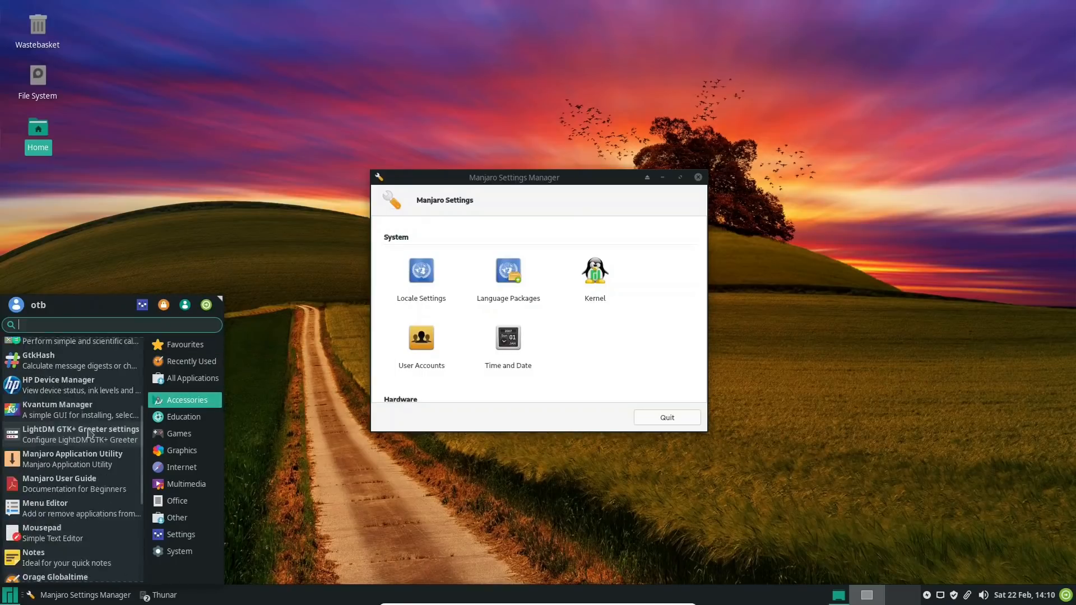
{"action": "scroll", "coordinate": [108, 427], "scroll_direction": "down", "scroll_amount": 5}
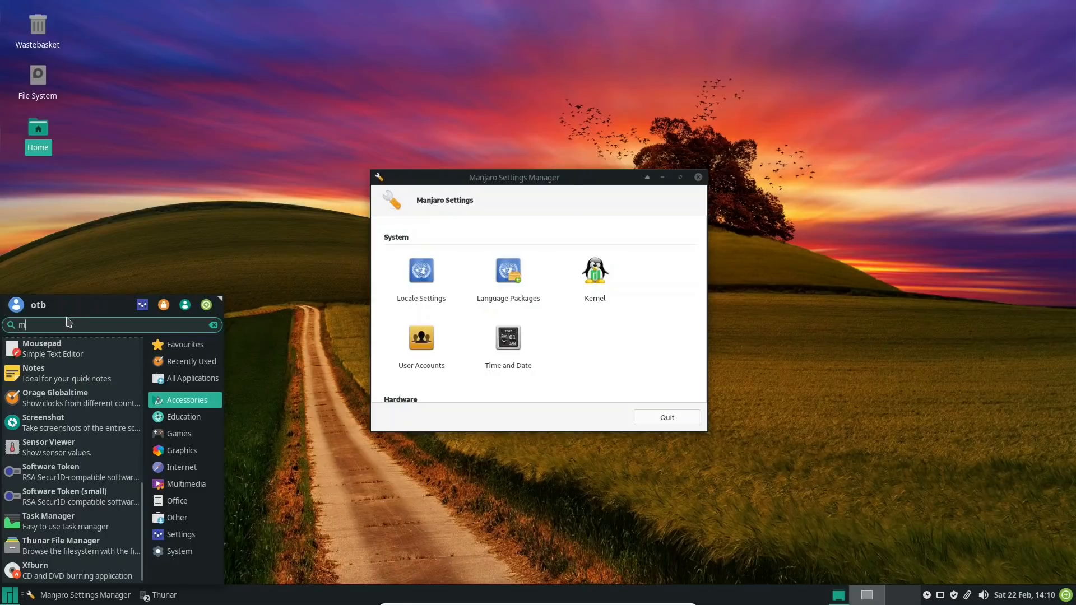
{"action": "type", "text": "manja"}
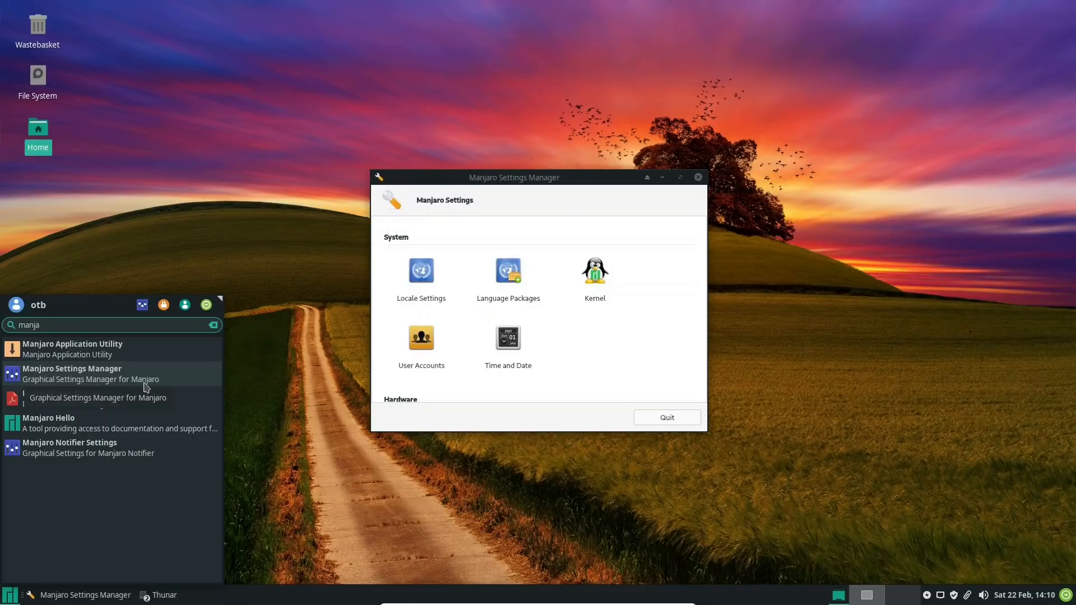
{"action": "left_click", "coordinate": [585, 390]}
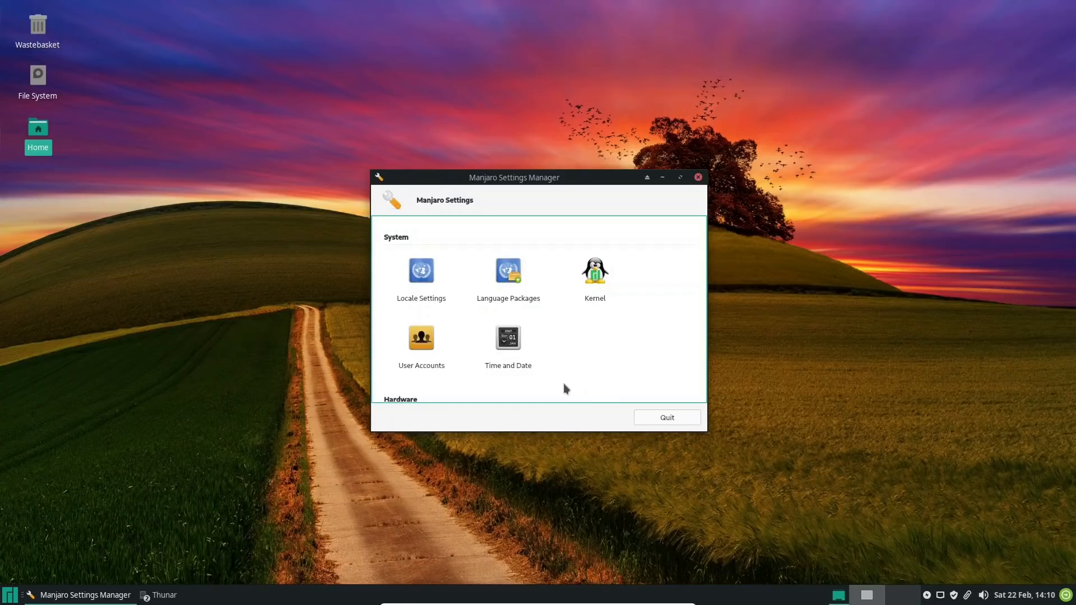
View the Kernel section of Manjaro Settings Manager and return to the settings overview
{"action": "left_click", "coordinate": [601, 278]}
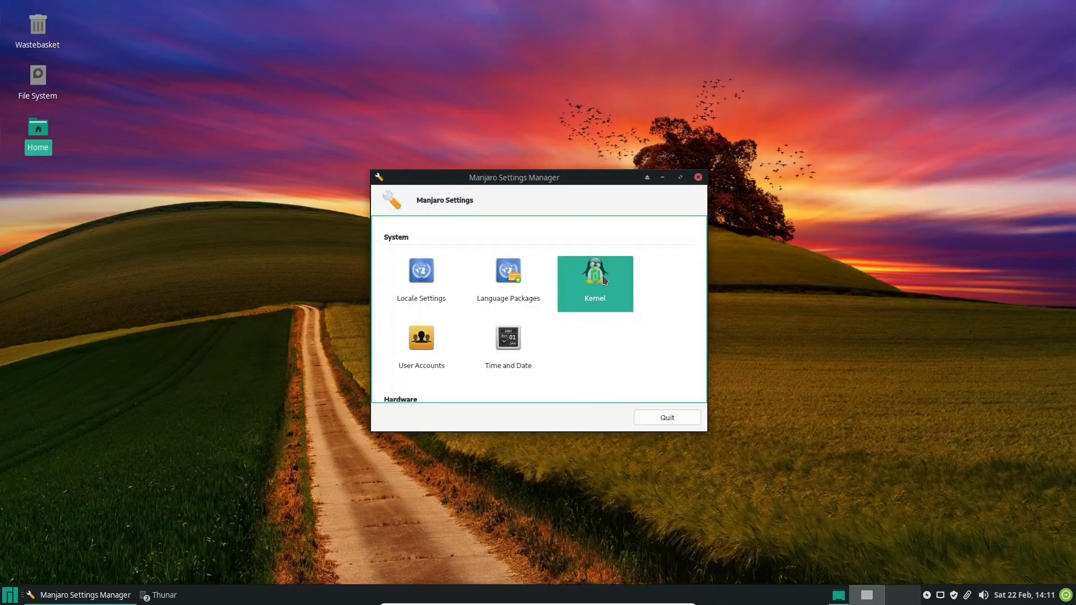
{"action": "double_click", "coordinate": [602, 275]}
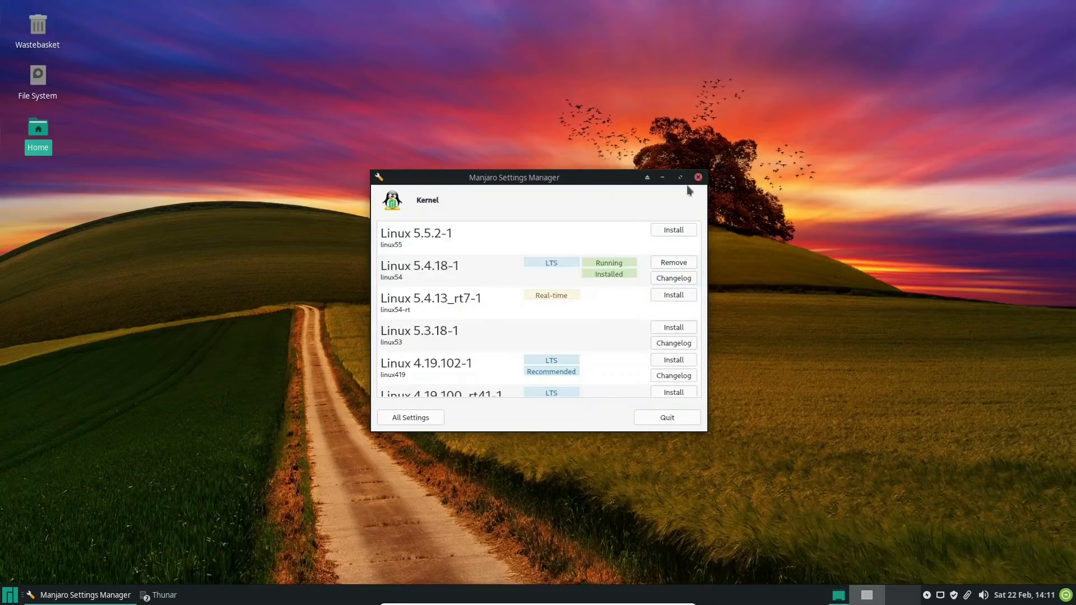
{"action": "left_click", "coordinate": [399, 419]}
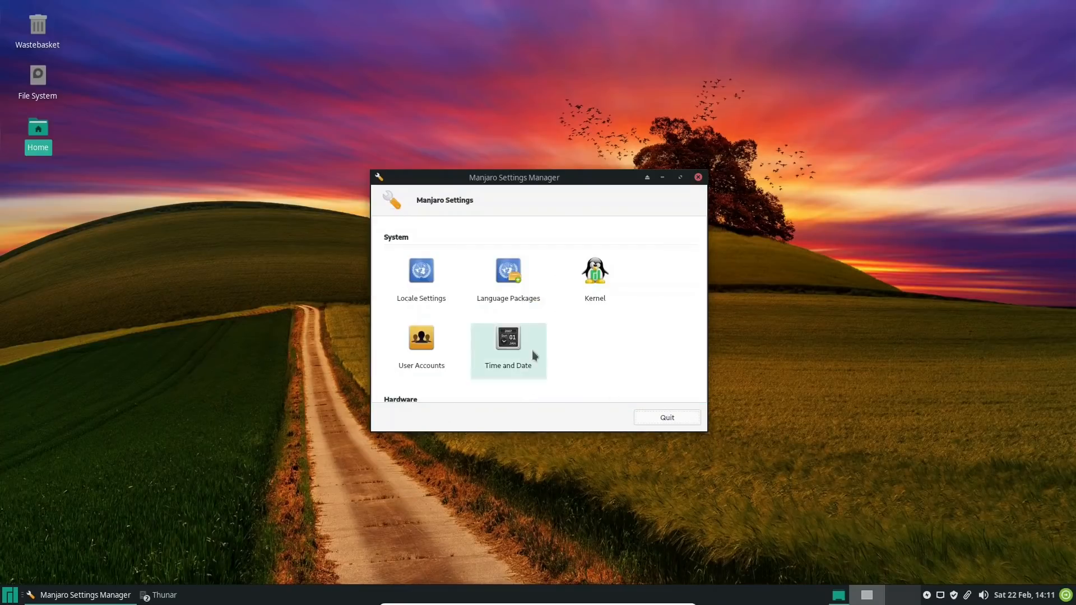
Open Language Packages and look through the available and the installed language packages
{"action": "double_click", "coordinate": [510, 274]}
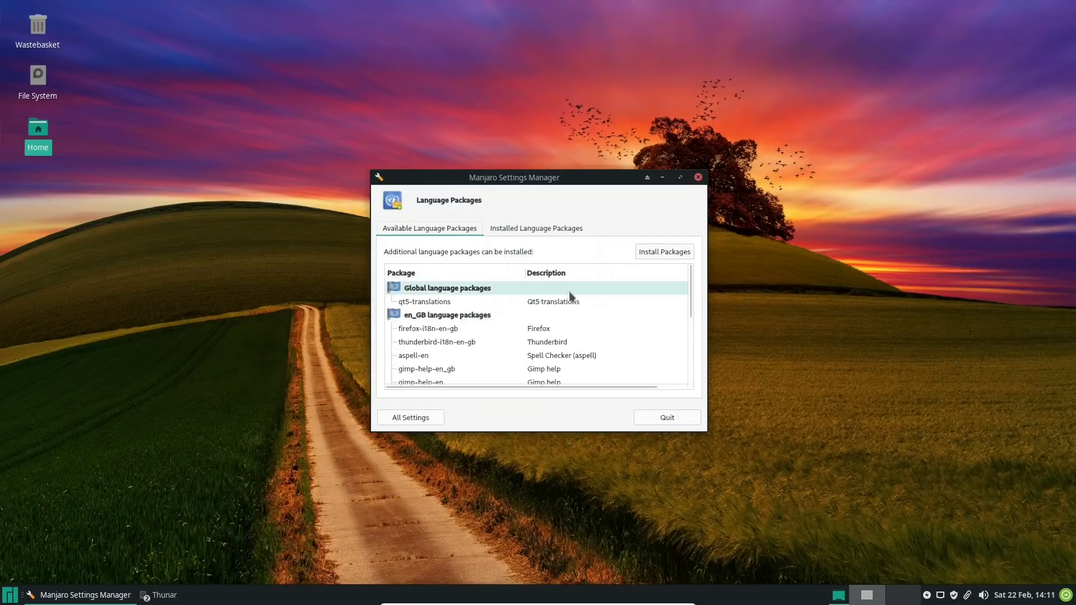
{"action": "scroll", "coordinate": [466, 307], "scroll_direction": "down", "scroll_amount": 2}
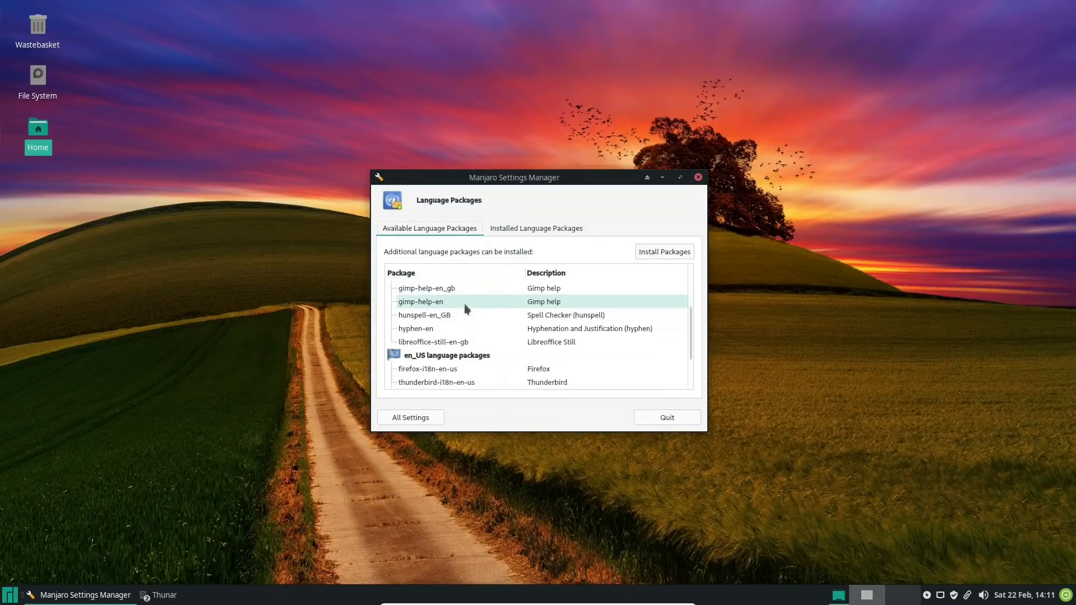
{"action": "scroll", "coordinate": [465, 313], "scroll_direction": "up", "scroll_amount": 2}
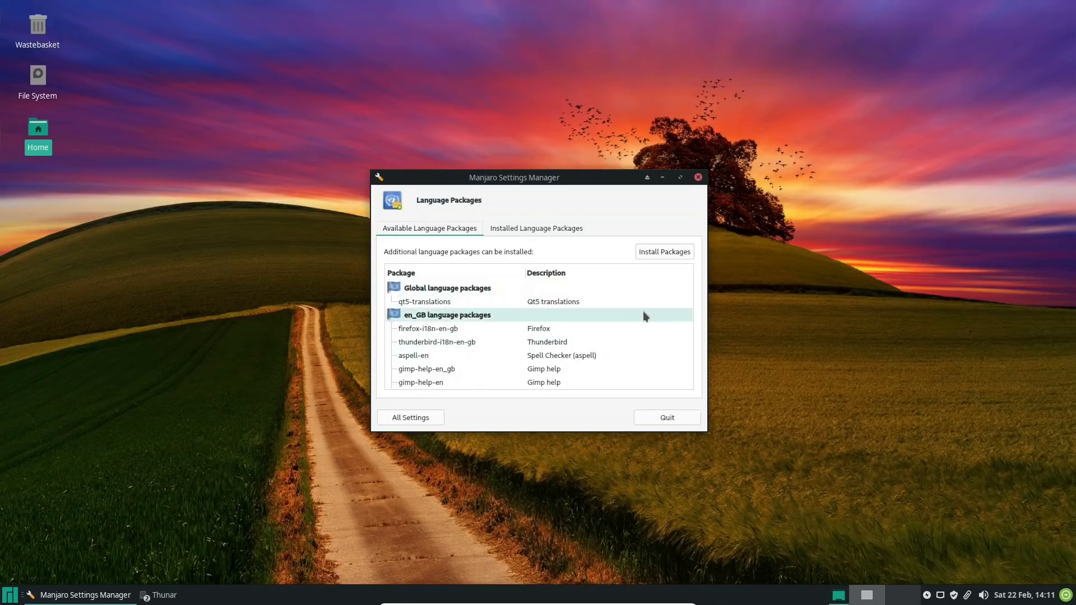
{"action": "left_click", "coordinate": [587, 355]}
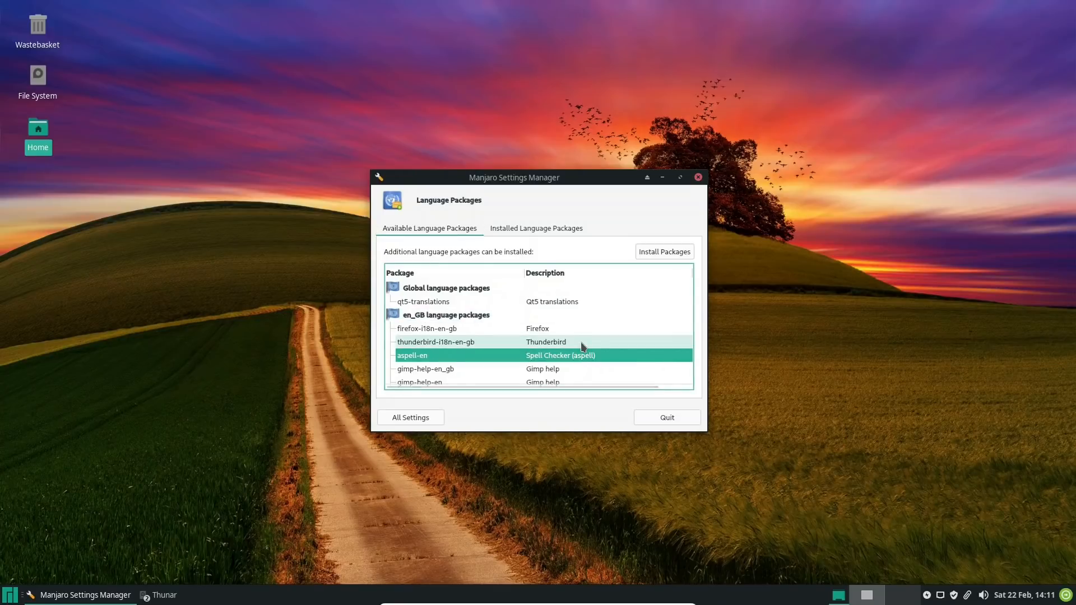
{"action": "key", "text": "Down"}
{"action": "key", "text": "Down"}
{"action": "key", "text": "Down"}
{"action": "key", "text": "Down"}
{"action": "scroll", "coordinate": [581, 342], "scroll_direction": "down", "scroll_amount": 2}
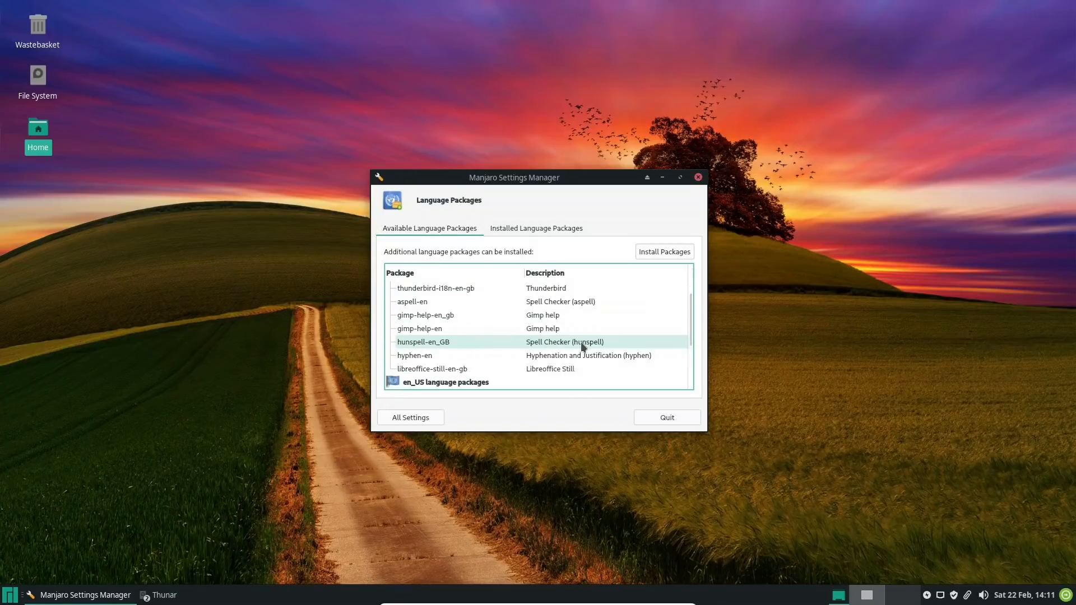
{"action": "key", "text": "Down"}
{"action": "key", "text": "Down"}
{"action": "key", "text": "Down"}
{"action": "key", "text": "Down"}
{"action": "key", "text": "Down"}
{"action": "key", "text": "Down"}
{"action": "key", "text": "Down"}
{"action": "key", "text": "Down"}
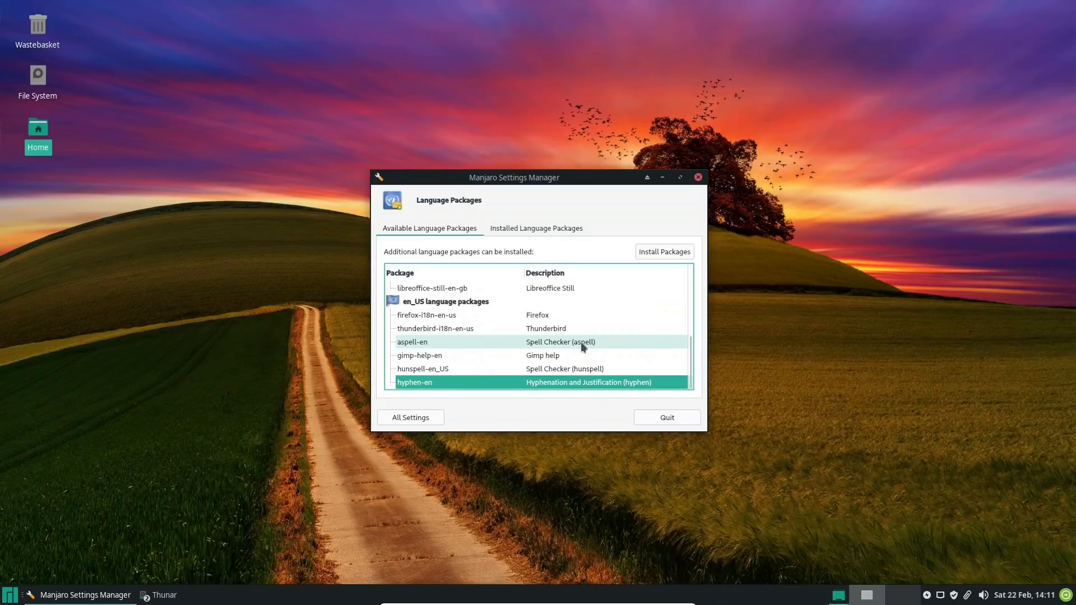
{"action": "key", "text": "Up"}
{"action": "key", "text": "Up"}
{"action": "key", "text": "Up"}
{"action": "key", "text": "Up"}
{"action": "key", "text": "Up"}
{"action": "key", "text": "Up"}
{"action": "key", "text": "Up"}
{"action": "key", "text": "Up"}
{"action": "key", "text": "Up"}
{"action": "key", "text": "Up"}
{"action": "key", "text": "Up"}
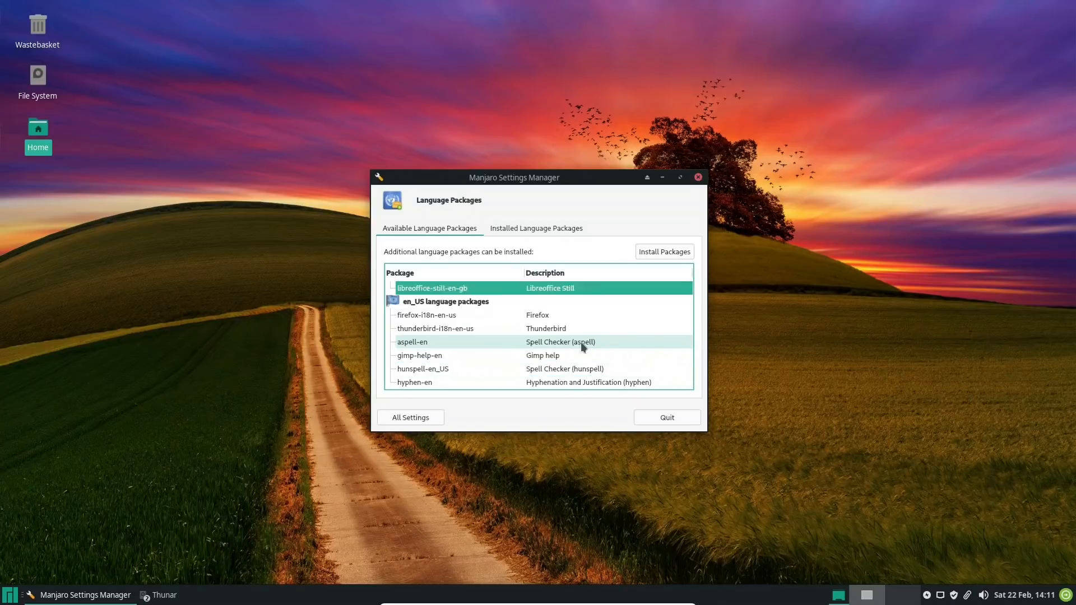
{"action": "left_click", "coordinate": [522, 228]}
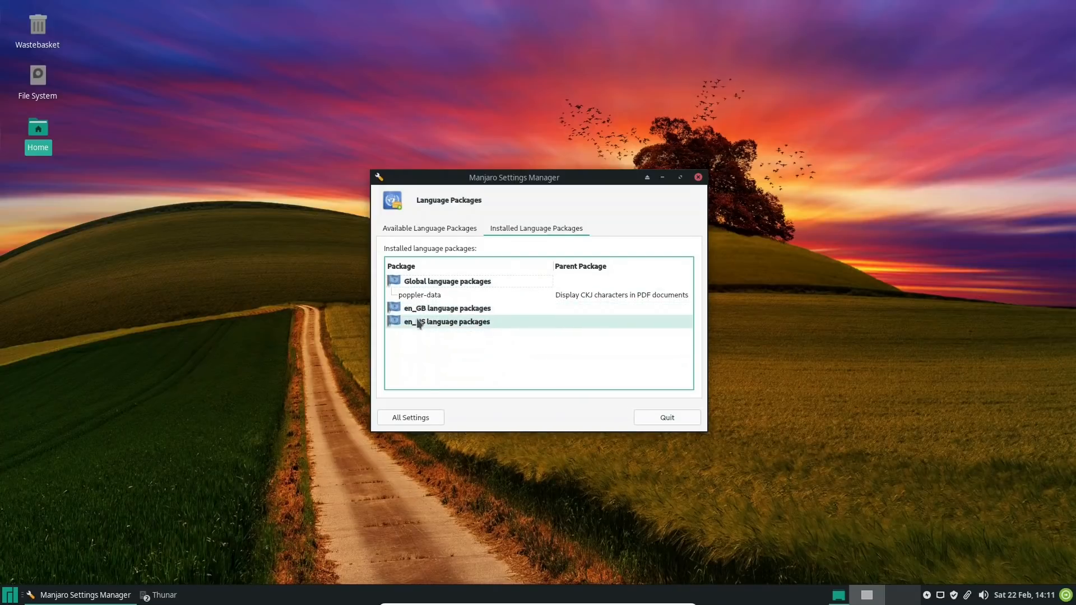
Open Locale Settings and examine the English (United Kingdom) and English (United States) system locales
{"action": "left_click", "coordinate": [418, 420]}
{"action": "left_click", "coordinate": [429, 273]}
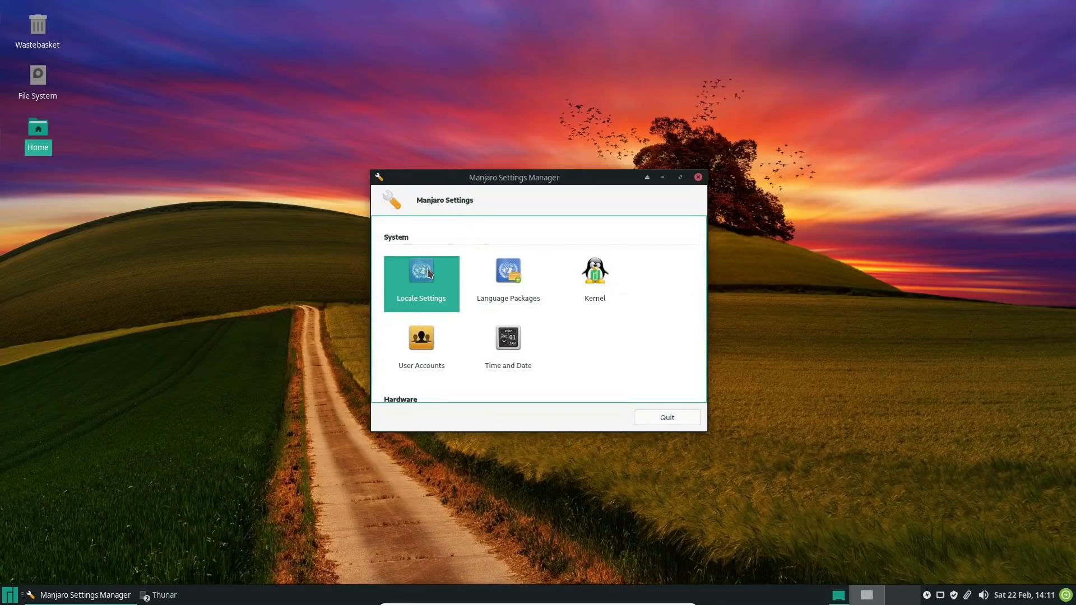
{"action": "double_click", "coordinate": [429, 273]}
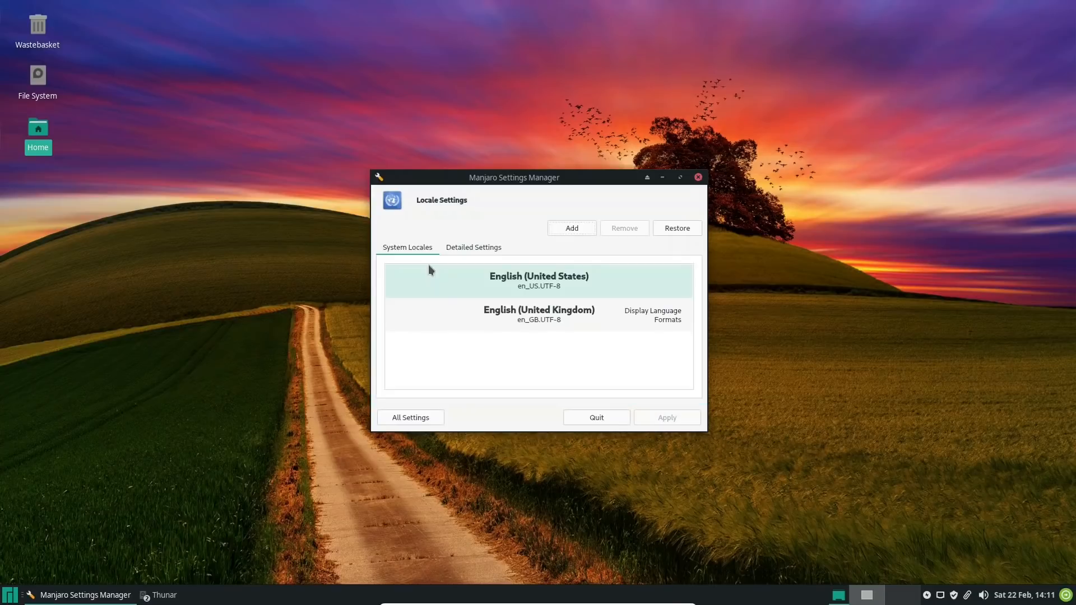
{"action": "left_click", "coordinate": [549, 315]}
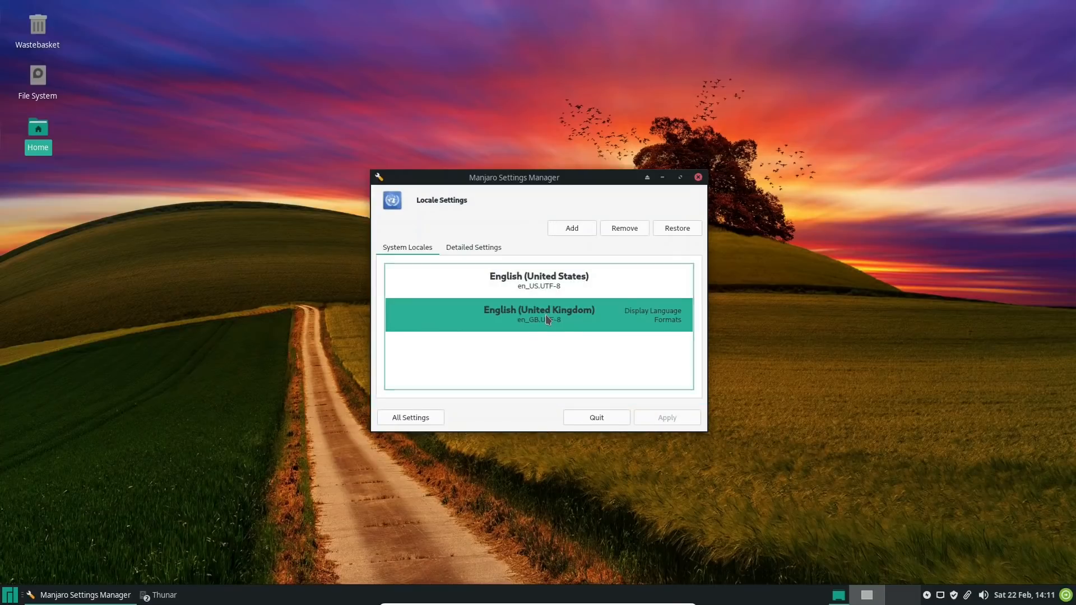
{"action": "left_click", "coordinate": [547, 280]}
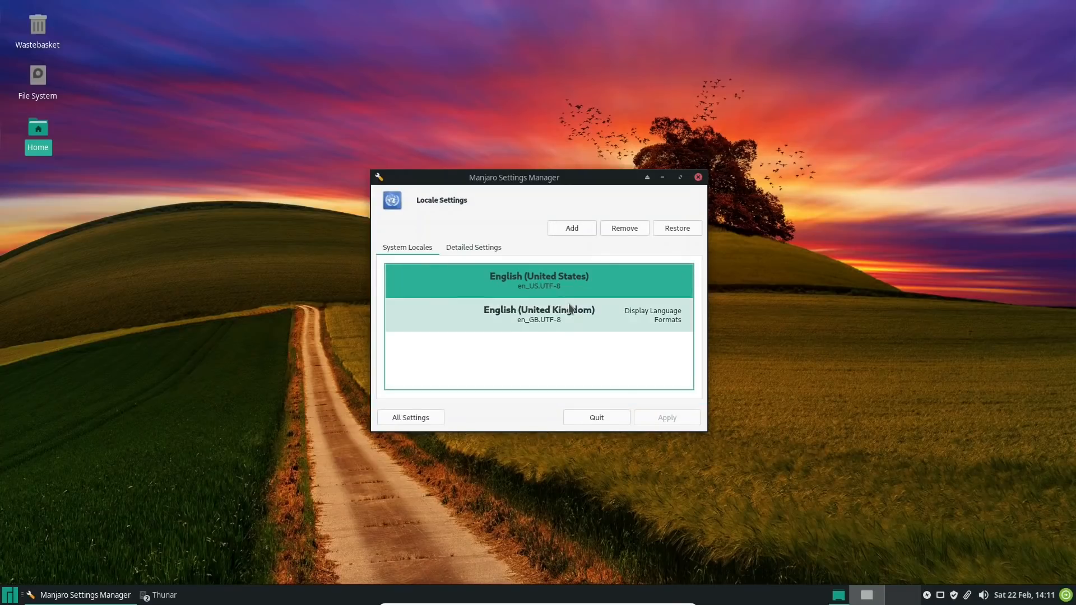
Remove the English (United States) system locale, apply the change, and authenticate with the account password
{"action": "left_click", "coordinate": [631, 233]}
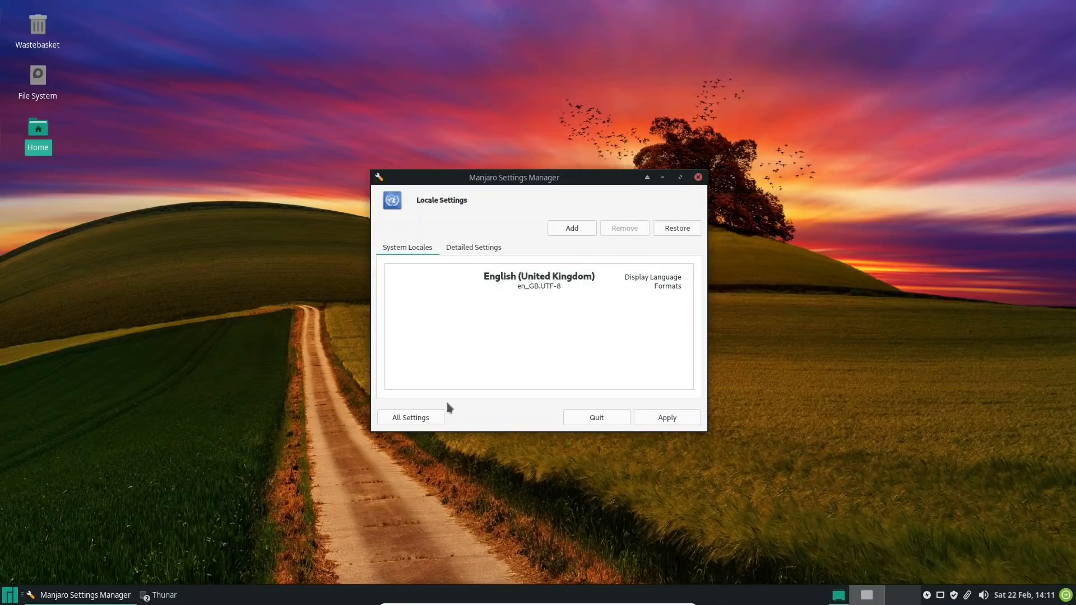
{"action": "left_click", "coordinate": [650, 415]}
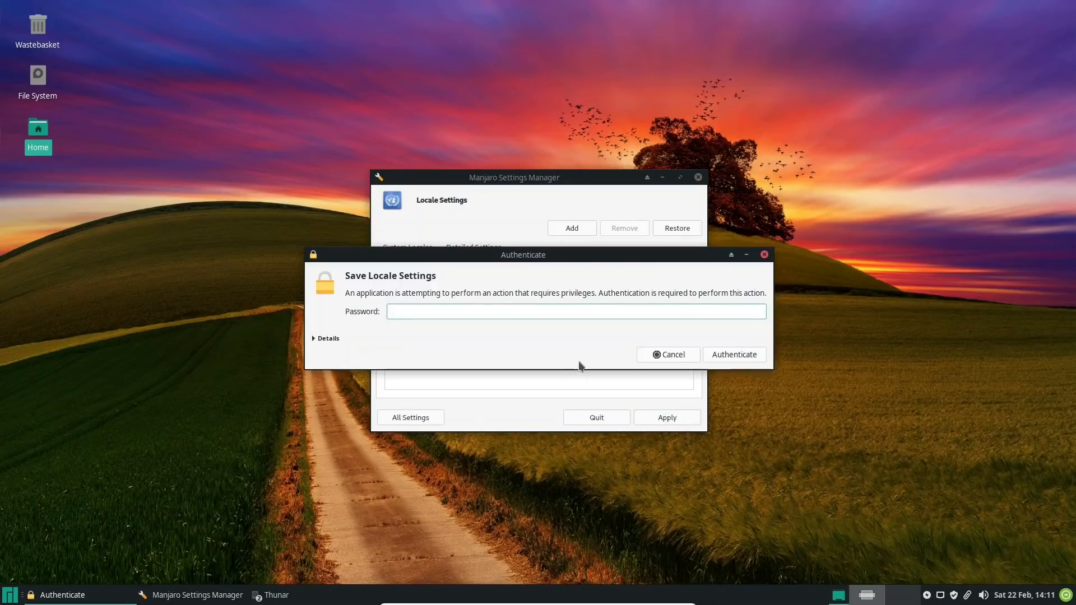
{"action": "type", "text": "*******"}
{"action": "key", "text": "Return"}
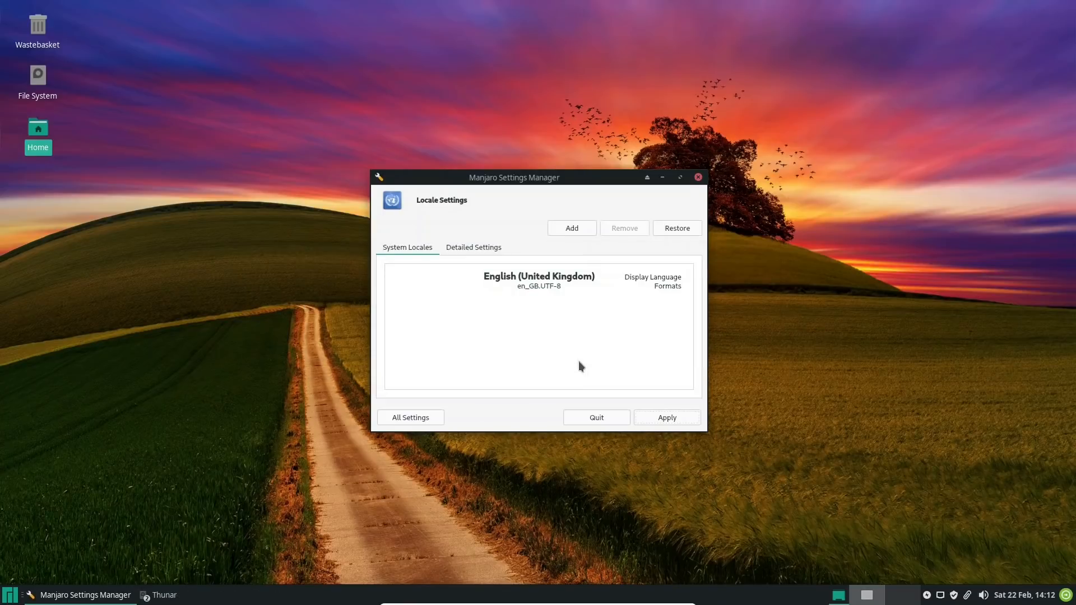
Open User Accounts, view the details of the personal account below nobody, and look at the Add User form without creating a user
{"action": "left_click", "coordinate": [412, 416]}
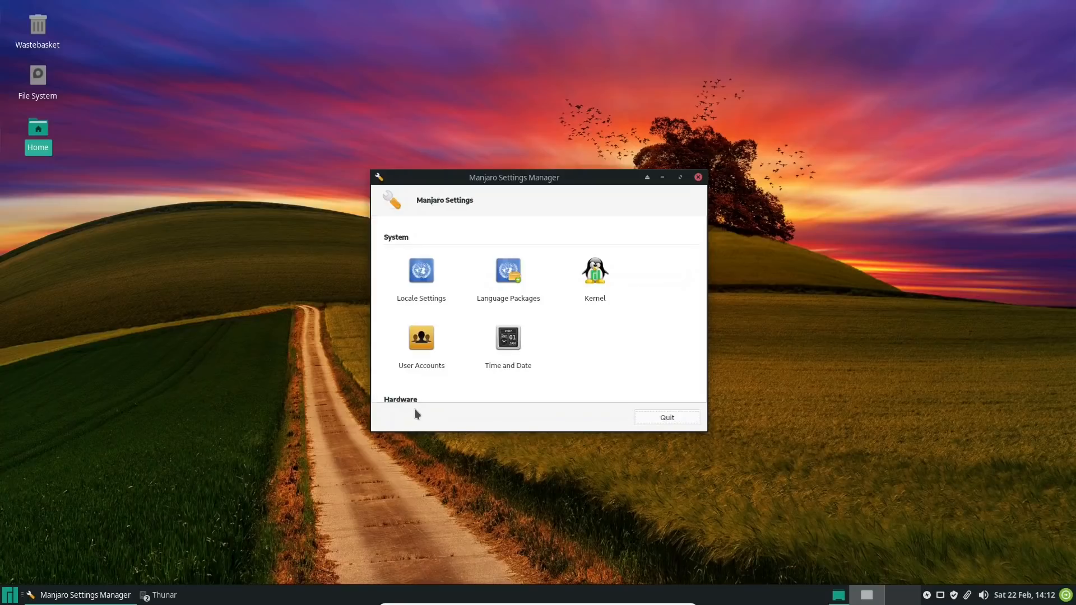
{"action": "left_click", "coordinate": [429, 343]}
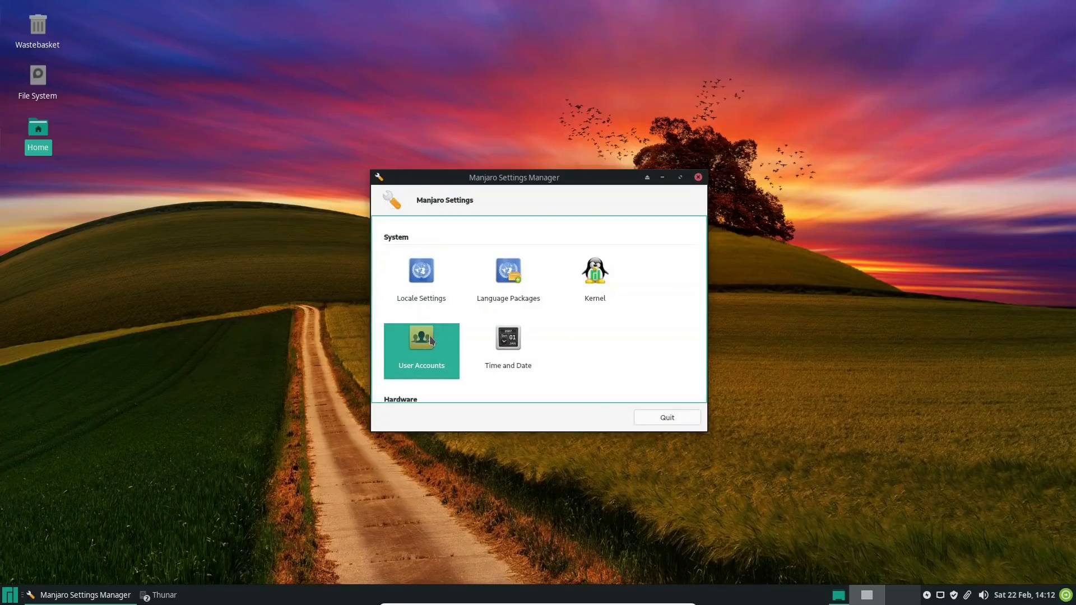
{"action": "double_click", "coordinate": [430, 339]}
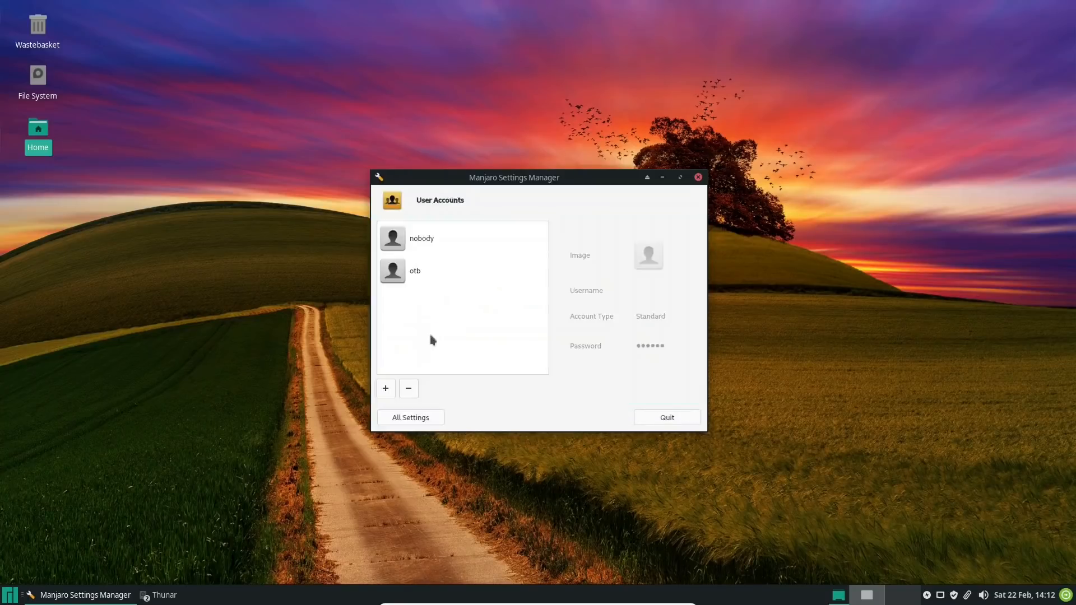
{"action": "left_click", "coordinate": [393, 271]}
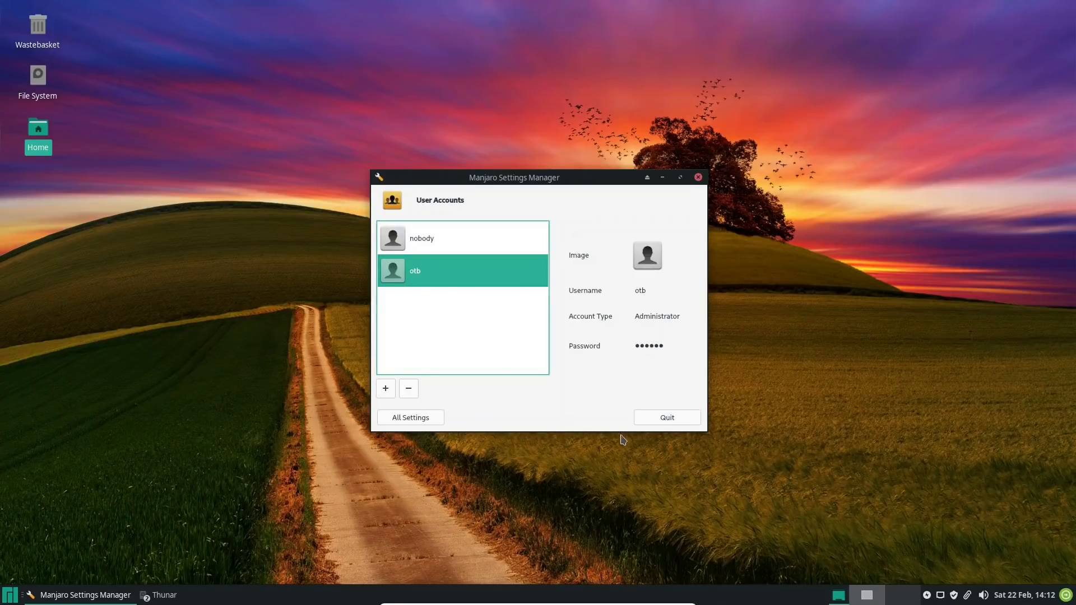
{"action": "left_click", "coordinate": [388, 390]}
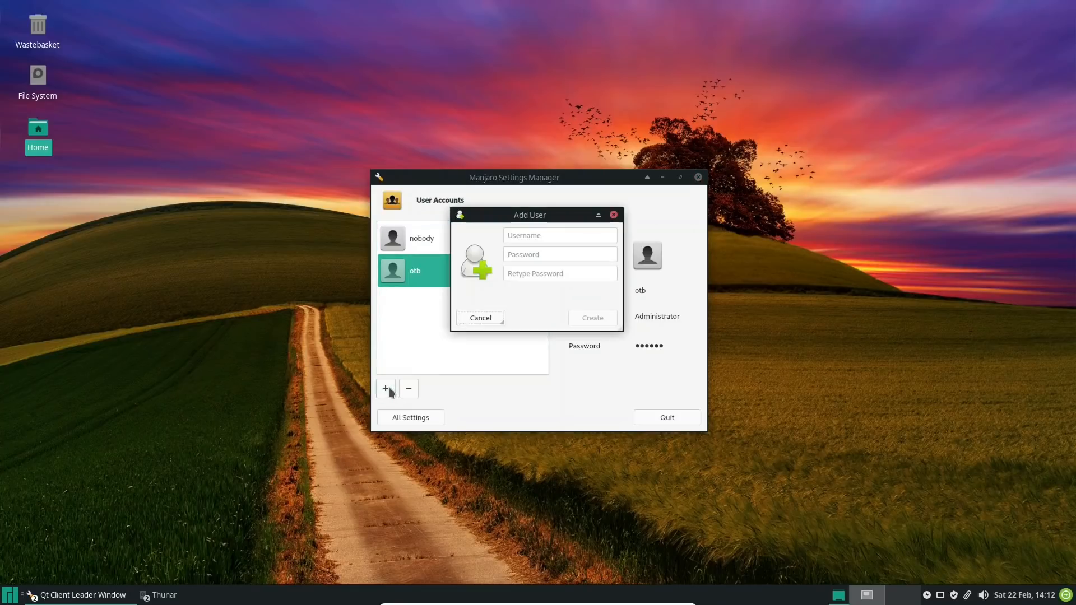
{"action": "left_click", "coordinate": [615, 215]}
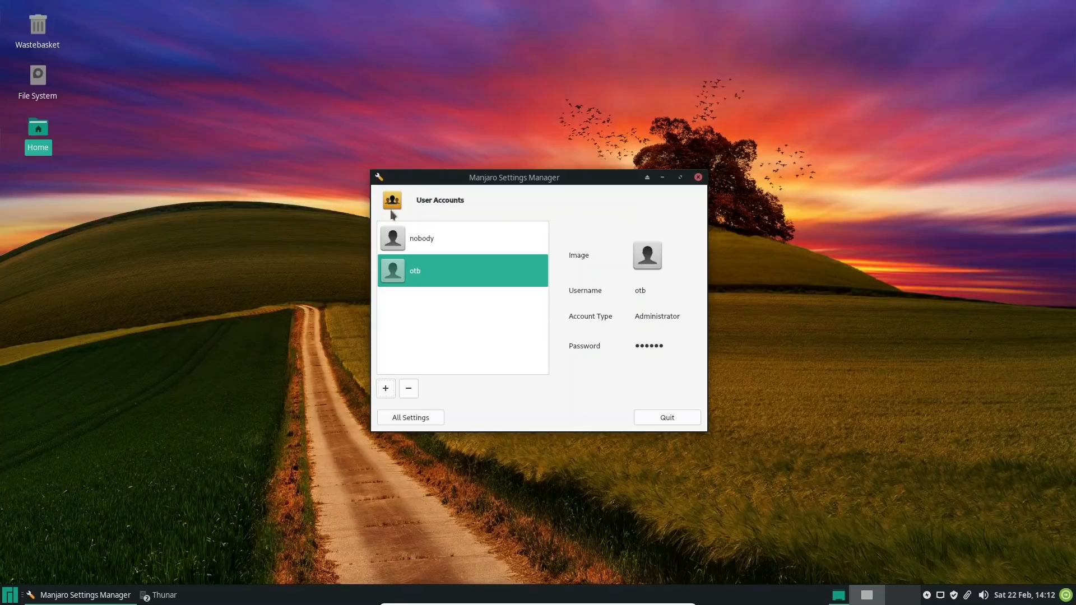
View the Time and Date settings, and quit Manjaro Settings Manager
{"action": "left_click", "coordinate": [413, 418]}
{"action": "left_click", "coordinate": [512, 335]}
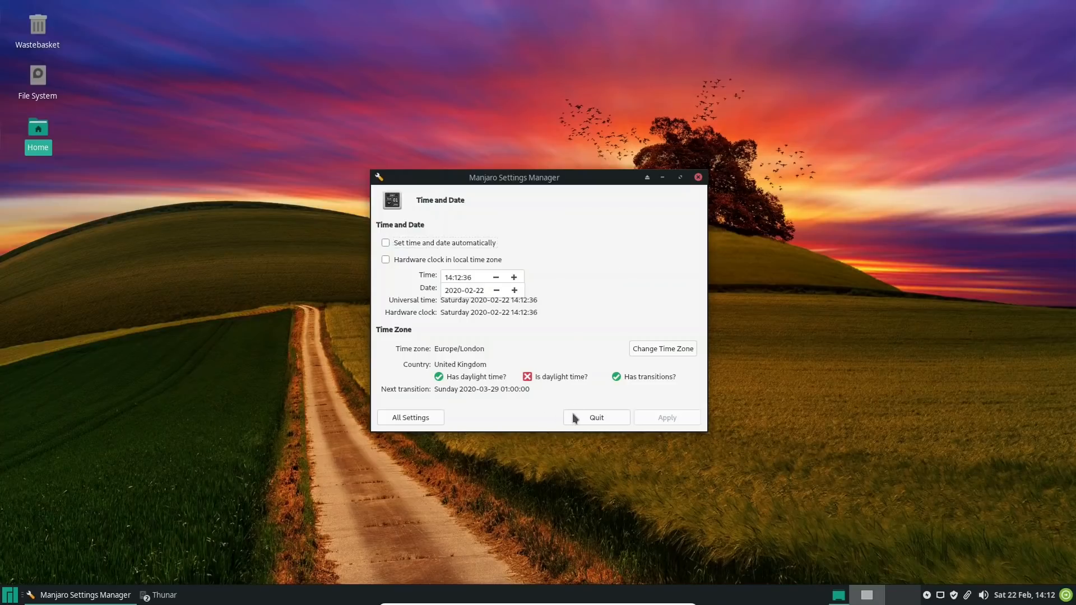
{"action": "left_click", "coordinate": [596, 418]}
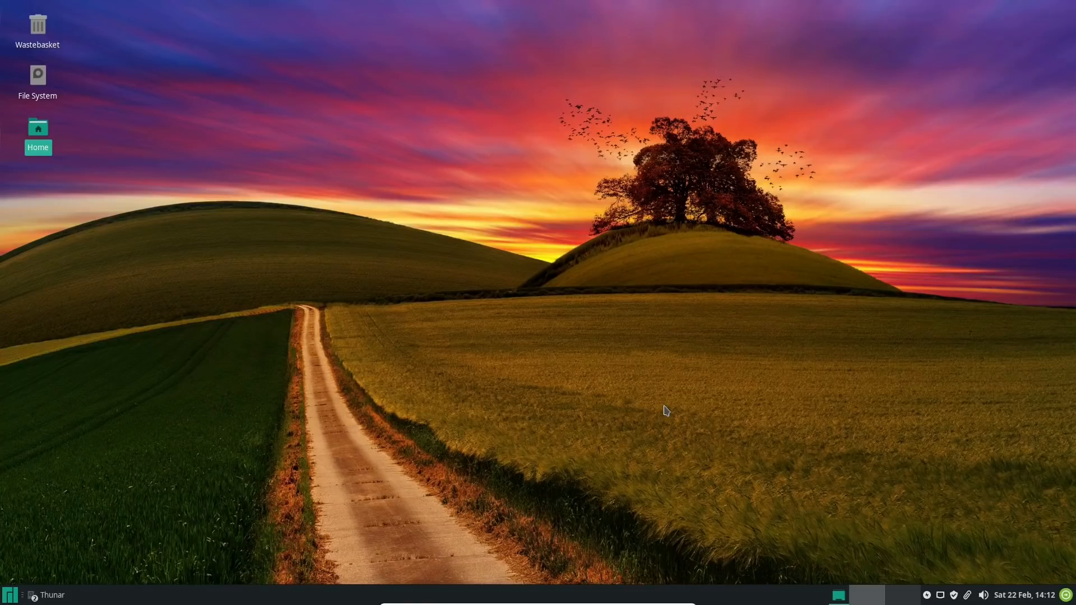
Bring up the minimized File System and home folder file manager windows and close both
{"action": "left_click", "coordinate": [73, 593]}
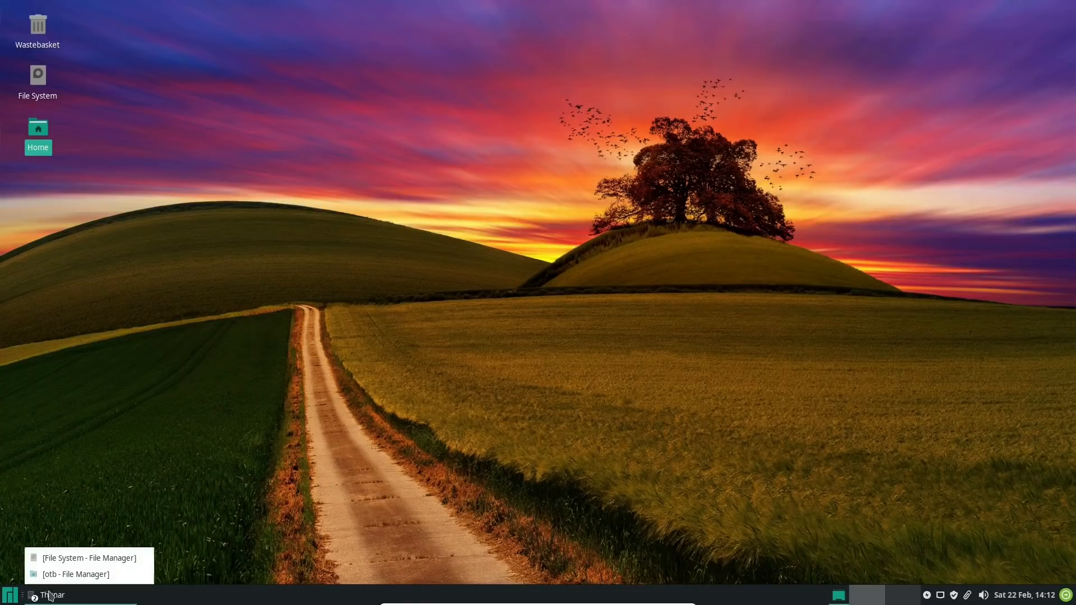
{"action": "left_click", "coordinate": [90, 558]}
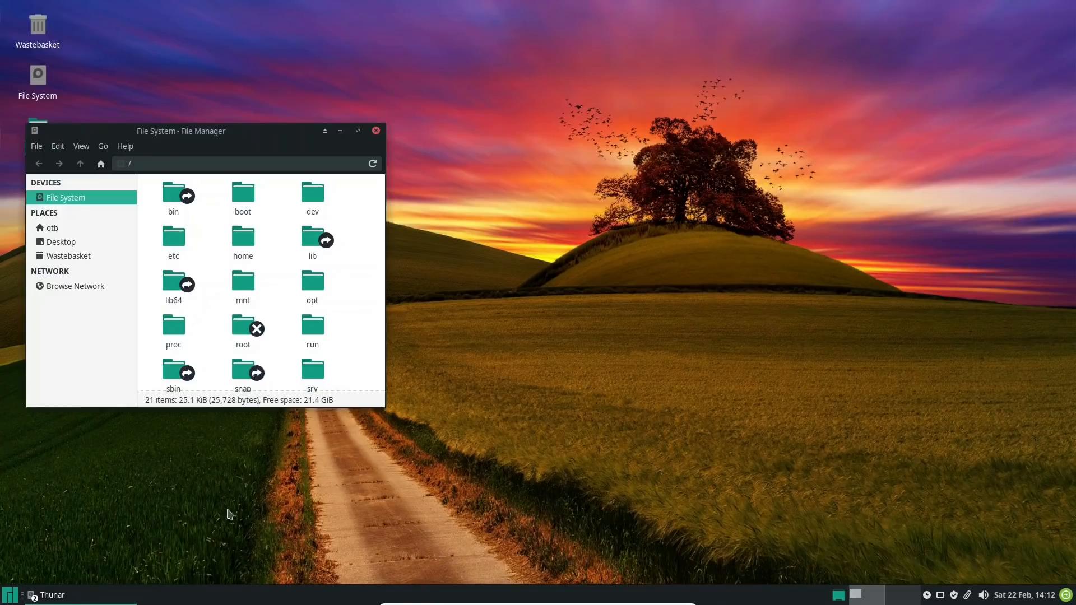
{"action": "left_click", "coordinate": [376, 130]}
{"action": "left_click", "coordinate": [108, 594]}
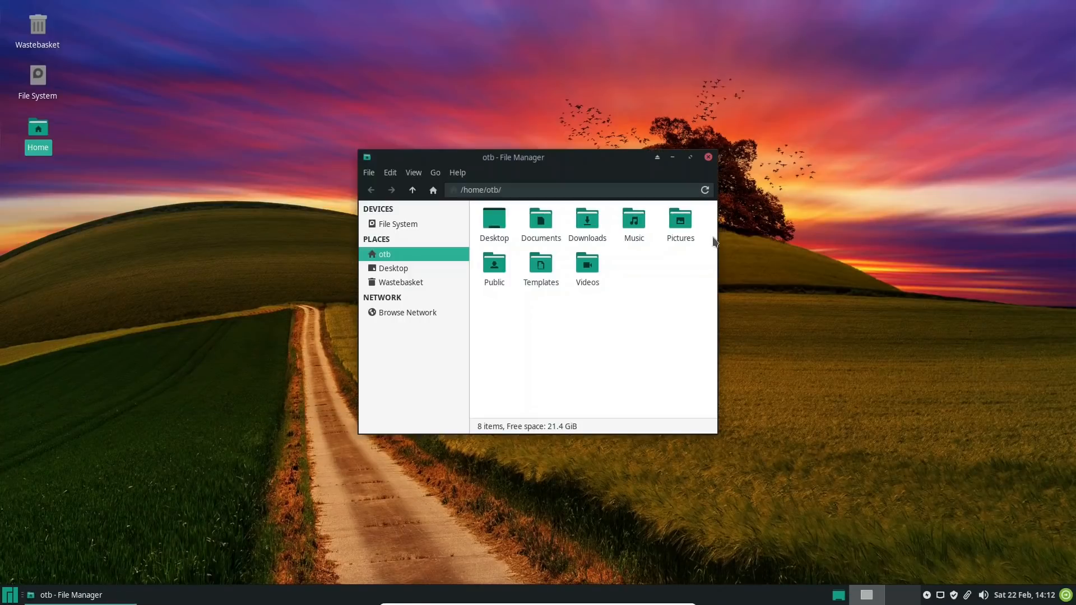
{"action": "left_click", "coordinate": [709, 157]}
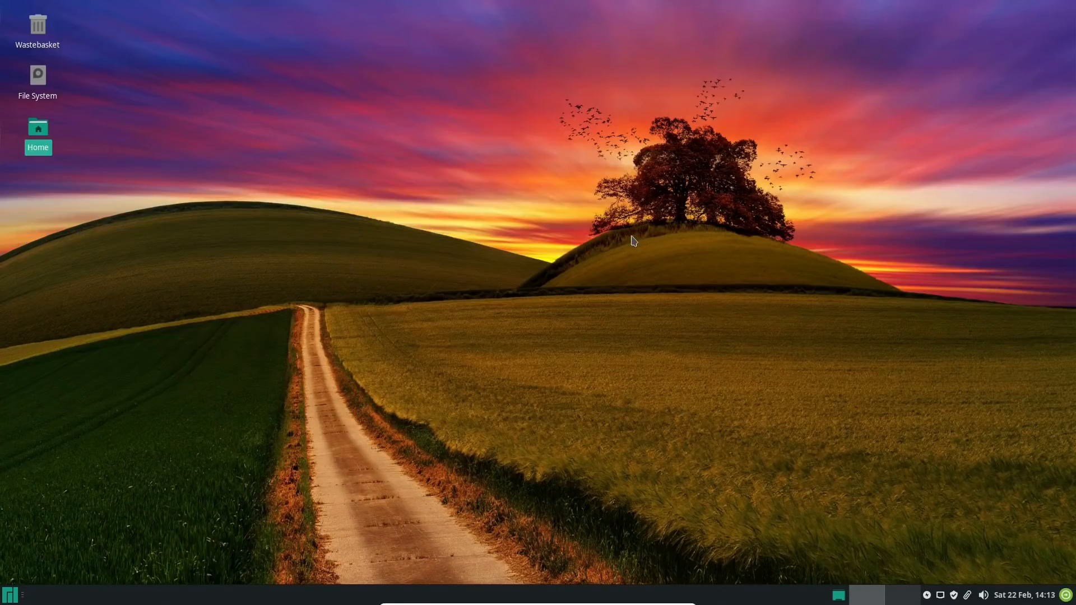